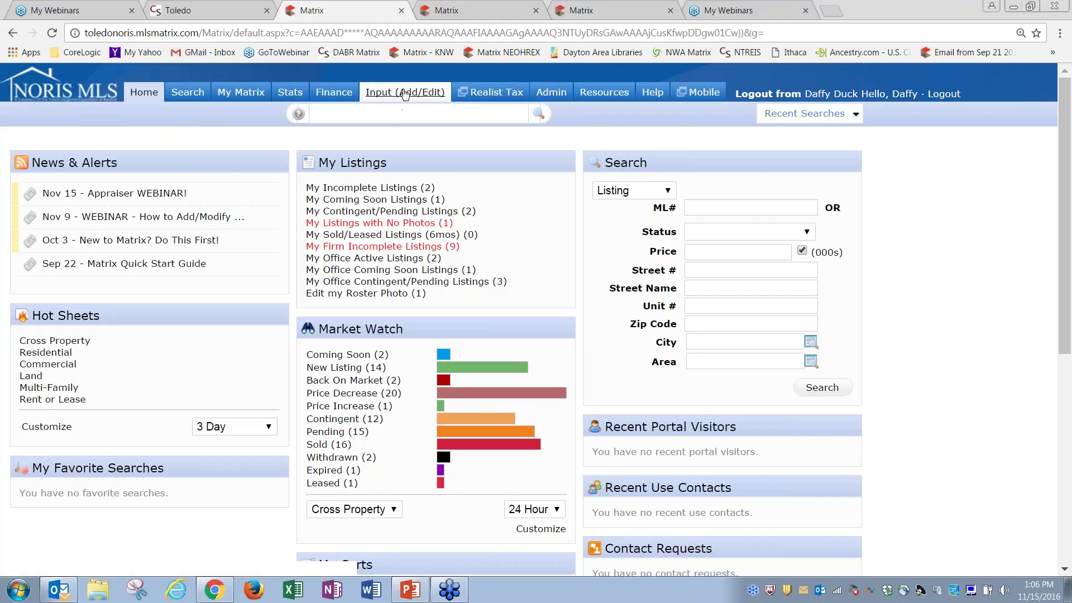
Go to the Input (Add/Edit) page for adding or editing listings
click(404, 95)
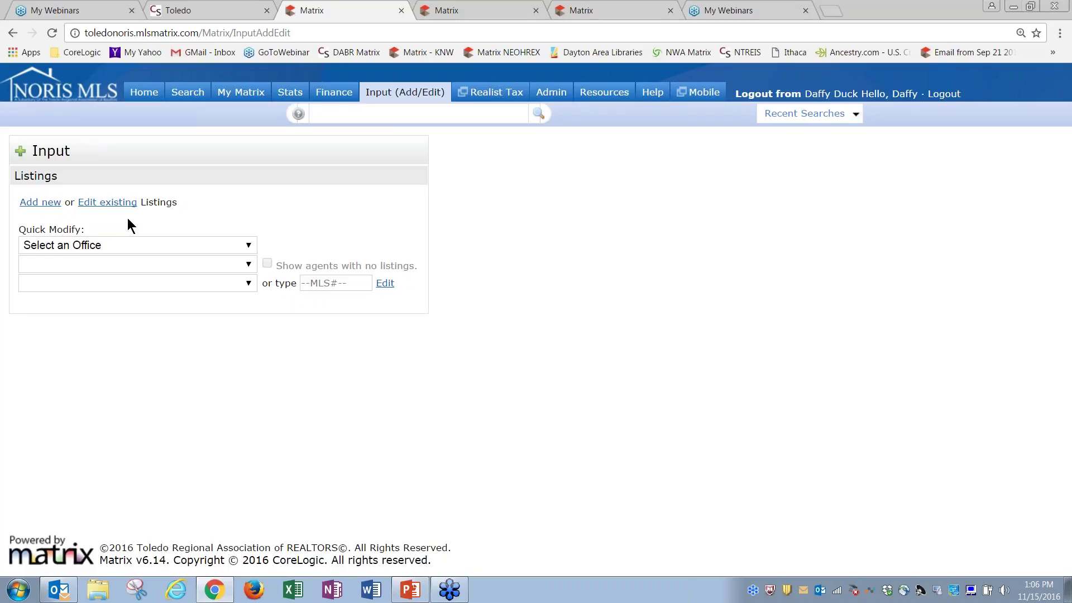
Add a new listing using the Single Family form
click(39, 202)
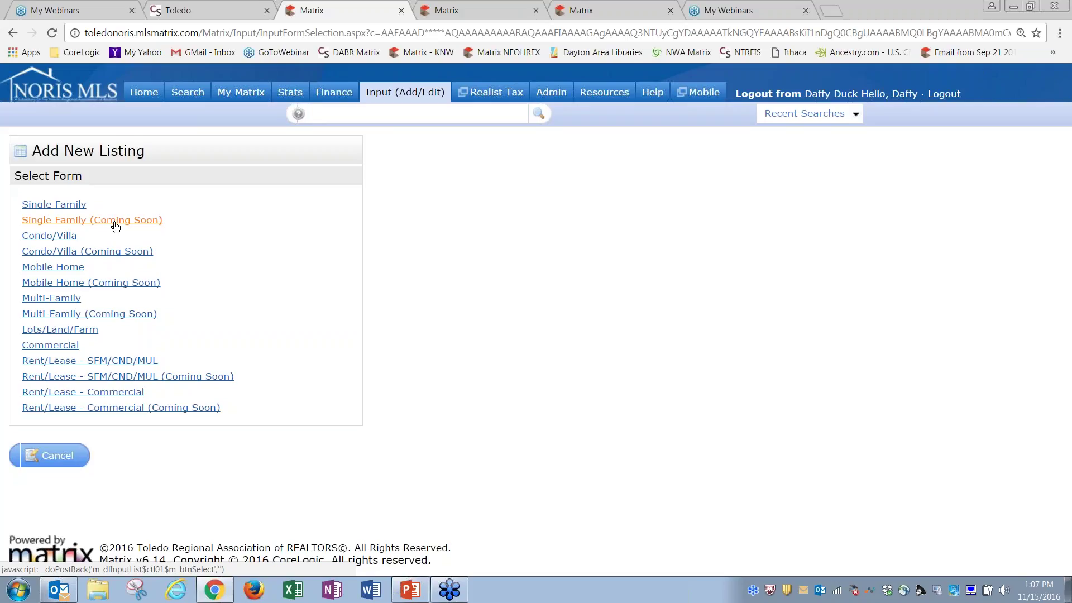
click(72, 209)
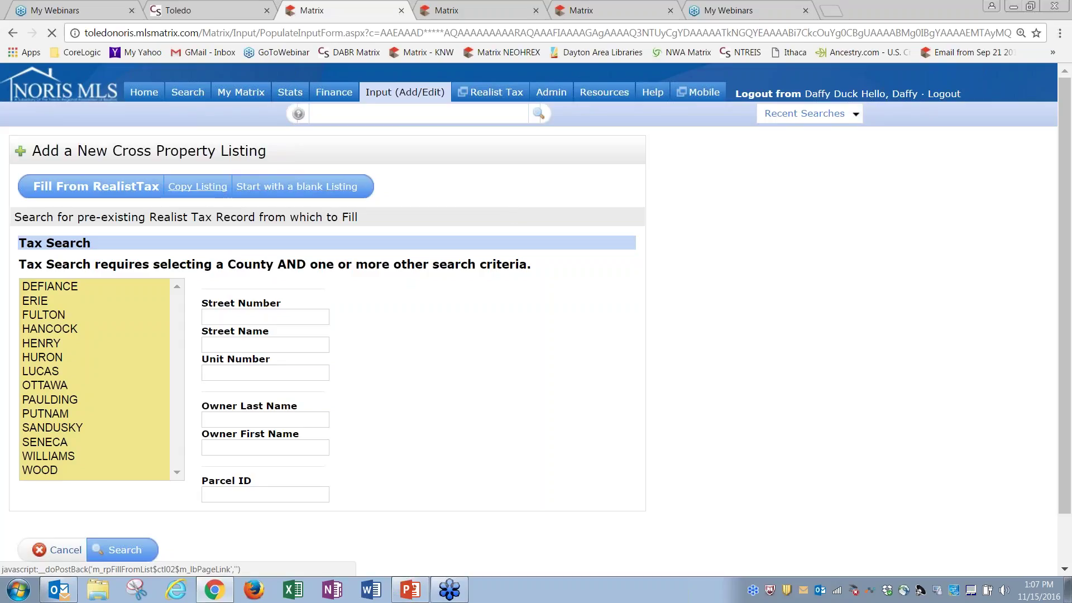
Look at Copy Listing, then switch back to Fill From RealistTax with LUCAS county selected
click(205, 189)
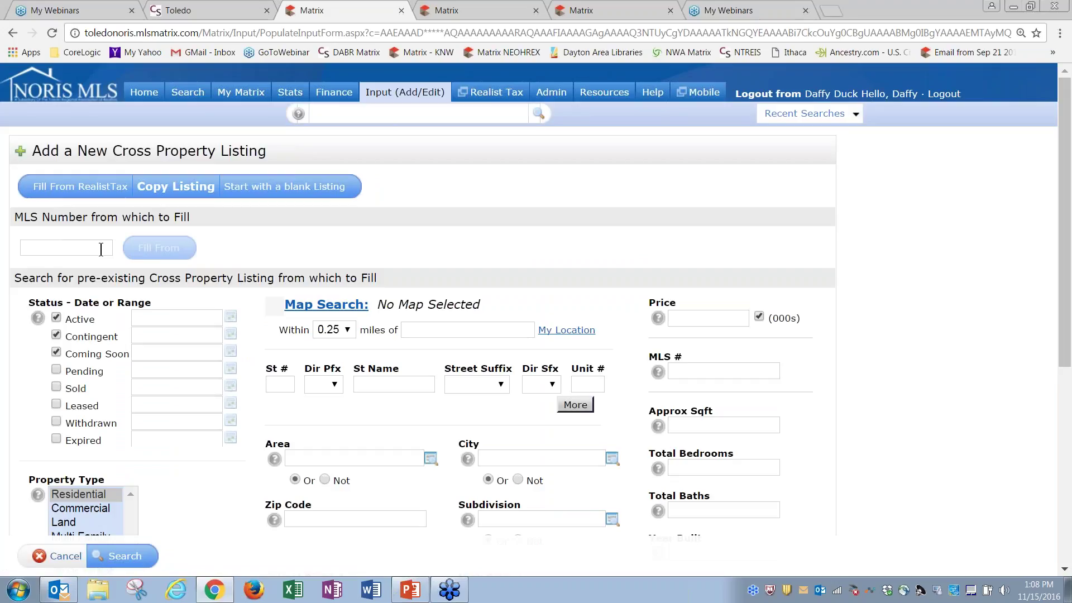
click(61, 248)
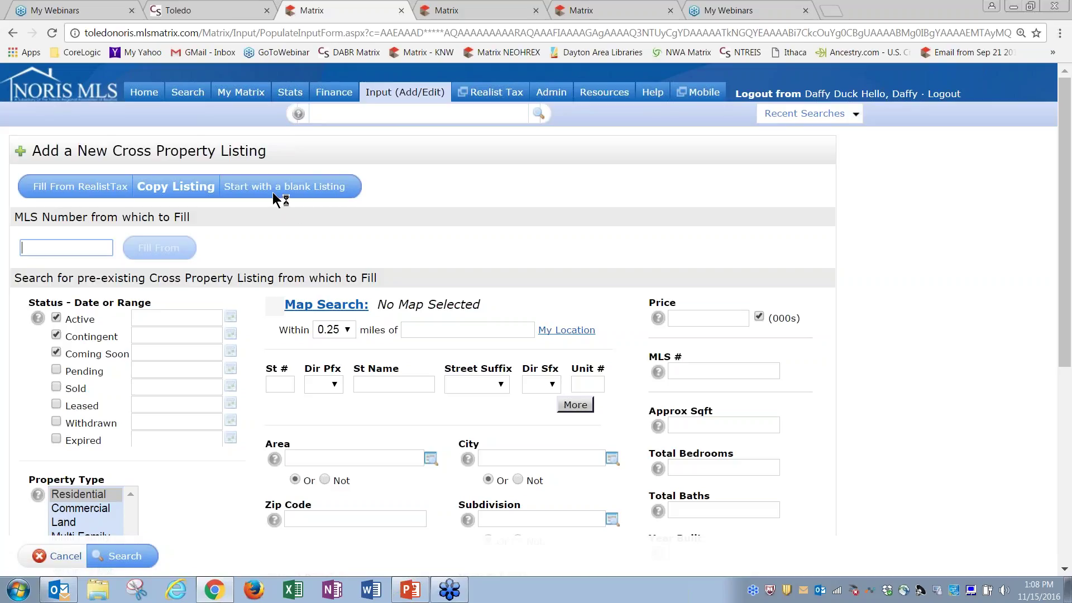
click(300, 195)
click(93, 191)
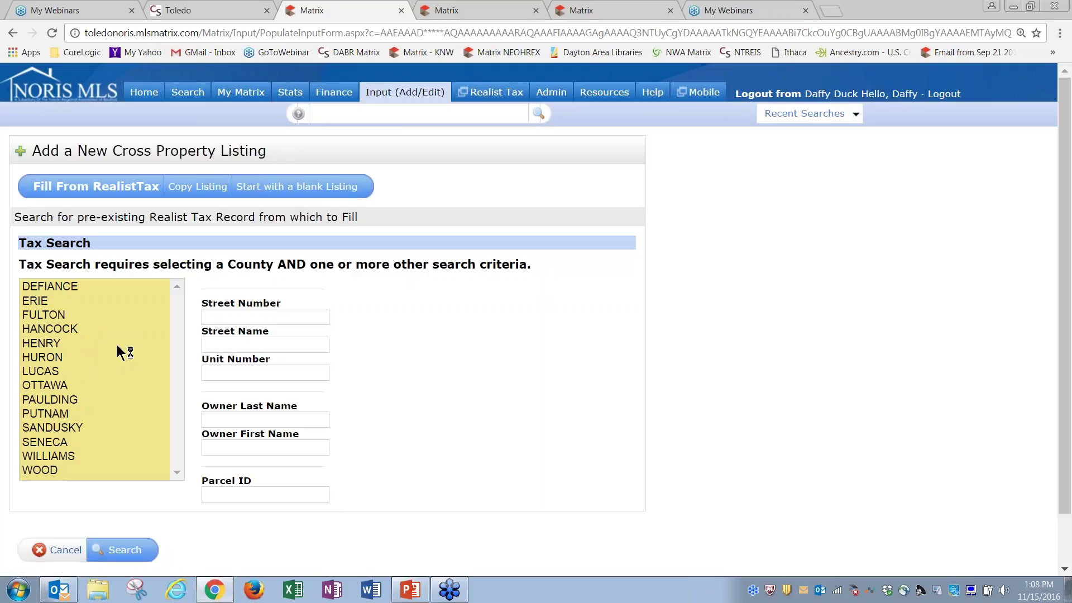
click(49, 372)
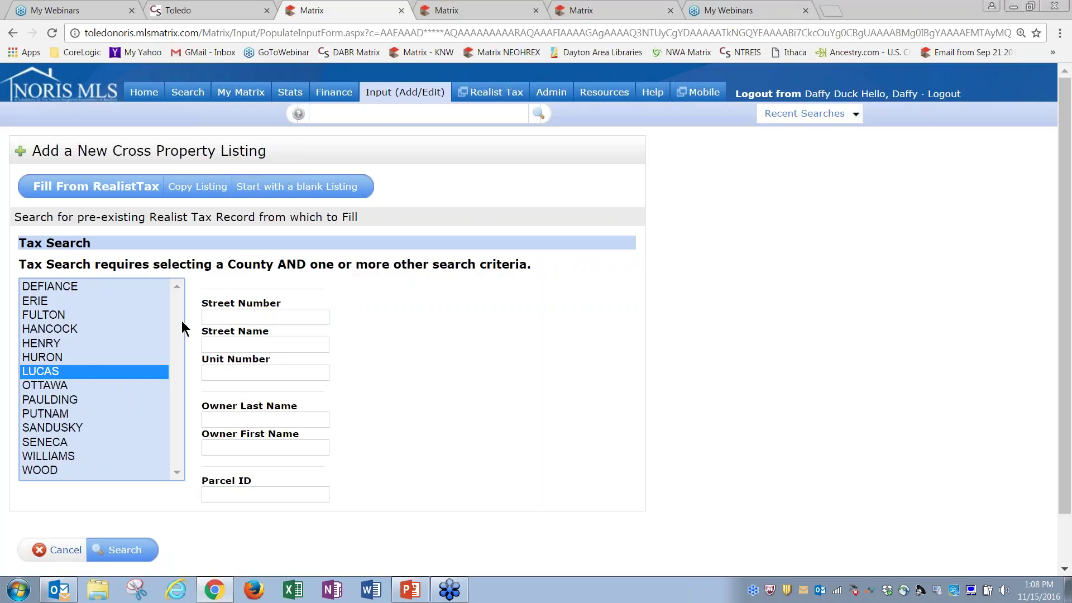
click(228, 317)
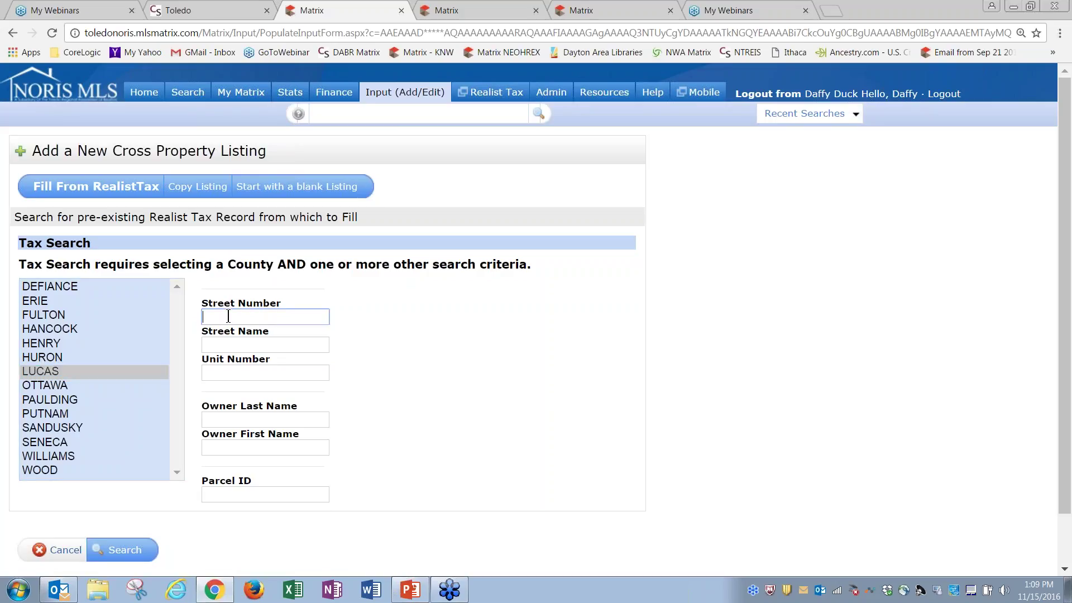
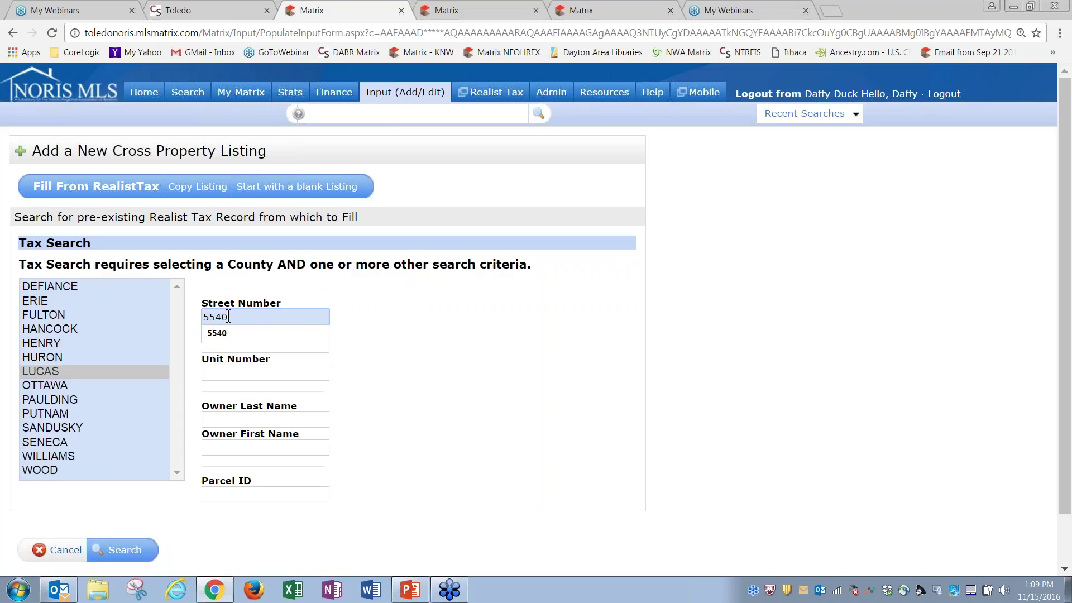
click(227, 334)
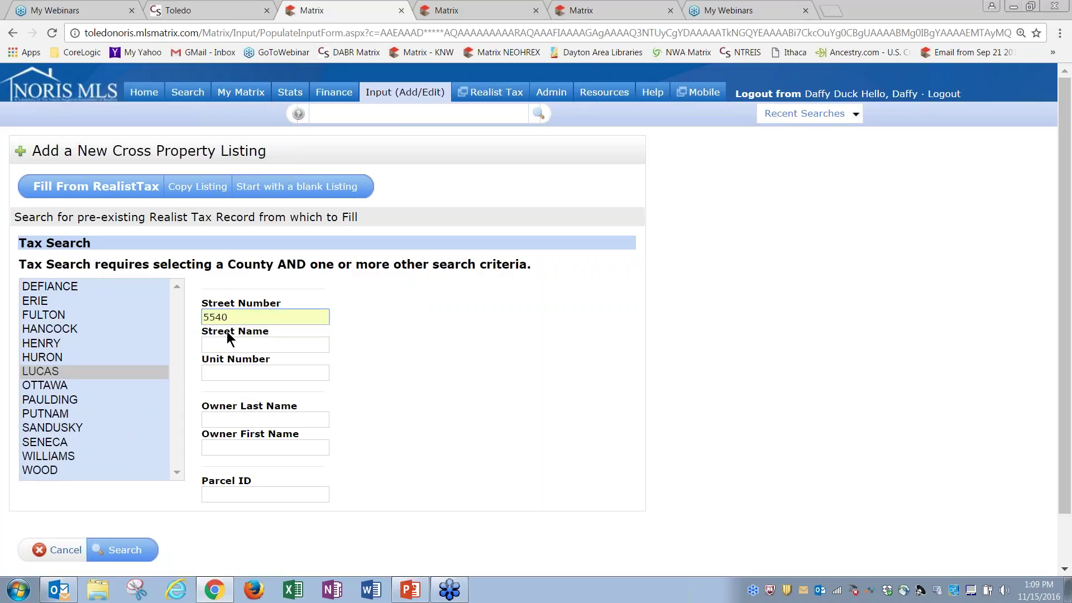
click(228, 344)
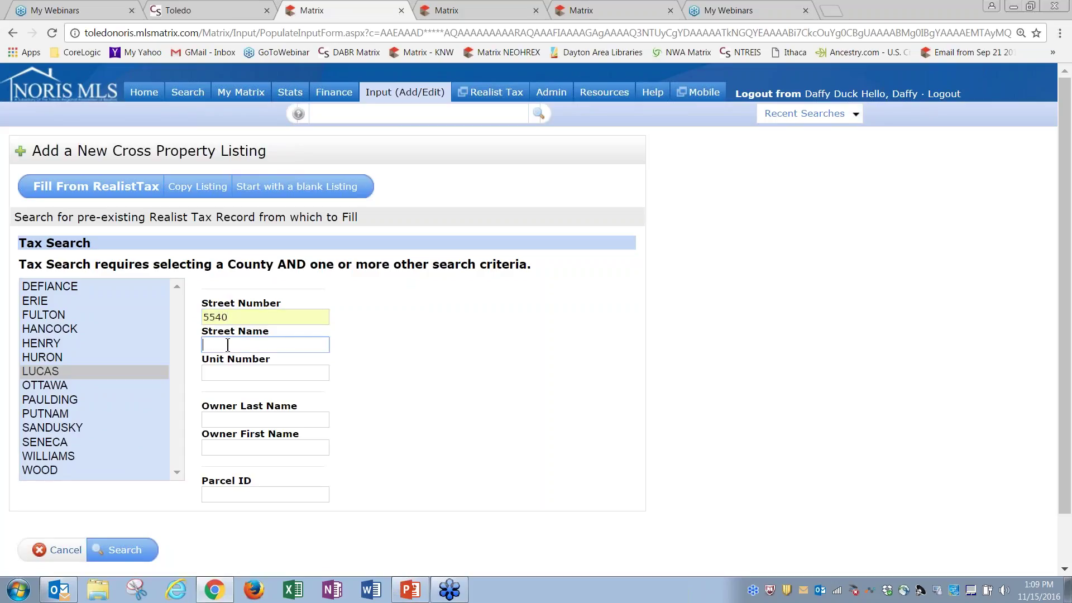
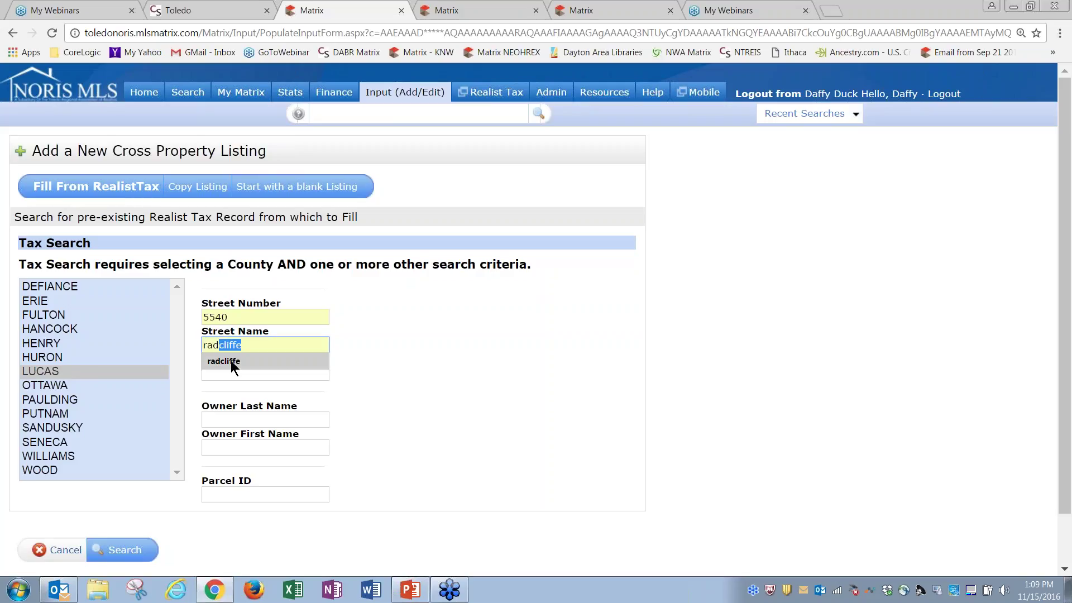
click(231, 364)
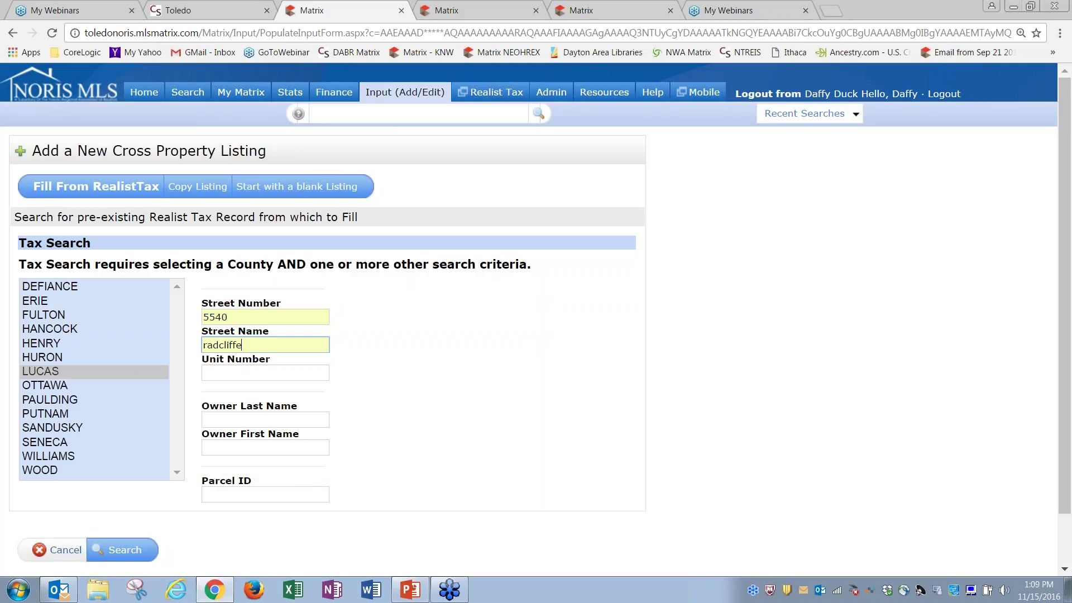
click(119, 553)
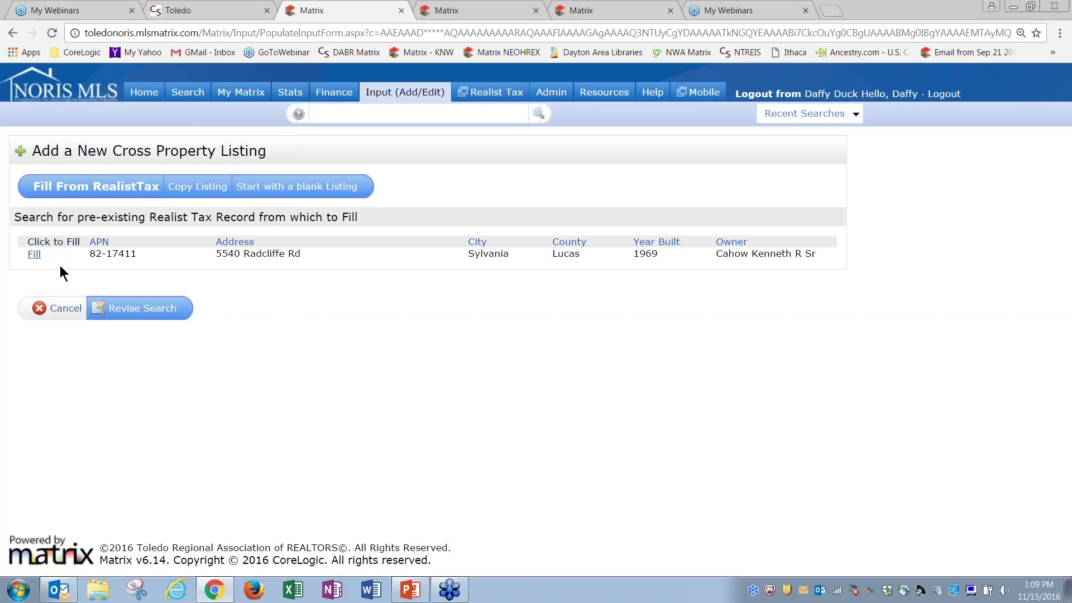
click(34, 256)
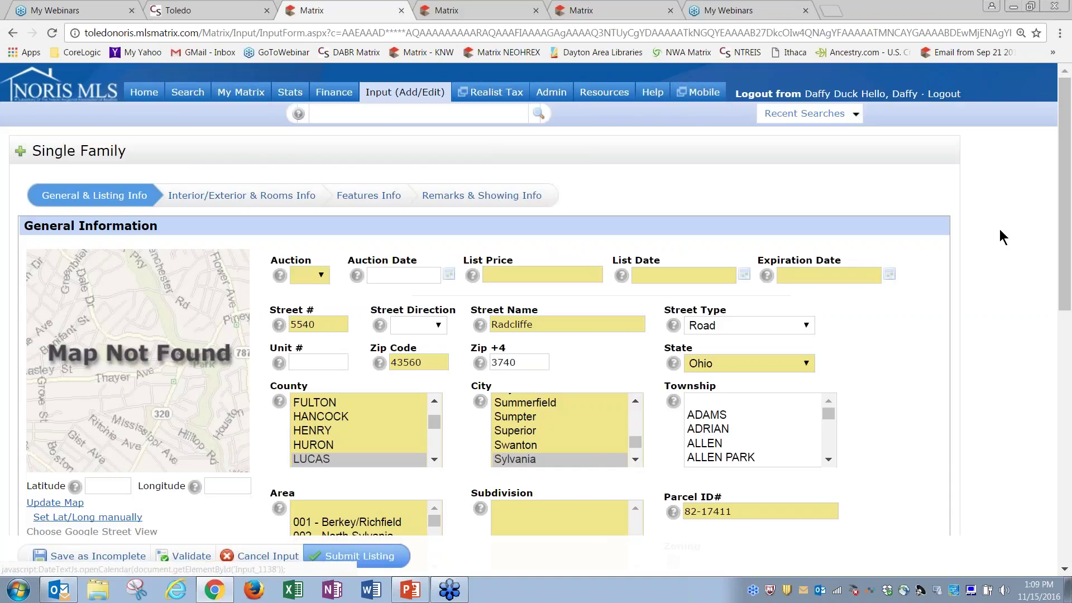
mouse_move(1066, 234)
mouse_down()
mouse_move(1065, 376)
mouse_move(1066, 248)
mouse_up()
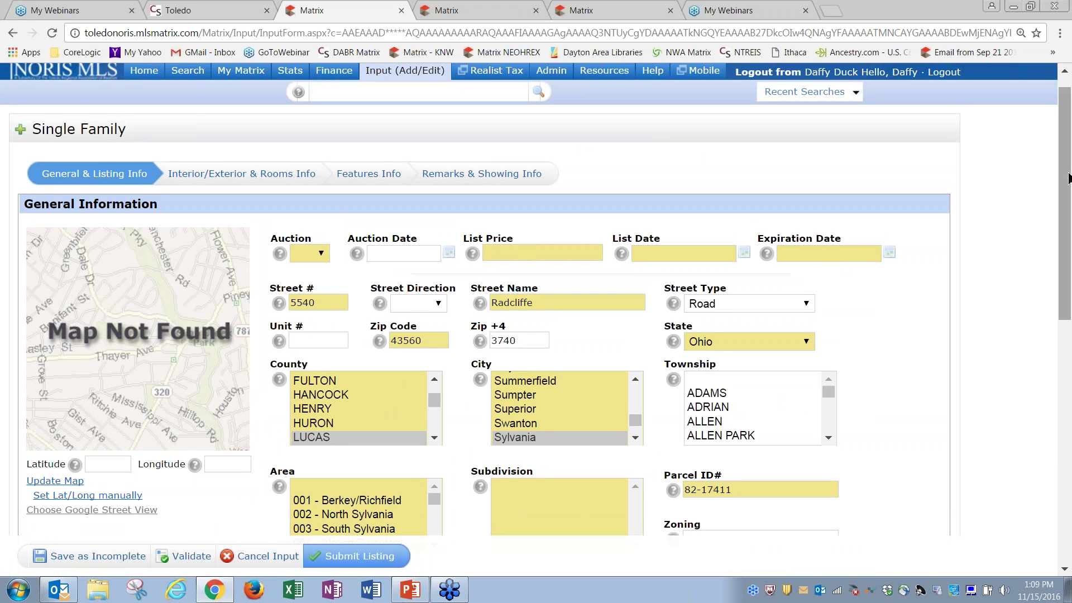
mouse_move(1067, 179)
mouse_down()
mouse_move(1068, 445)
mouse_move(1066, 161)
mouse_up()
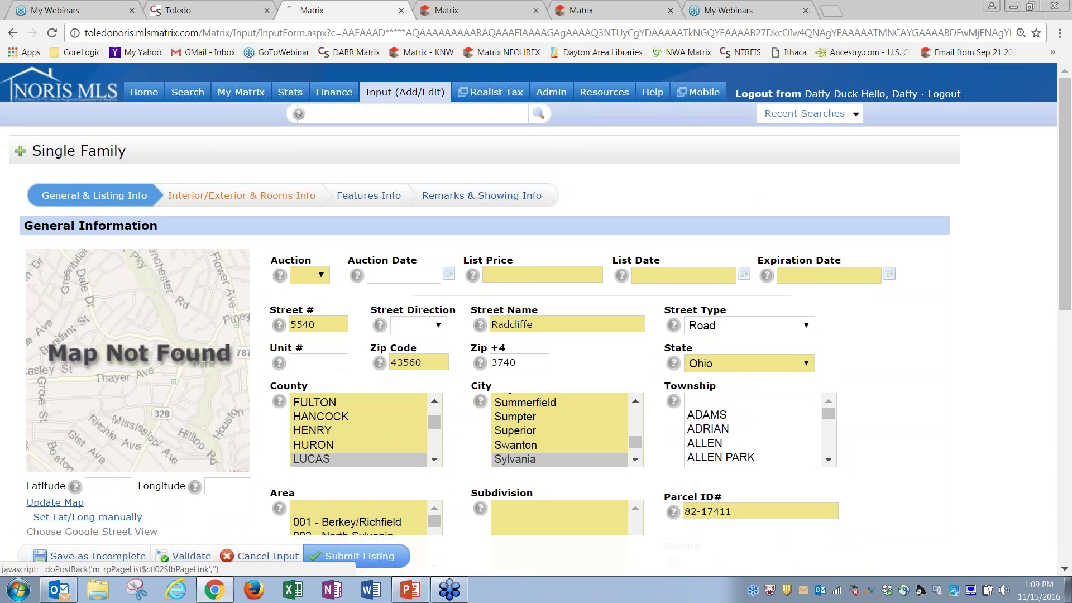
Review the Interior/Exterior and Features Info sections, then return to General & Listing Info
click(187, 199)
click(369, 196)
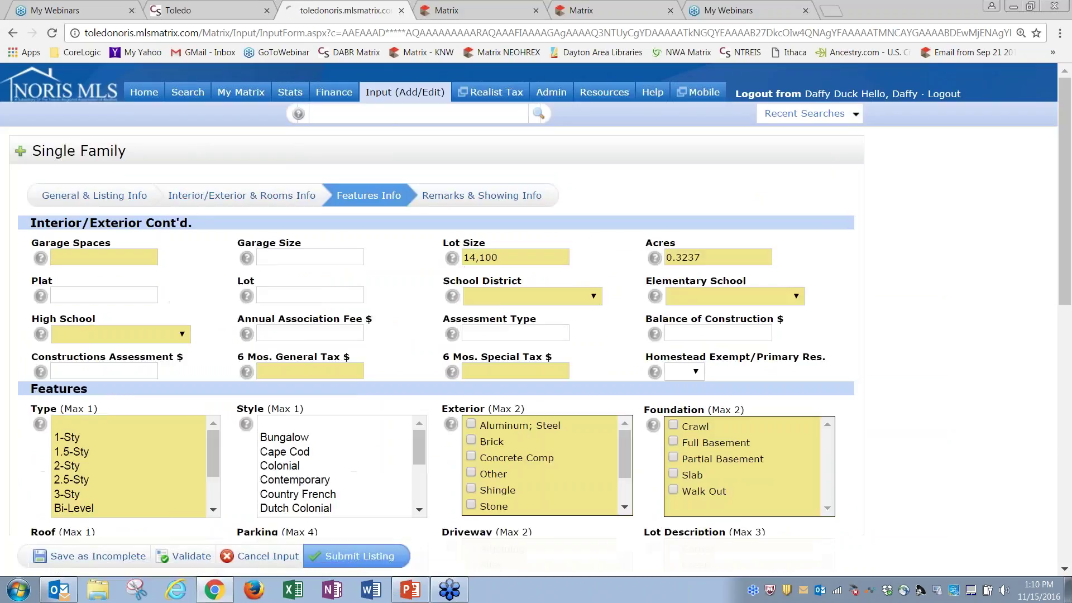
click(121, 196)
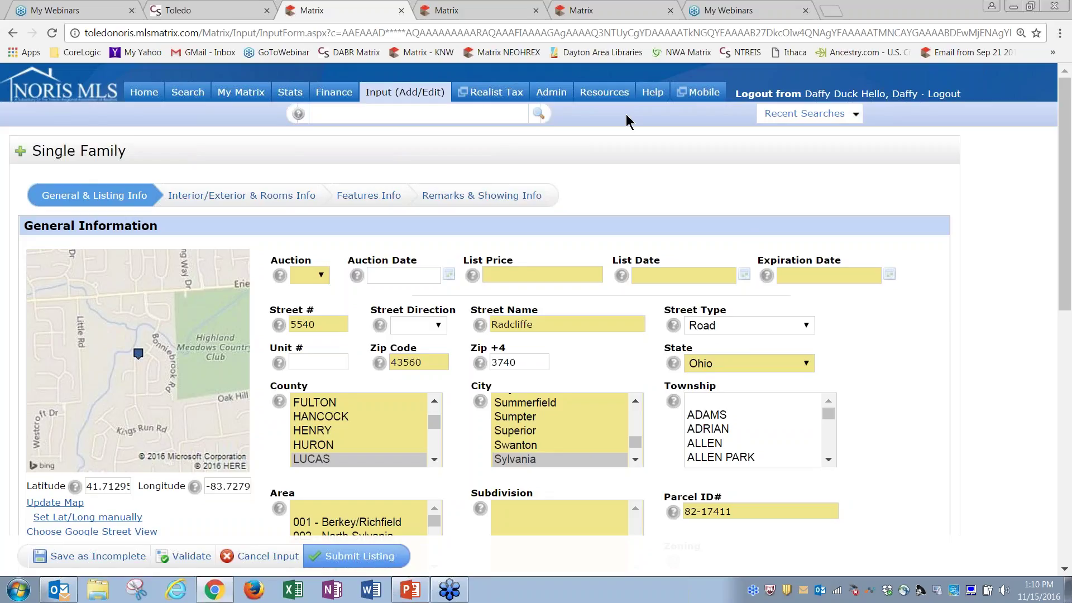
right_click(610, 95)
View the property data forms on the Resources page in a new tab, then return to the listing
click(636, 104)
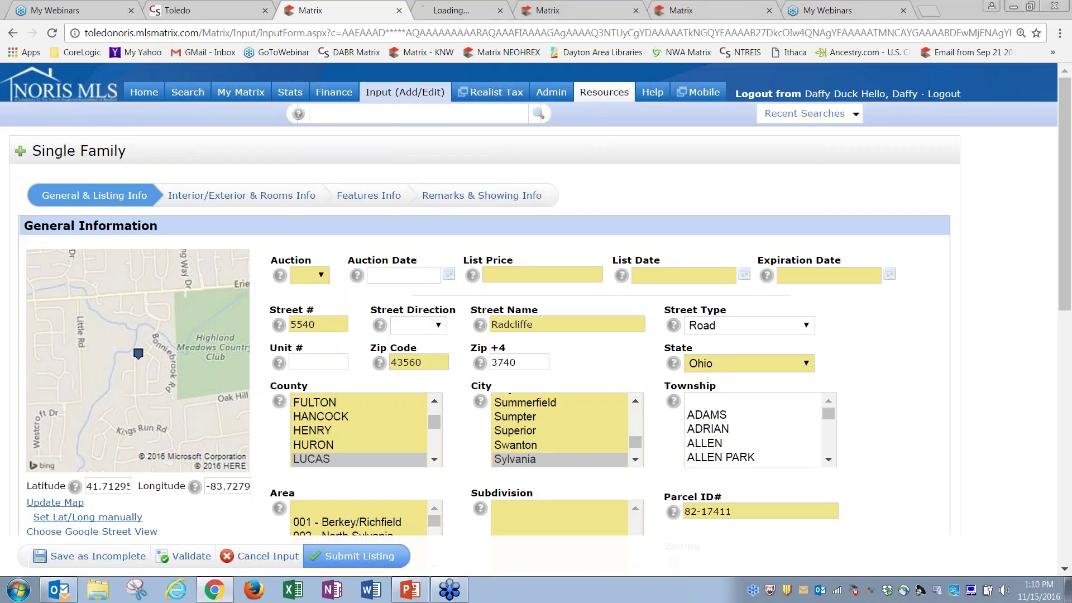
click(473, 16)
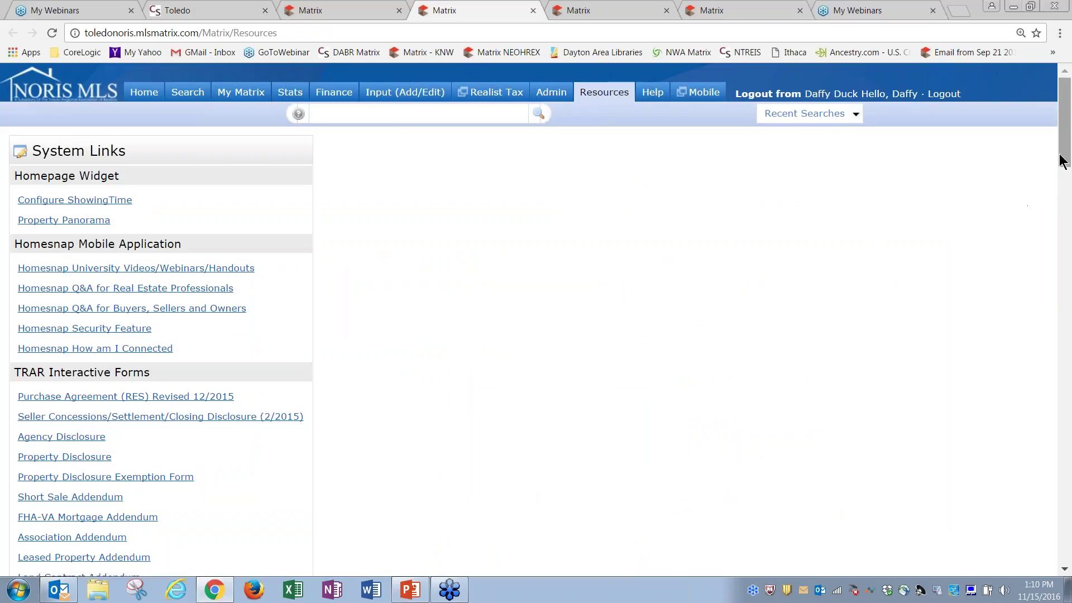
drag(1064, 158, 1064, 316)
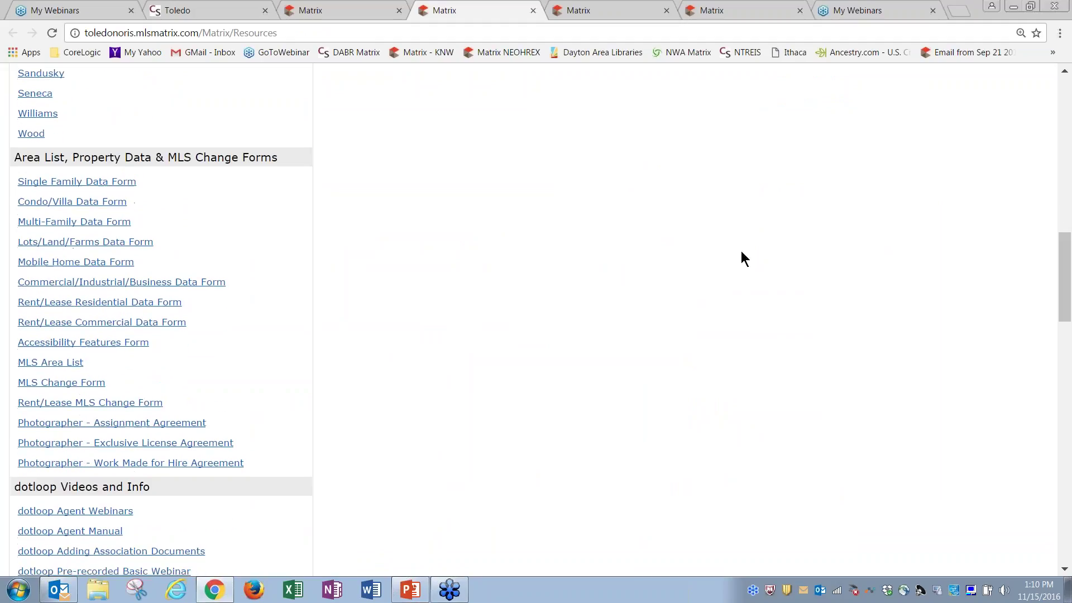
drag(16, 155, 156, 161)
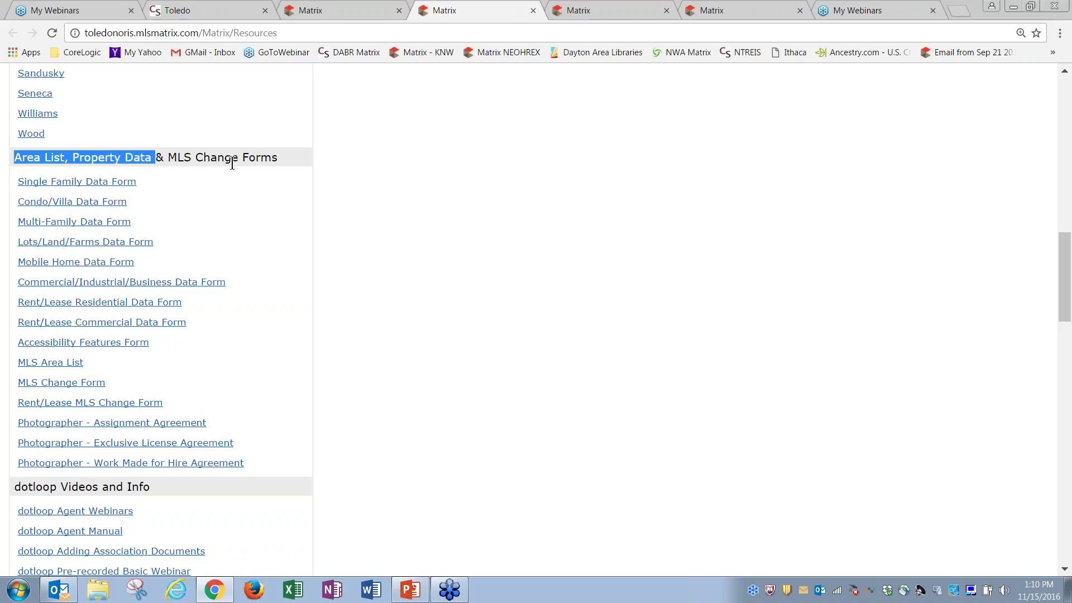
shift+click(286, 162)
click(272, 194)
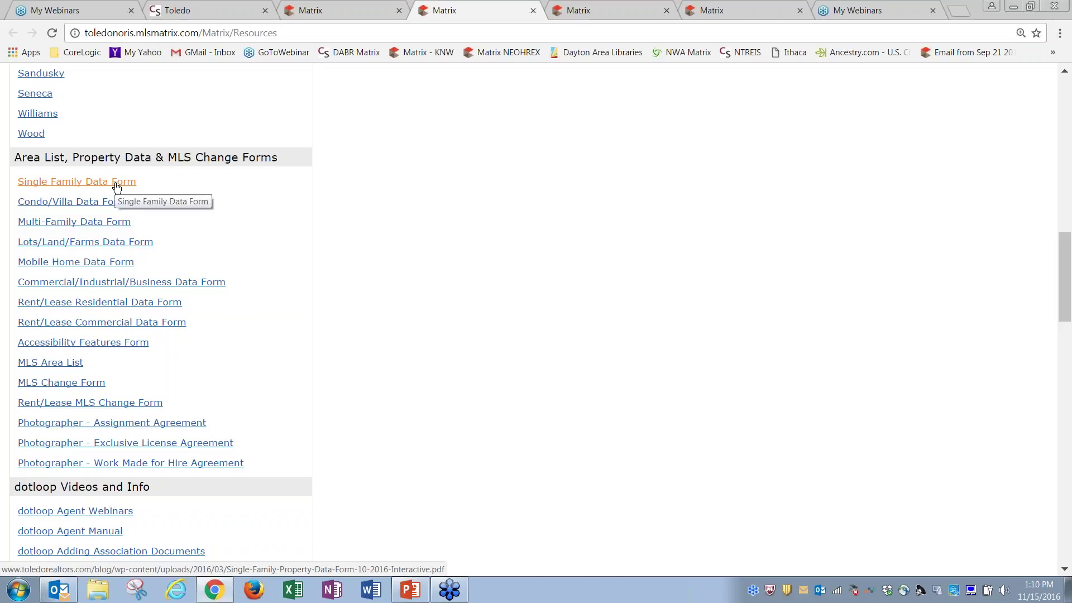
drag(1068, 290, 1065, 128)
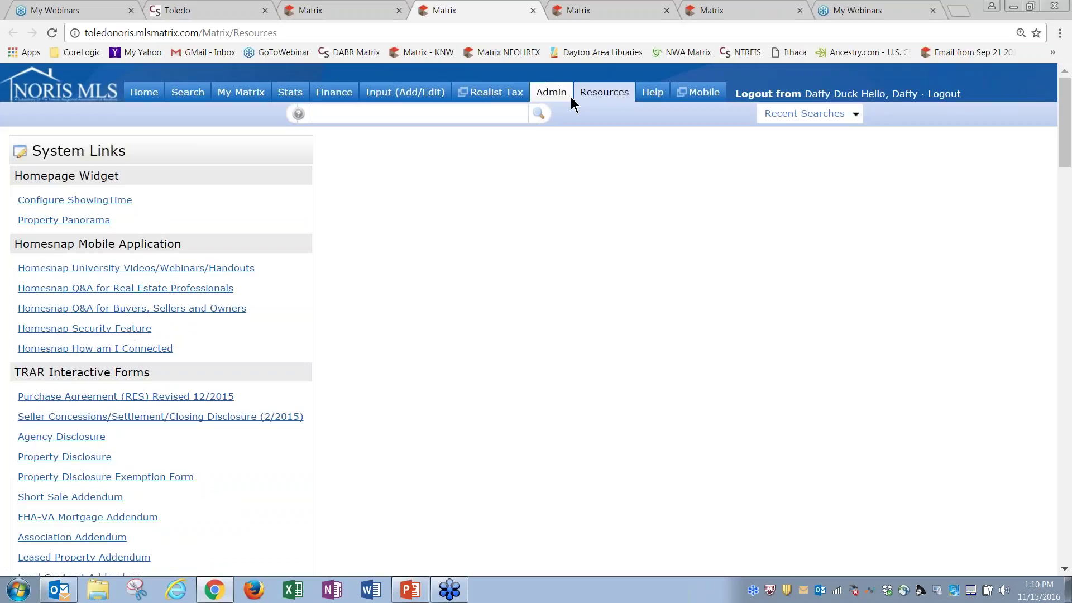
click(332, 9)
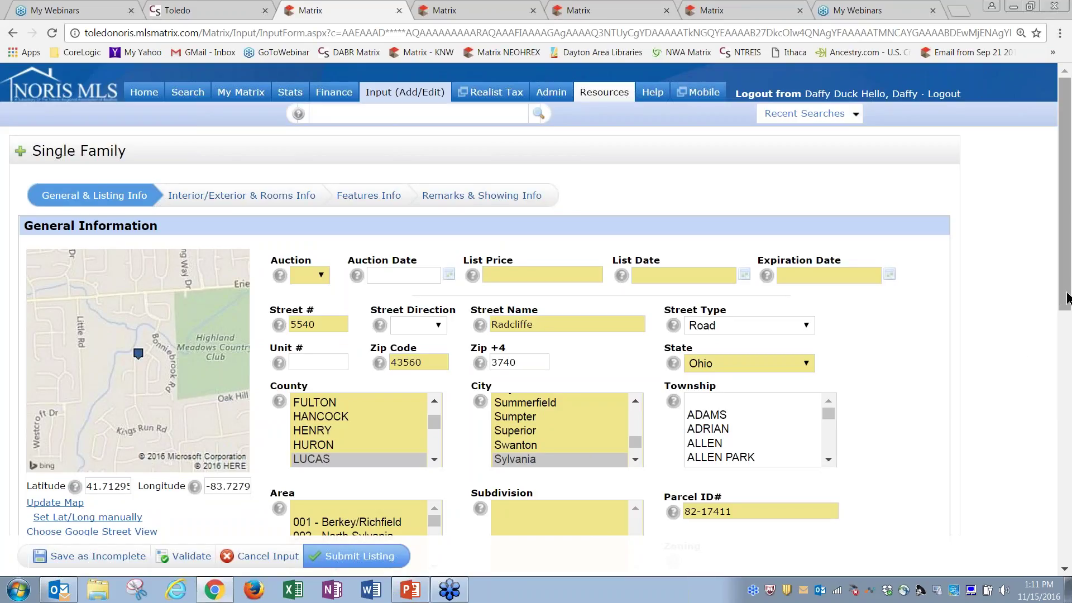
mouse_move(1067, 297)
mouse_down()
mouse_move(1067, 349)
mouse_move(1067, 296)
mouse_up()
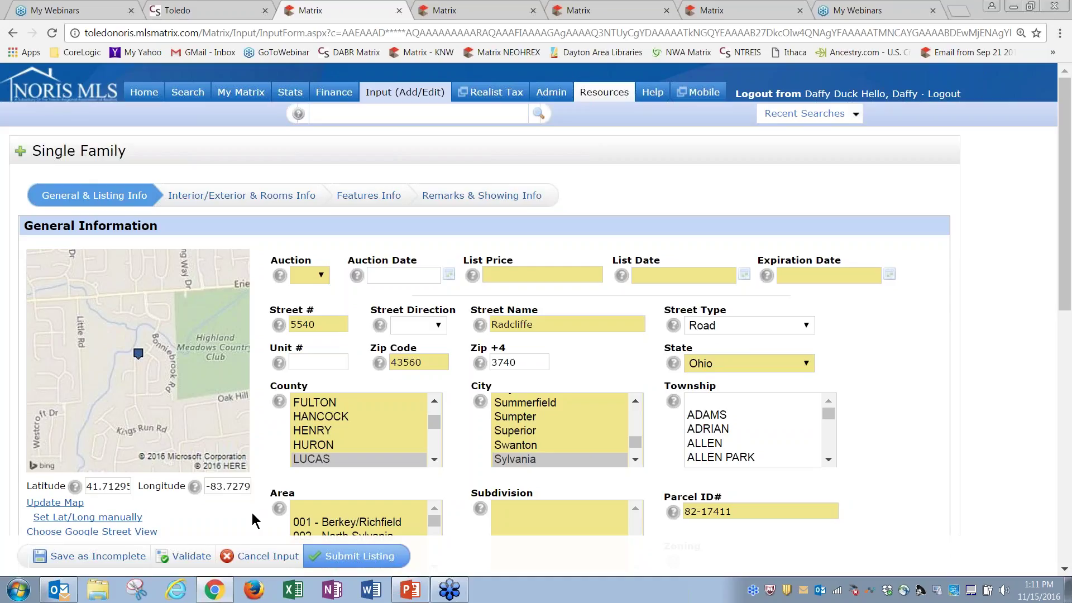
click(267, 558)
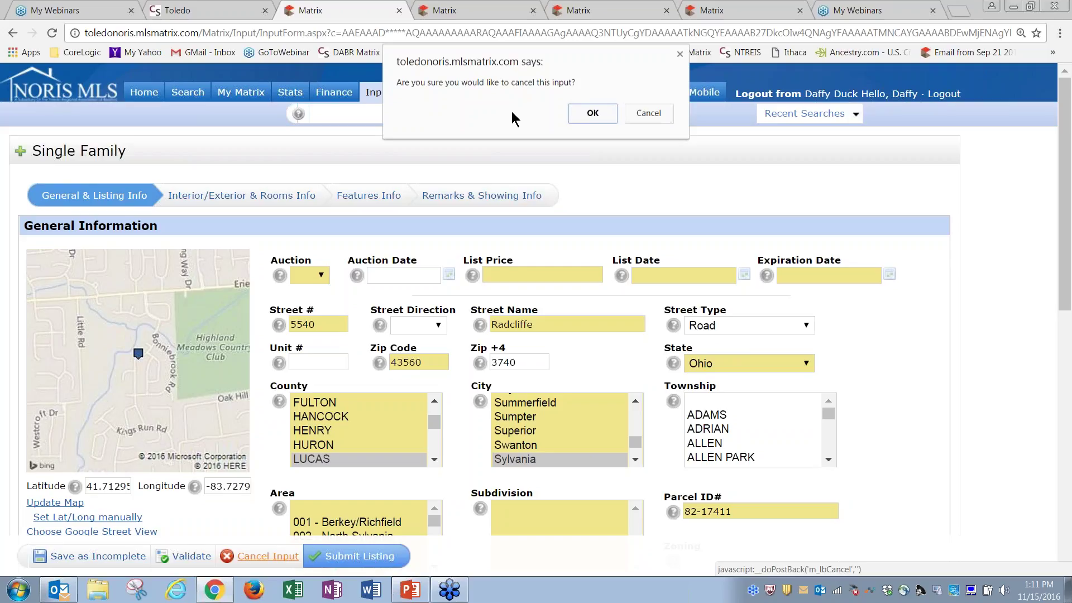
click(646, 115)
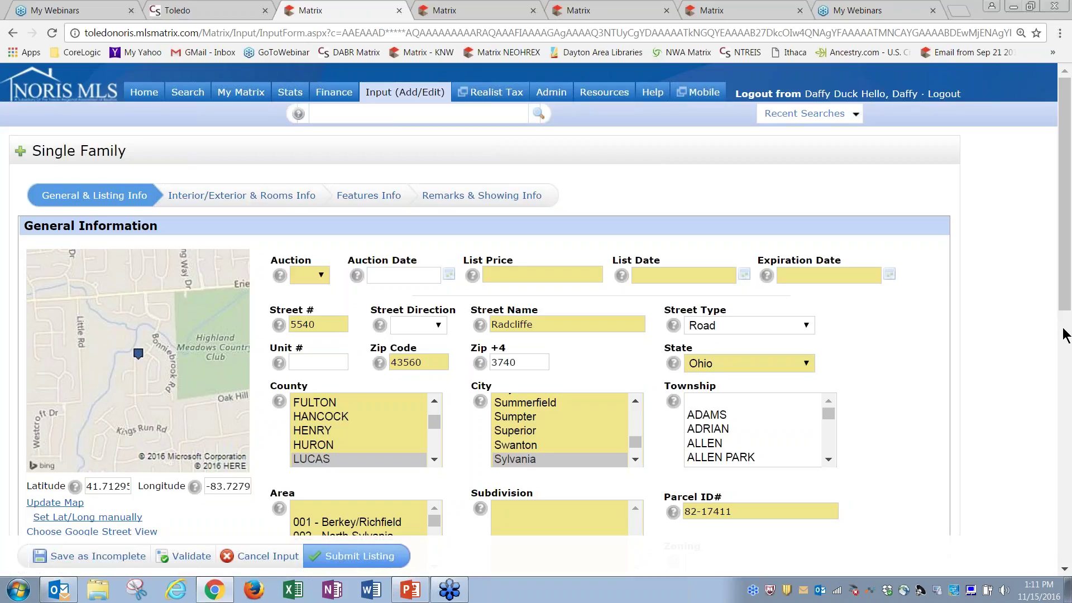
drag(1067, 291, 1068, 336)
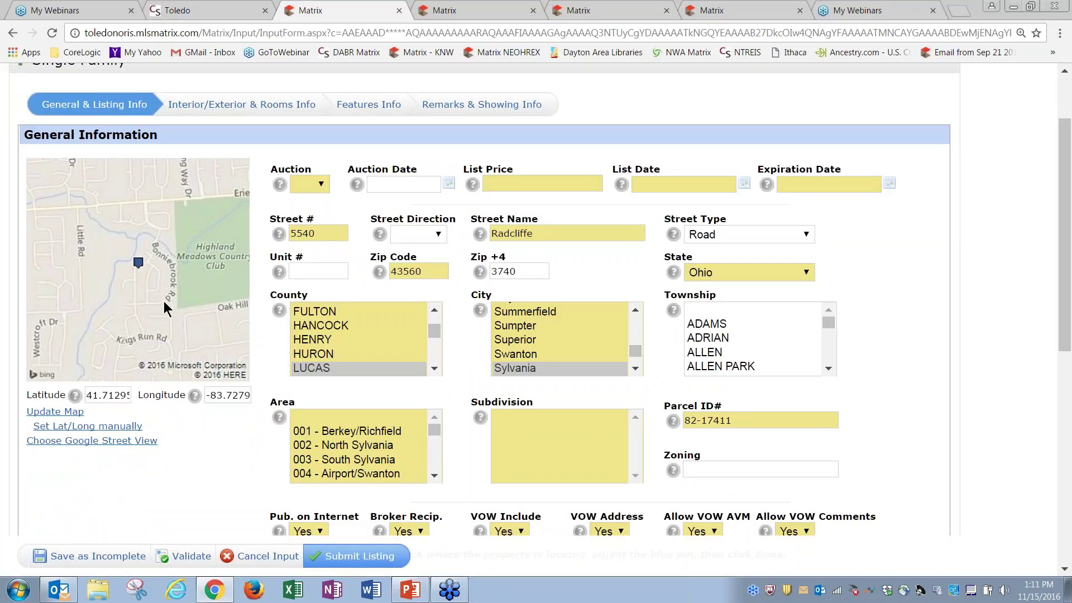
click(67, 413)
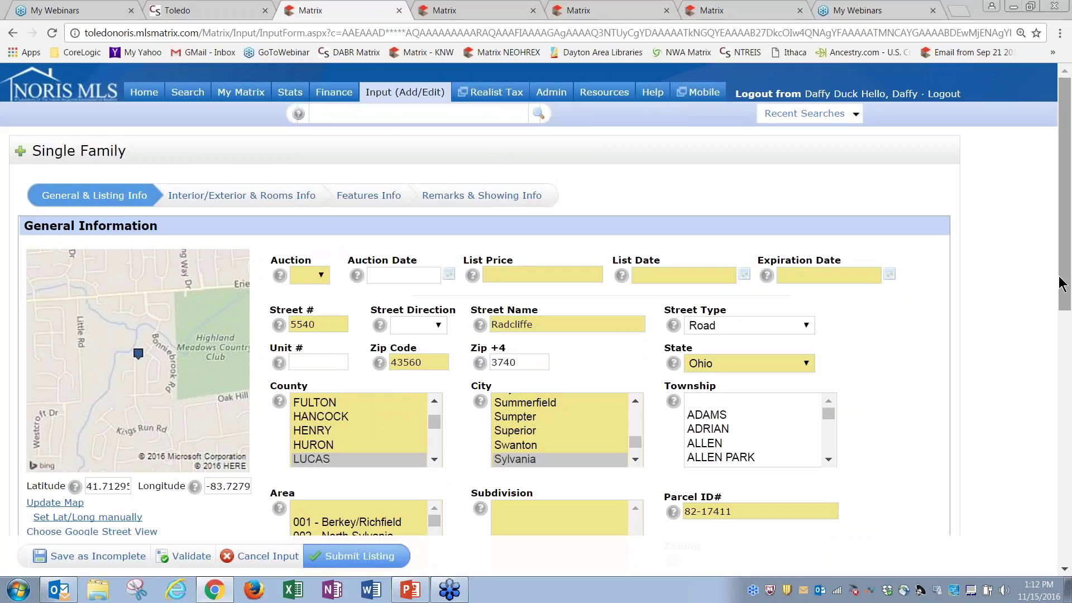
drag(1067, 287, 1070, 346)
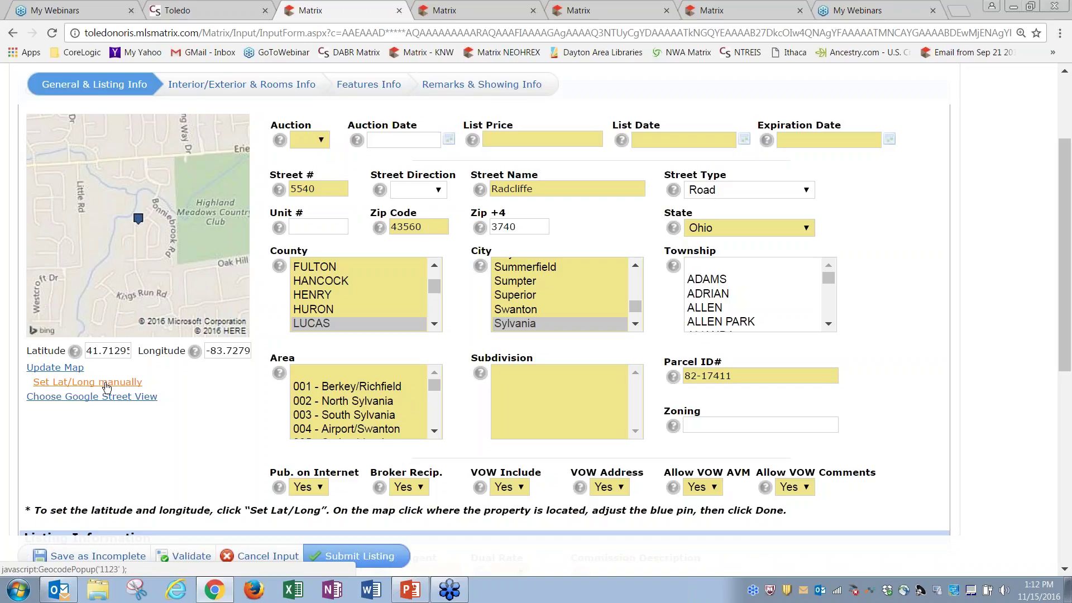
click(106, 385)
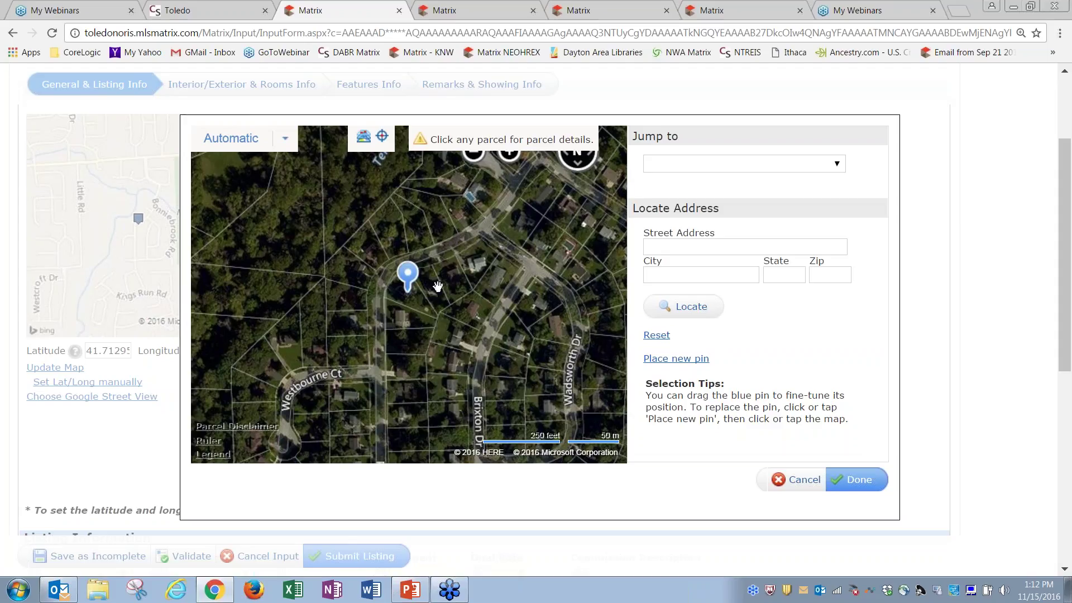
click(438, 286)
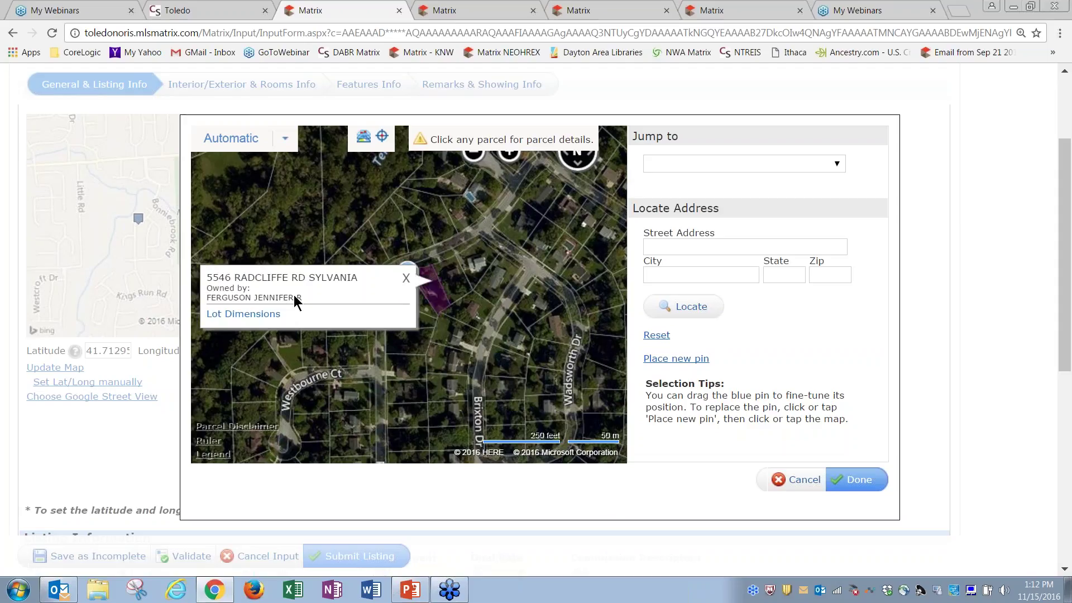
click(401, 278)
click(421, 305)
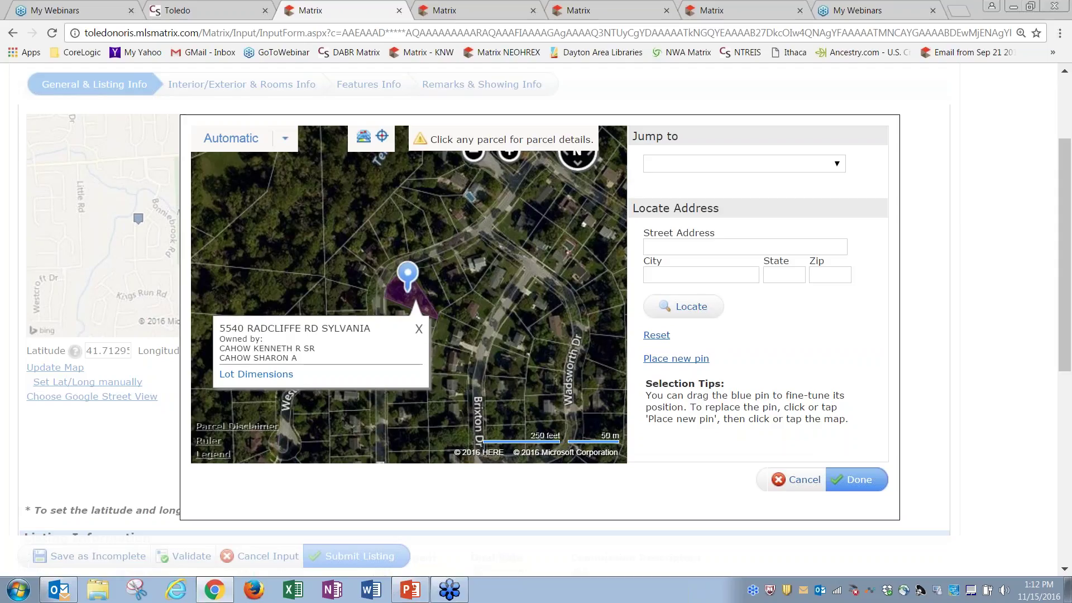
click(420, 330)
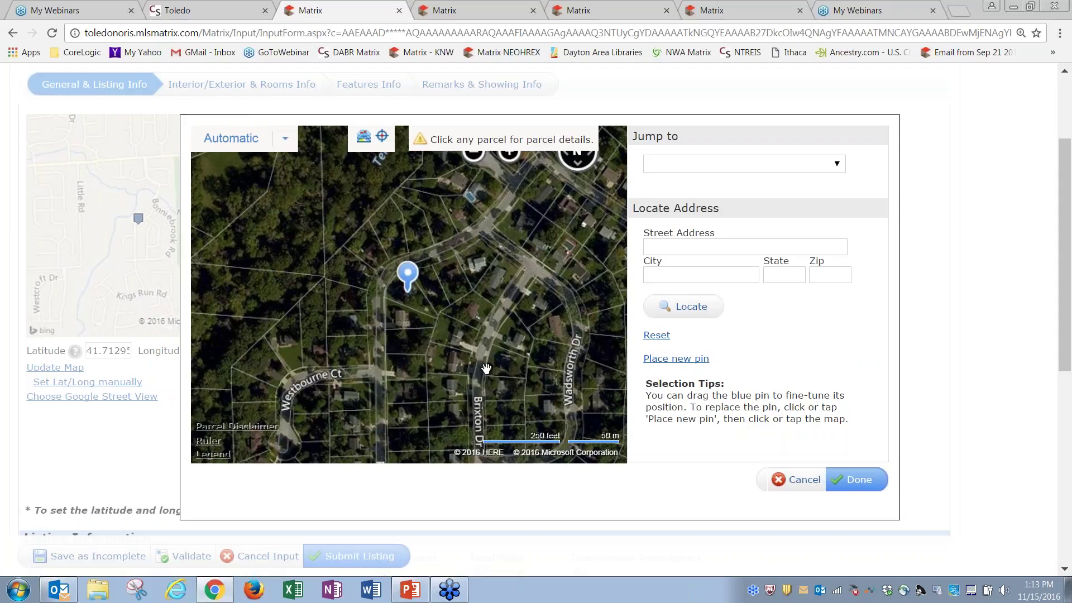
drag(525, 317, 454, 356)
drag(506, 301, 299, 395)
drag(313, 184, 450, 371)
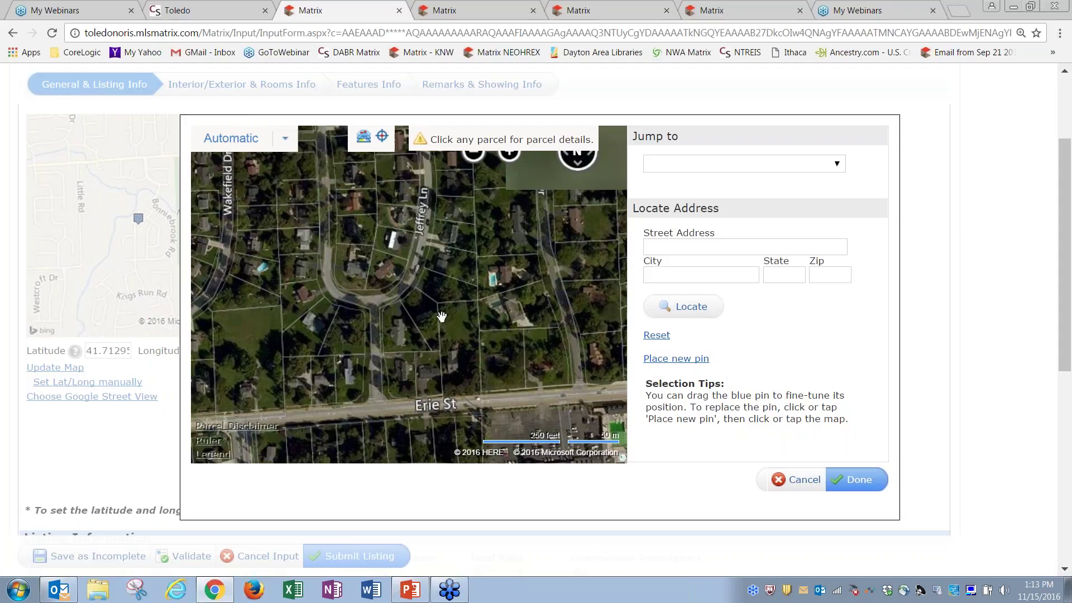
drag(441, 313, 452, 382)
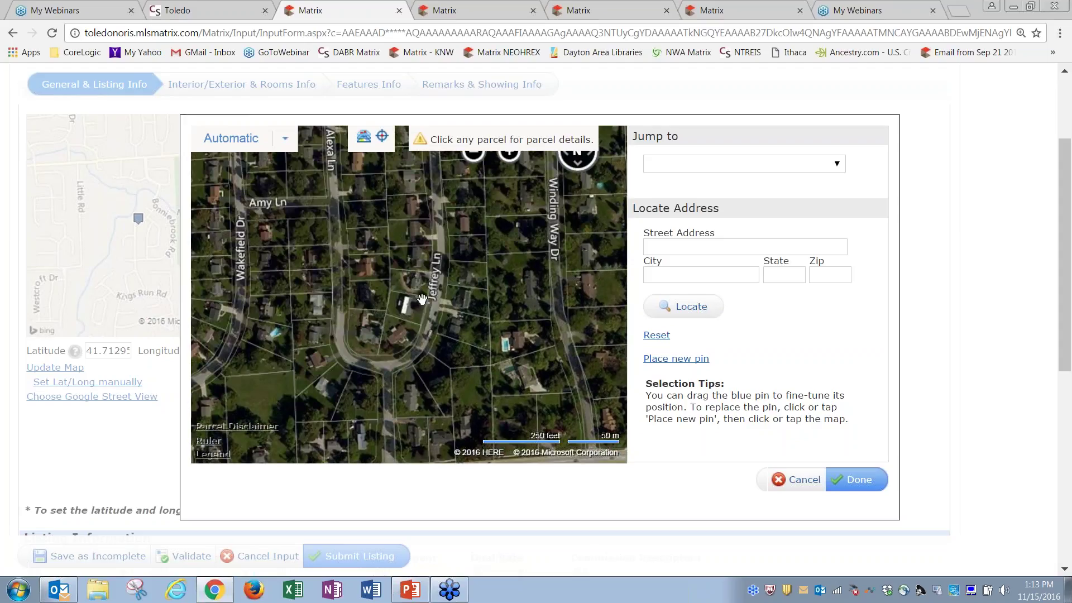
click(673, 362)
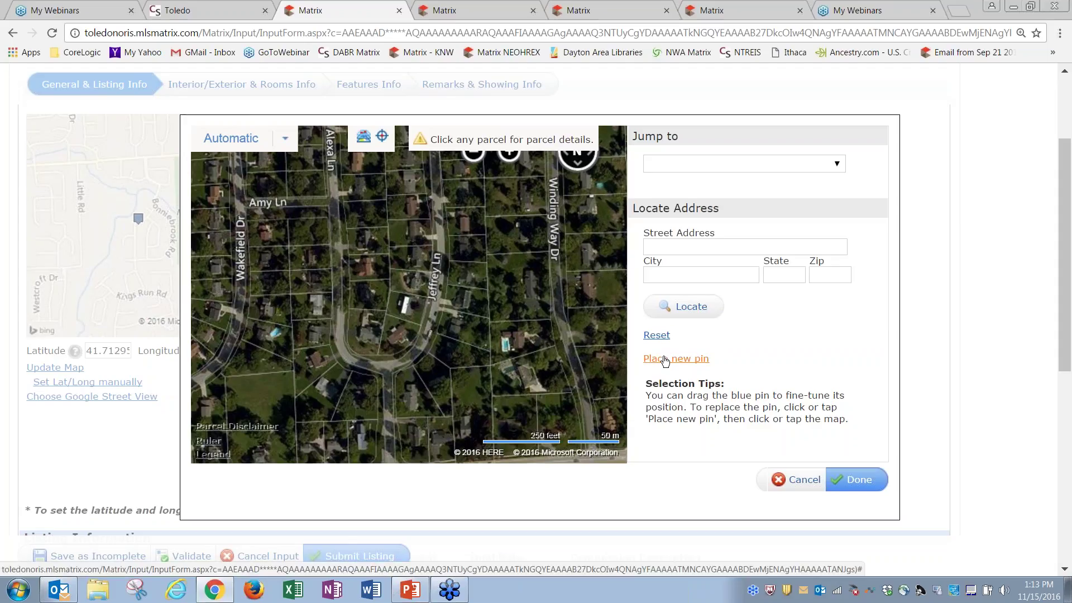
click(365, 266)
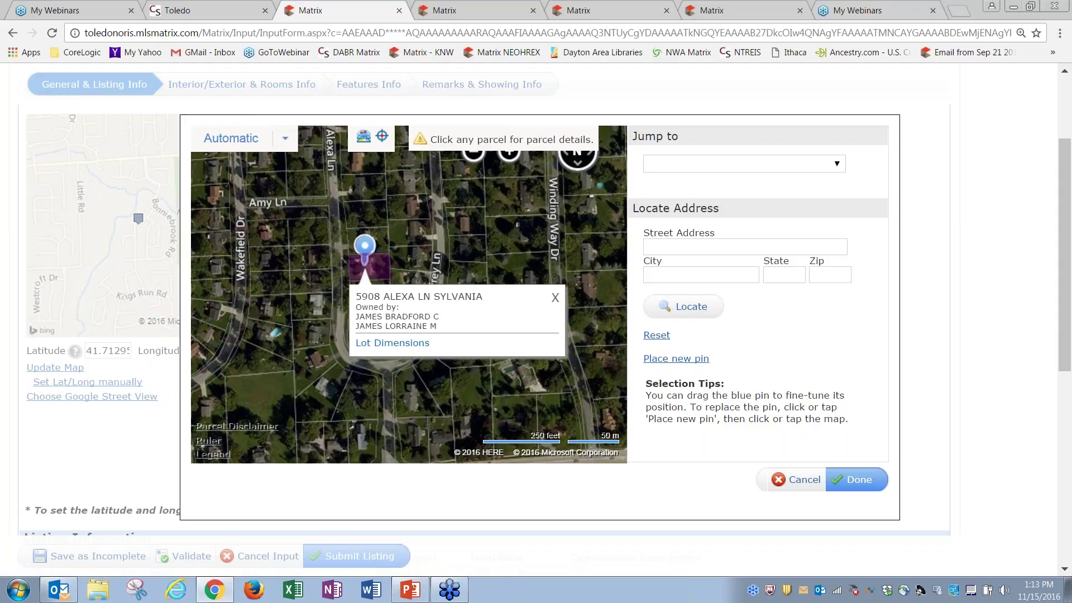
click(555, 301)
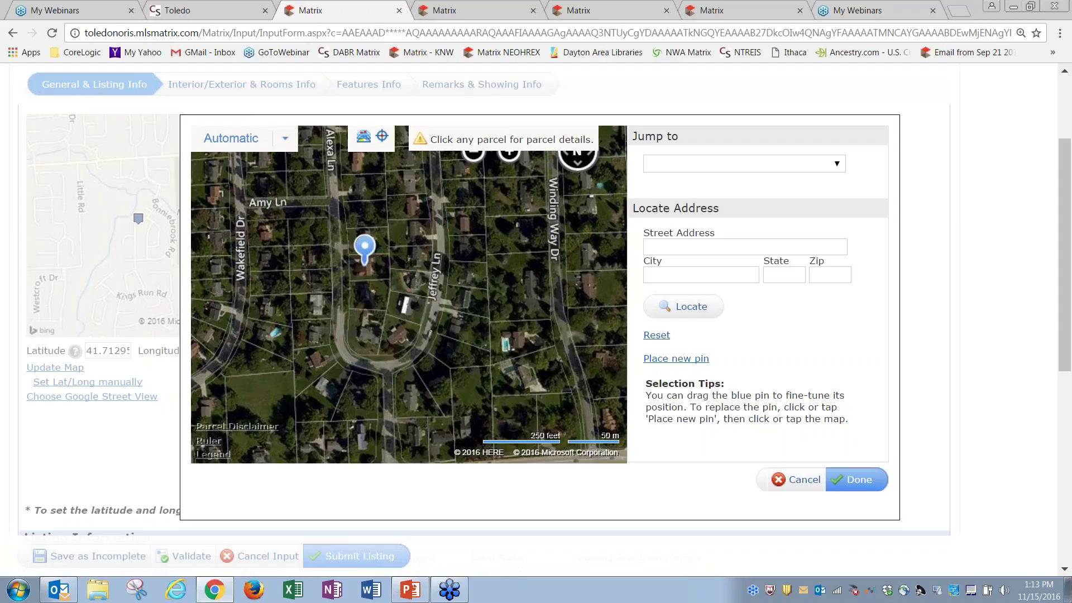
click(659, 337)
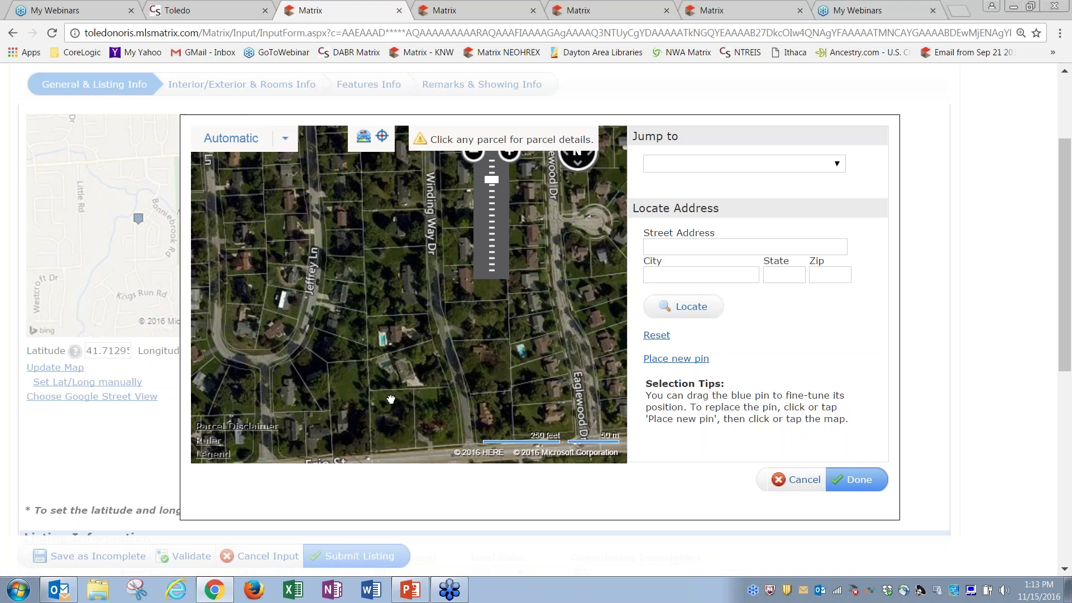
Pan the aerial map toward Wadsworth Dr, the Ottawa River and Kings Run Rd
drag(441, 285, 500, 143)
click(447, 383)
drag(497, 401, 489, 302)
drag(486, 371, 498, 115)
drag(534, 371, 491, 156)
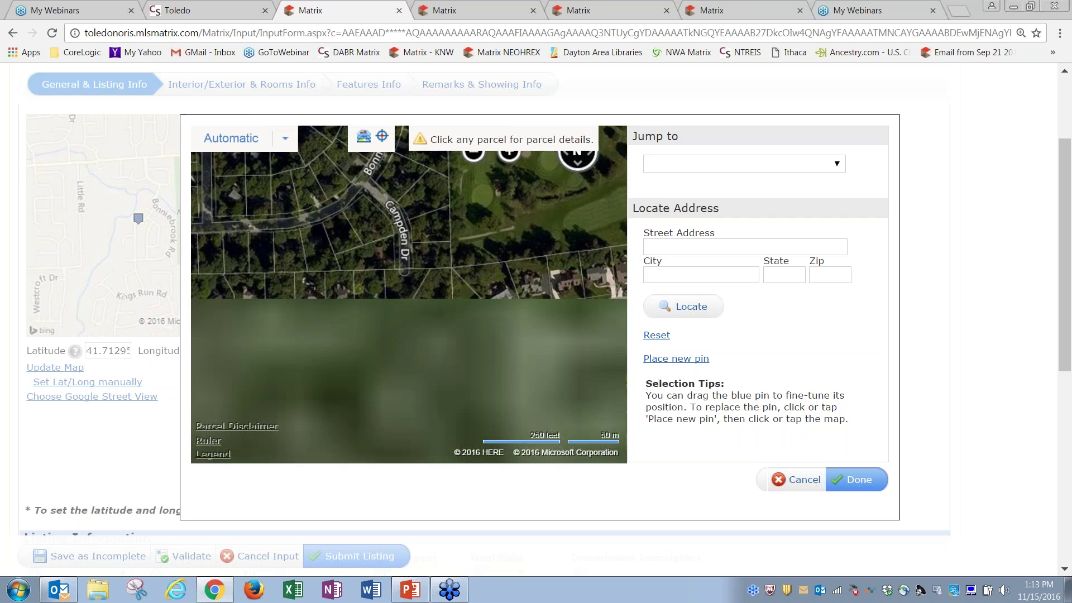
drag(551, 426, 483, 205)
drag(485, 328, 723, 447)
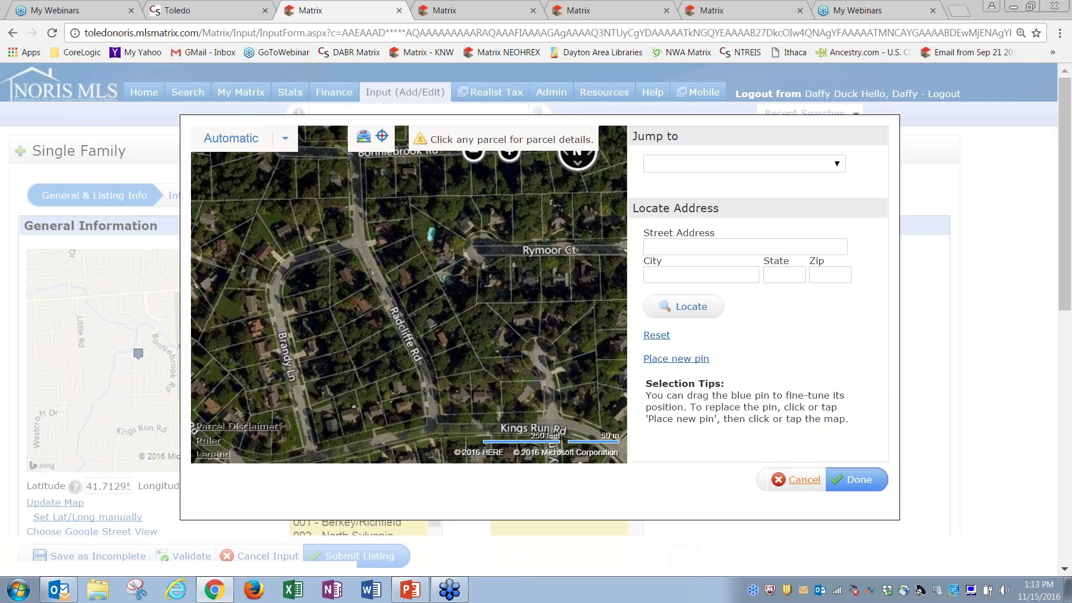
Cancel, reopen the map, and confirm the pin at latitude 41.71295, longitude -83.7279
click(793, 479)
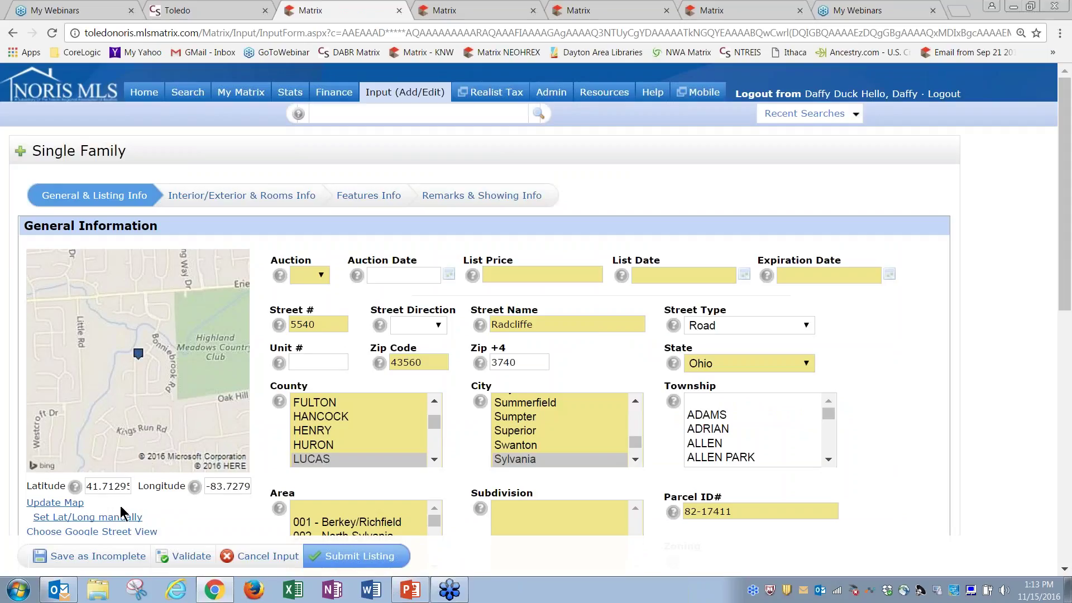
click(93, 519)
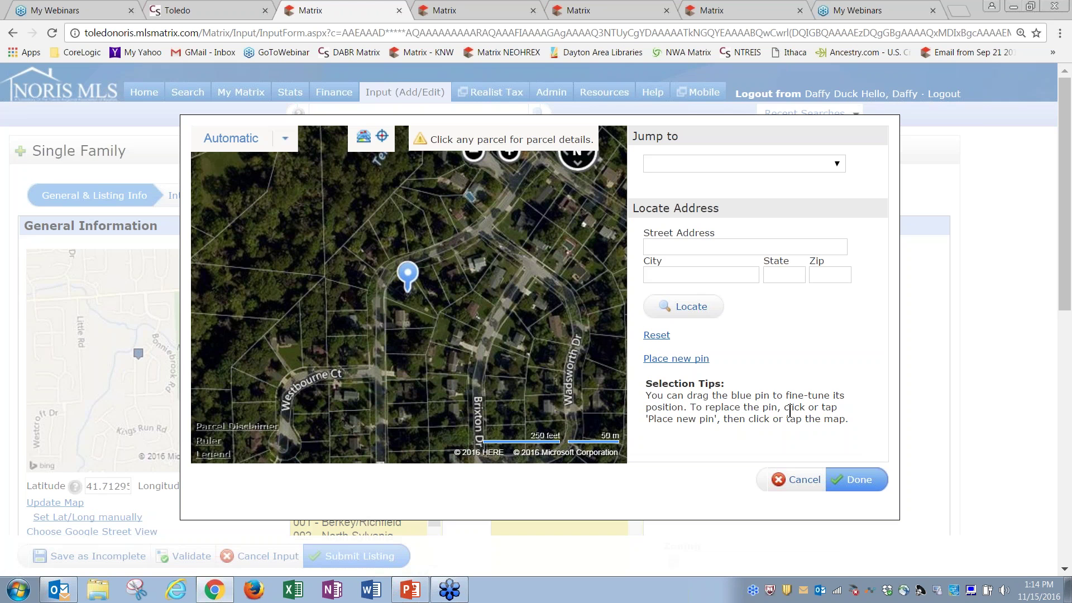
click(861, 484)
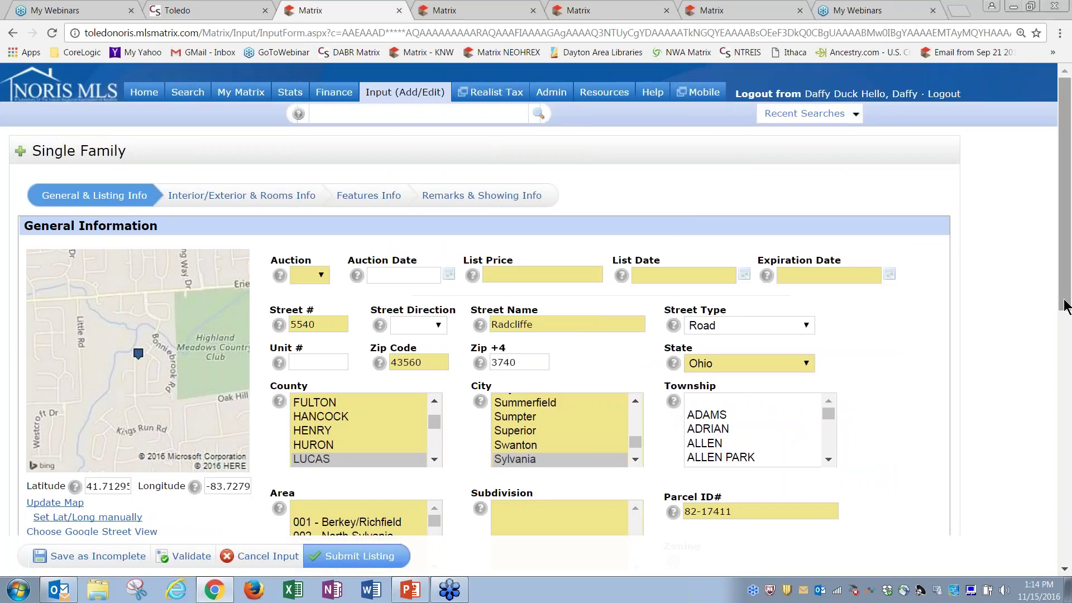
drag(1067, 306, 1060, 350)
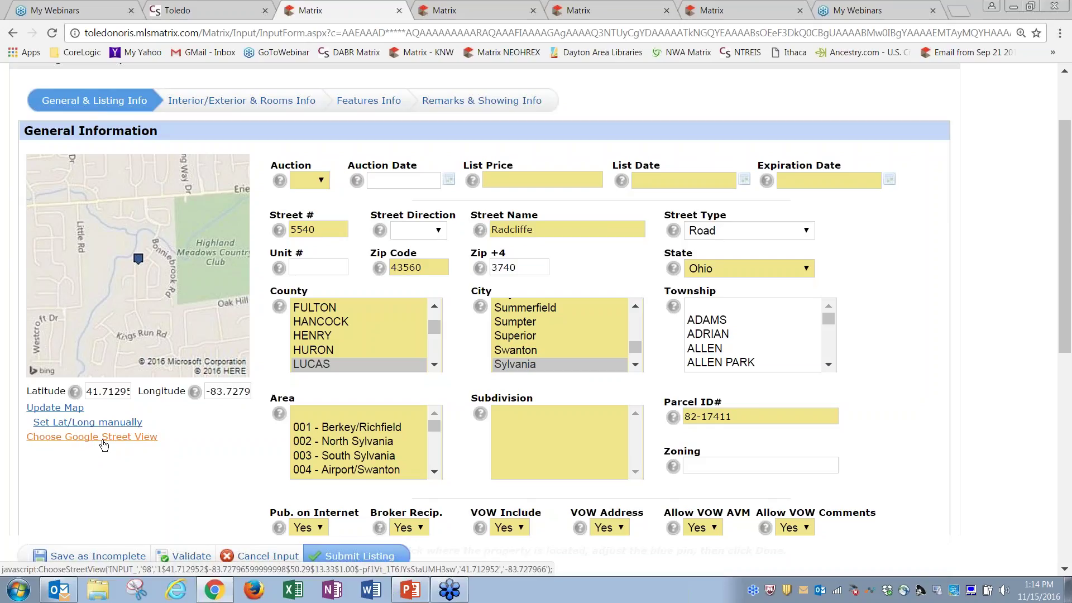
Open the Google Street View chooser for Radcliffe Rd and enlarge its window
click(103, 441)
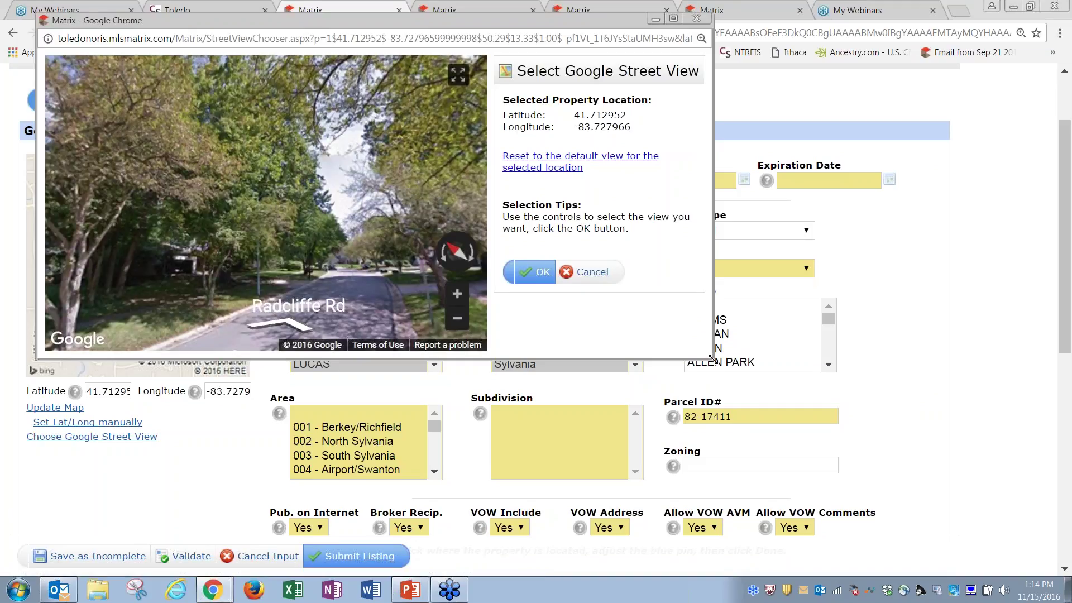
drag(714, 358, 839, 465)
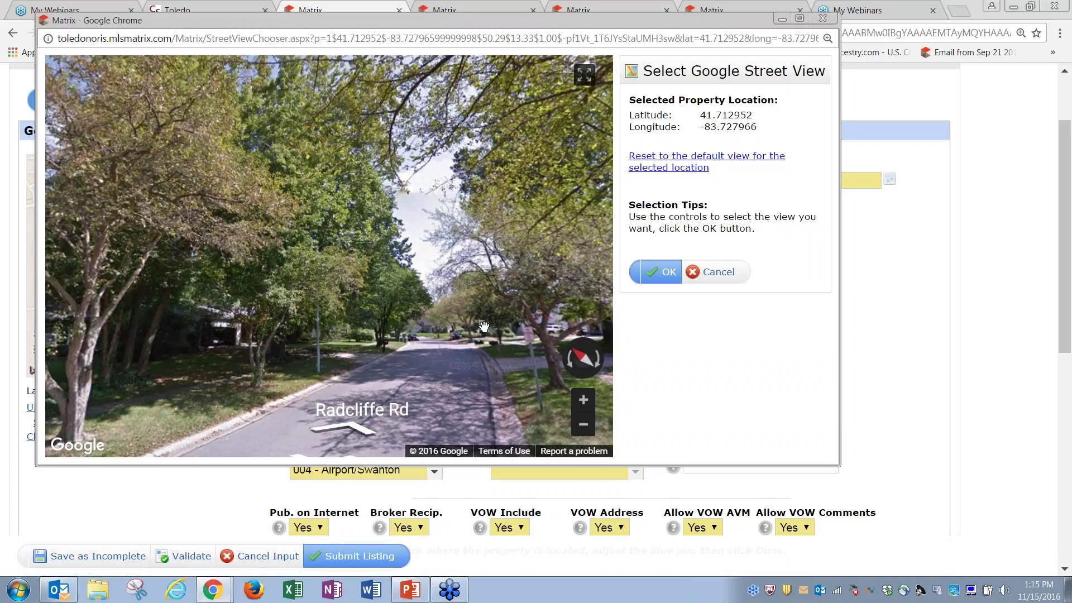
Move along Radcliffe Rd in Street View, turning the view toward the houses
click(450, 335)
drag(441, 286, 296, 288)
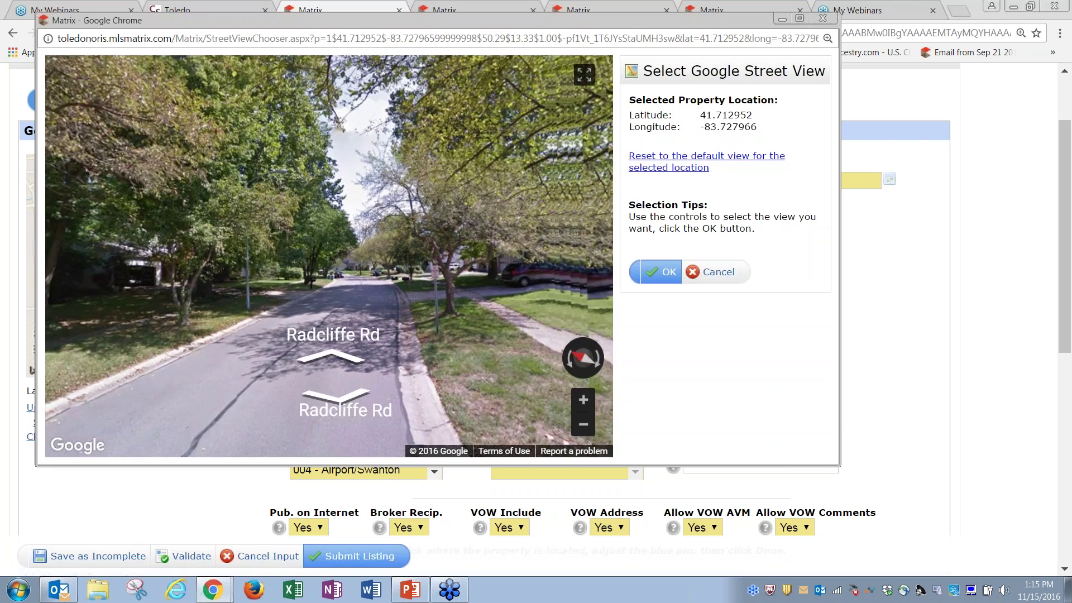
drag(545, 286, 194, 298)
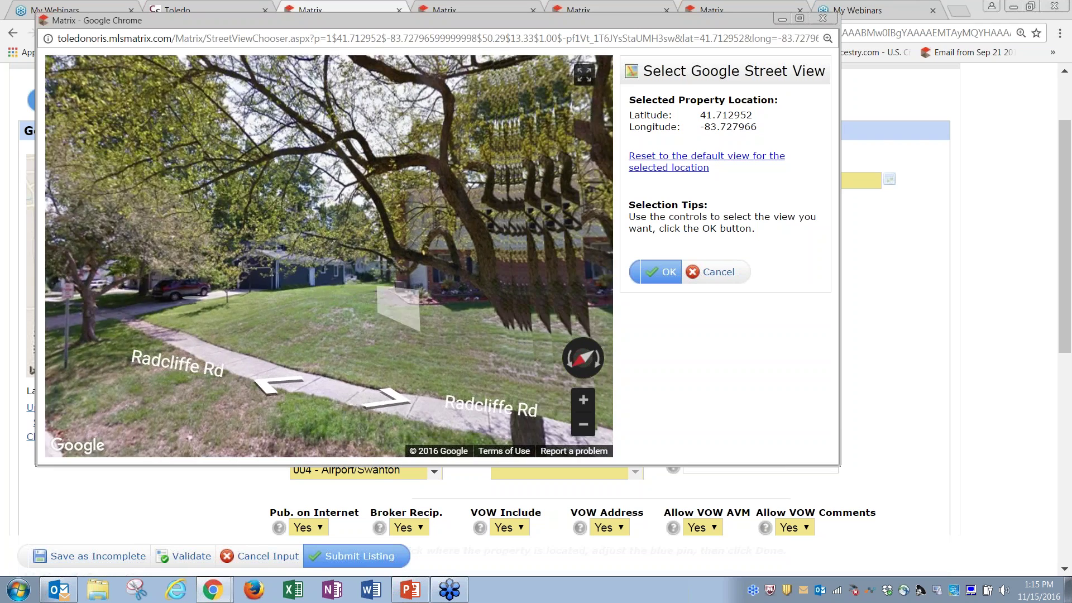
click(402, 308)
click(503, 300)
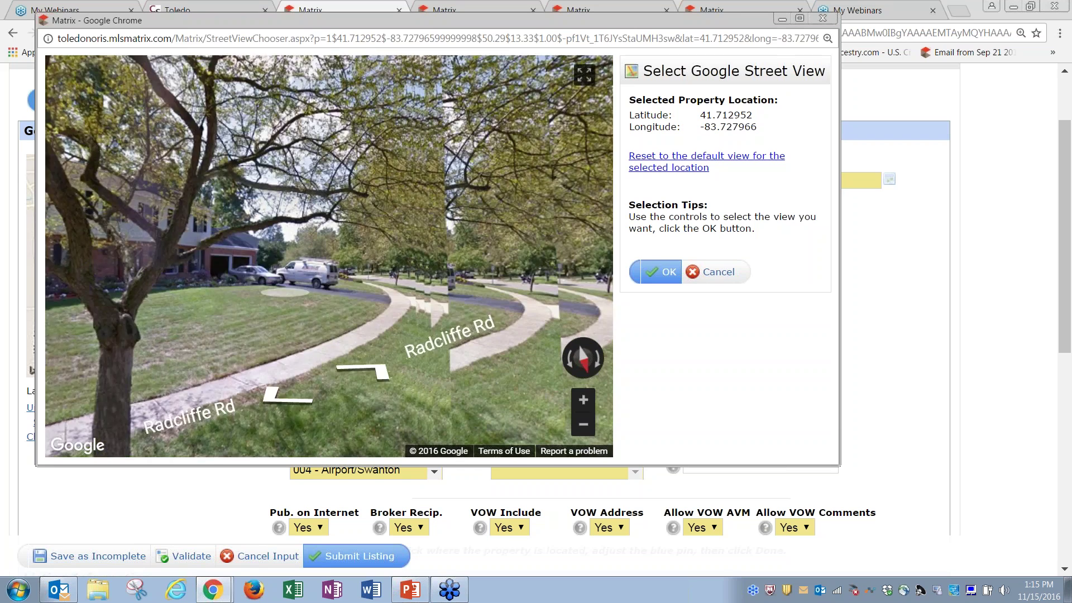
click(452, 310)
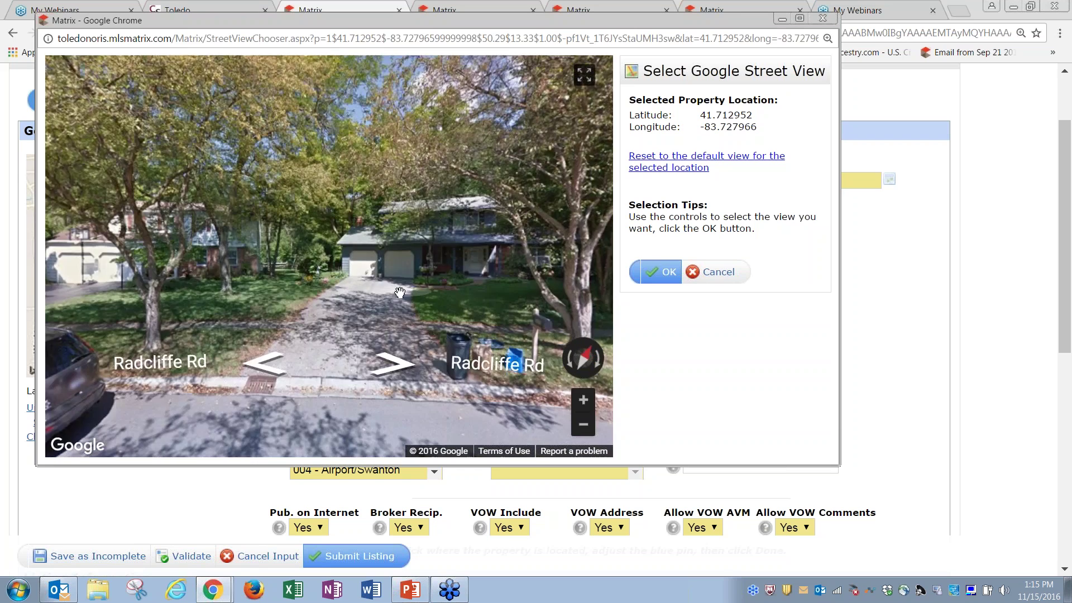
click(400, 292)
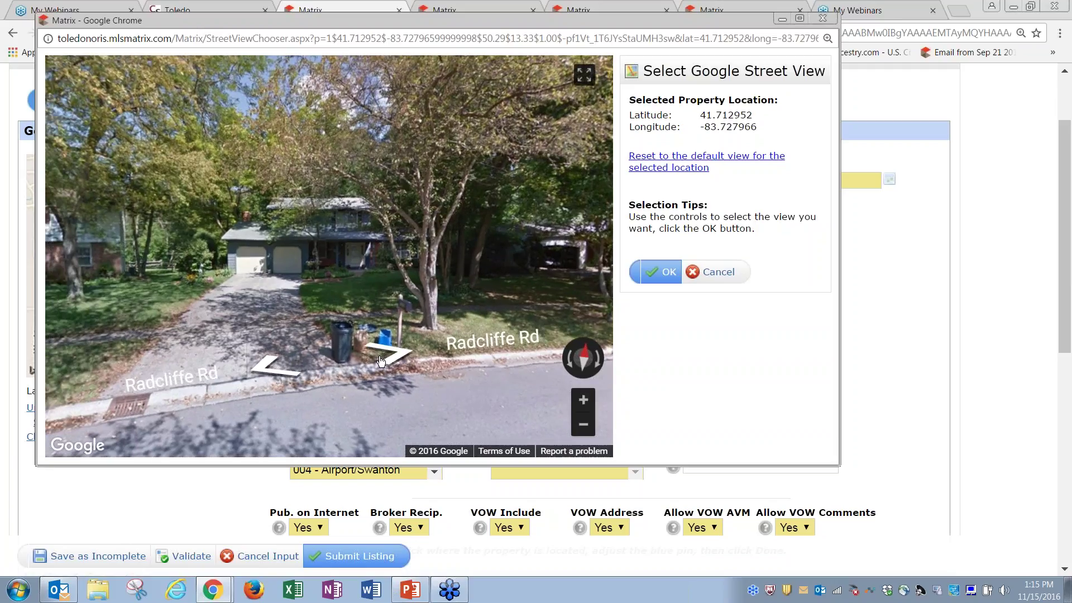
click(336, 283)
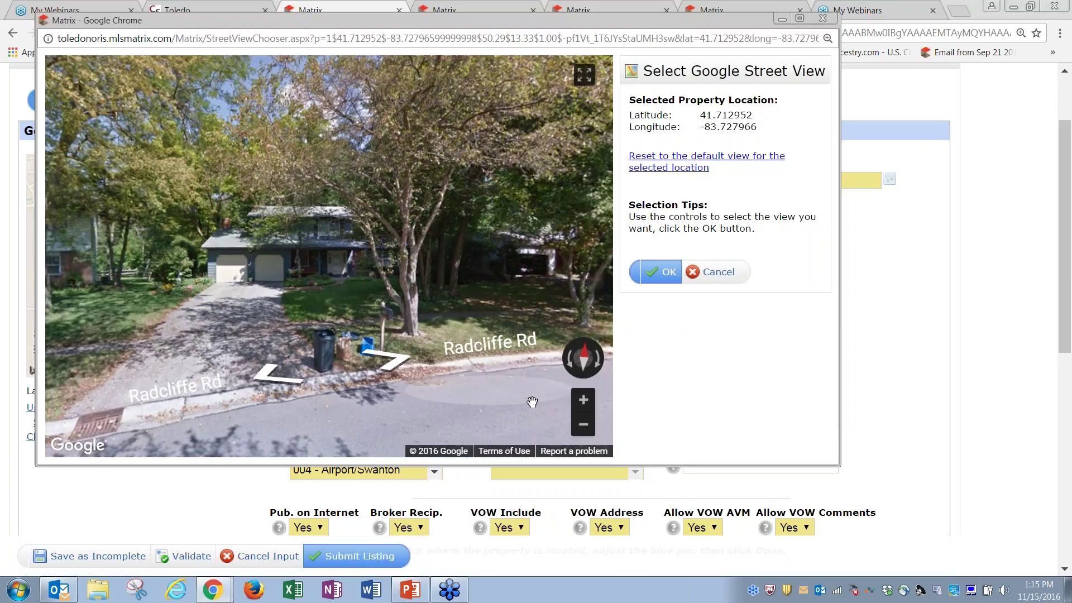
Center the Street View on the house and driveway on Radcliffe Rd, then confirm with OK
click(274, 378)
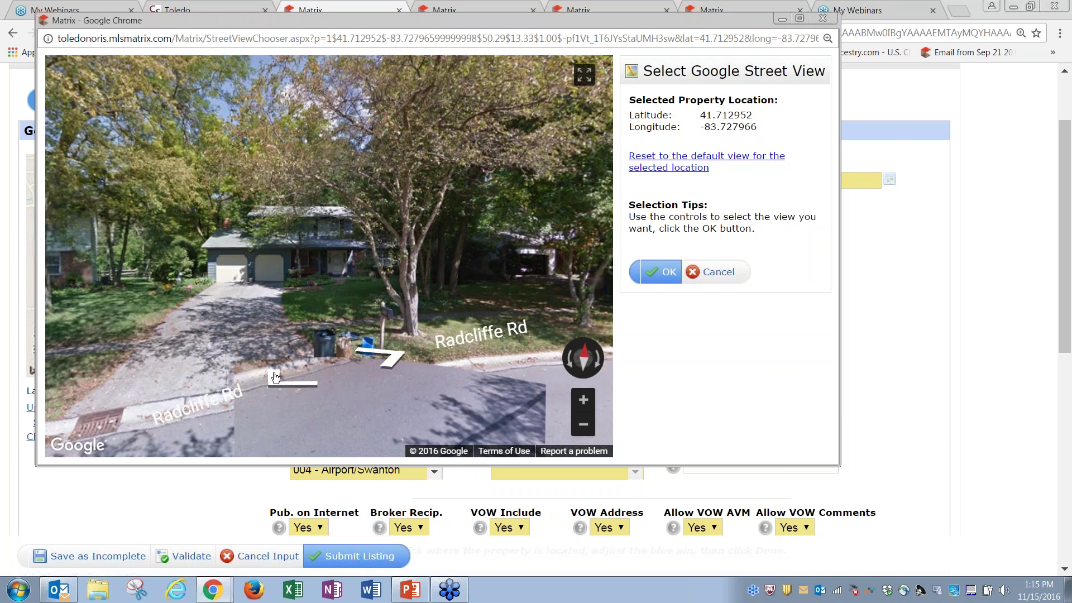
drag(225, 324, 394, 324)
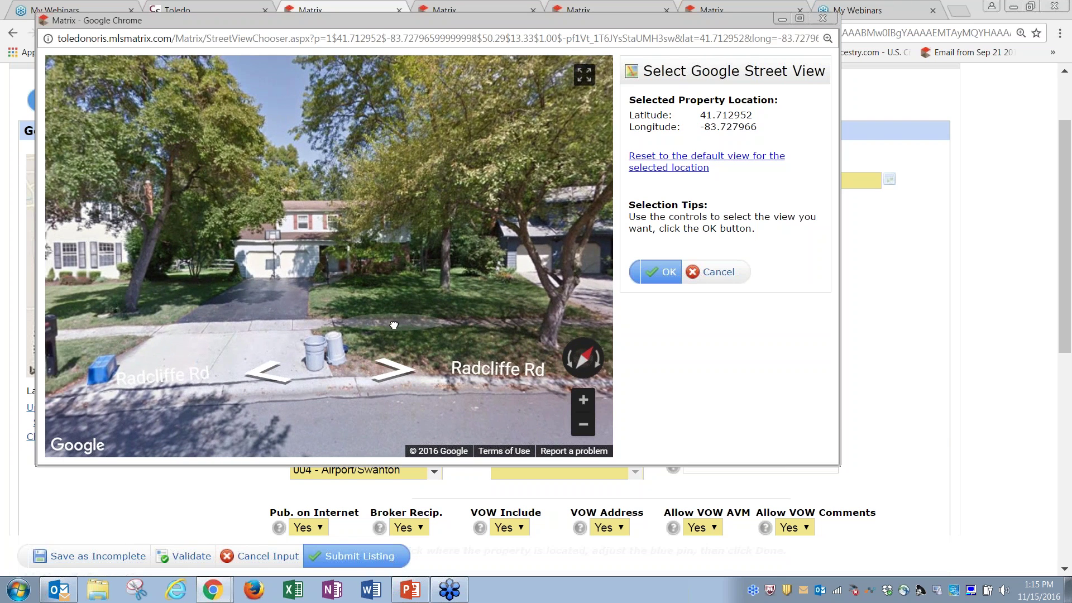
click(394, 325)
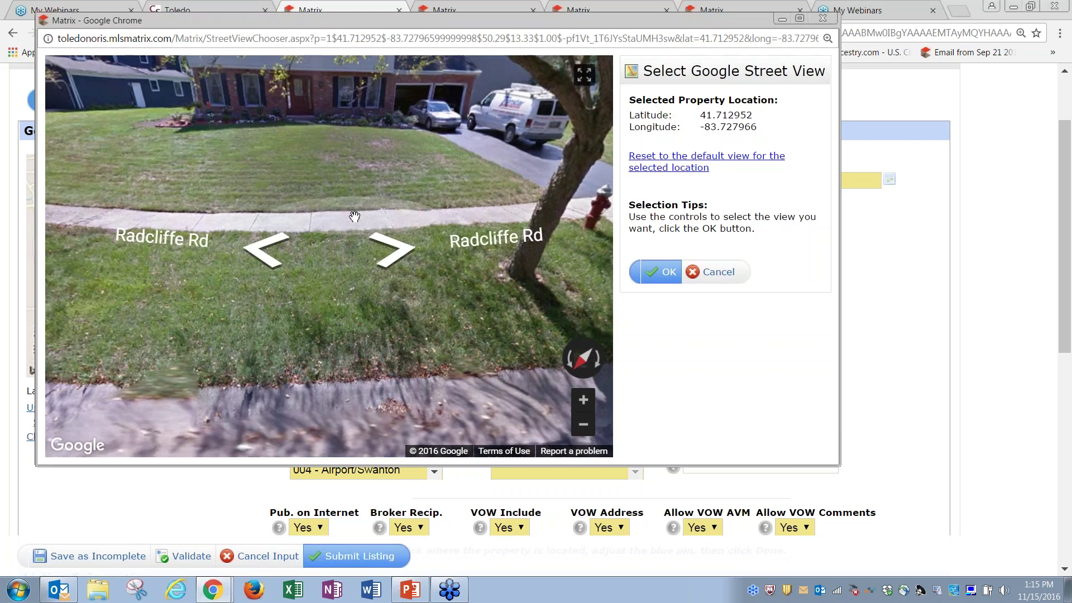
click(354, 217)
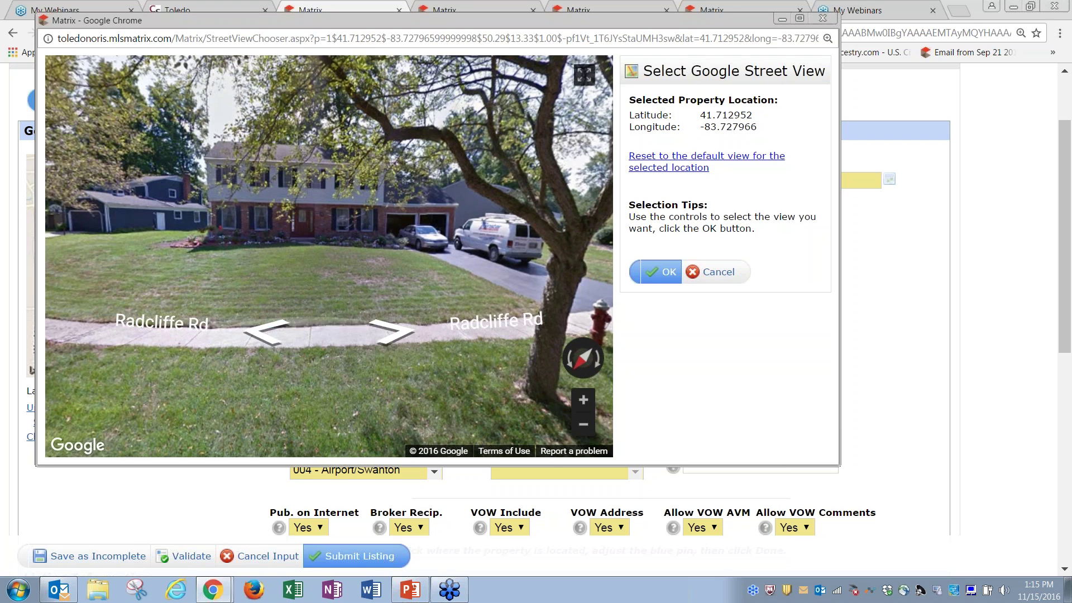
click(263, 336)
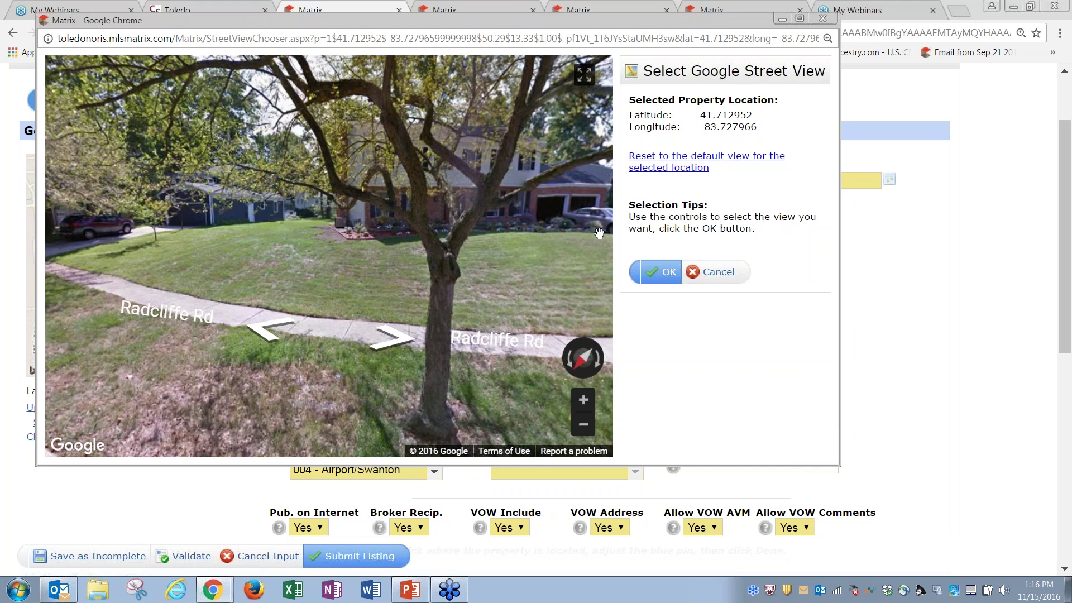
drag(511, 247, 419, 258)
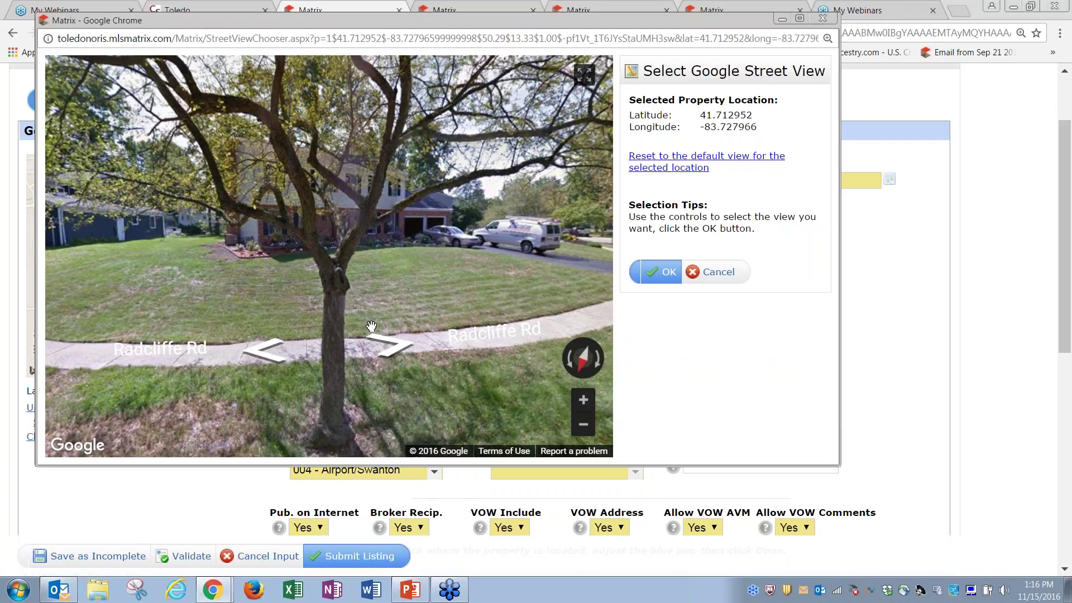
click(391, 346)
drag(263, 304, 370, 334)
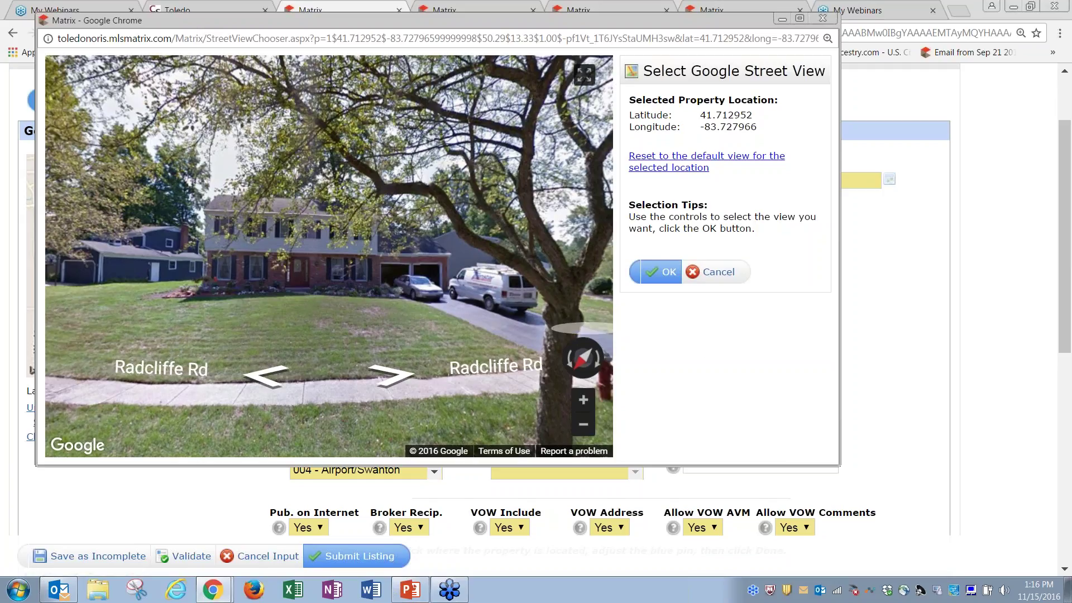
click(669, 279)
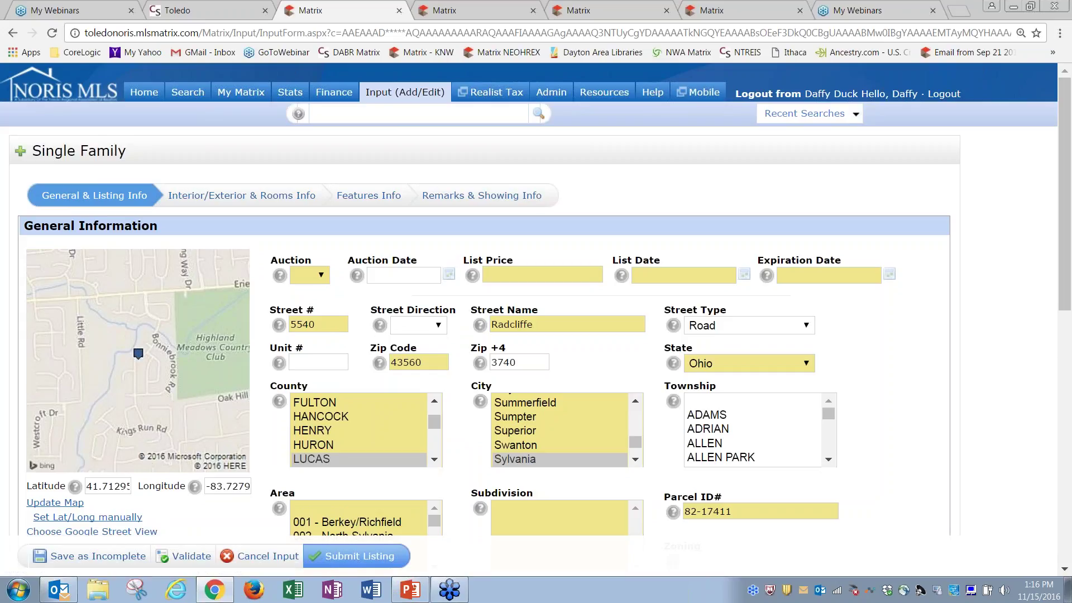
drag(1068, 300, 1068, 338)
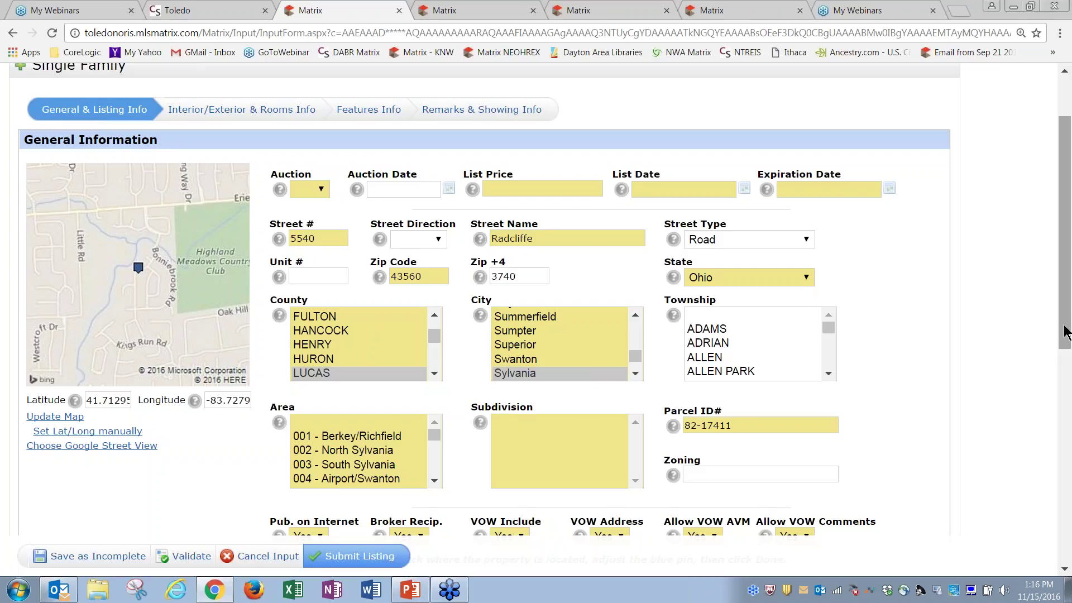
scroll(1064, 336, down, 1)
scroll(1064, 346, up, 1)
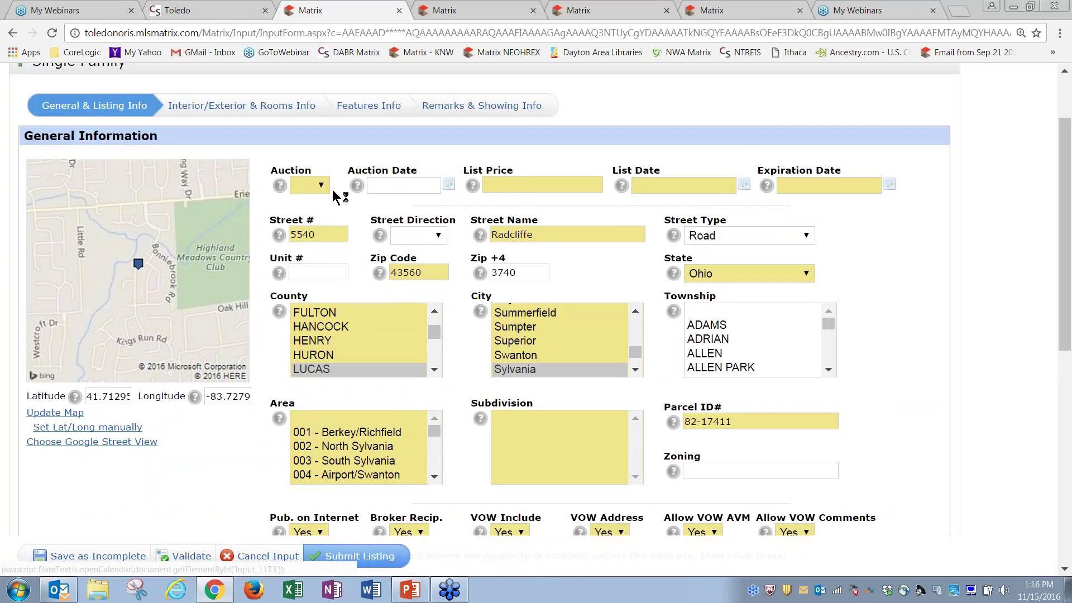
Set Auction to No and the list price to 123456
click(321, 184)
click(301, 229)
click(508, 184)
text(12)
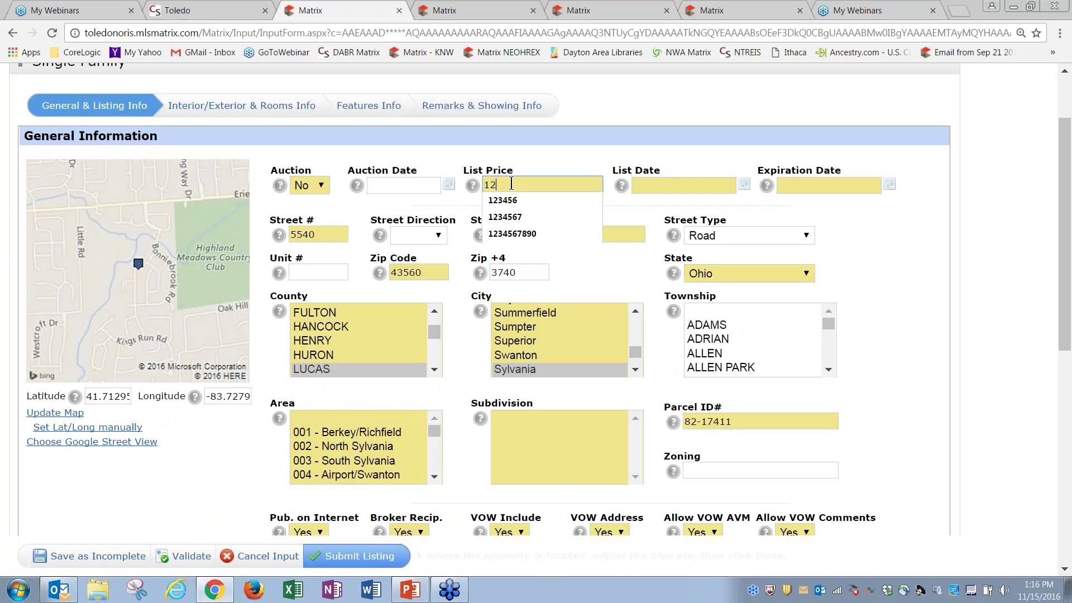
text(3456)
click(642, 186)
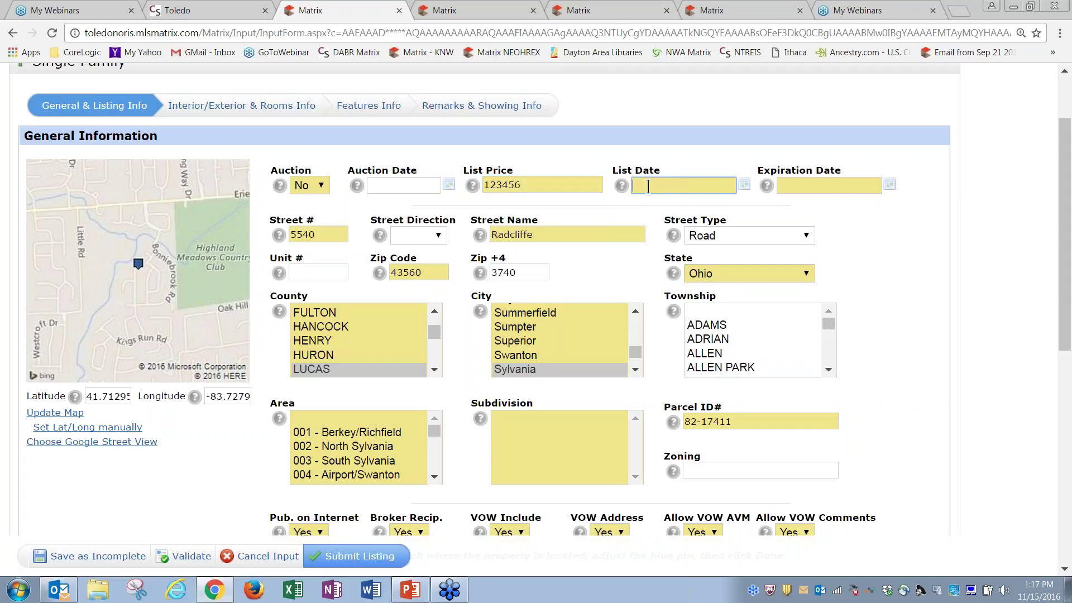
Set list date 11/15/2016, expiration date 11/22/2016 and street direction N
click(744, 186)
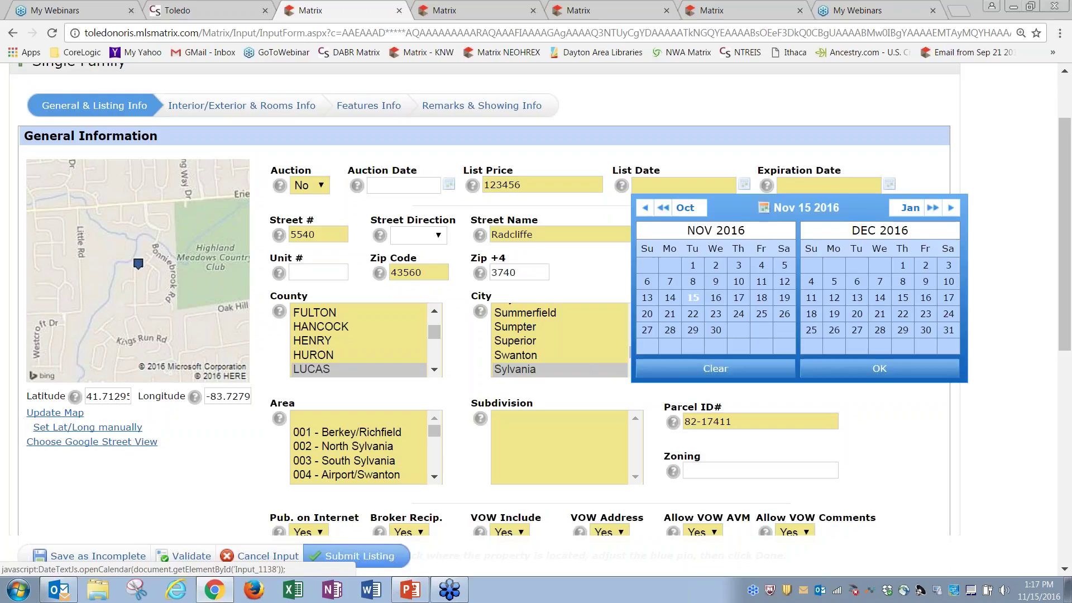
click(693, 298)
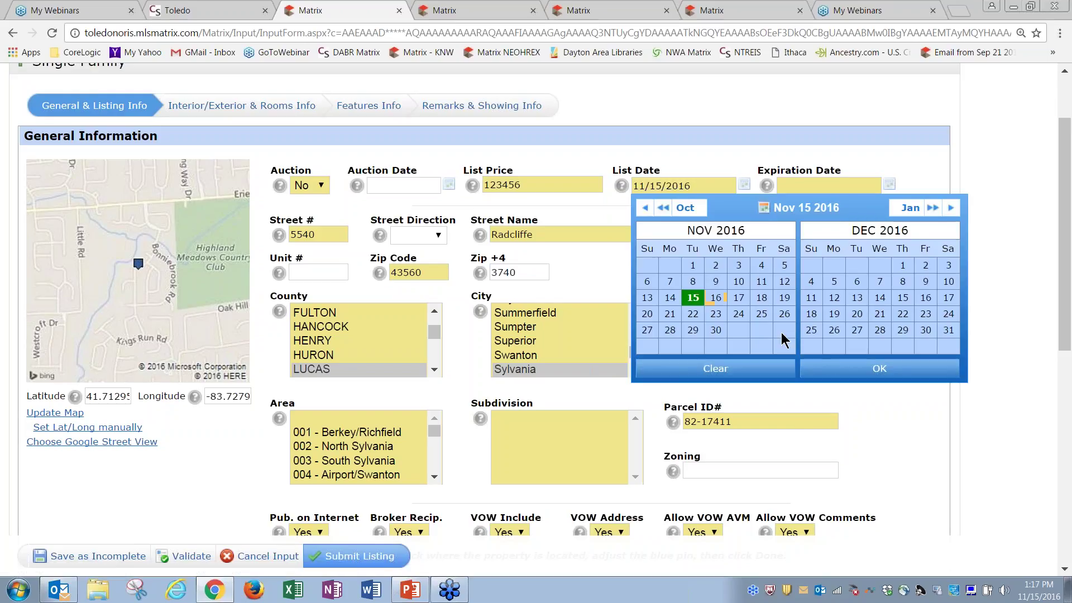
click(828, 366)
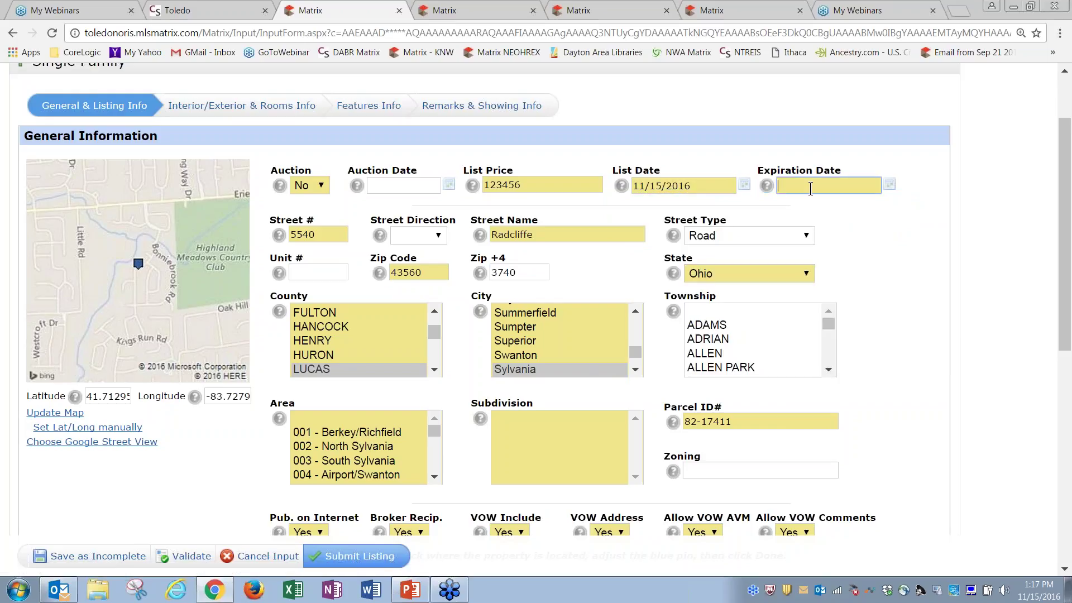
click(890, 185)
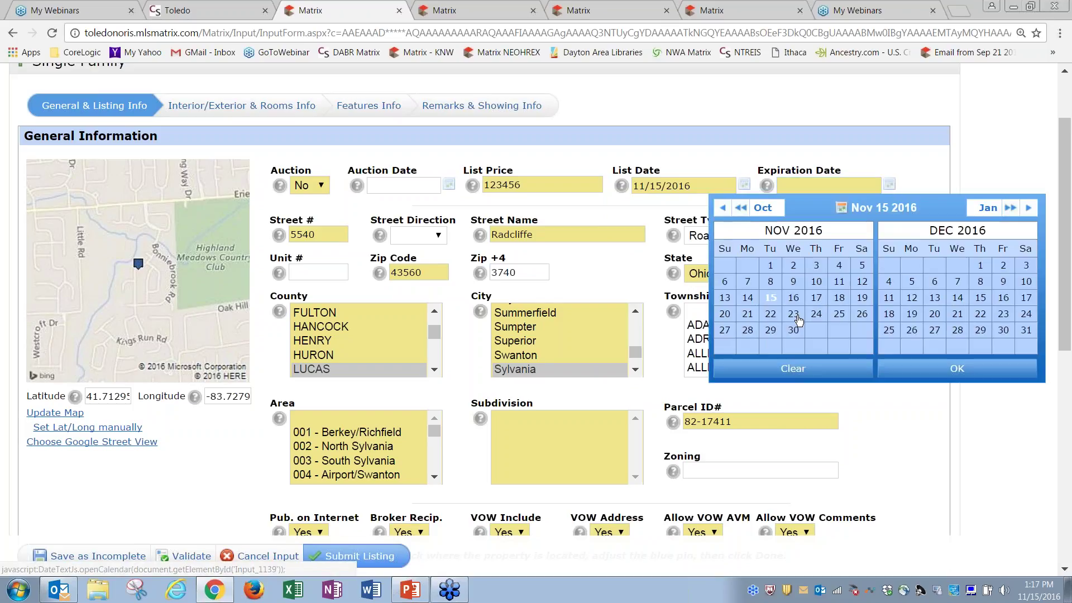
click(771, 314)
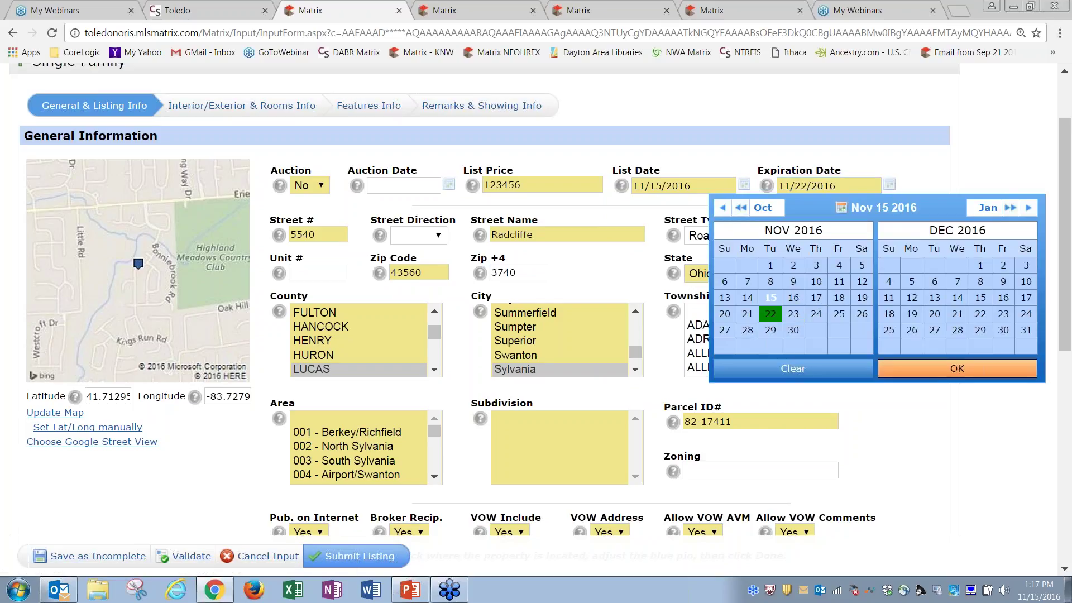
click(929, 369)
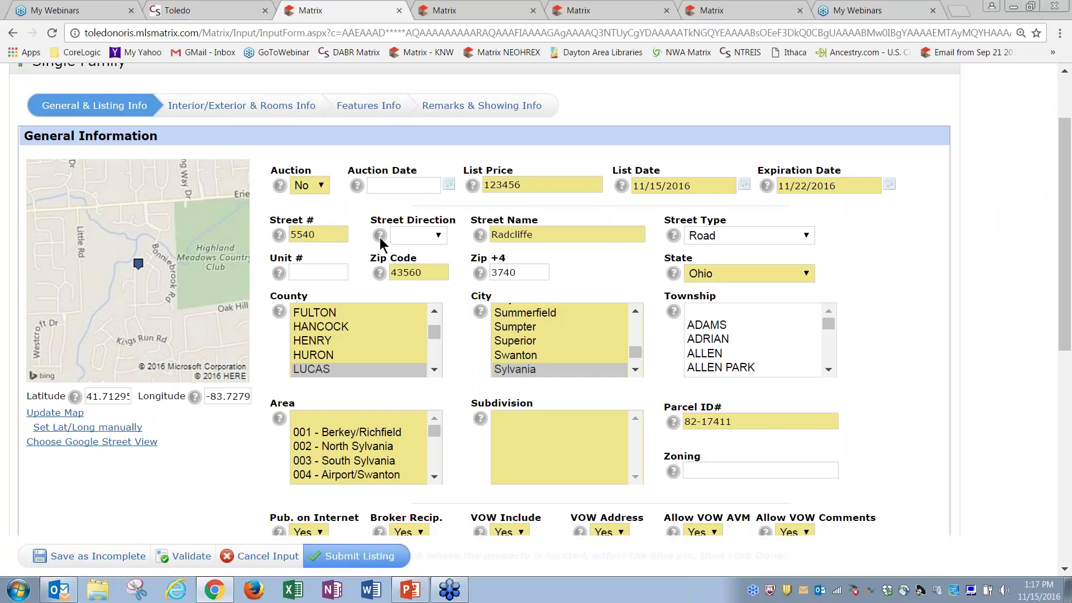
click(439, 235)
click(424, 266)
Switch the Street Type dropdown from Road to Drive on the listing form
click(716, 238)
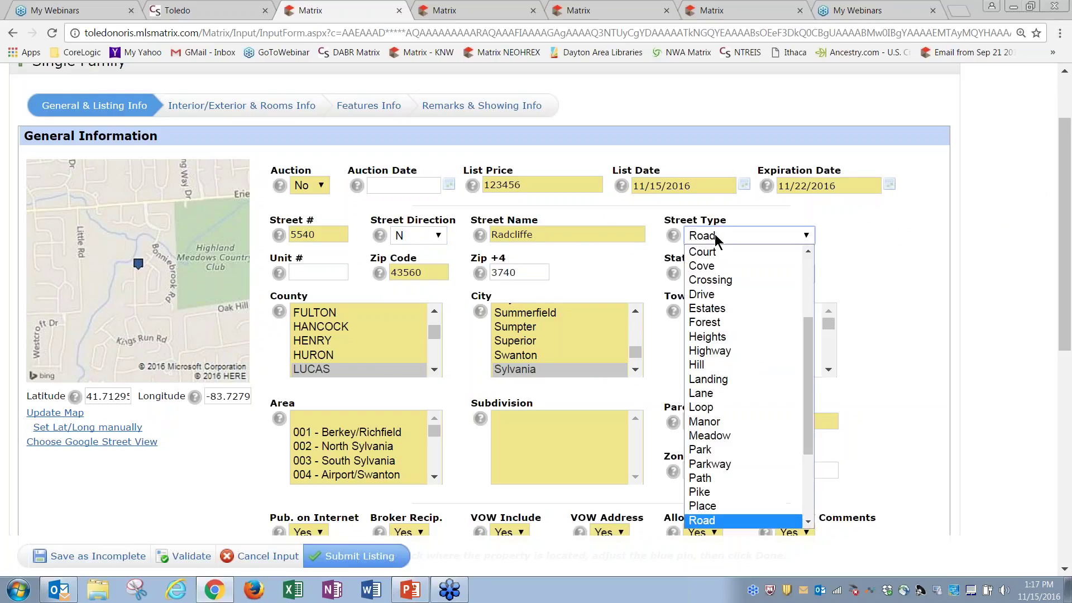
click(715, 294)
click(844, 249)
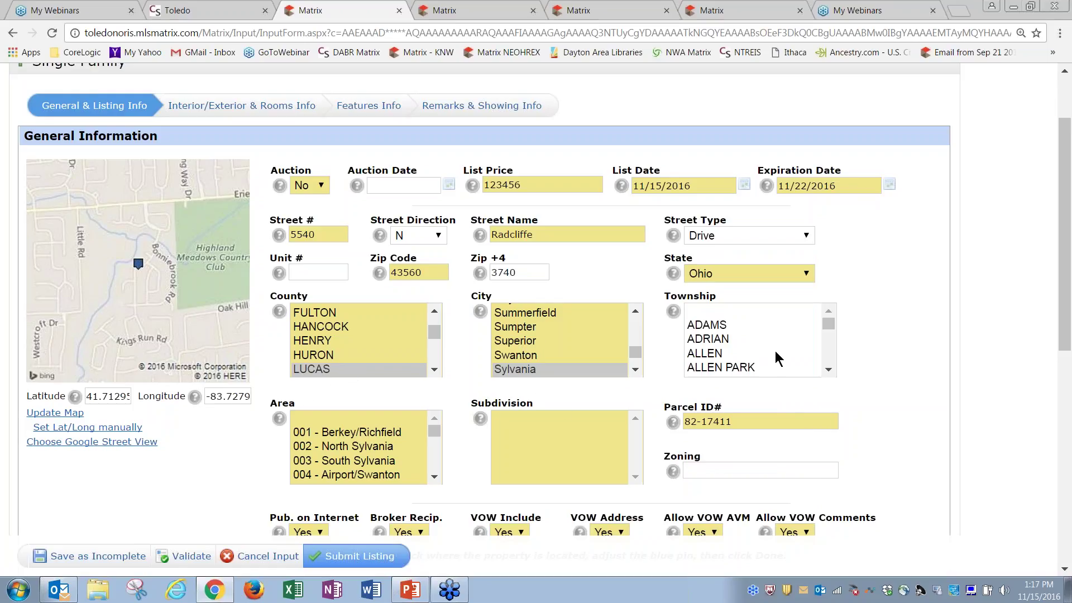
click(434, 476)
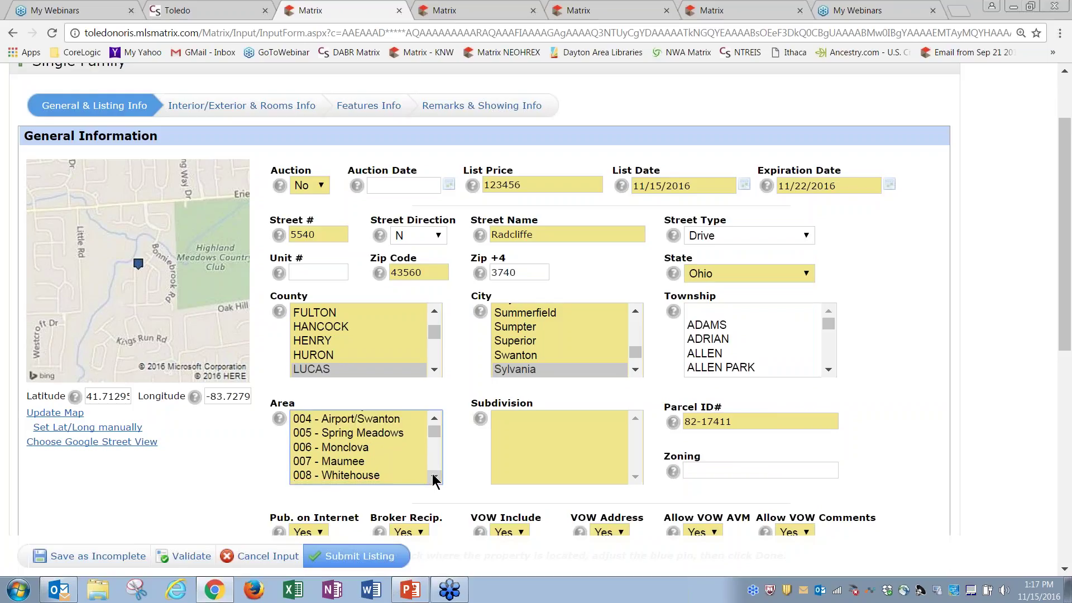
Choose 002 - North Sylvania as Area and Central Park Addition as Subdivision
click(434, 421)
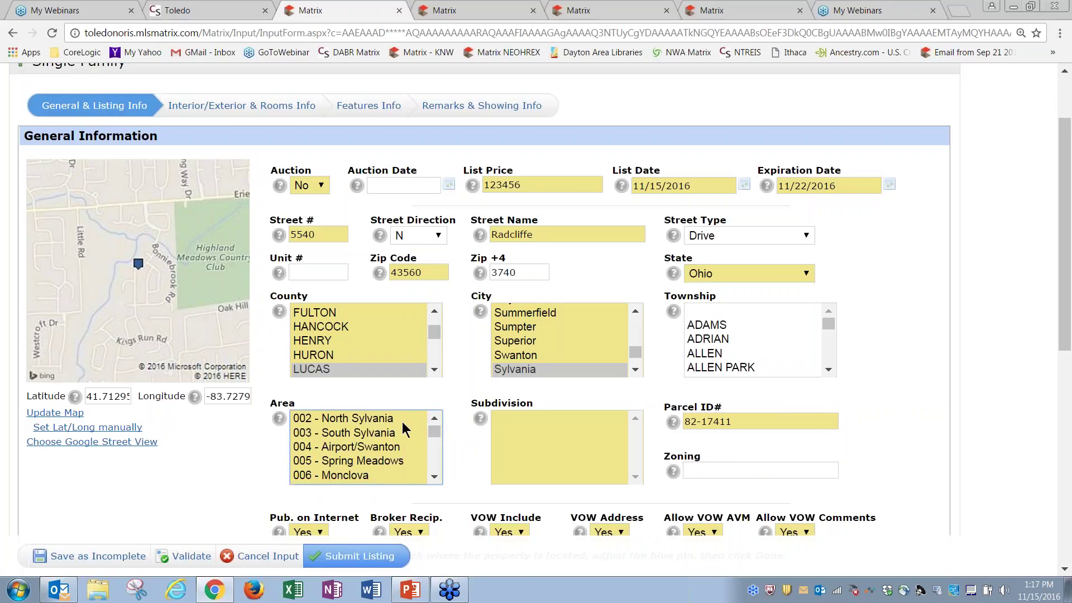
click(382, 422)
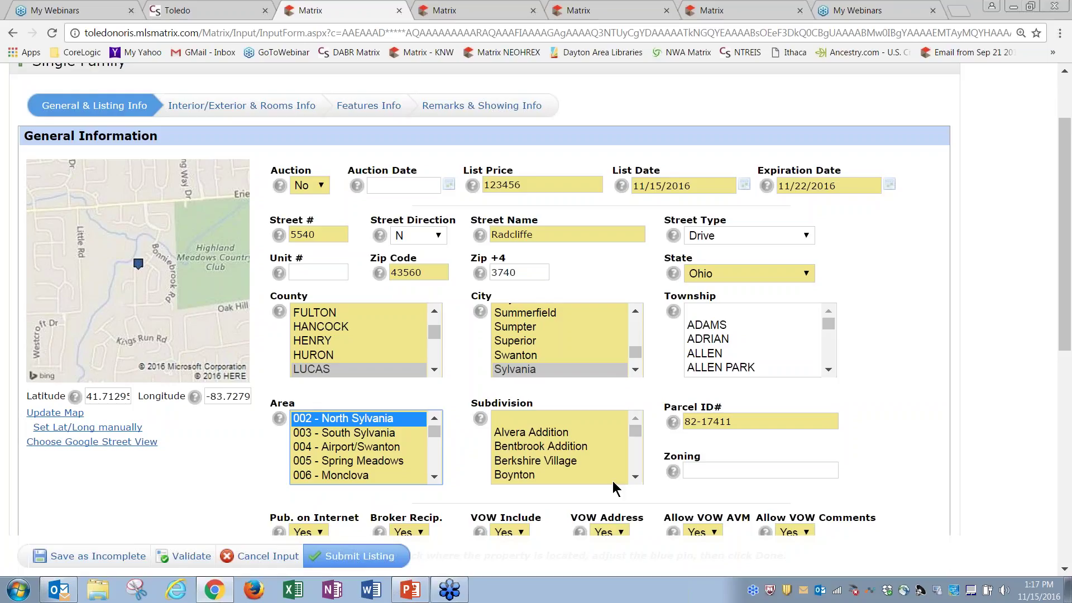
click(636, 477)
drag(638, 475, 638, 474)
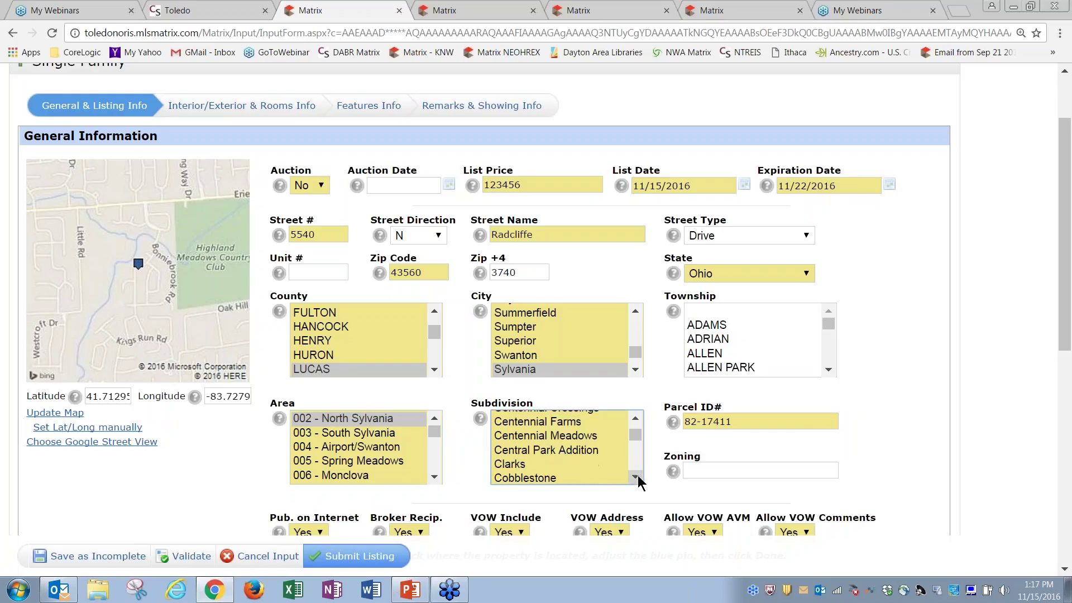
click(525, 452)
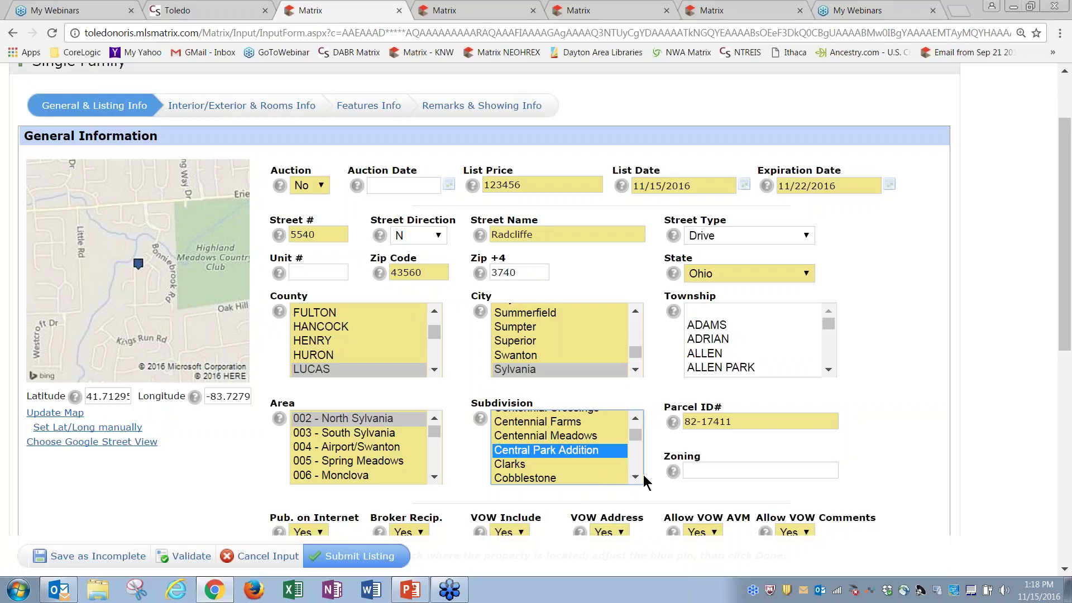
drag(1066, 310, 1071, 415)
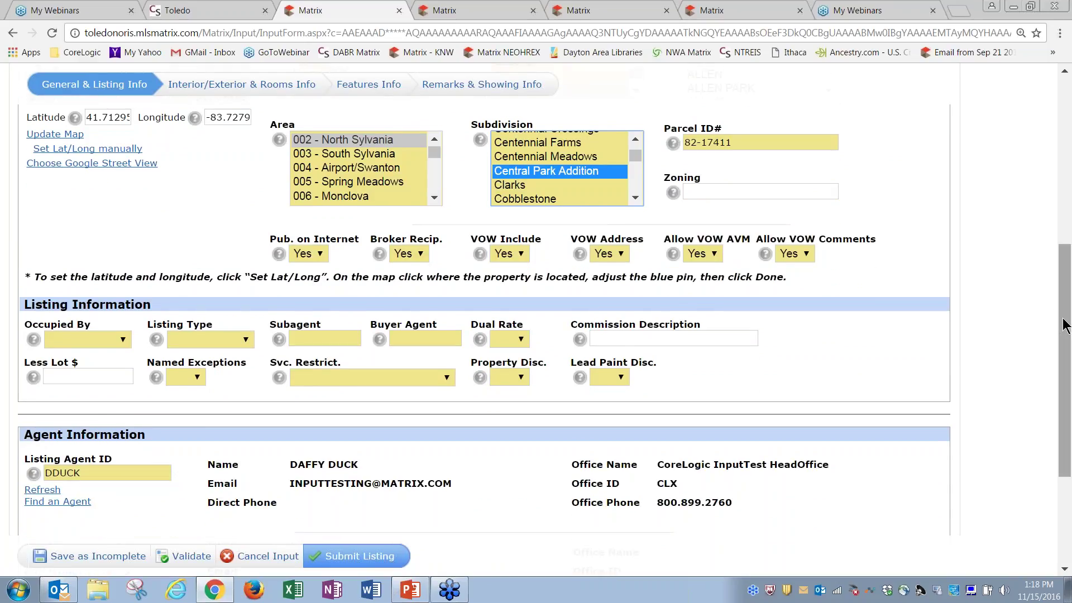
Erase the Listing Agent ID and open the Find an Agent search
drag(1067, 324, 1067, 411)
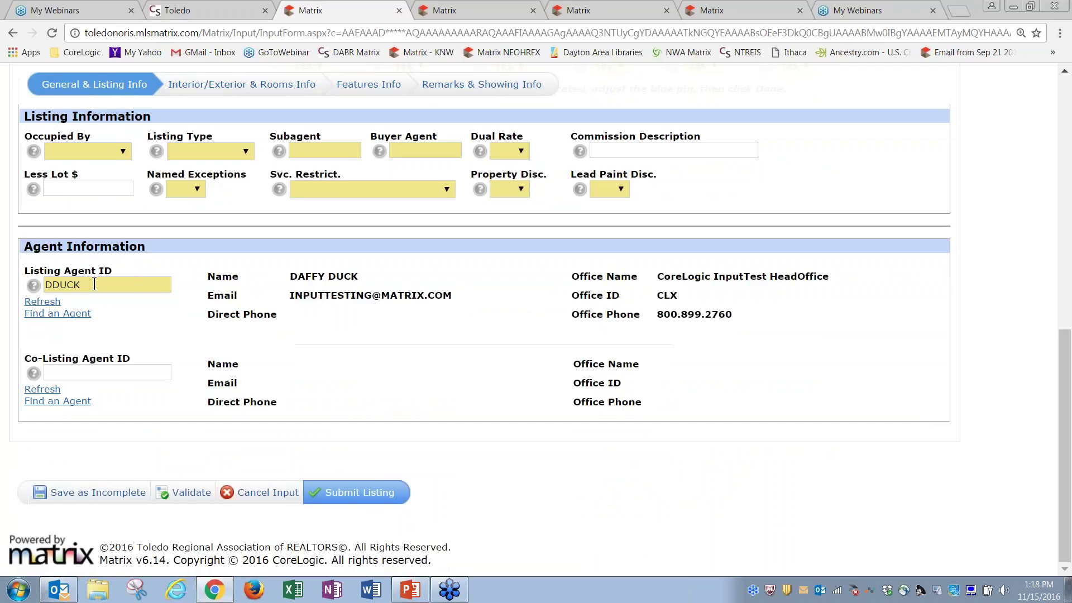
click(94, 284)
key(BackSpace)
key(BackSpace)
key(BackSpace)
key(BackSpace)
key(BackSpace)
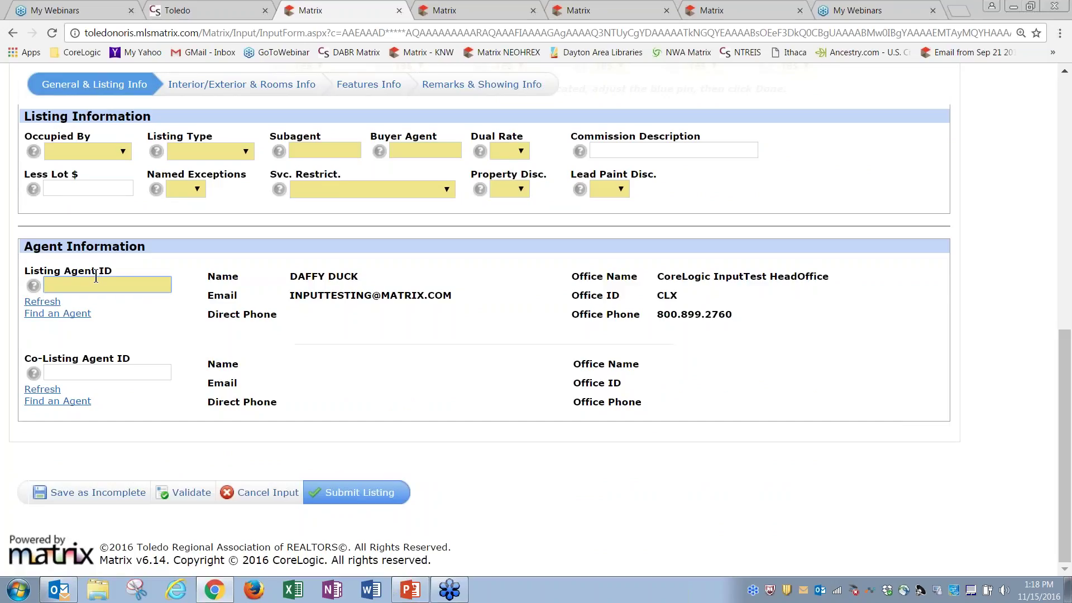
click(65, 314)
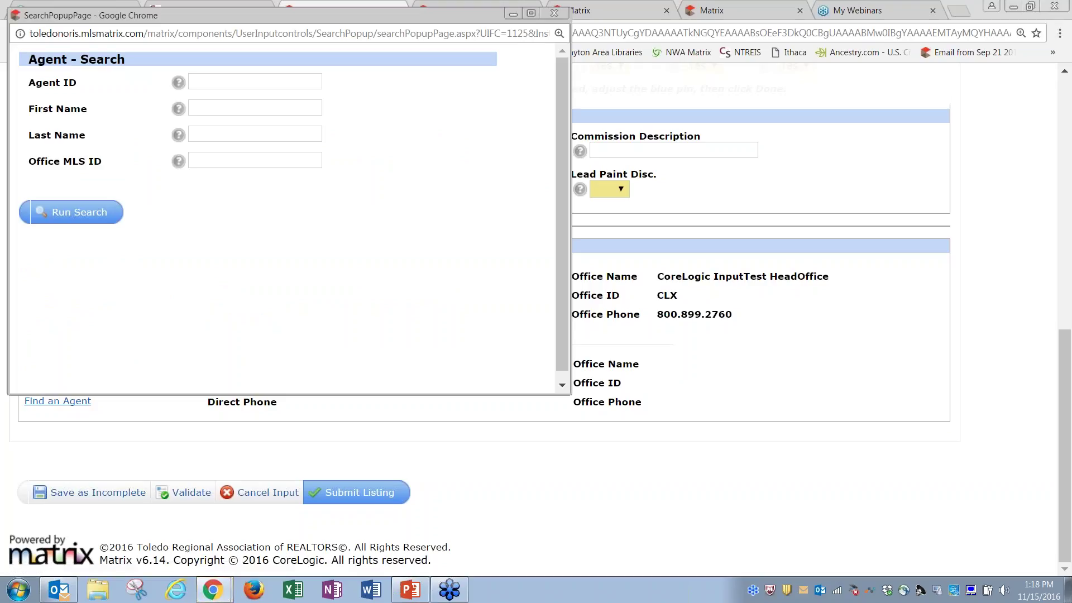
Search for an agent by first and last name, get no matches, and close the window
click(224, 108)
text(road)
key(Tab)
text(runner)
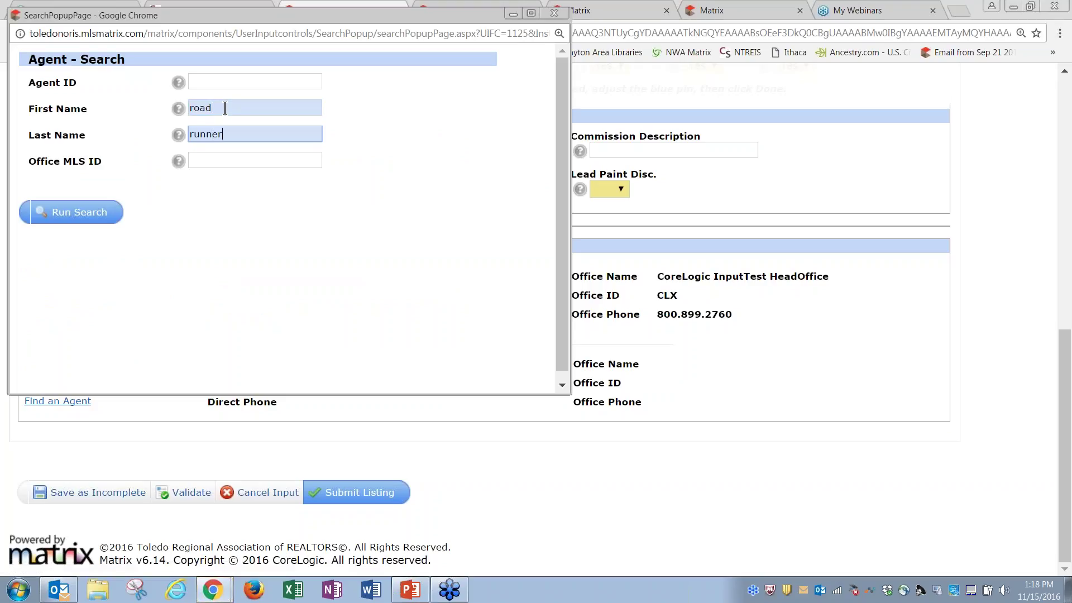
click(81, 218)
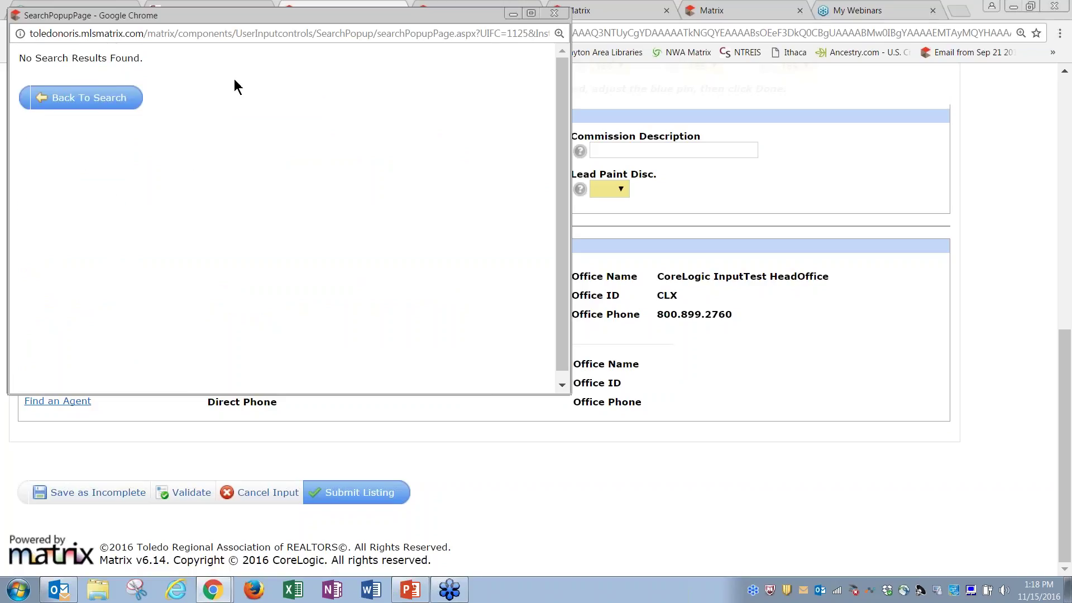
click(555, 12)
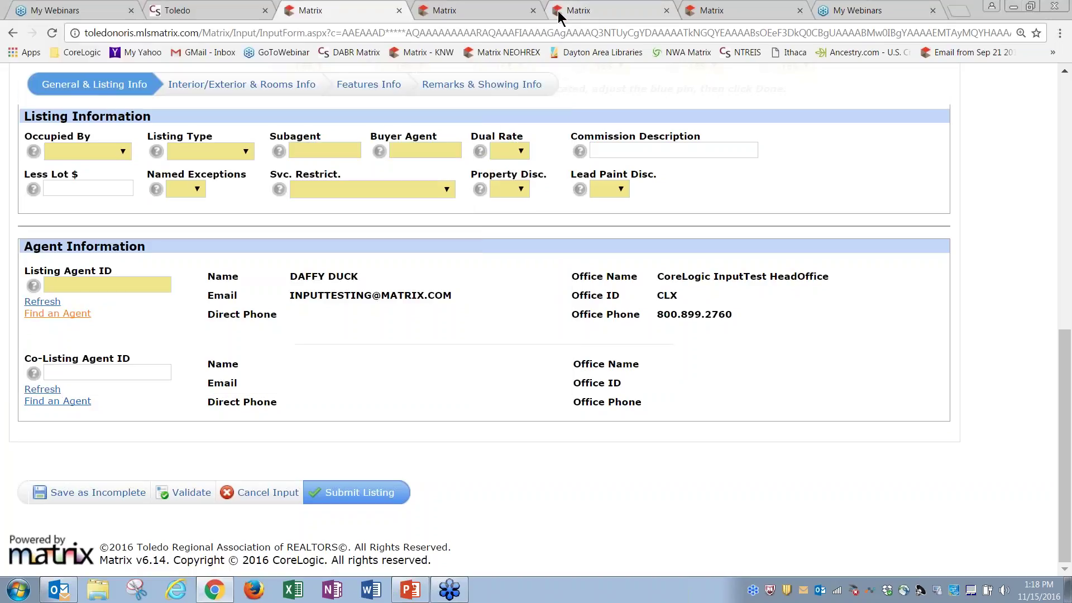
Enter the listing agent's ID from the suggestions and refresh to load their details
click(106, 285)
text(rr)
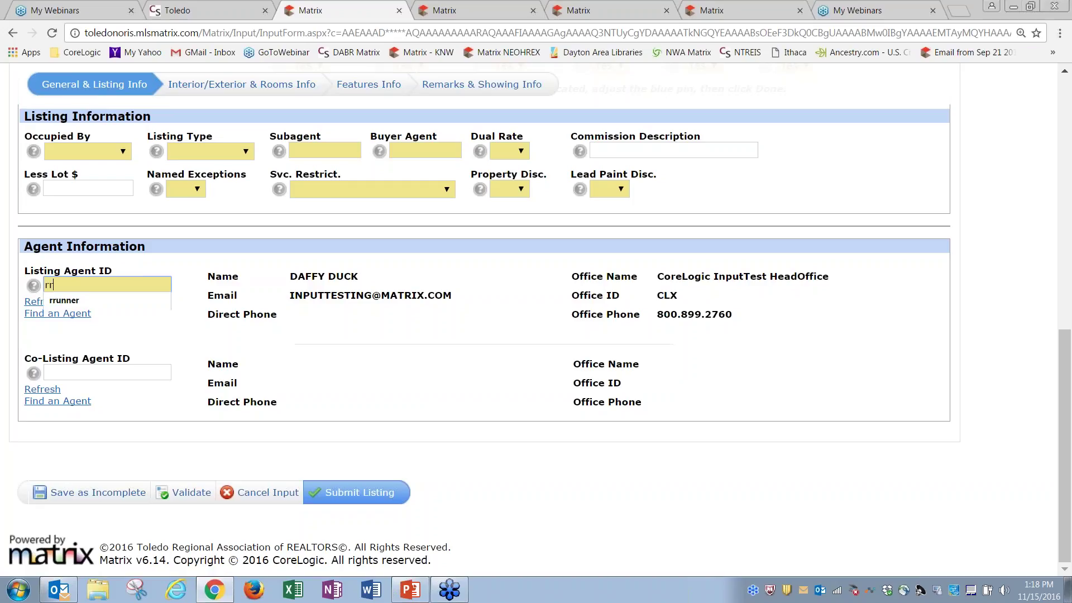
text(unner)
click(146, 260)
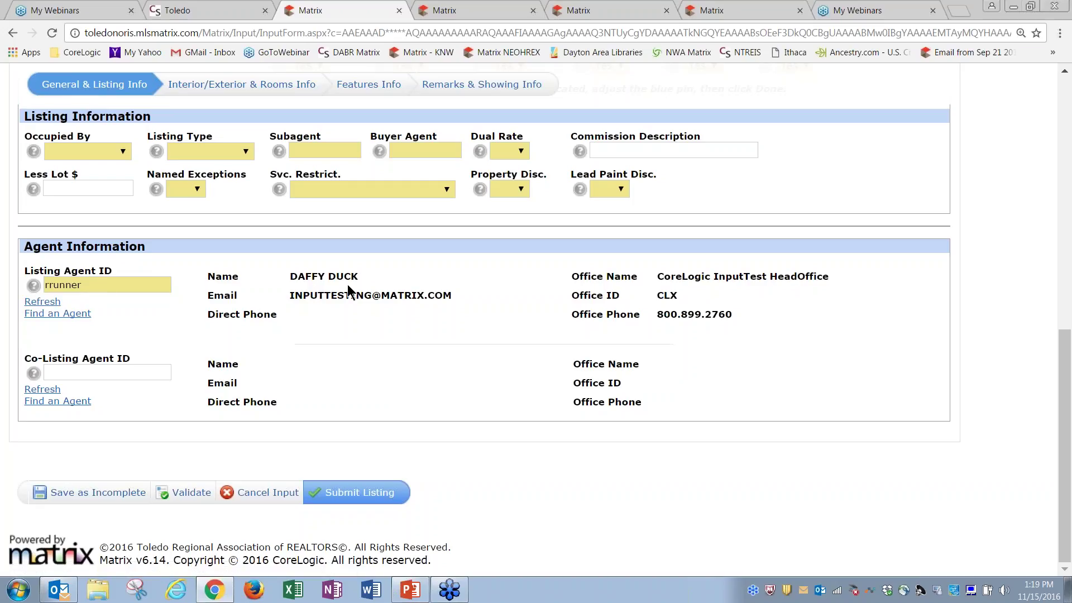
click(44, 302)
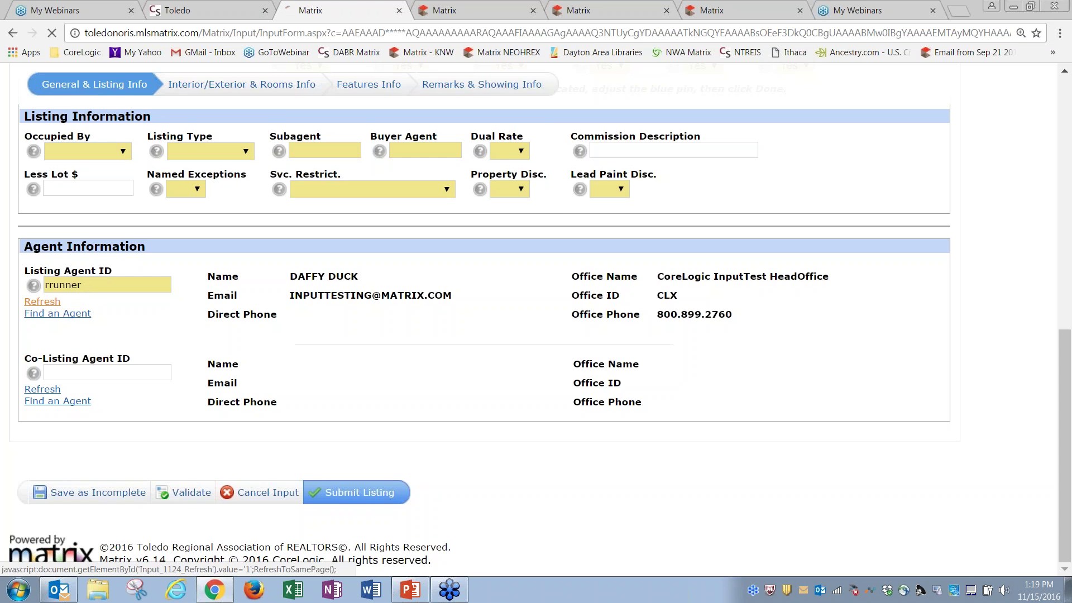
drag(1065, 285, 1064, 539)
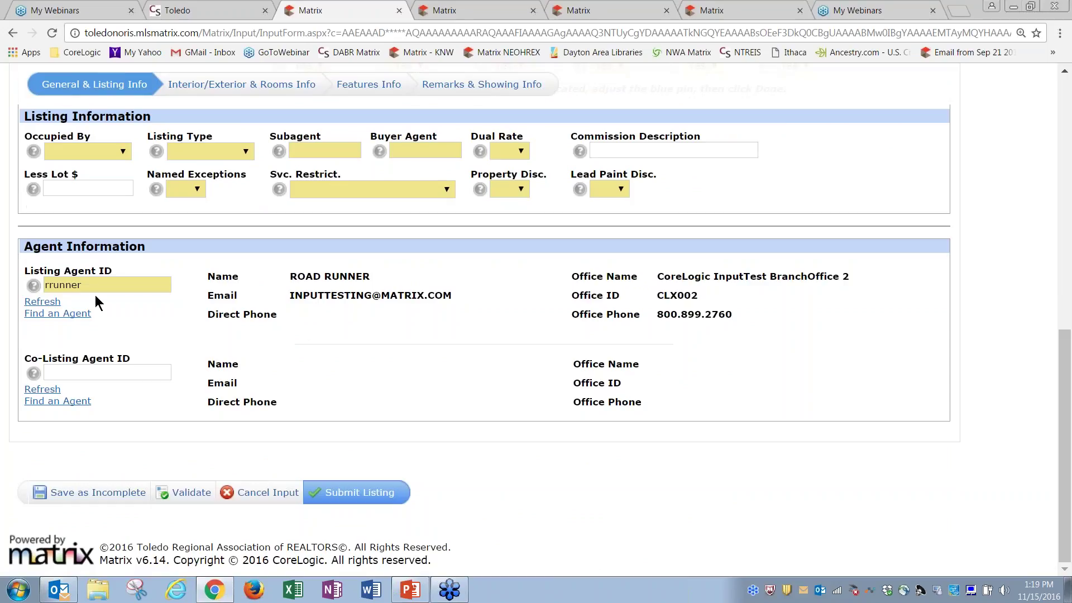
Enter the co-listing agent's ID, refresh their details, and return to the top of the form
click(113, 371)
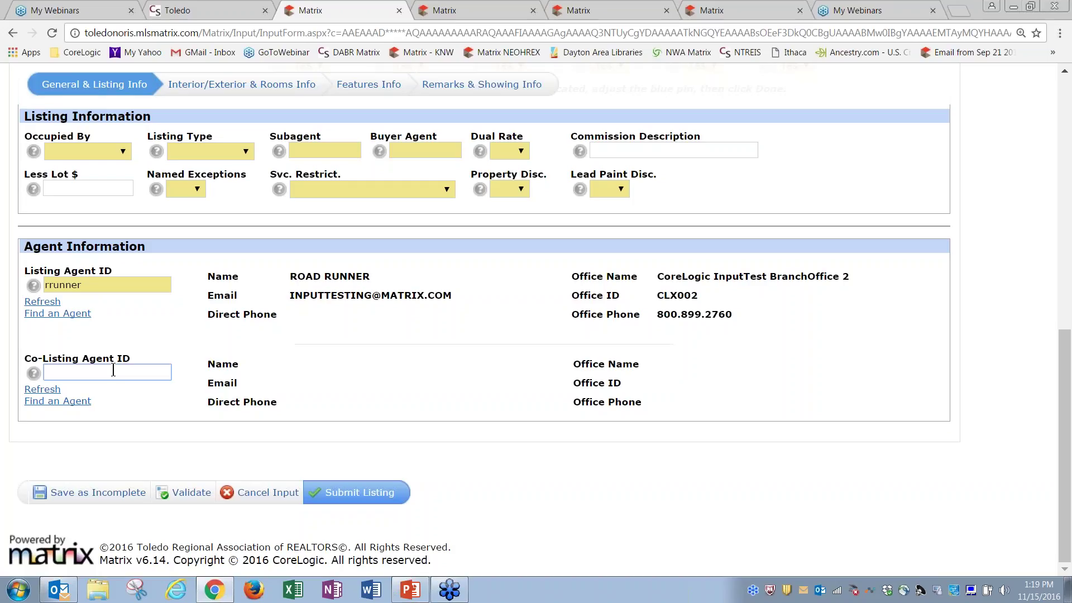
text(scat)
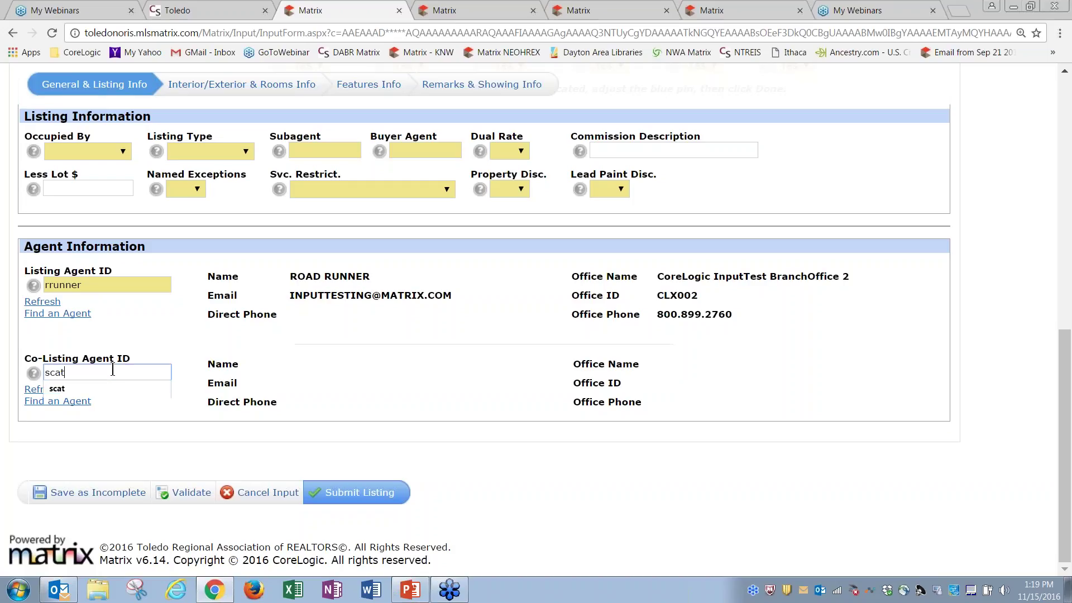
click(158, 347)
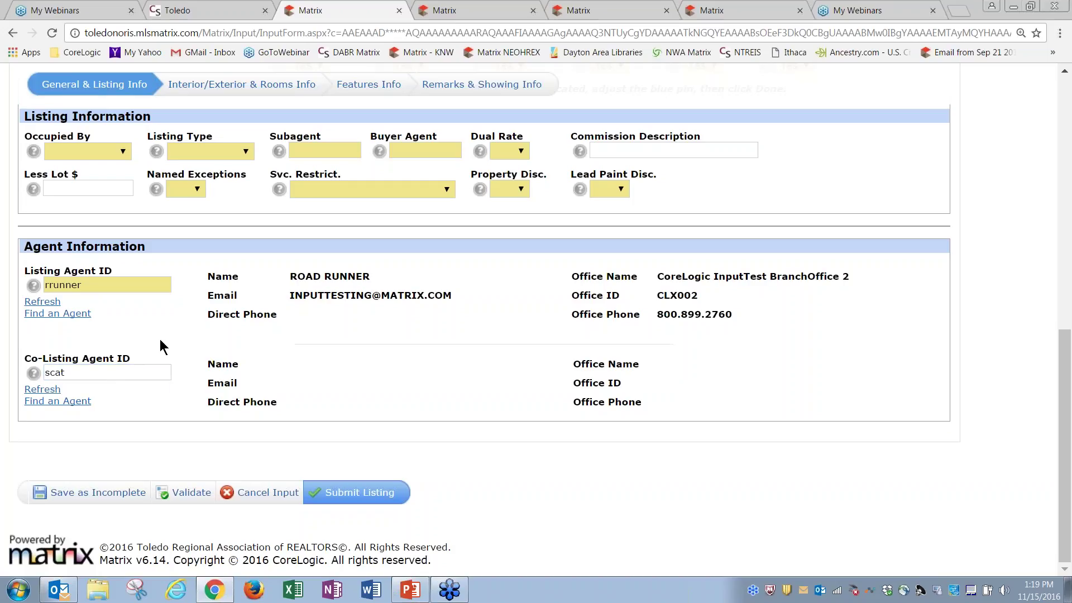
click(43, 389)
drag(1065, 211, 1061, 508)
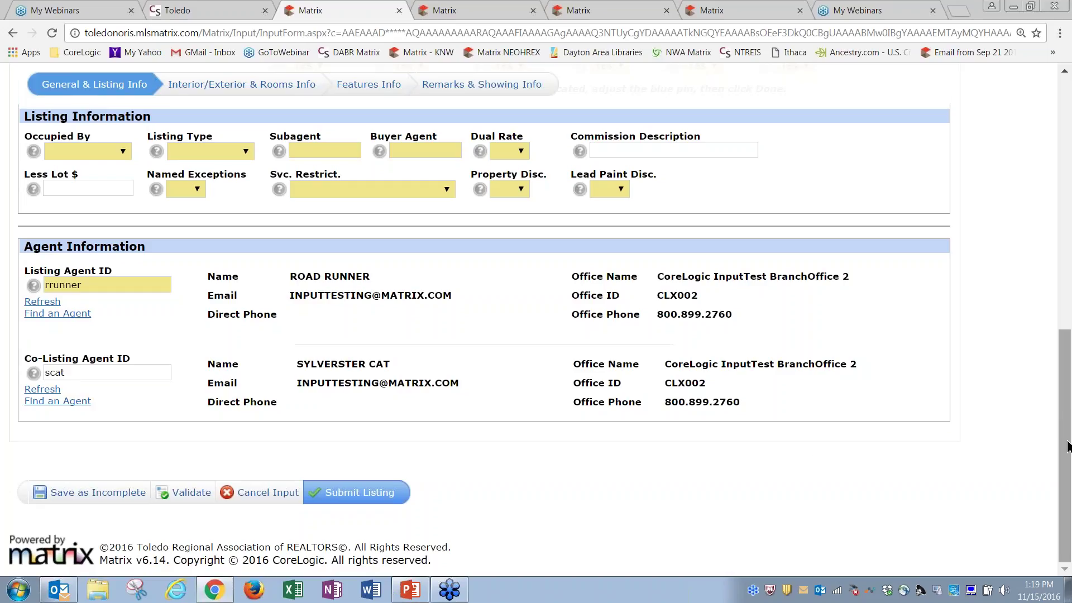
drag(1067, 445, 1064, 189)
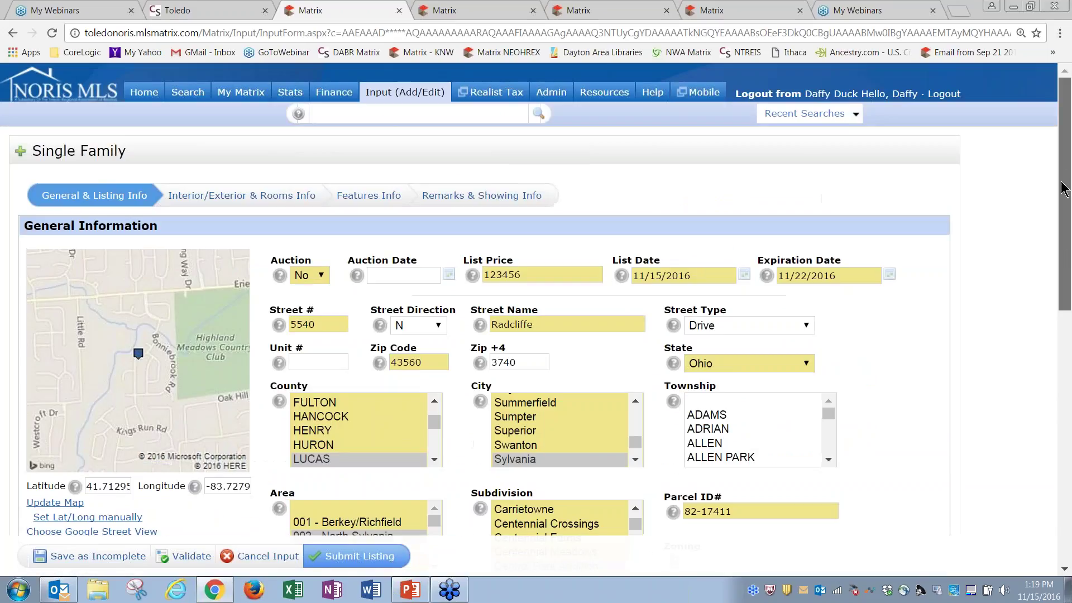
On Interior/Exterior & Rooms, keep Public Records as square-footage source and enter 12 rooms
click(206, 197)
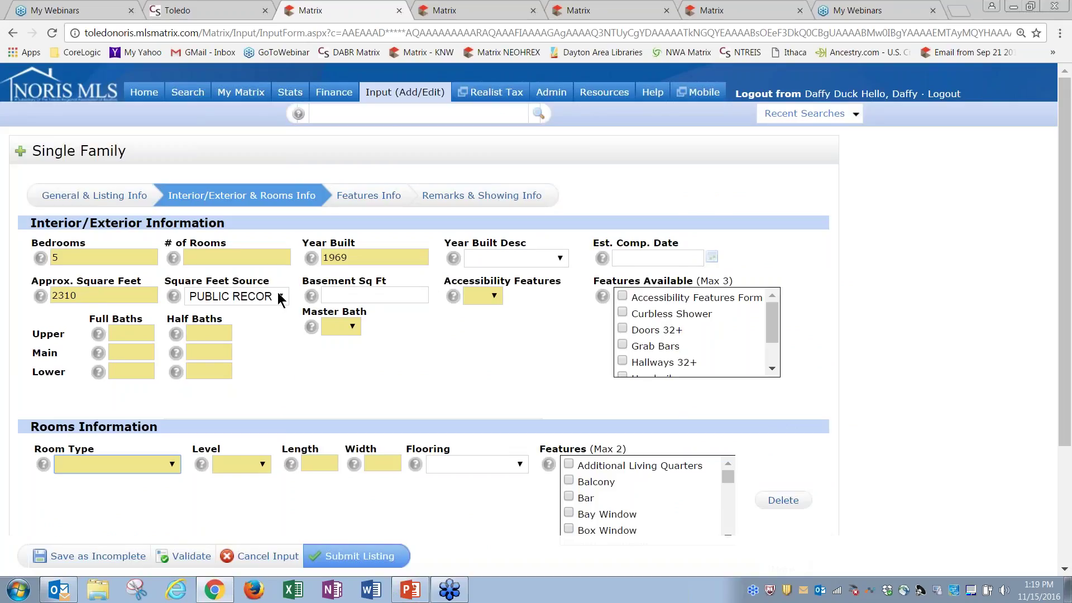
click(281, 298)
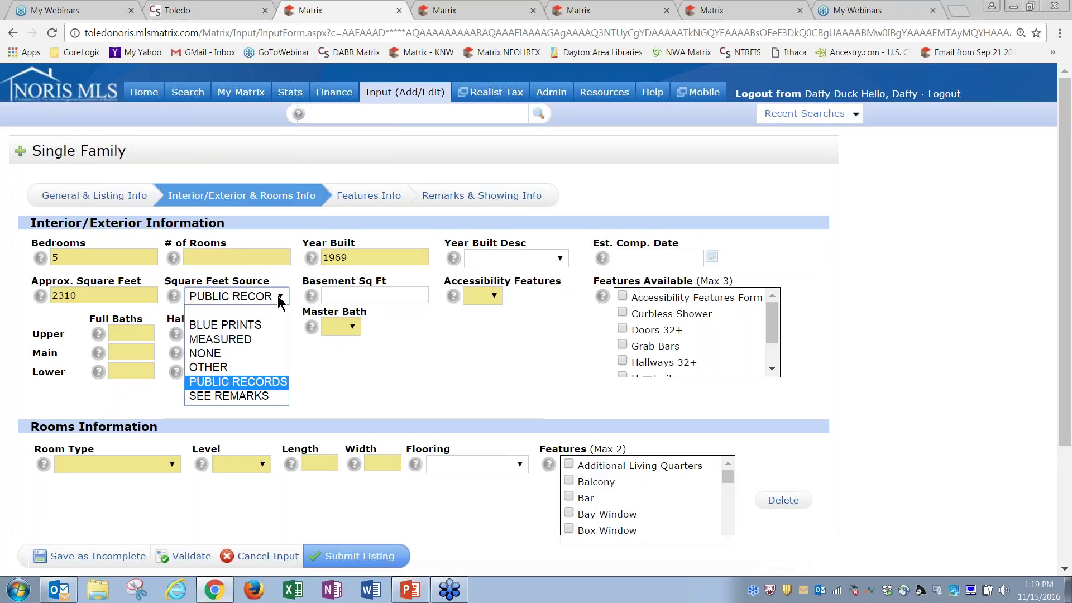
click(288, 382)
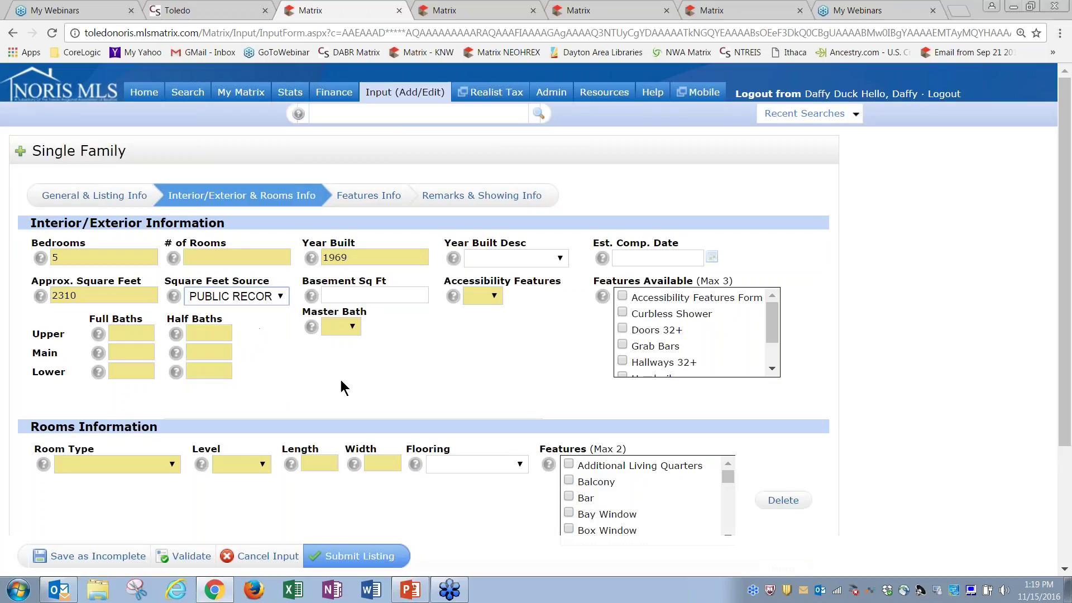
click(223, 262)
text(12)
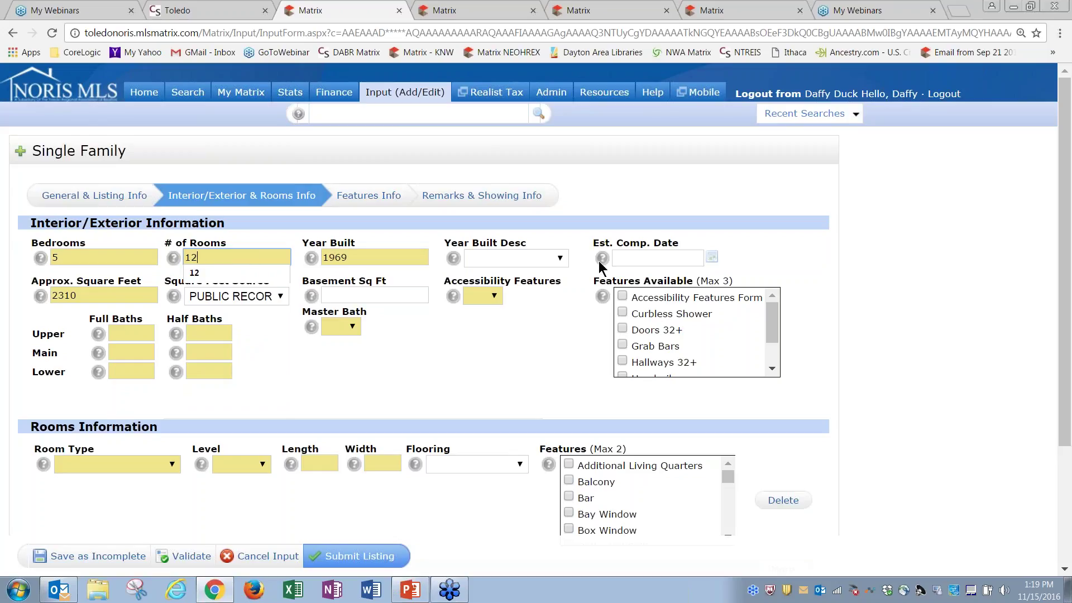
Enter bath counts per level, with 2 full main-level baths and 0 elsewhere, and set Master Bath
click(133, 334)
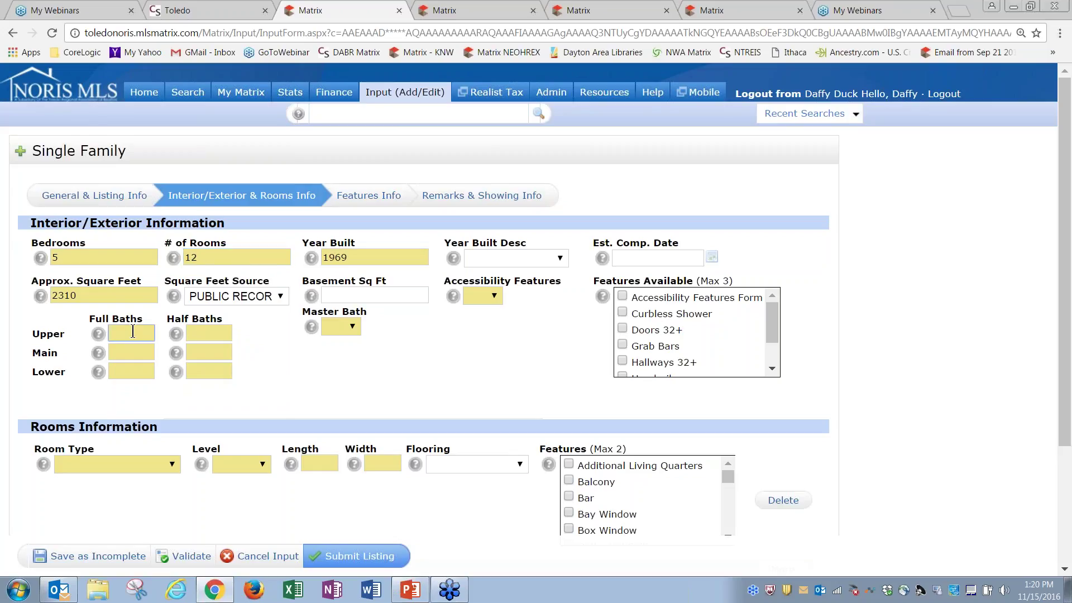
text(0)
key(Tab)
text(0)
key(Tab)
click(356, 328)
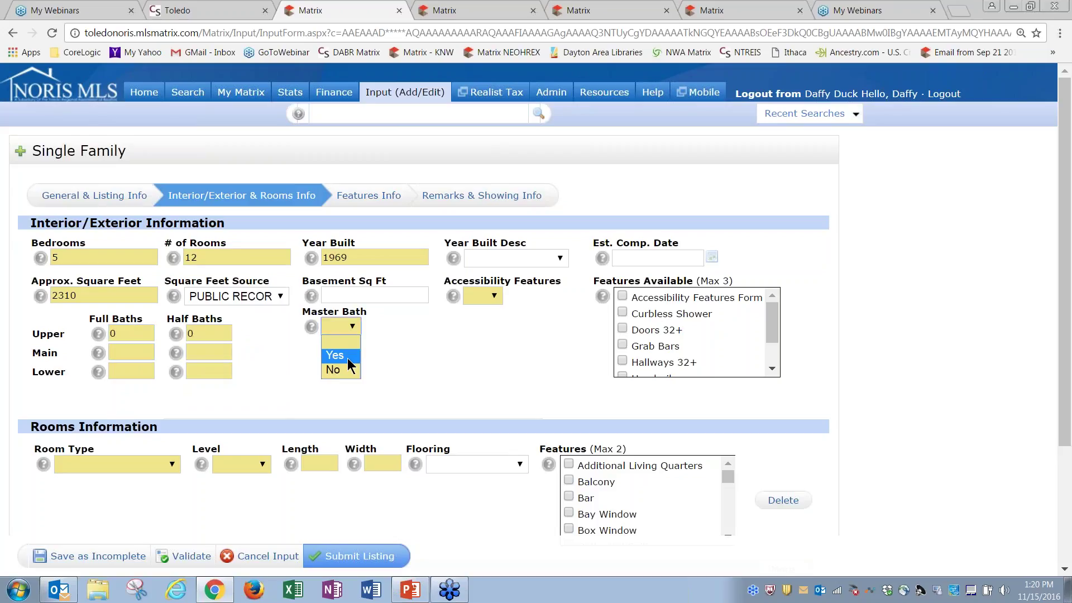
click(134, 353)
text(2)
key(Tab)
key(Tab)
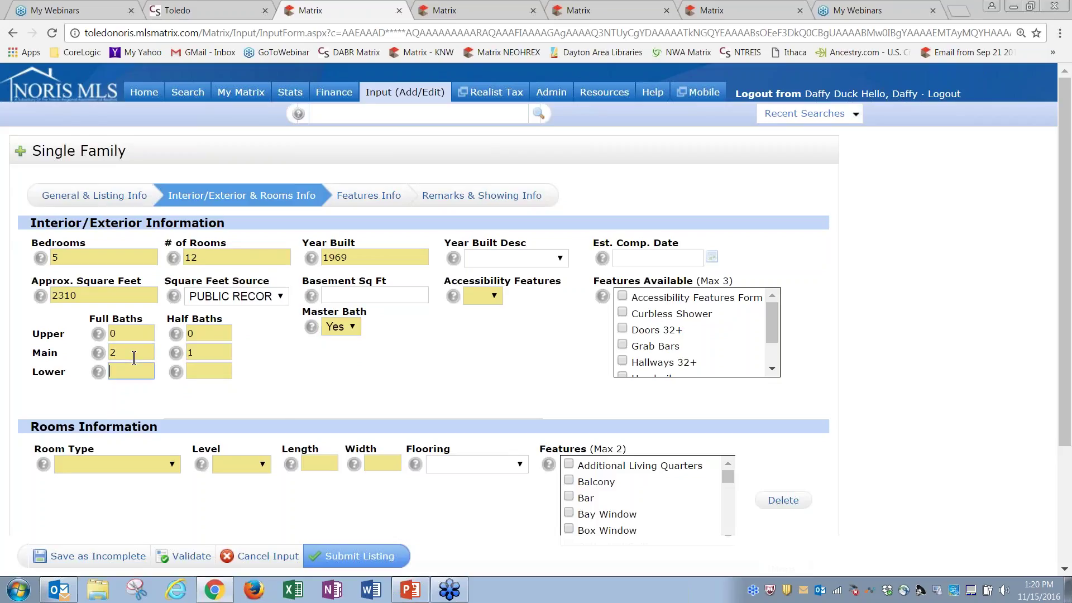
text(0)
key(Tab)
text(0)
key(Tab)
drag(1064, 304, 1069, 425)
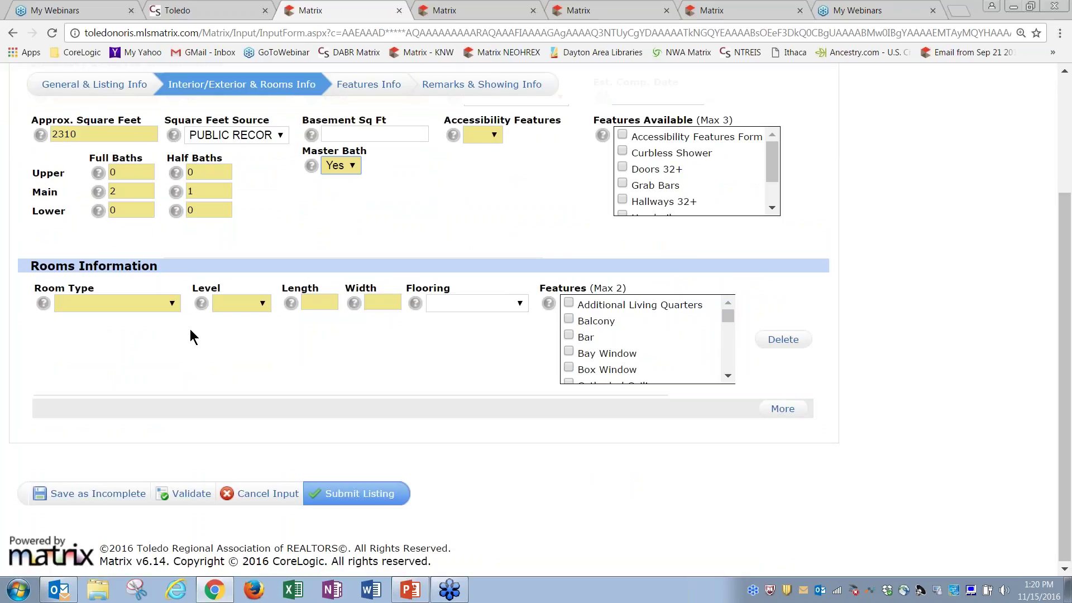
Add a 12x12 main-level Master Bedroom with Vinyl Floor and Balcony and Bar features
click(172, 303)
click(172, 304)
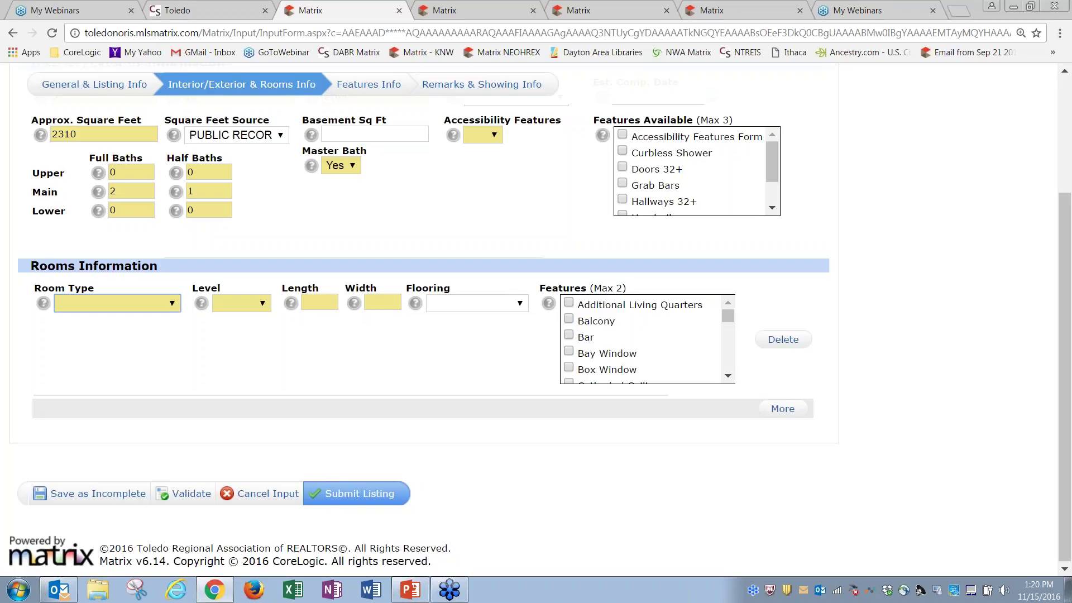
click(173, 305)
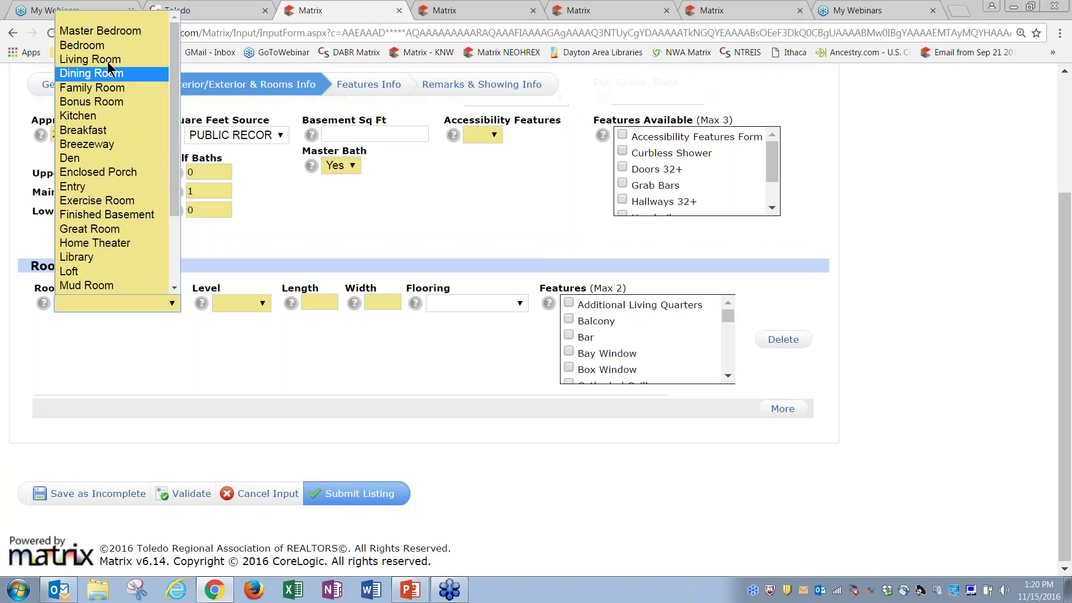
click(103, 31)
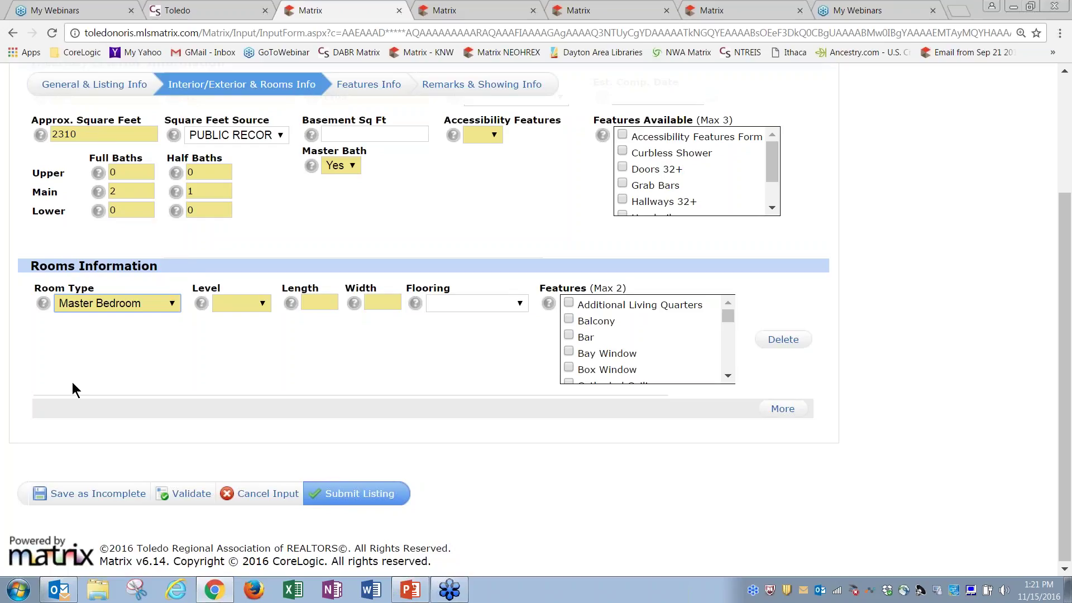
click(238, 304)
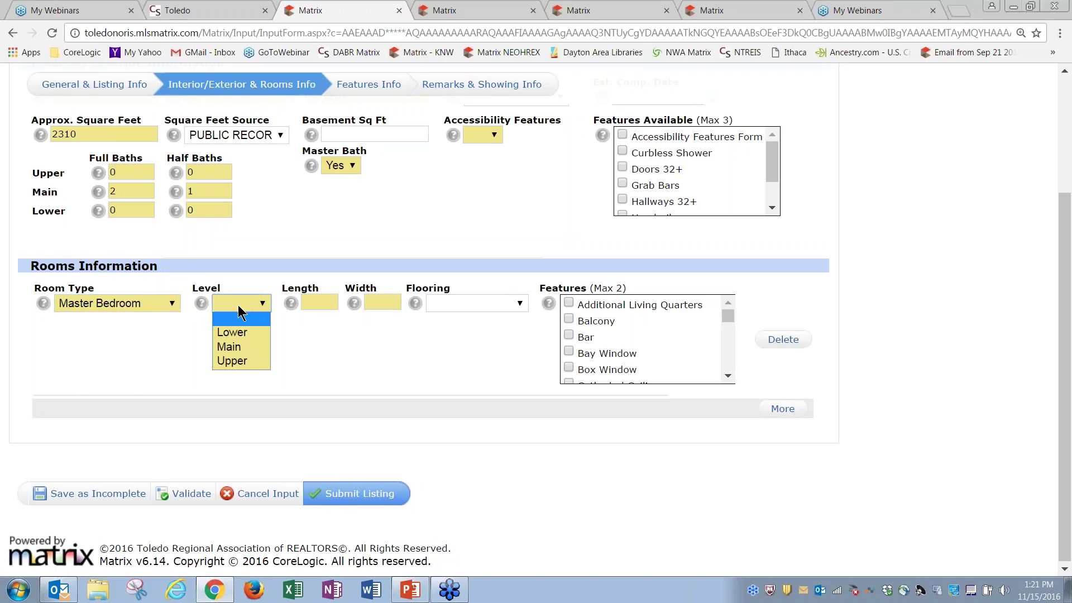
click(240, 345)
click(311, 300)
text(12)
key(Tab)
text(12)
key(Tab)
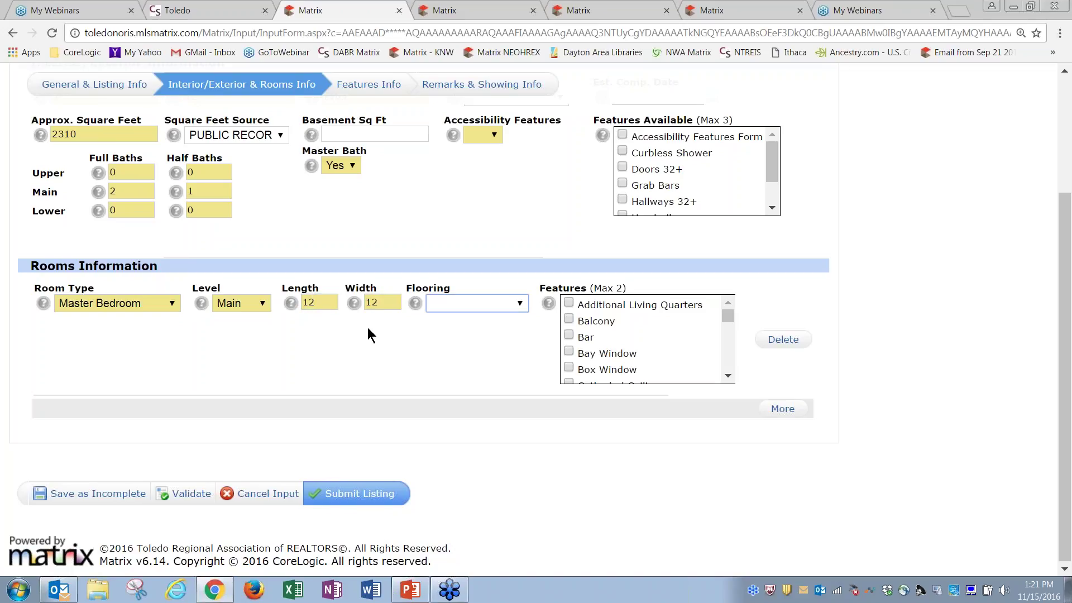
click(475, 308)
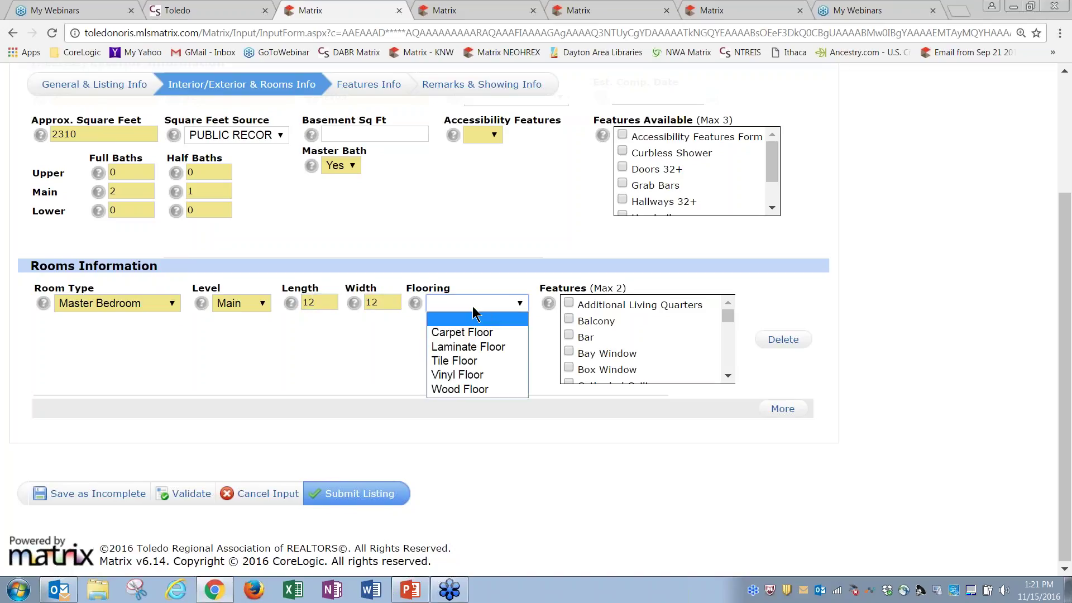
click(467, 378)
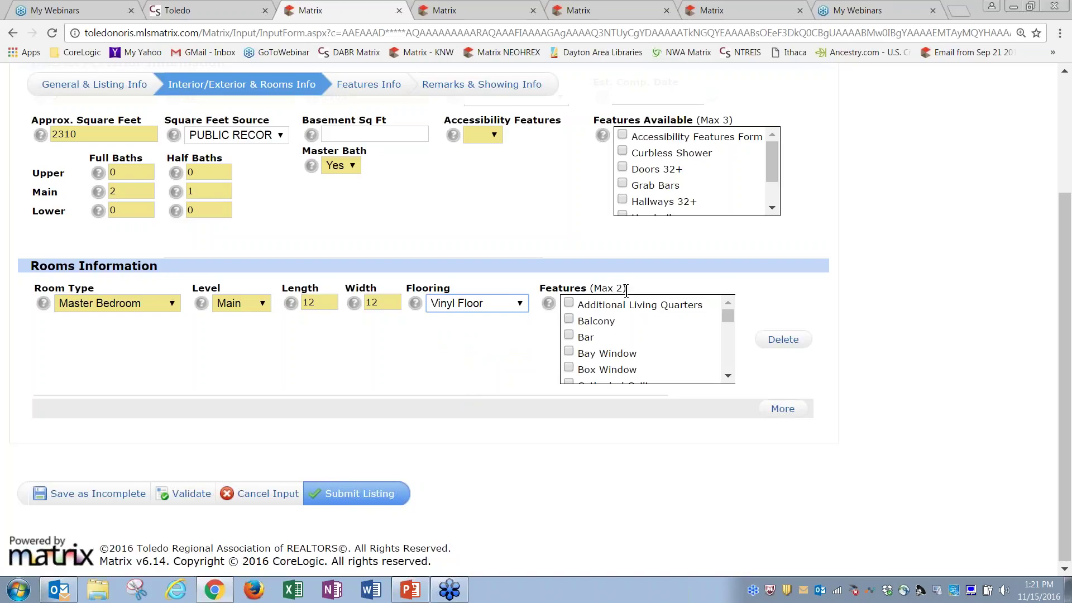
click(568, 319)
click(590, 339)
Add a second row for a 12x12 main-level Living Room
click(783, 410)
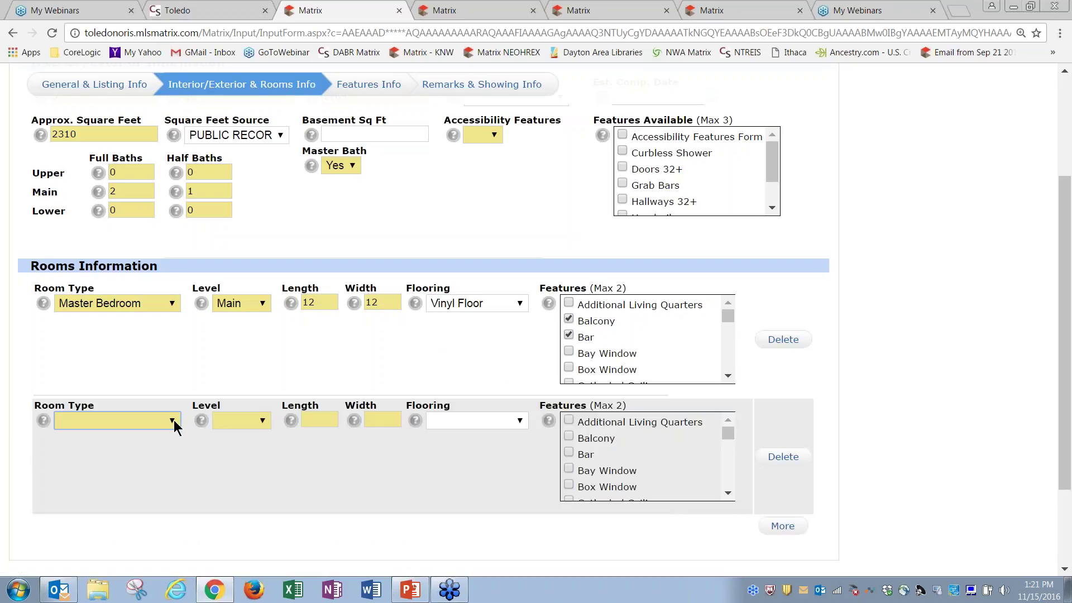
click(173, 425)
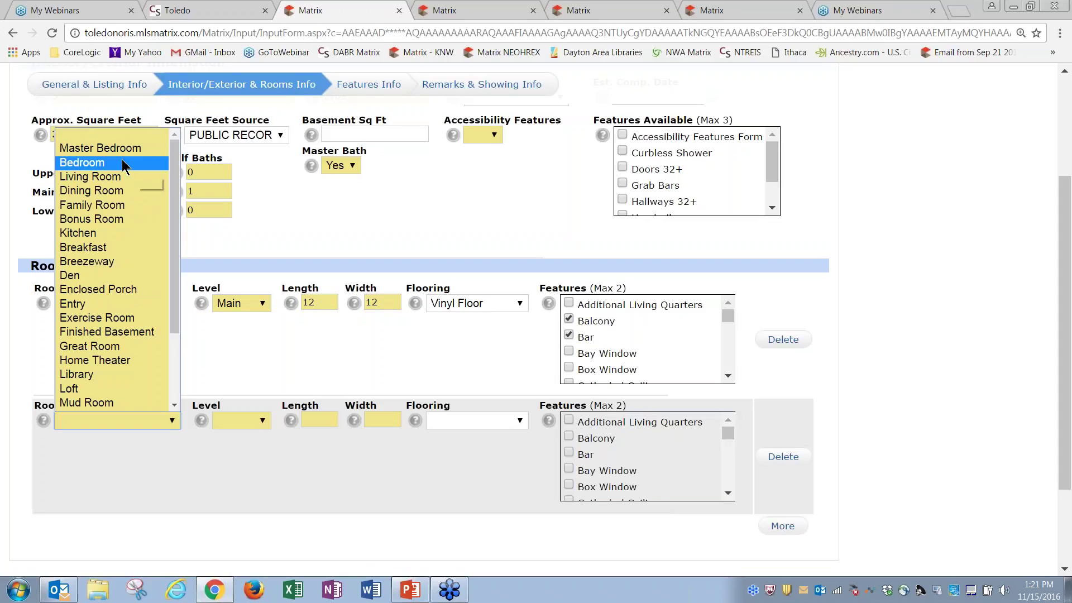
click(98, 178)
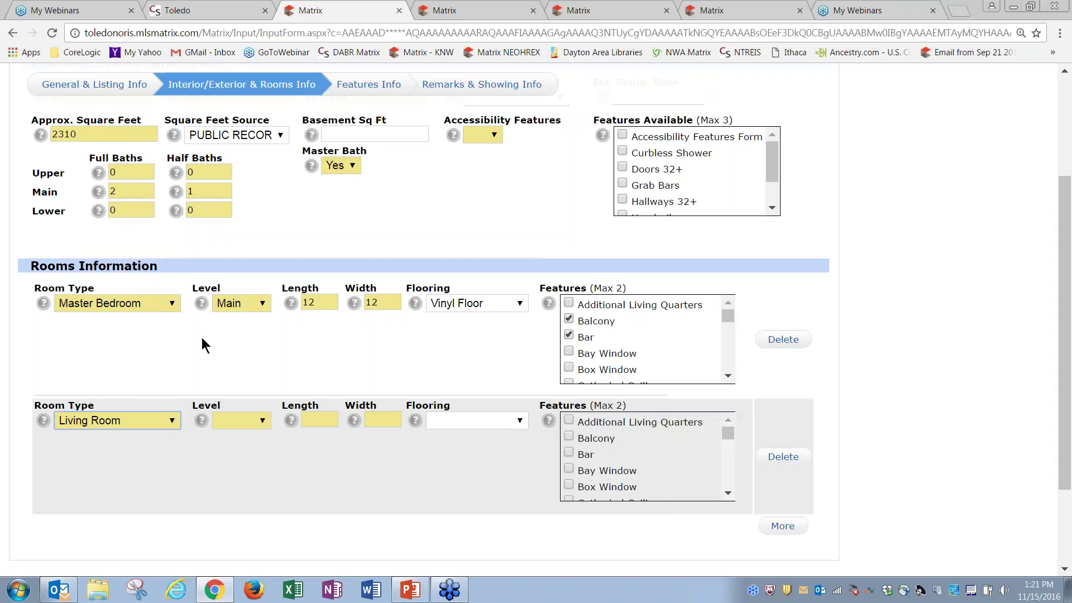
click(252, 428)
click(241, 464)
click(319, 419)
text(12)
key(Tab)
text(12)
key(Tab)
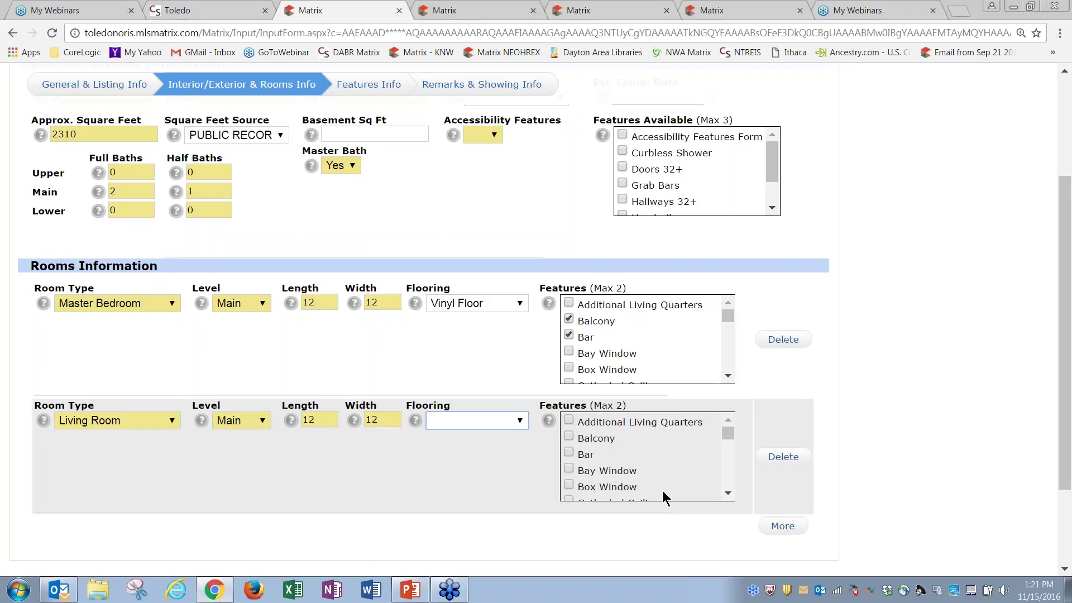
Add a third row for a 12x12 main-level Bedroom
click(783, 526)
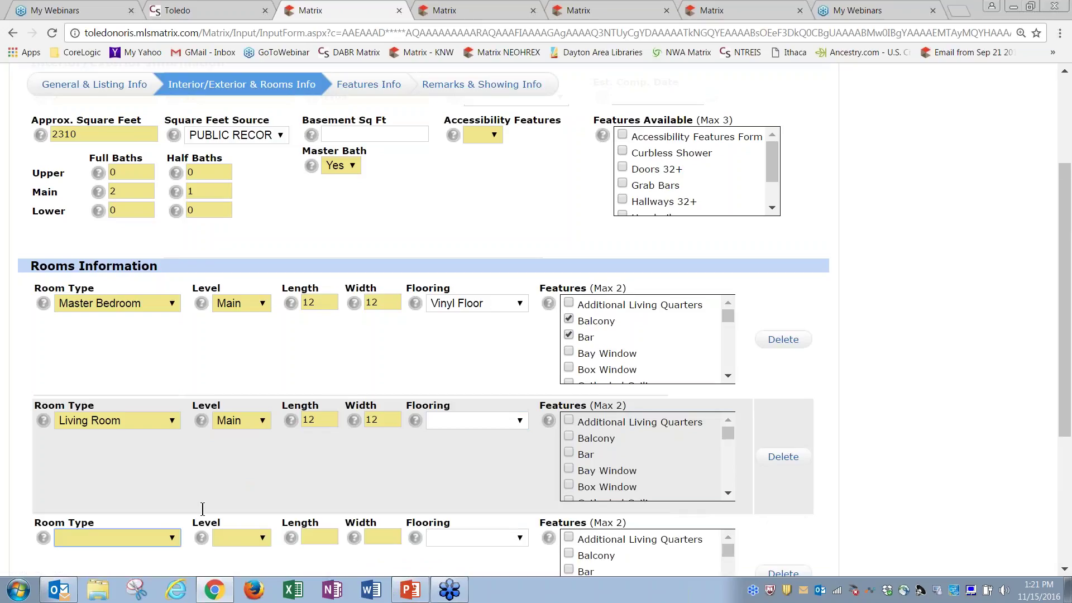
click(171, 539)
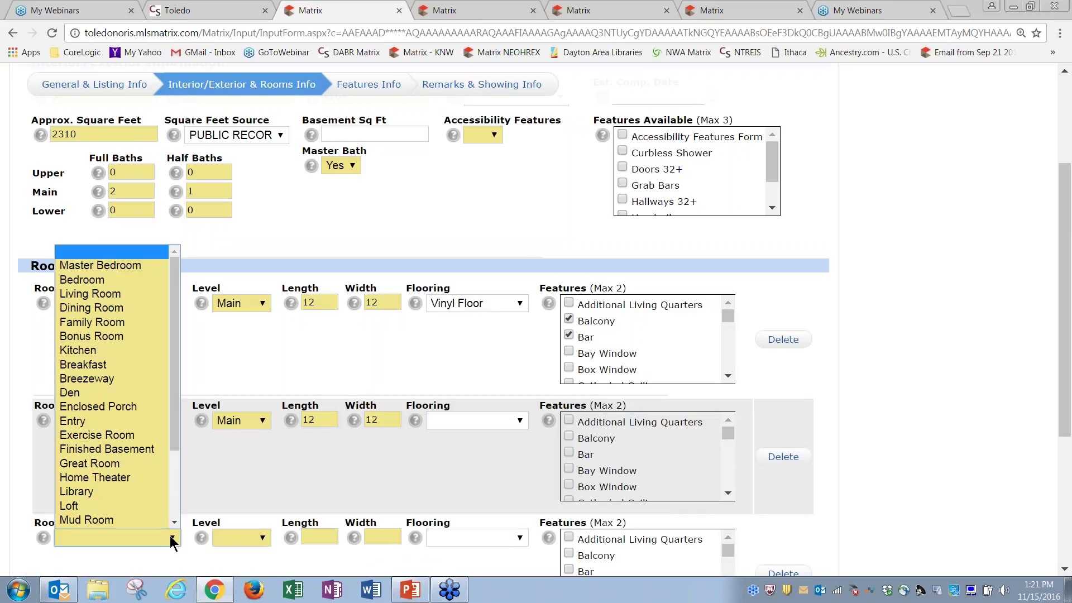
click(101, 281)
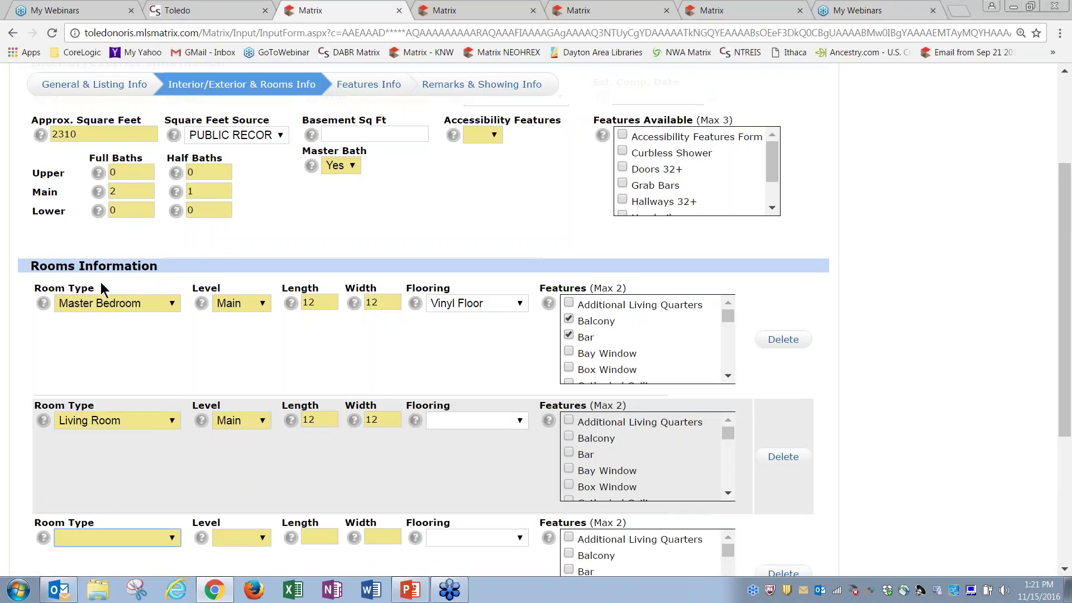
click(249, 538)
click(246, 505)
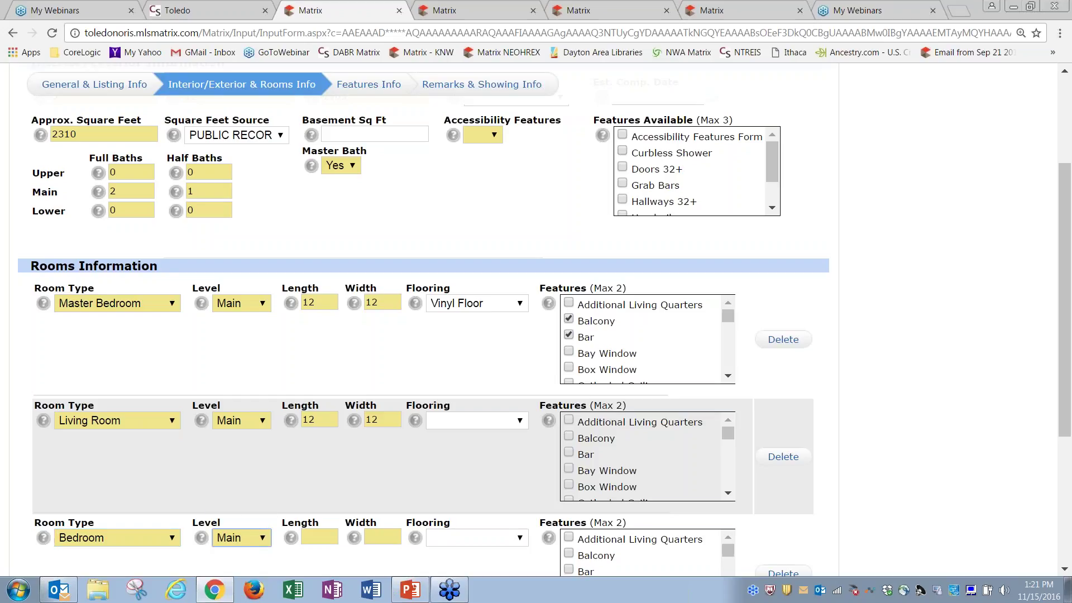
click(320, 535)
text(12)
key(Tab)
text(12)
key(Tab)
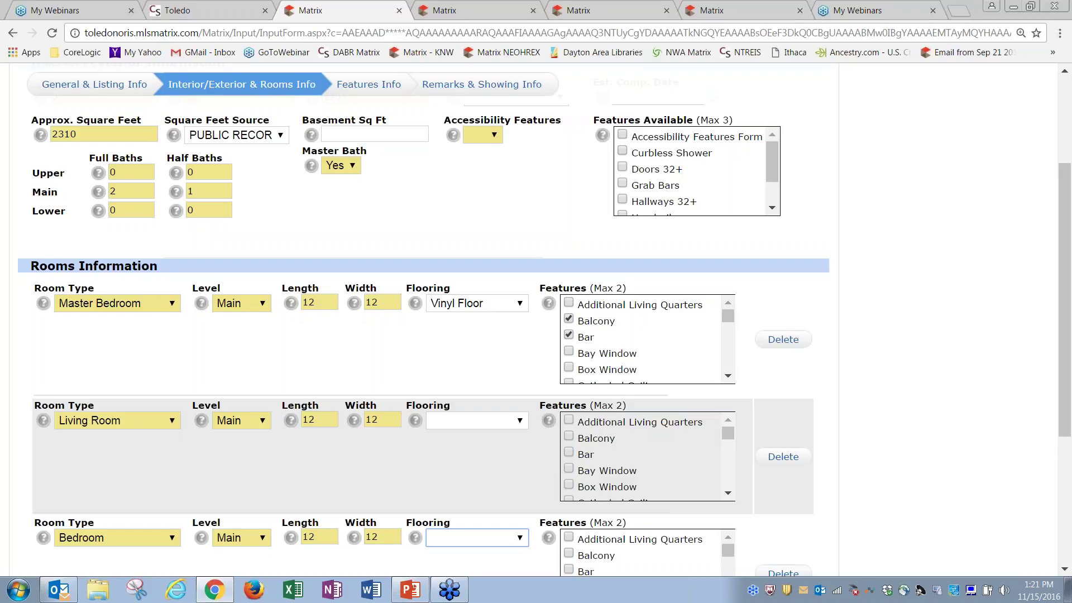
Scroll down, then switch to the search results and another listing's detail page
scroll(1065, 434, down, 2)
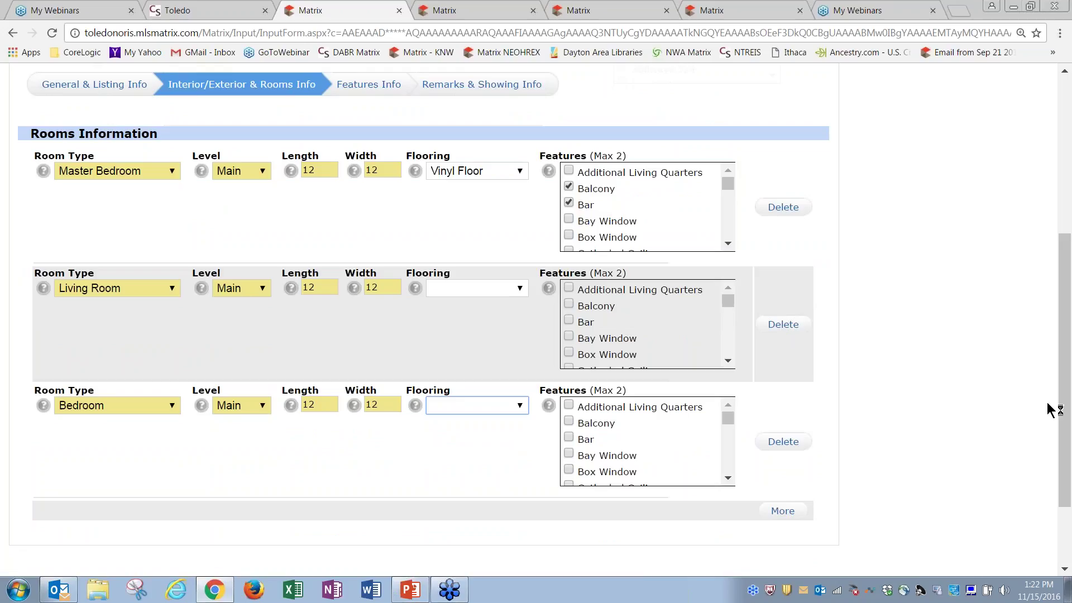
drag(1066, 416, 1067, 410)
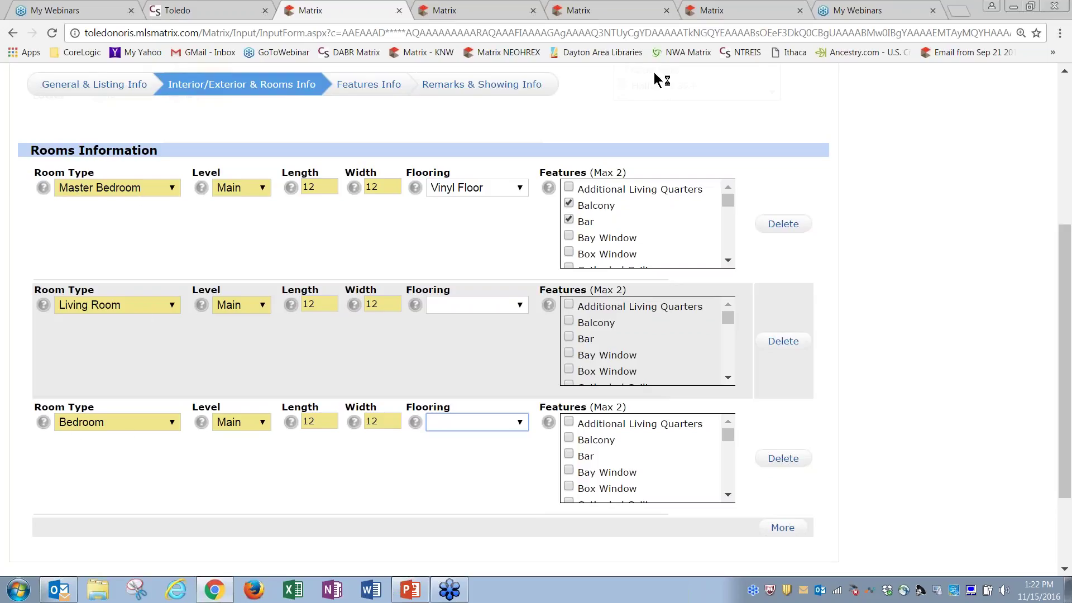
click(728, 14)
click(609, 11)
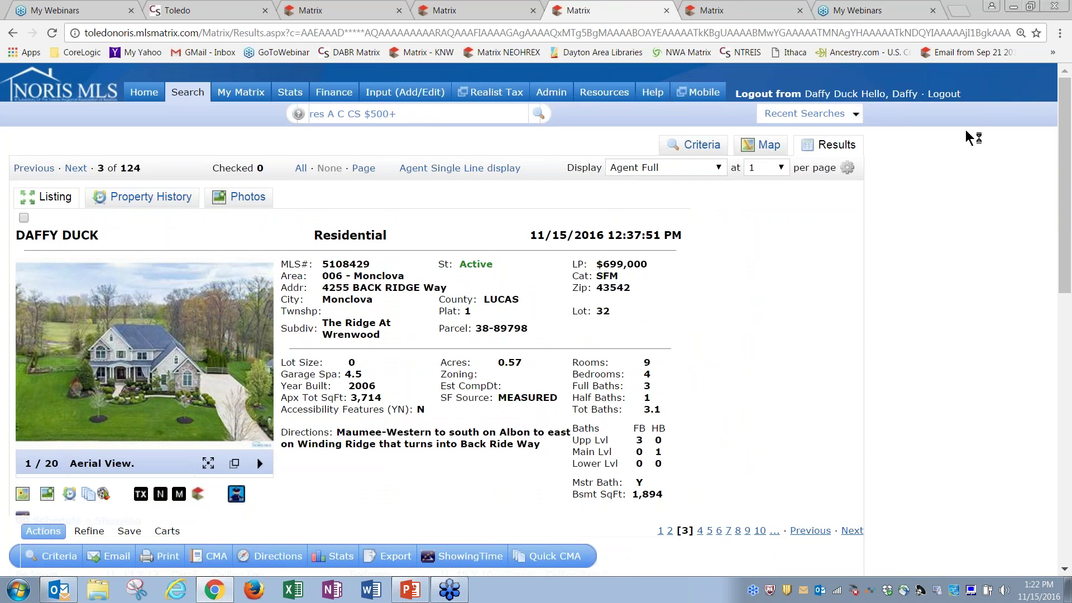
Highlight Master Bedroom in the sample listing's room table, then cycle tabs back to it
drag(1065, 193, 1066, 311)
drag(15, 285, 82, 287)
click(76, 294)
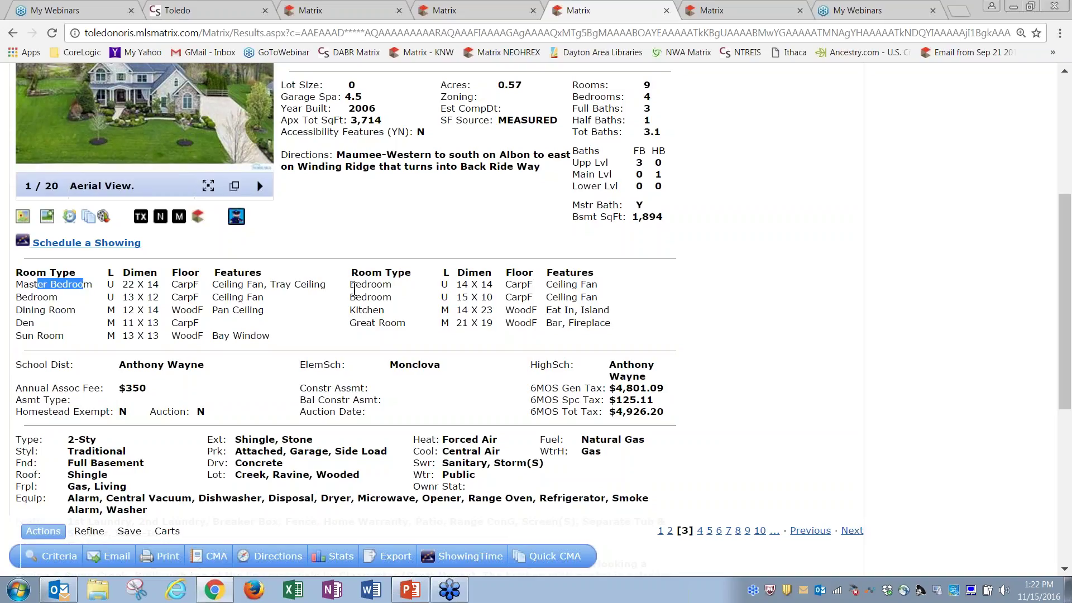
click(350, 284)
drag(349, 284, 390, 285)
click(336, 13)
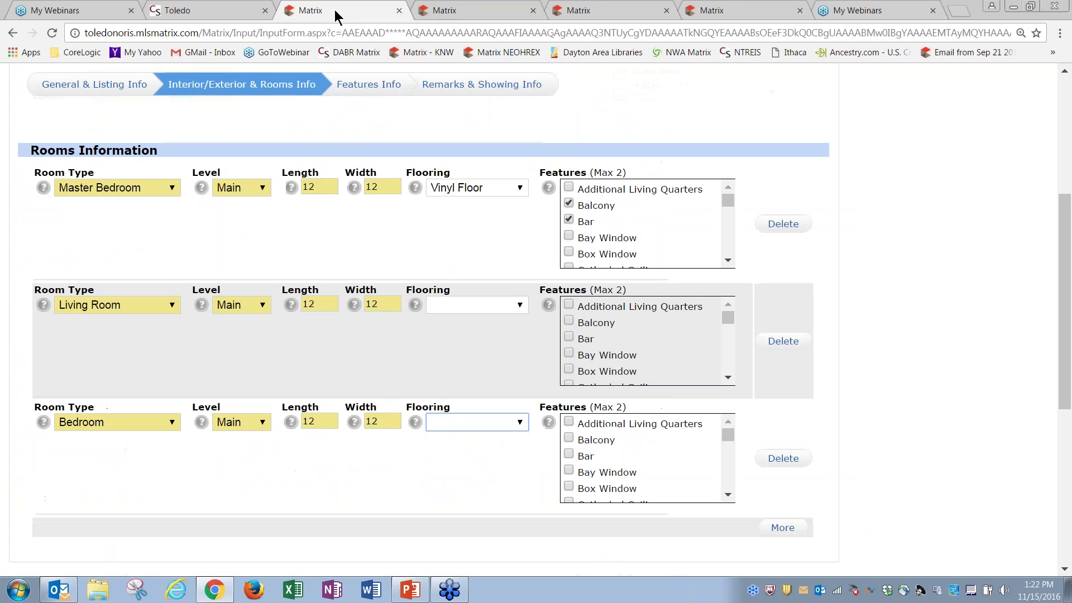
click(462, 11)
click(604, 13)
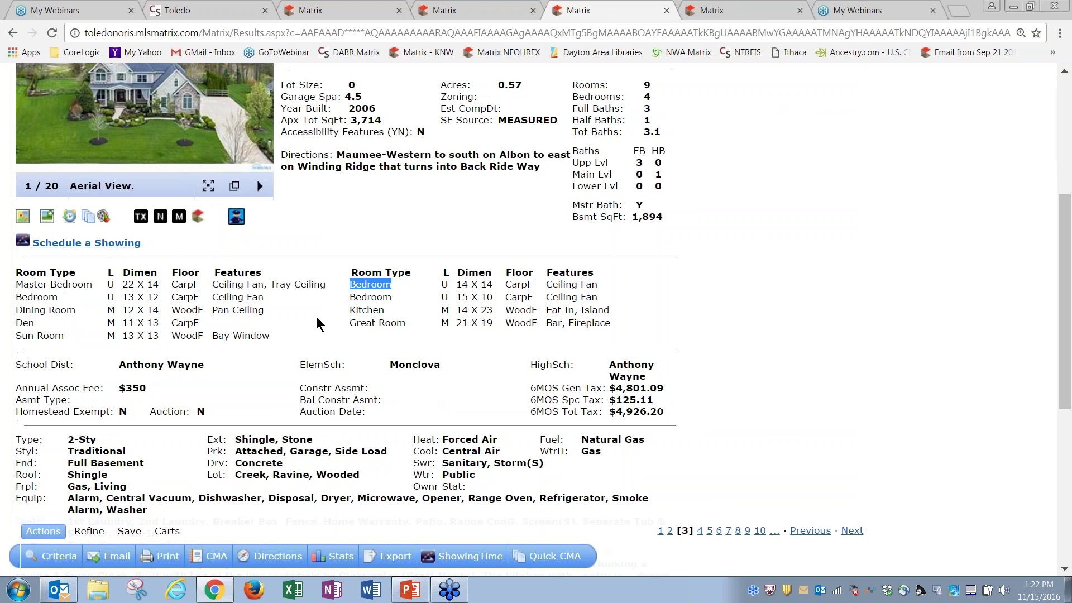
Highlight the Bedroom, Dining Room, Kitchen and Den room types in the room table
click(20, 298)
drag(19, 297, 73, 285)
drag(350, 284, 367, 285)
click(21, 296)
drag(354, 298, 391, 298)
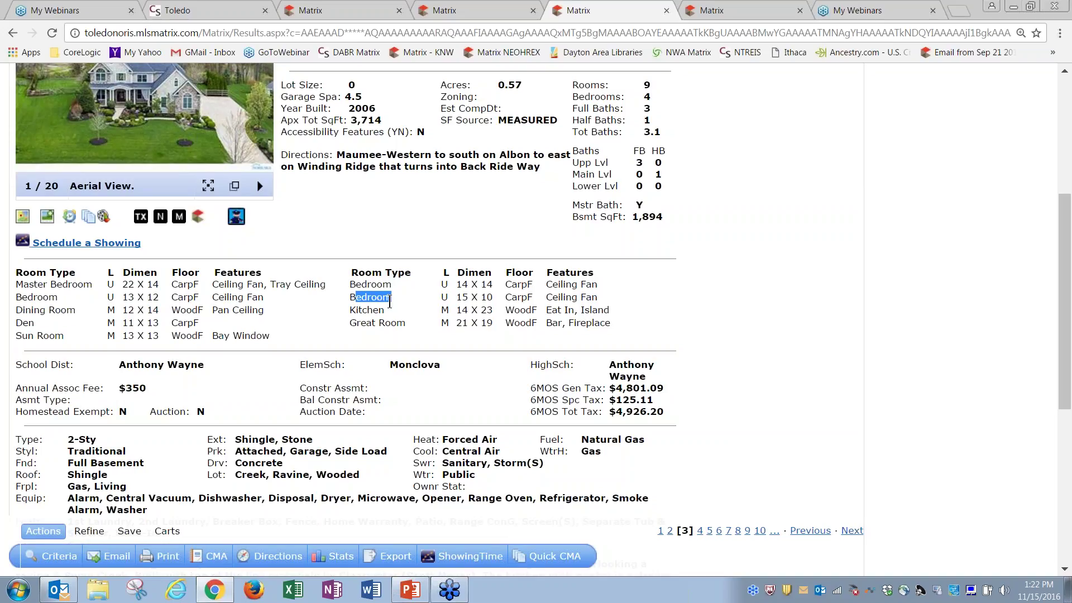
drag(22, 309, 55, 312)
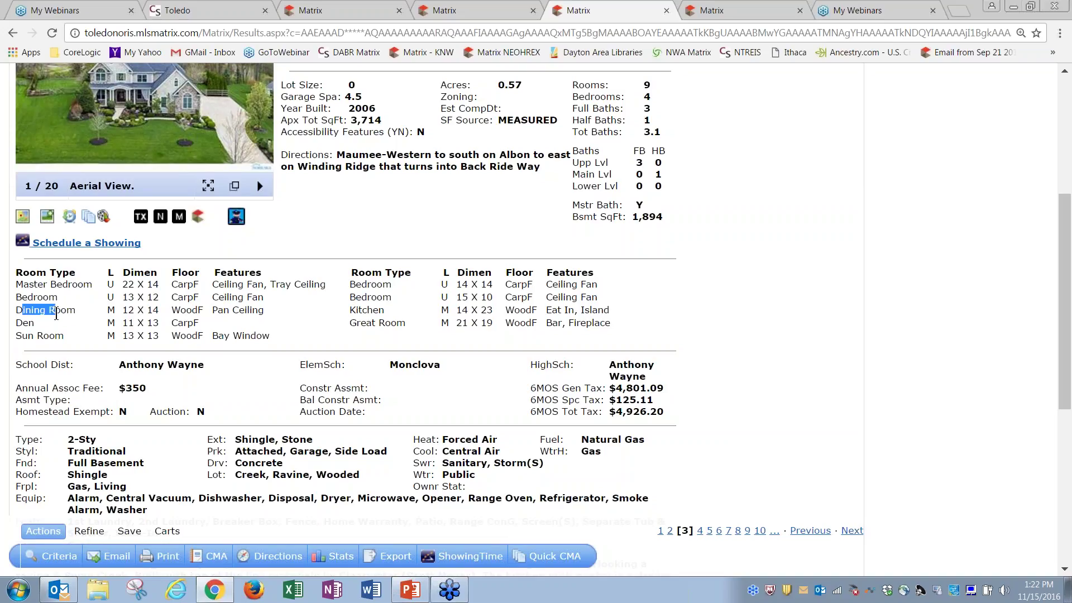
drag(350, 310, 389, 312)
drag(17, 324, 35, 323)
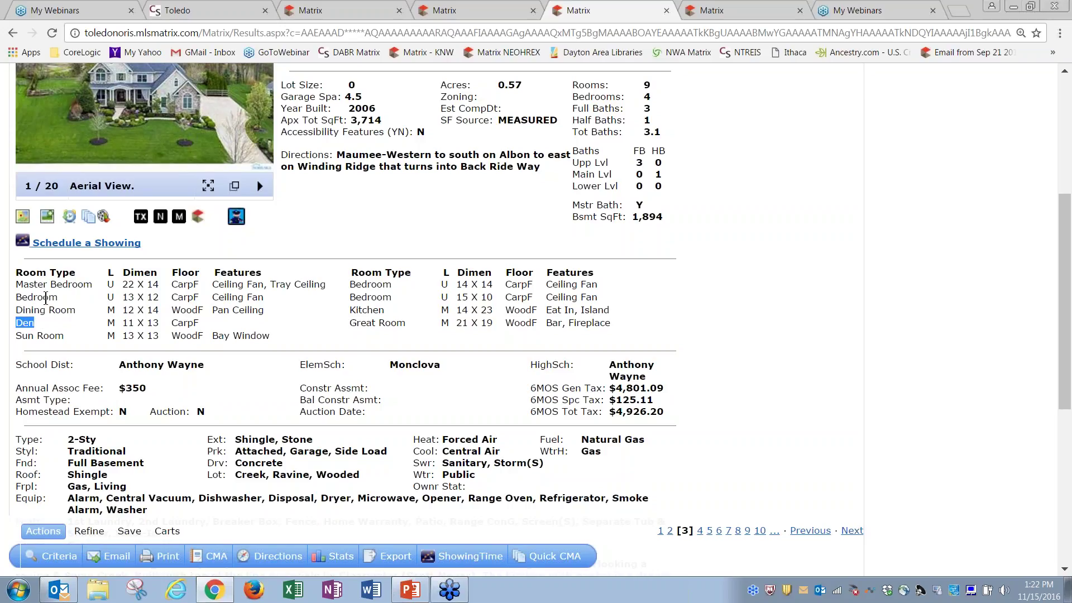
Highlight the Bedroom entries in the sample listing's room table, then go back to the new listing's form
click(49, 311)
drag(28, 285, 69, 285)
drag(350, 284, 394, 297)
drag(17, 297, 58, 297)
drag(355, 297, 392, 297)
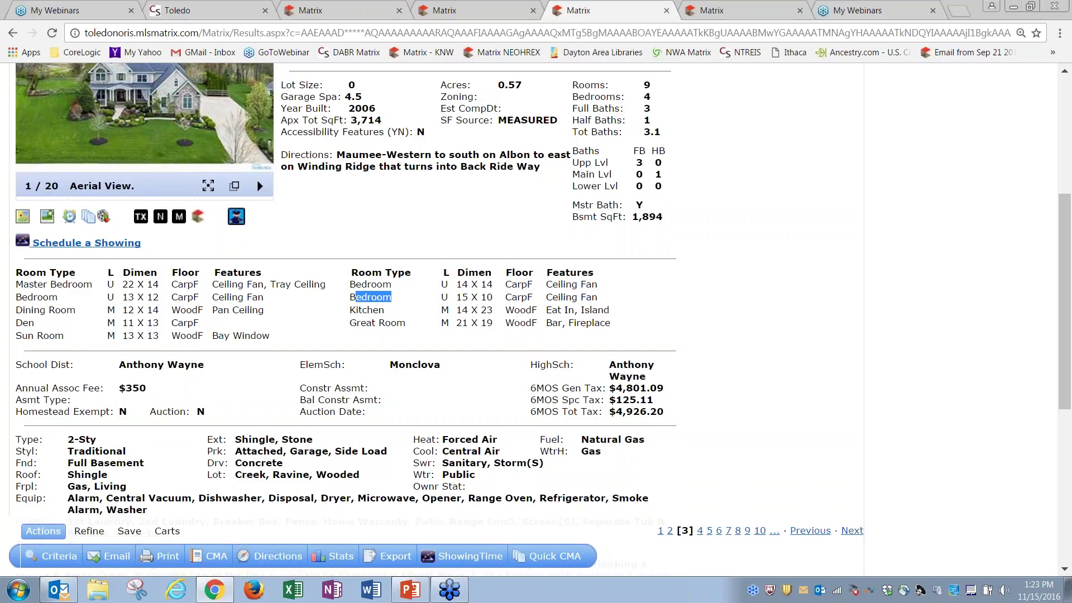
click(383, 289)
click(357, 16)
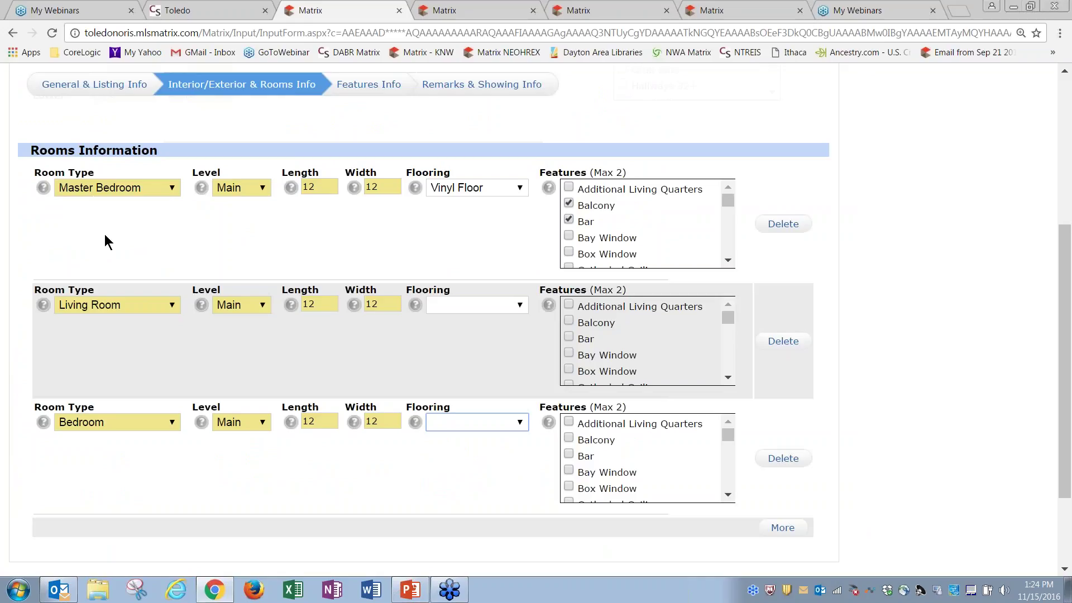
Add a new room row with room type Family Room
click(782, 529)
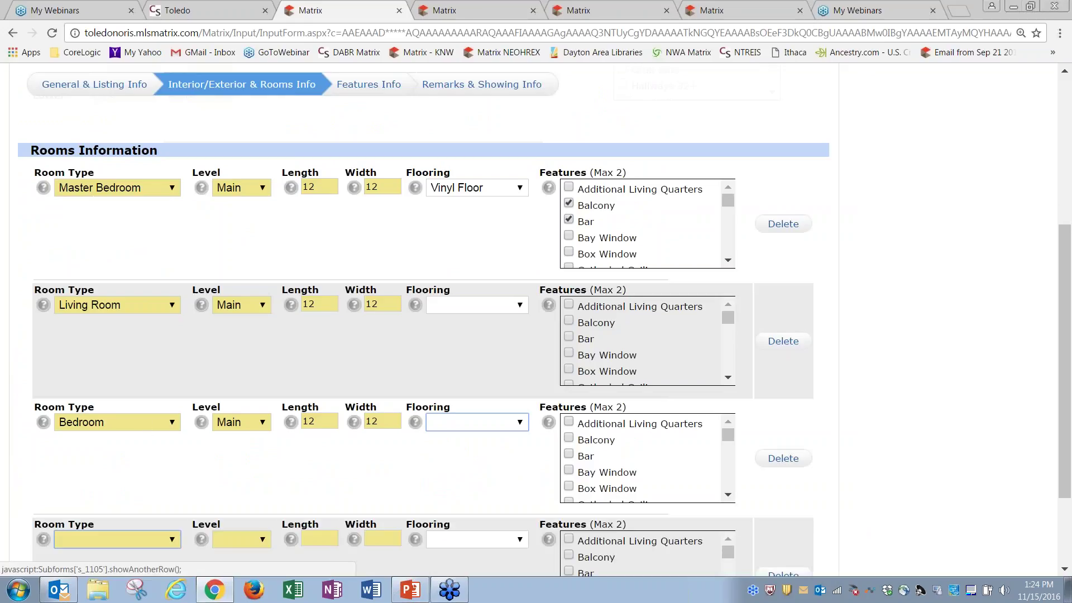
click(176, 540)
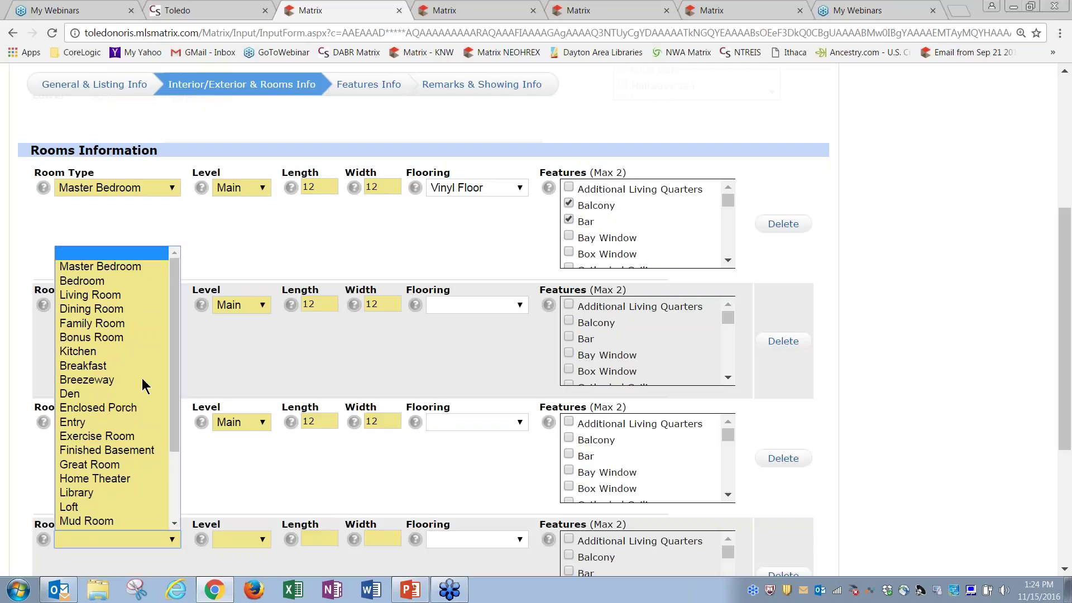
click(134, 324)
scroll(451, 298, down, 2)
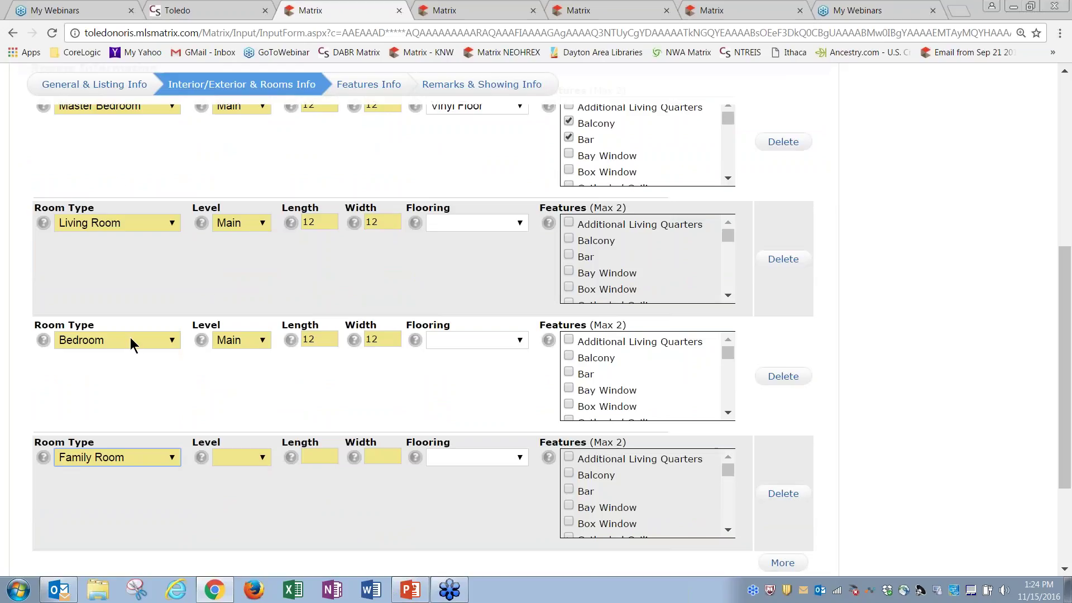
Add a Main-level Bedroom row measuring 12 by 12
click(783, 563)
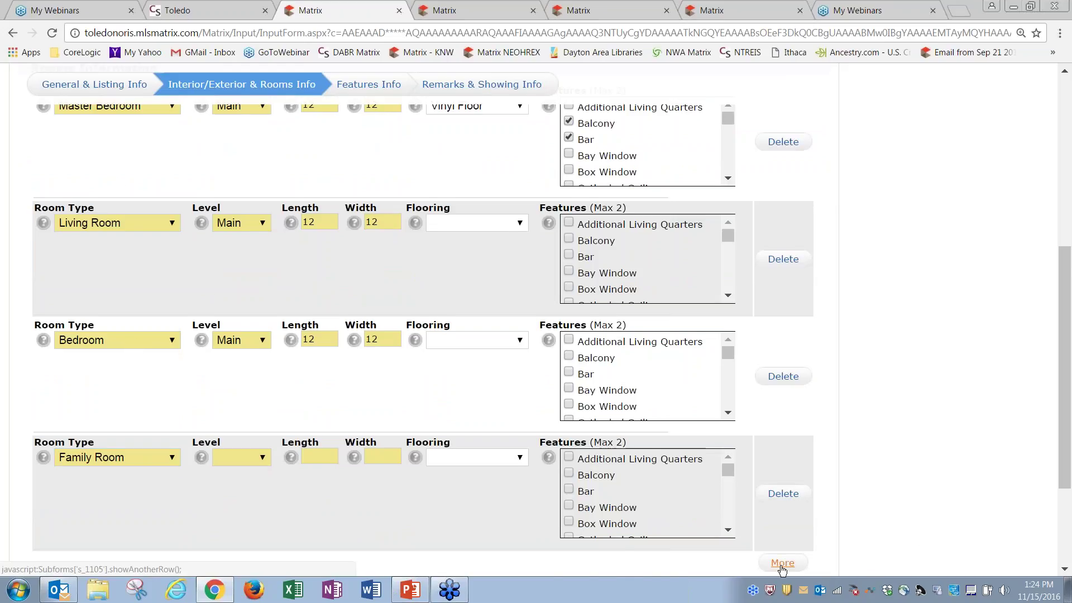
drag(1066, 391, 1067, 457)
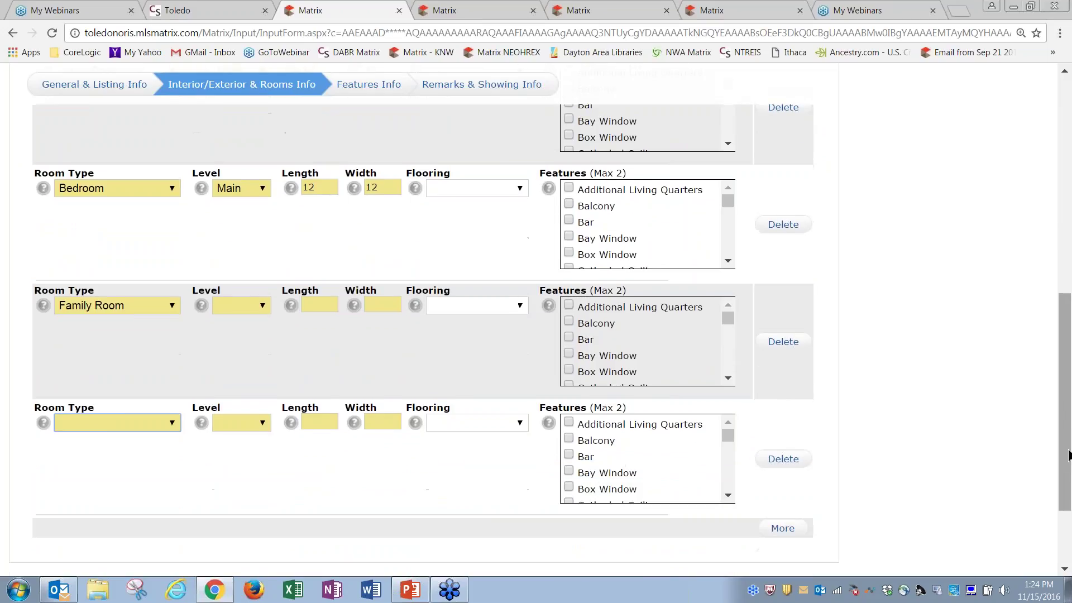
click(172, 423)
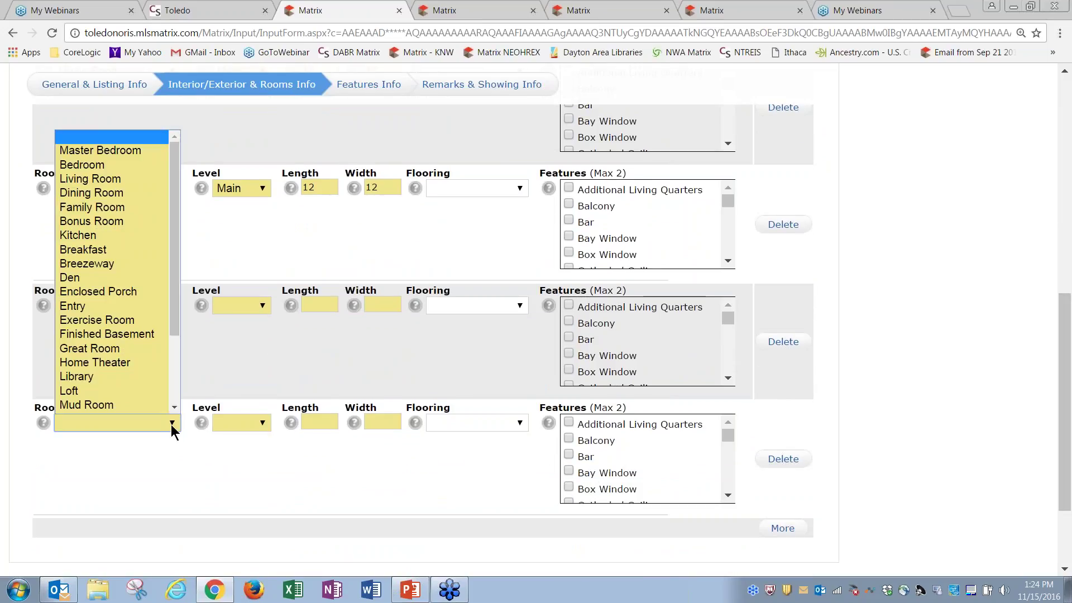
click(114, 167)
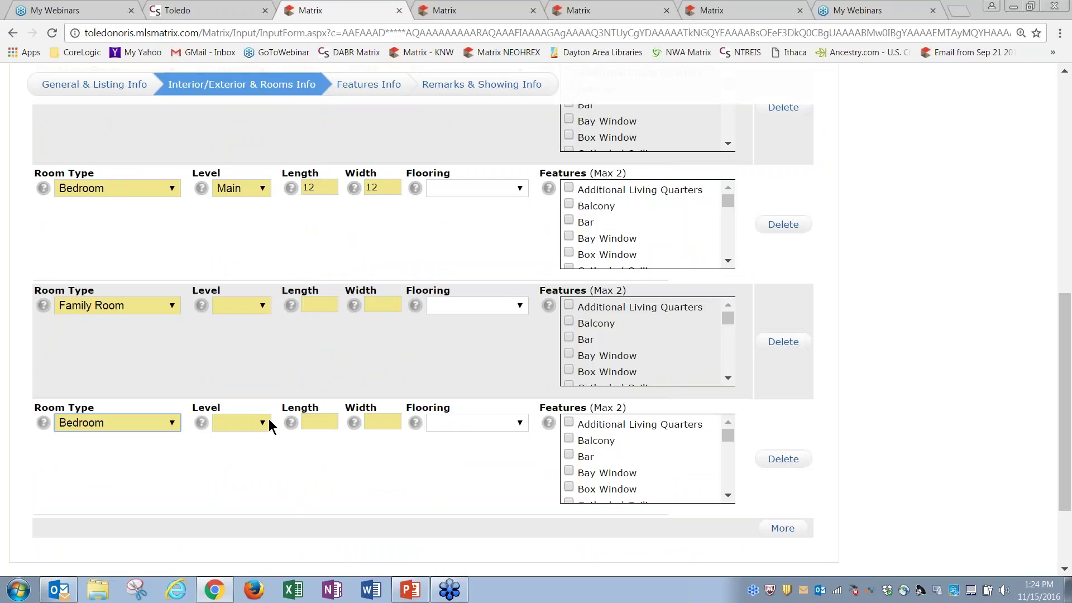
click(266, 419)
click(256, 465)
click(326, 422)
text(12)
key(Tab)
text(12)
key(Tab)
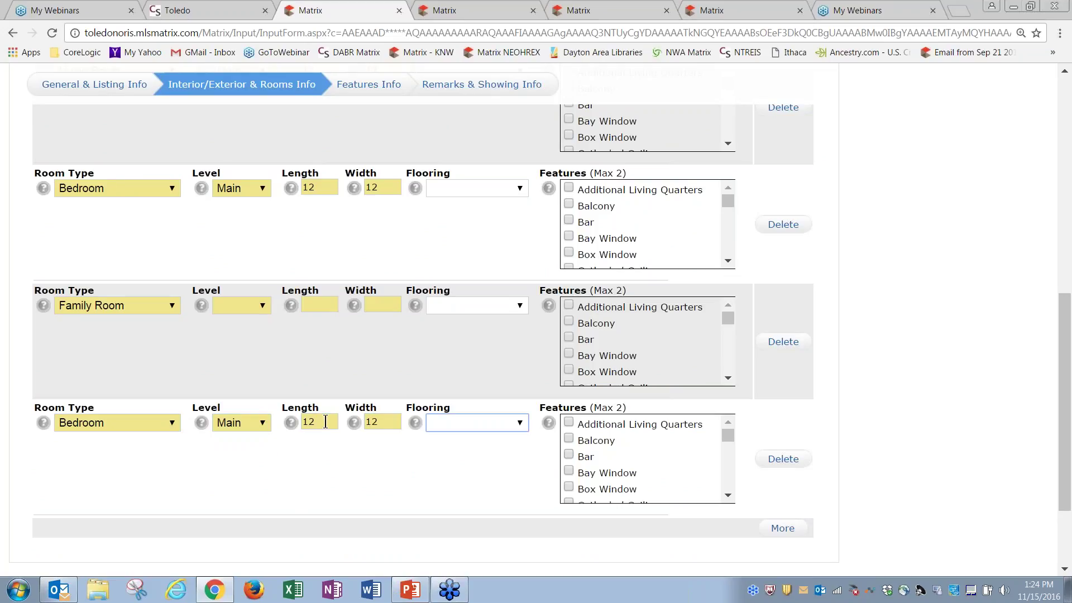
drag(1068, 439, 1068, 414)
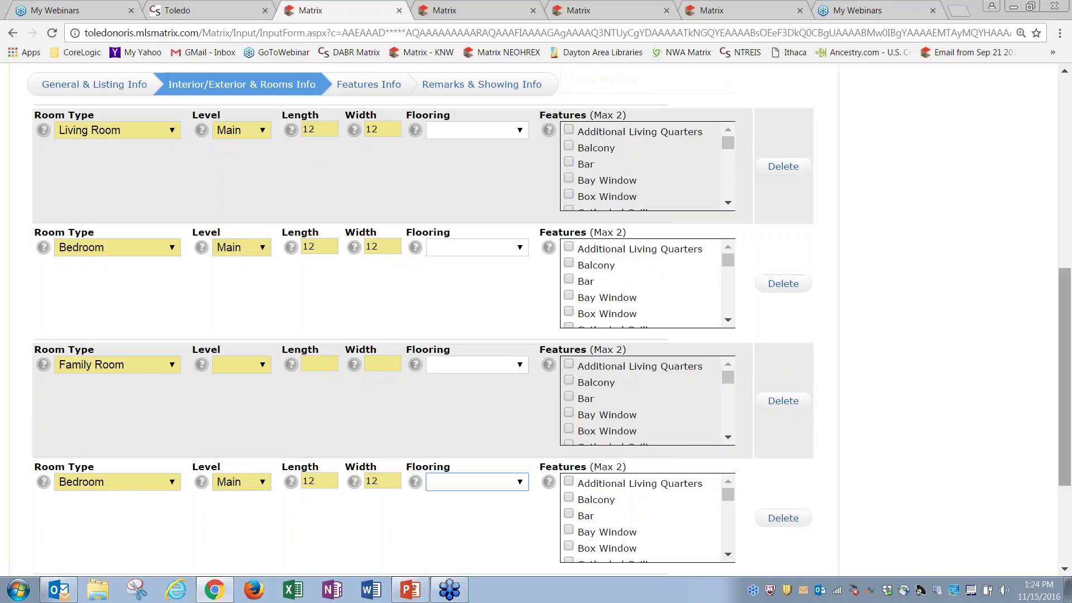
scroll(1058, 233, up, 8)
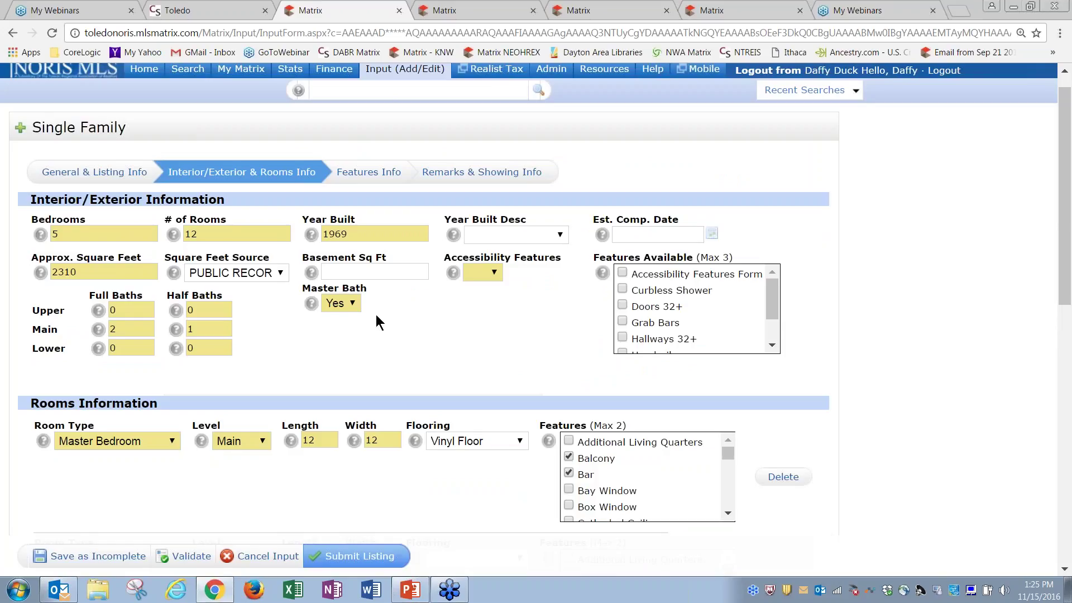
In Features Info, enter 2 garage spaces and choose Defiance district, Camper elementary, Edon high school
click(370, 173)
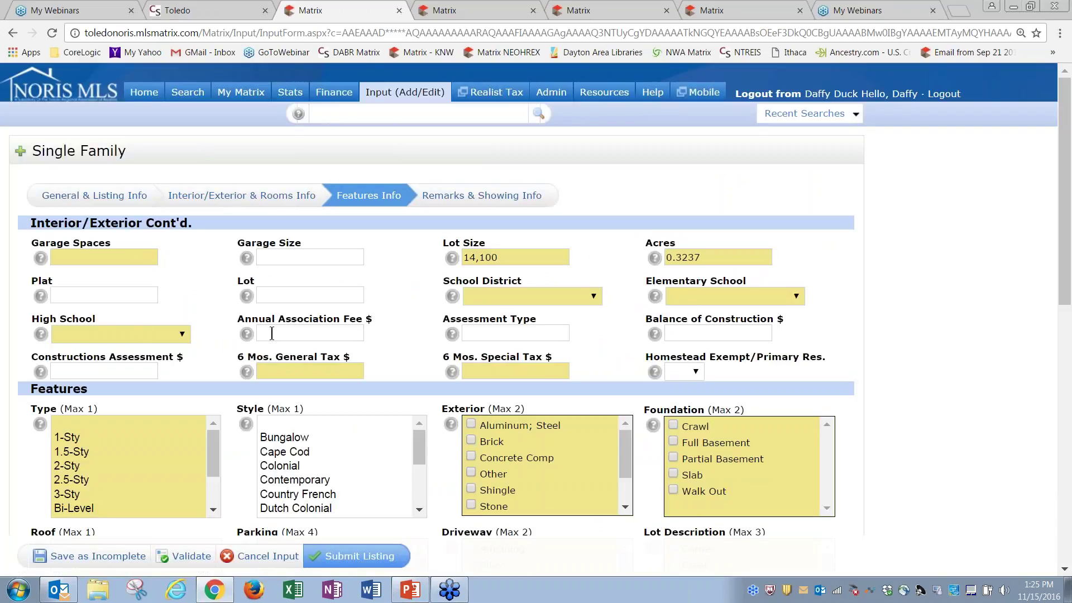
click(143, 258)
text(2)
key(Tab)
key(Tab)
key(Tab)
click(501, 289)
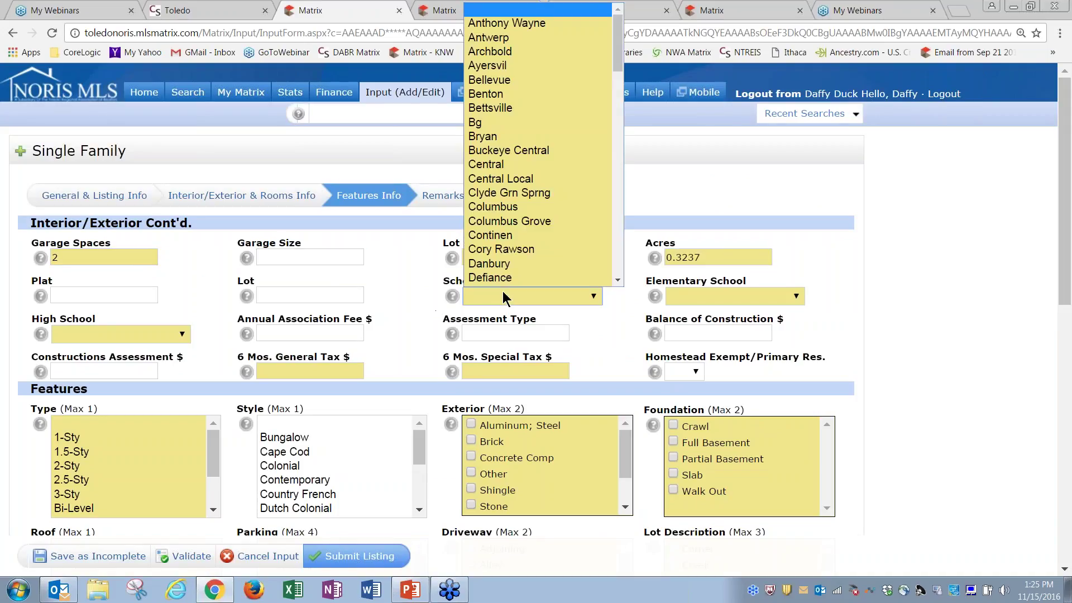
click(665, 304)
click(680, 297)
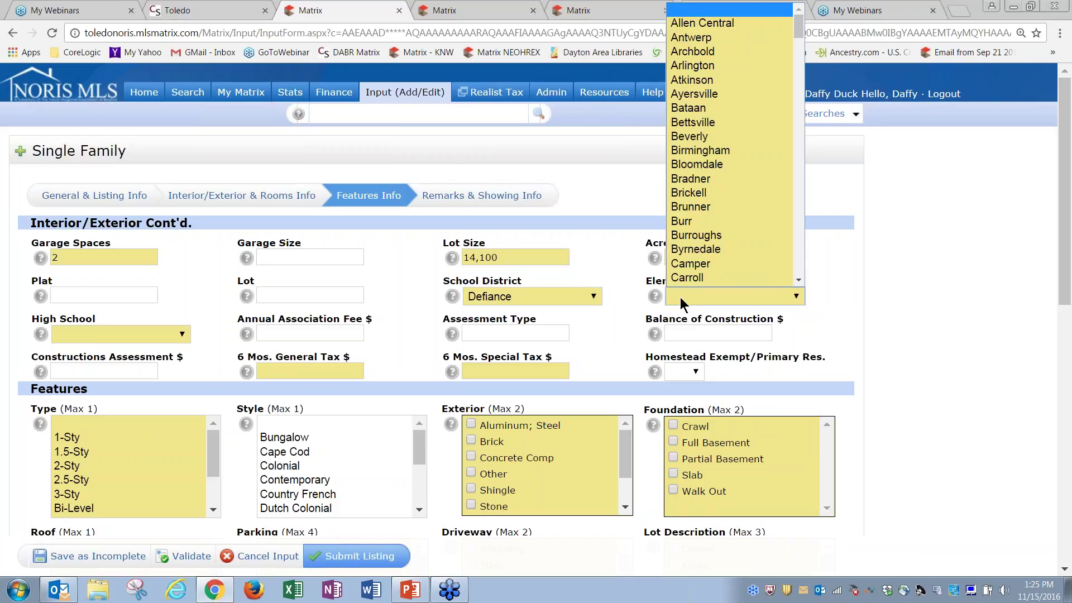
click(695, 263)
click(146, 334)
click(126, 320)
Enter 12 for both 6-month general and special taxes and set the type to 2-Sty
click(333, 372)
text(12)
key(Tab)
text(12)
key(Tab)
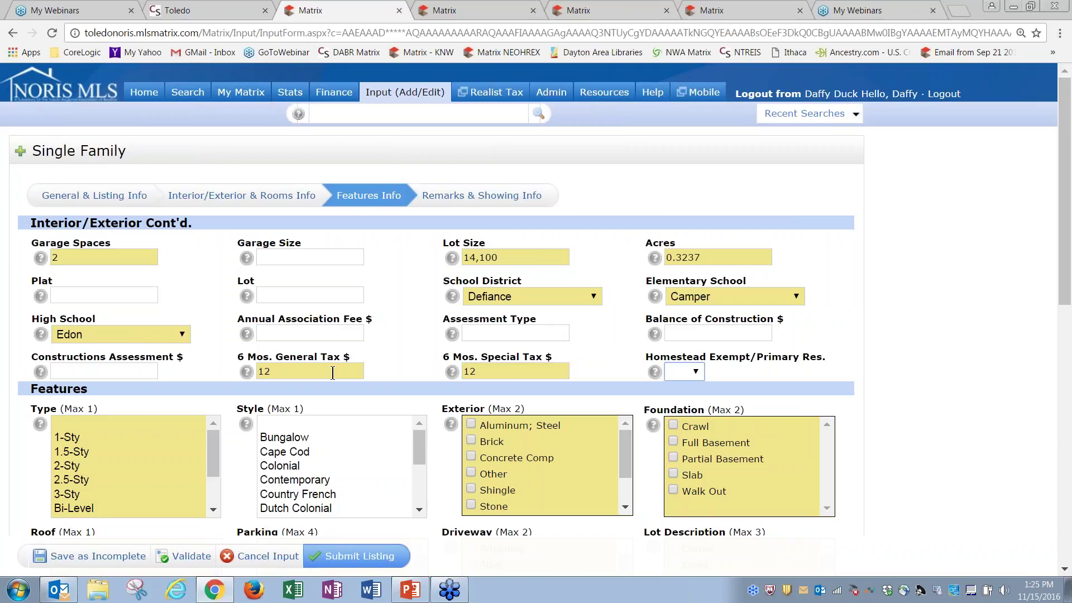
click(68, 467)
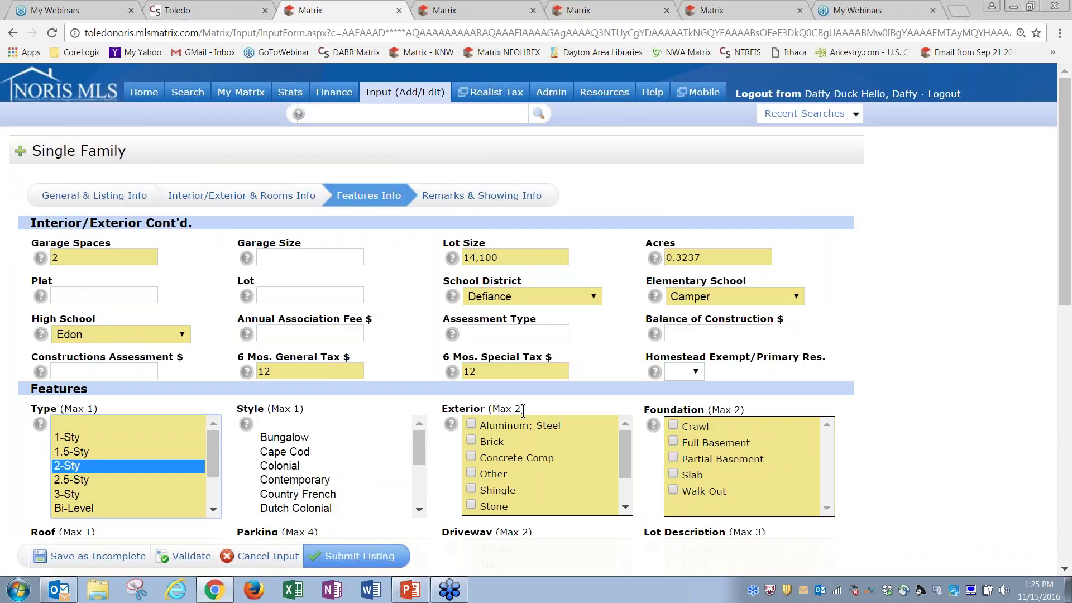
Tick Aluminum; Steel, Brick and Concrete Comp exterior, plus Full and Partial Basement foundation
click(472, 425)
click(472, 441)
click(472, 458)
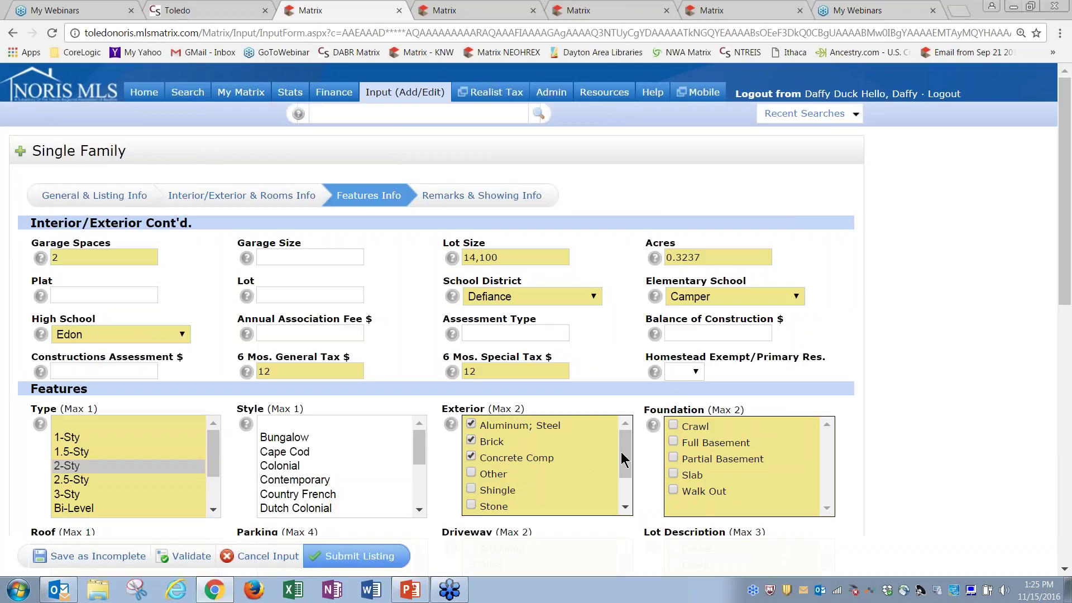
click(673, 442)
click(740, 459)
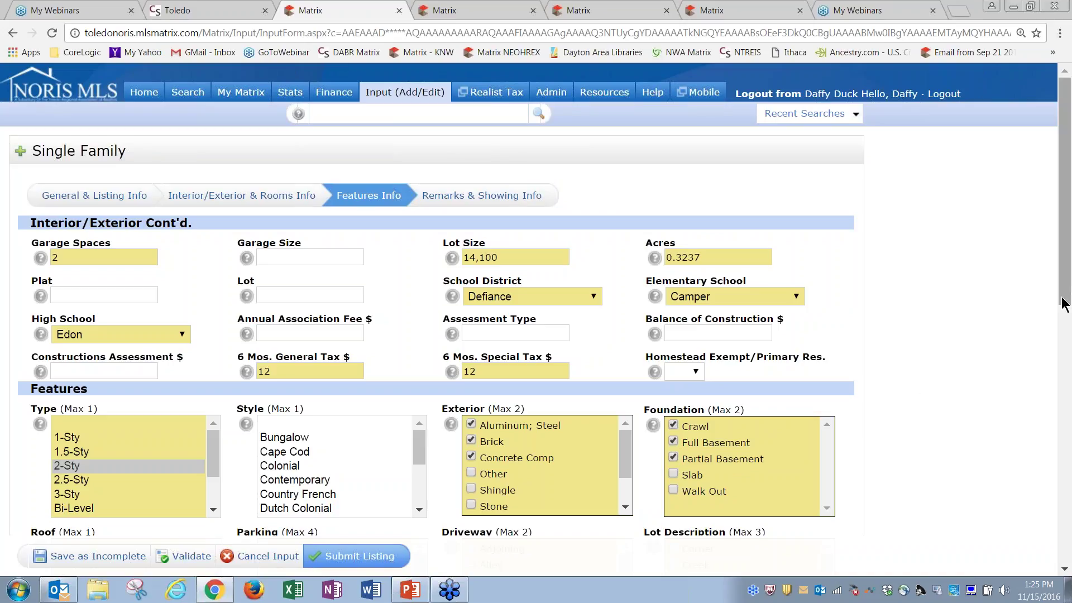
Check Flat roof, Attached parking, Adjoining driveway, Creek lot, Forced Air heating, 2nd Laundry, Attic Fan
drag(1068, 296, 1068, 408)
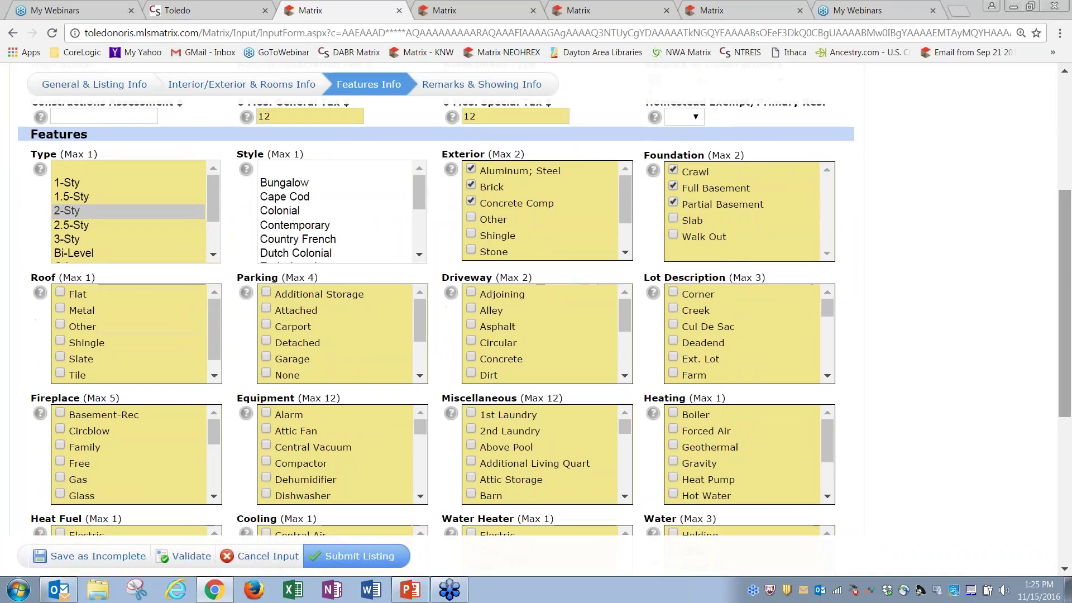
click(60, 295)
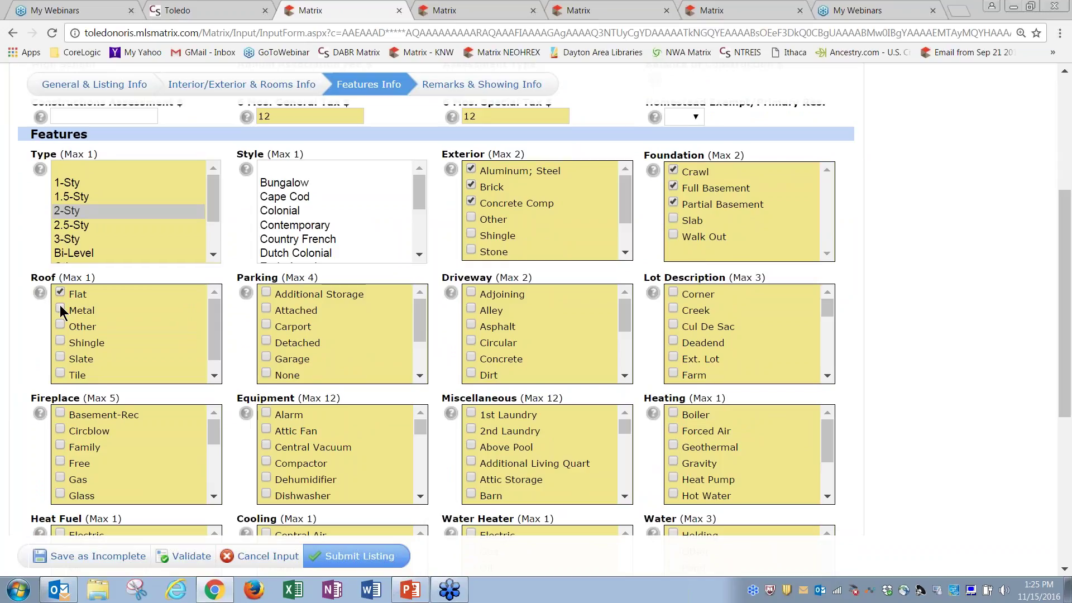
click(282, 310)
click(473, 295)
click(674, 310)
click(673, 429)
click(467, 431)
click(262, 434)
Run the error check and open the list of form errors to review it
click(193, 561)
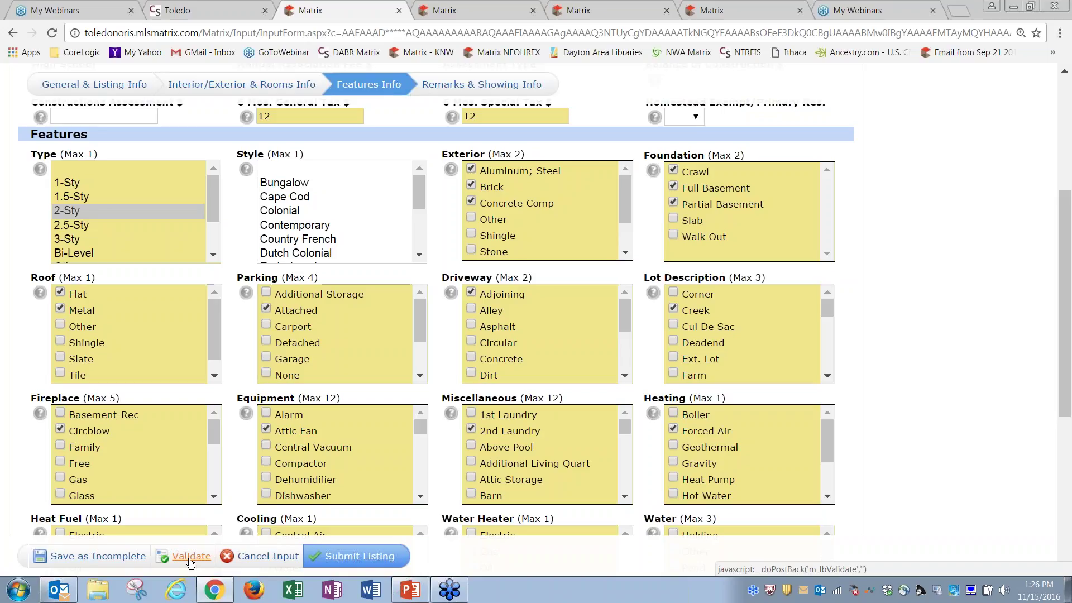
click(190, 559)
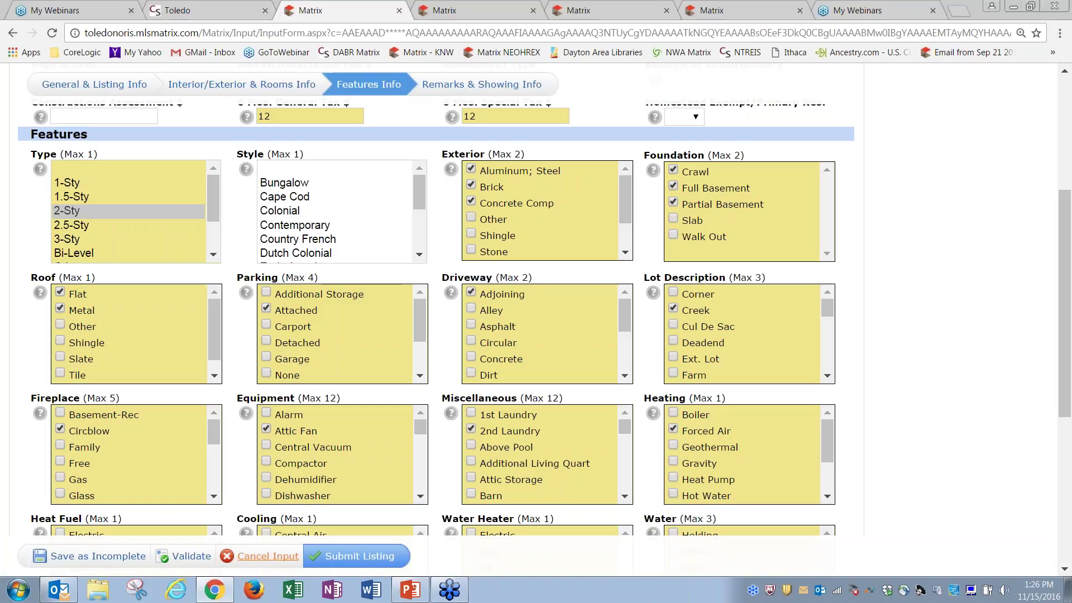
click(190, 557)
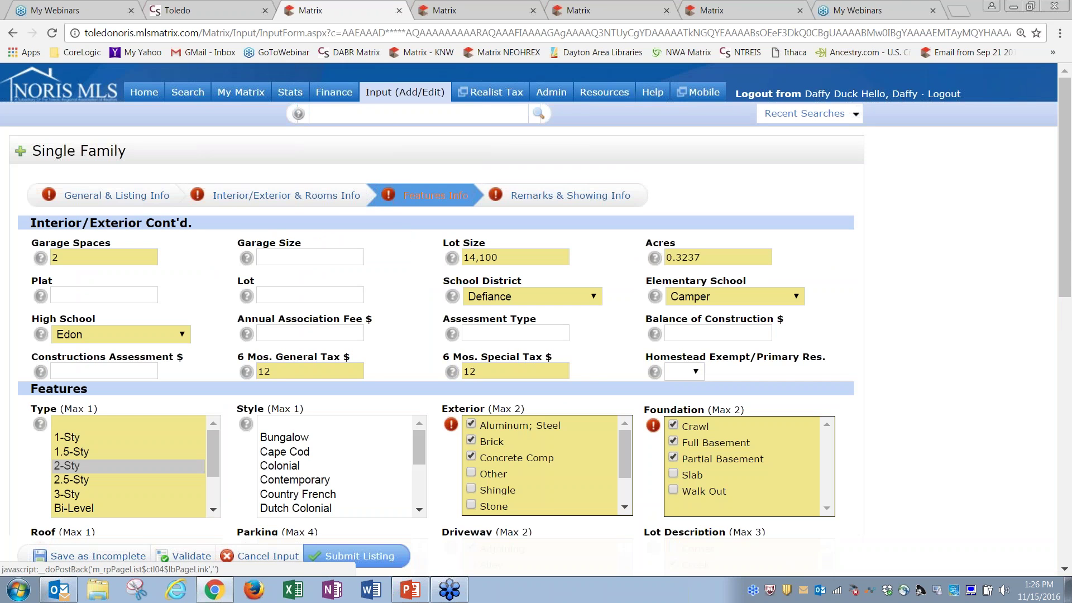
scroll(1068, 280, down, 3)
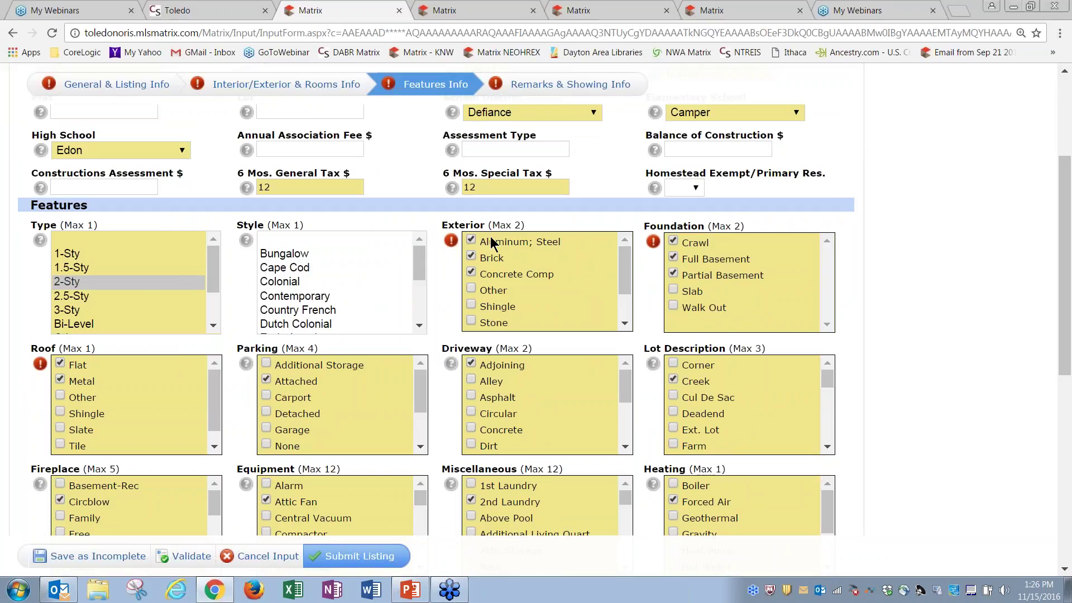
mouse_move(453, 246)
mouse_move(655, 249)
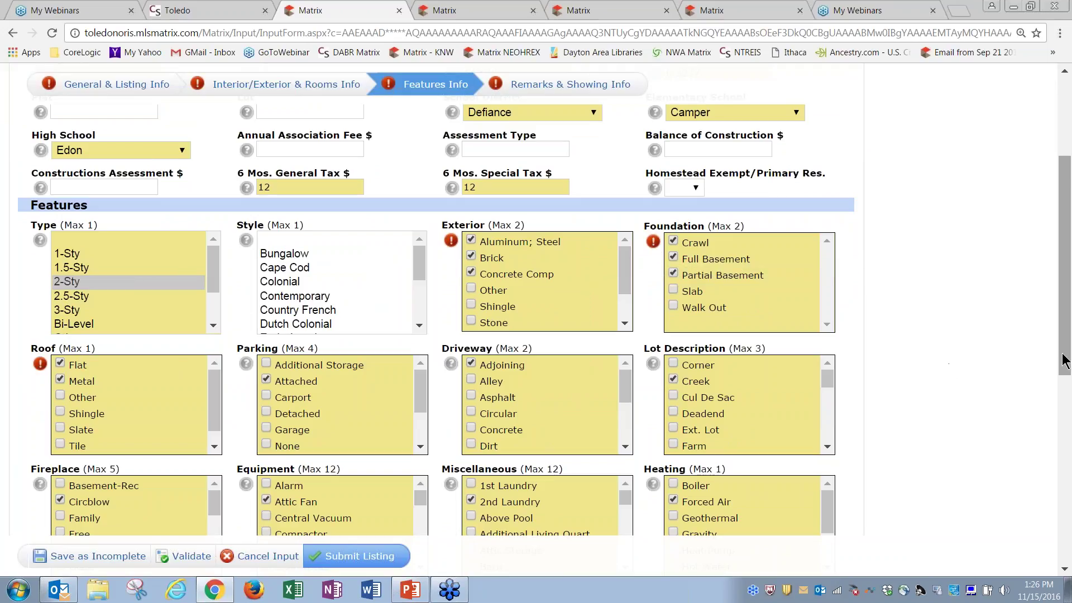
drag(1065, 357, 1065, 544)
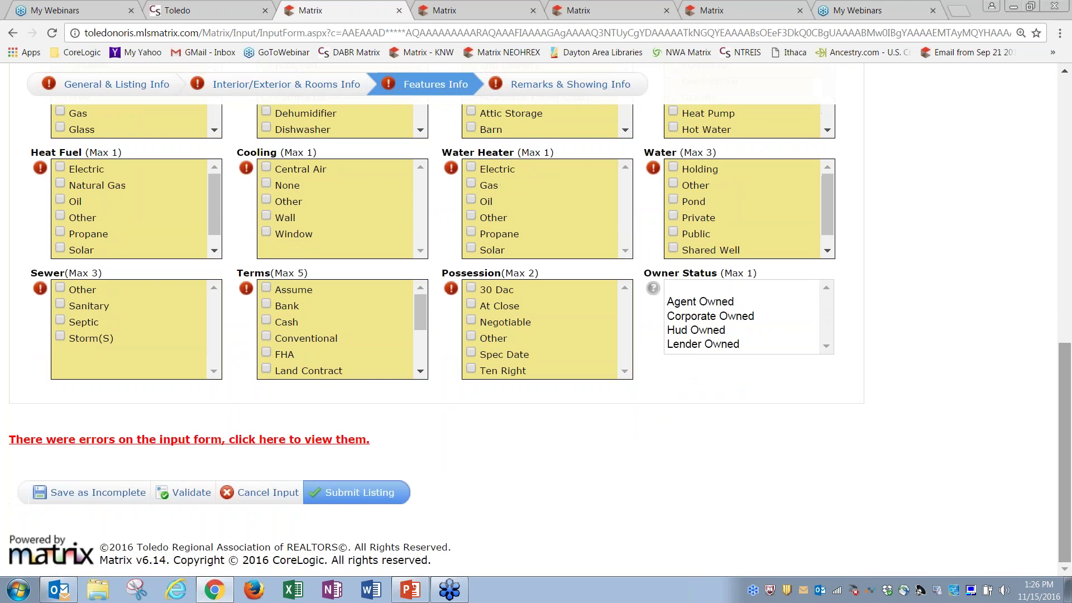
click(219, 445)
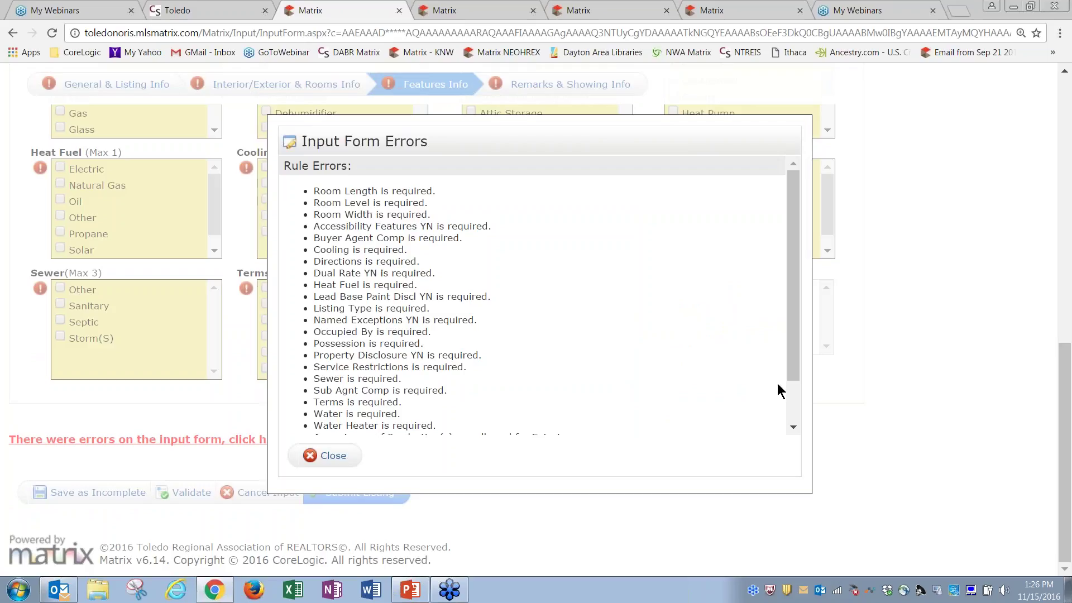
drag(796, 363, 802, 426)
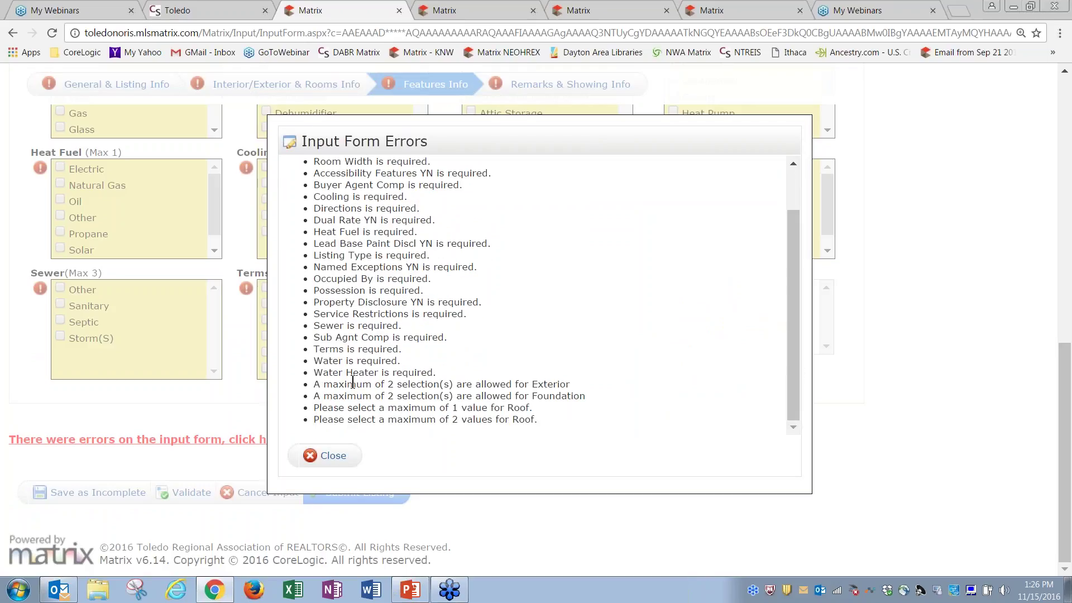
Close the error list and uncheck Metal so Roof keeps only Flat
click(333, 456)
drag(1067, 406, 1067, 243)
click(63, 330)
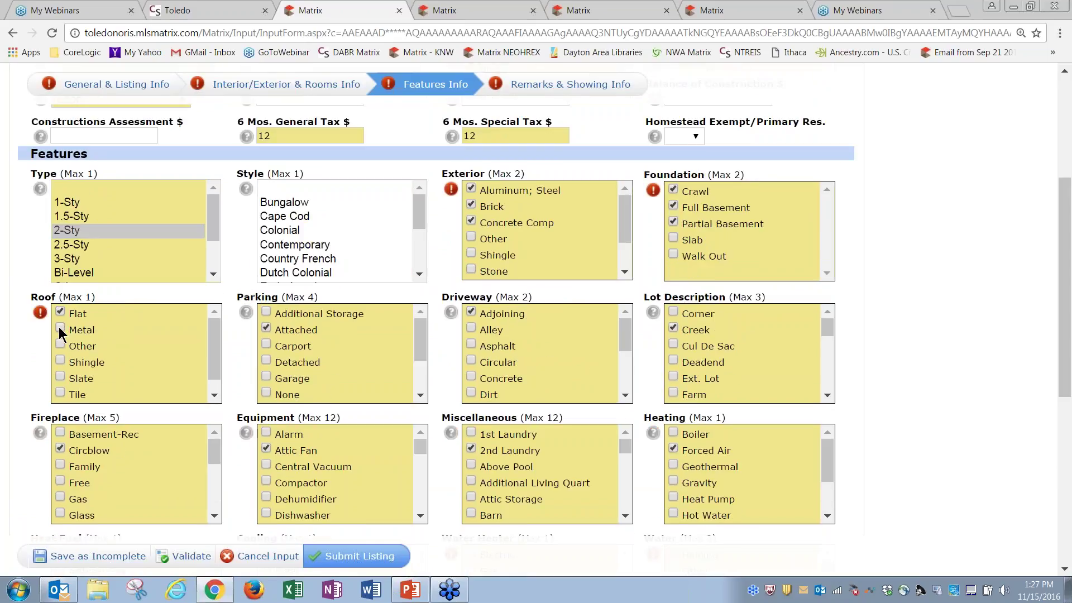
Uncheck Brick under Exterior, re-validate the form and try submitting the listing twice
click(471, 206)
click(186, 556)
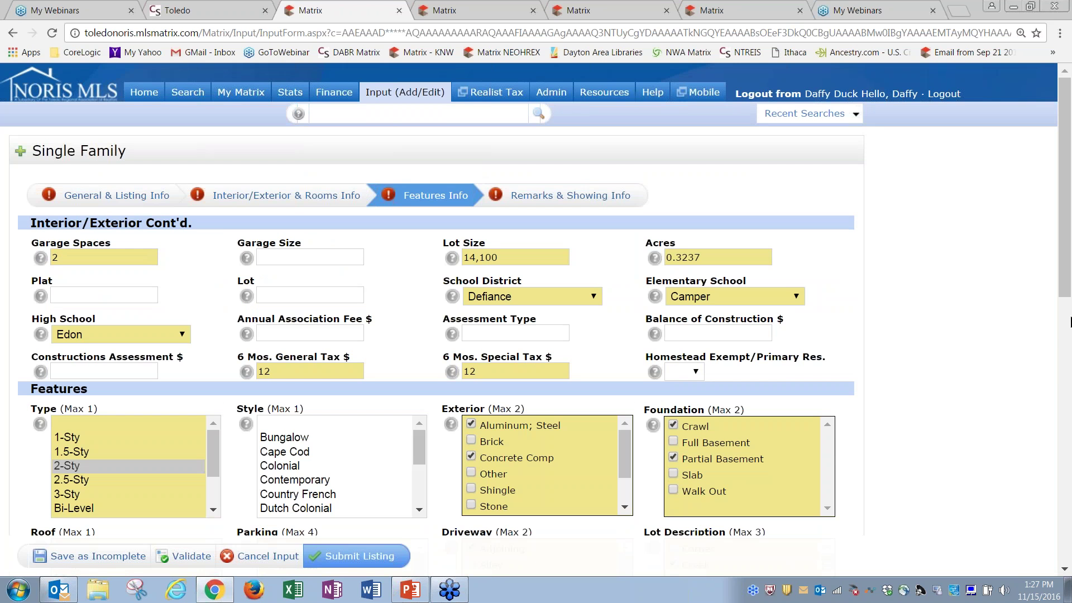
mouse_move(1065, 293)
mouse_down()
mouse_move(1071, 497)
mouse_move(1065, 297)
mouse_up()
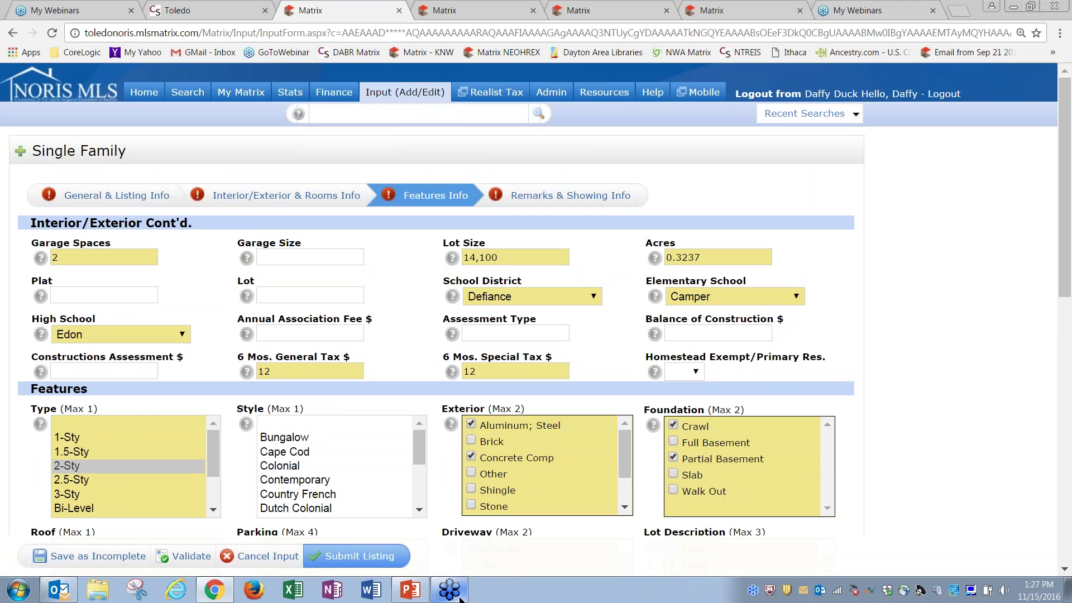
click(366, 557)
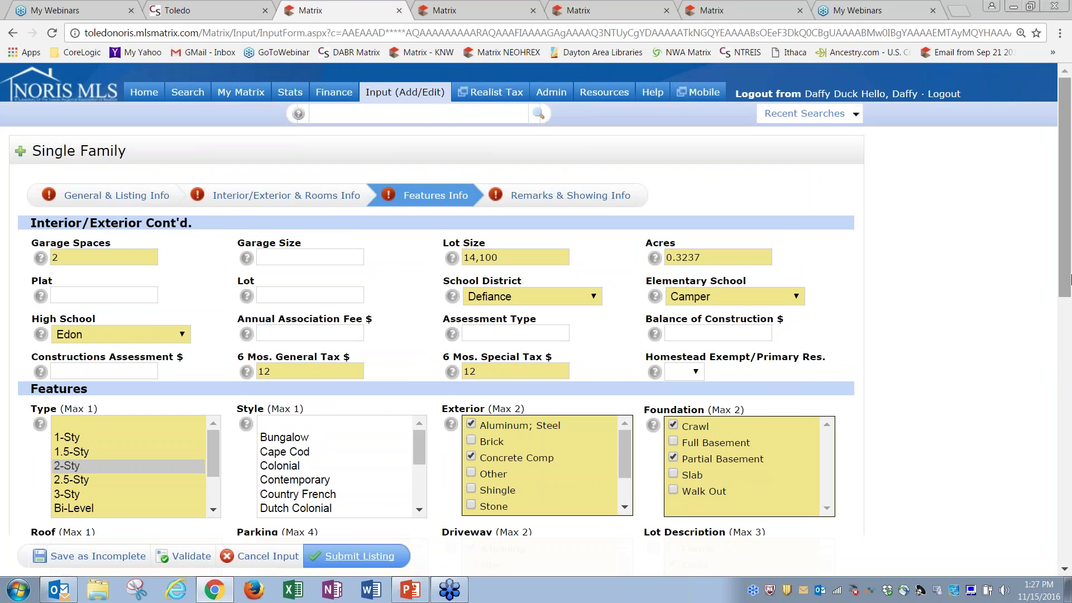
mouse_move(1071, 265)
mouse_down()
mouse_move(1070, 501)
mouse_move(1070, 253)
mouse_up()
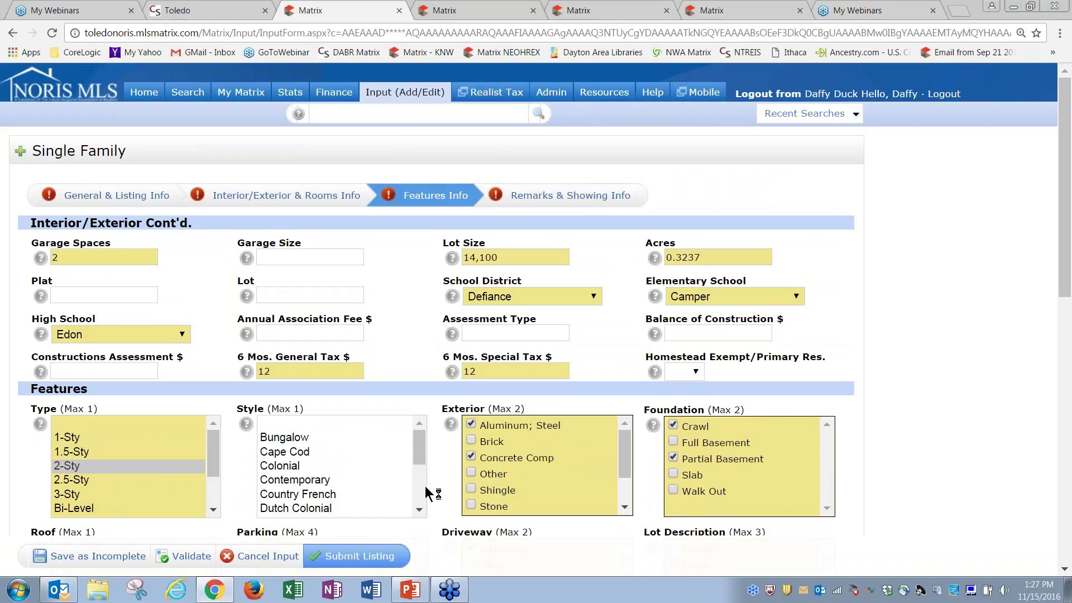
click(398, 557)
Move on to the Remarks & Showing Info section
scroll(537, 302, down, 6)
scroll(536, 302, down, 4)
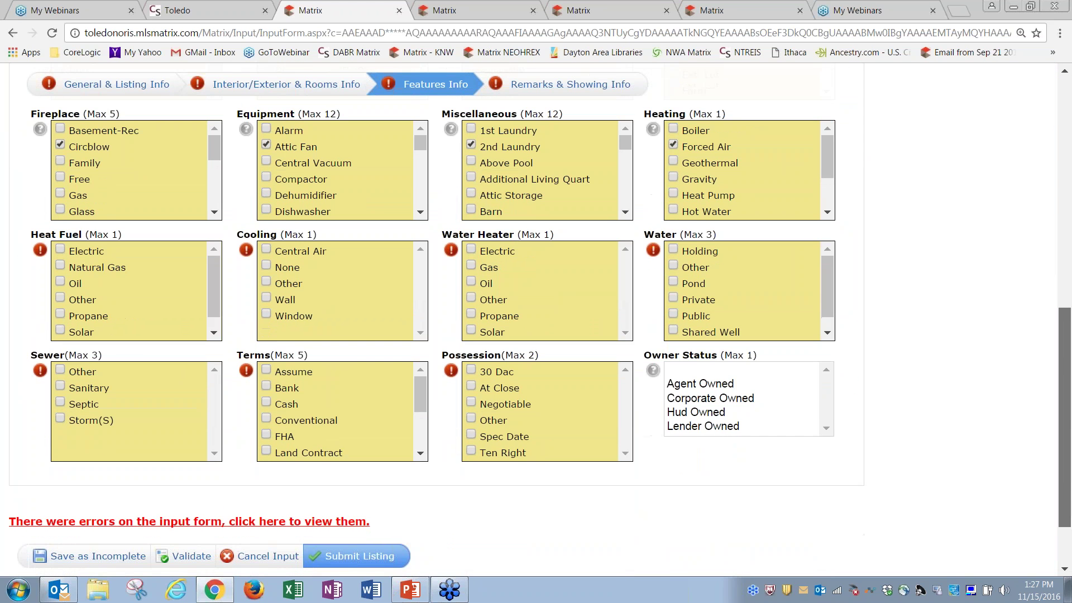
drag(1070, 514, 1070, 270)
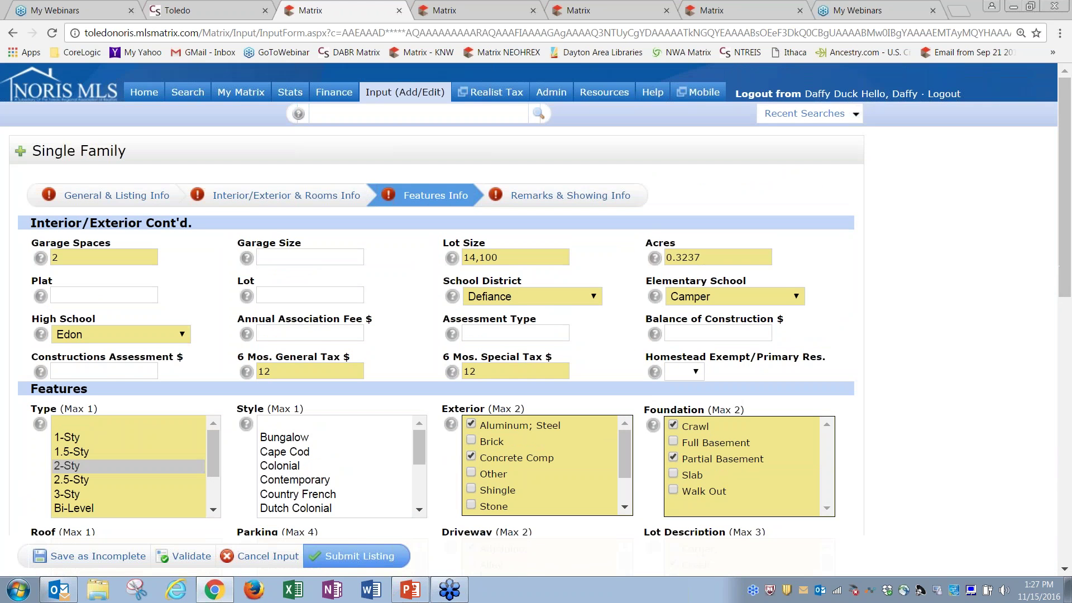
click(563, 201)
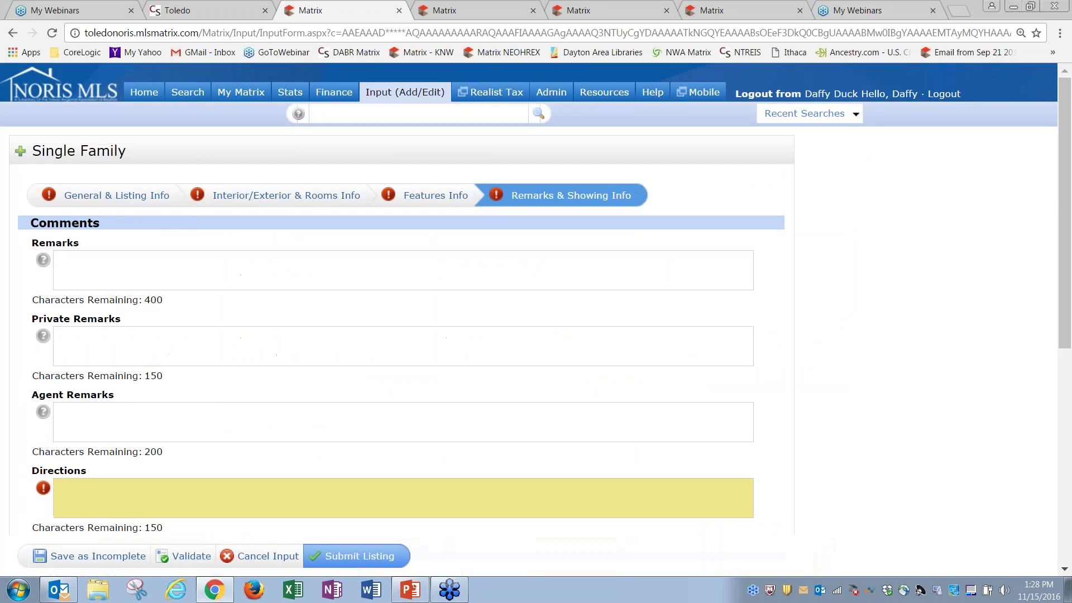
click(205, 263)
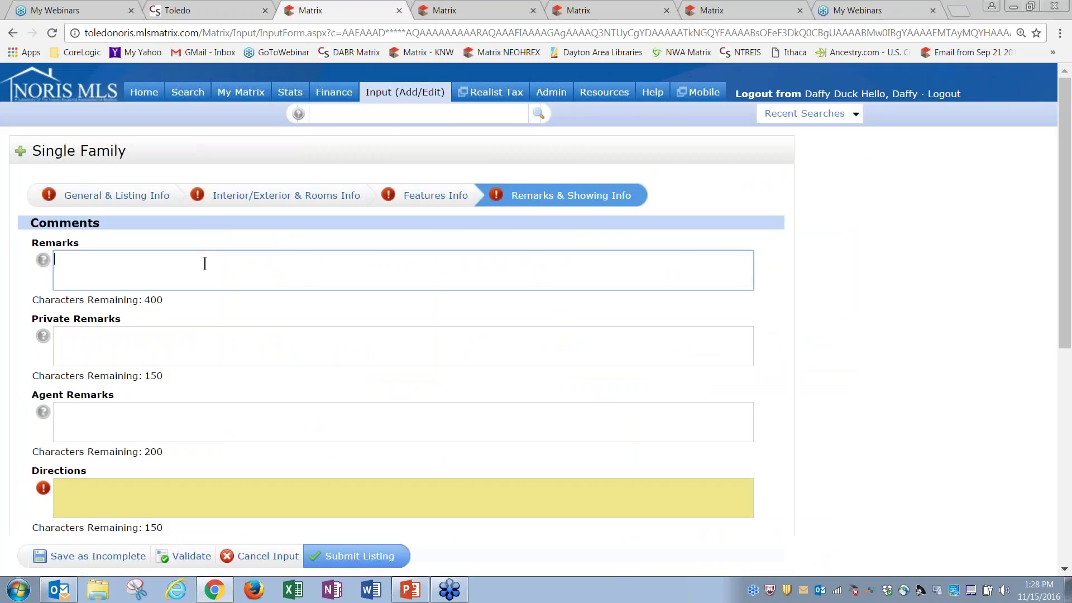
click(163, 337)
key(Tab)
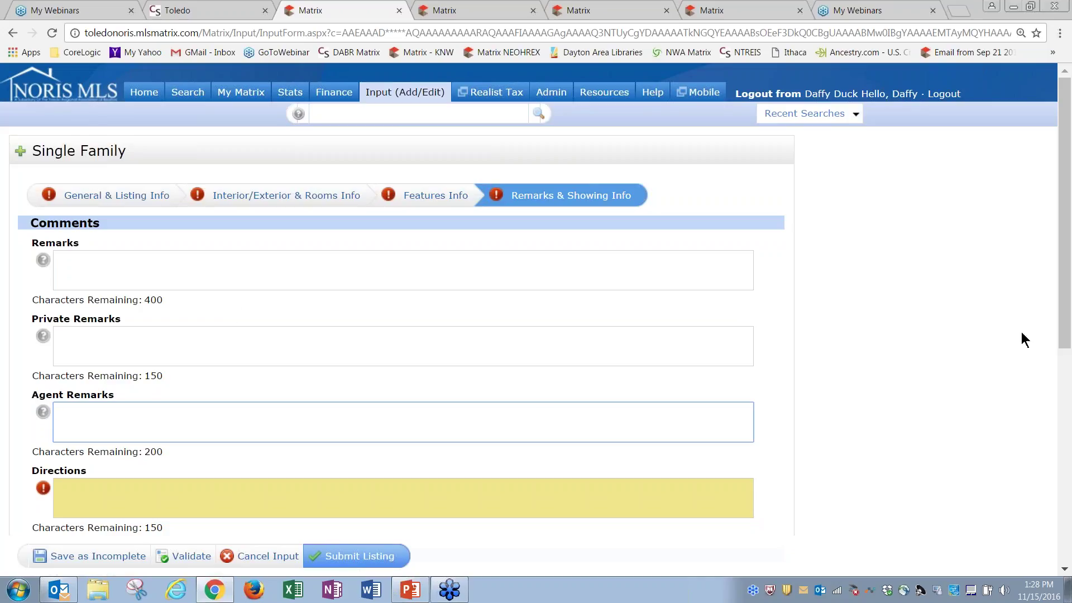
drag(1065, 344, 1070, 467)
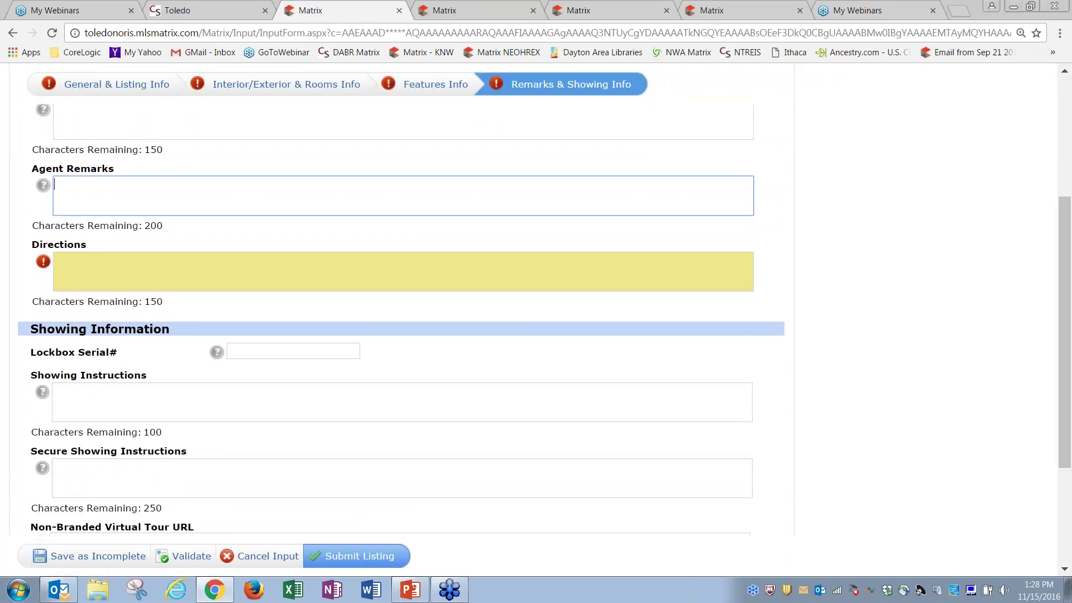
click(116, 260)
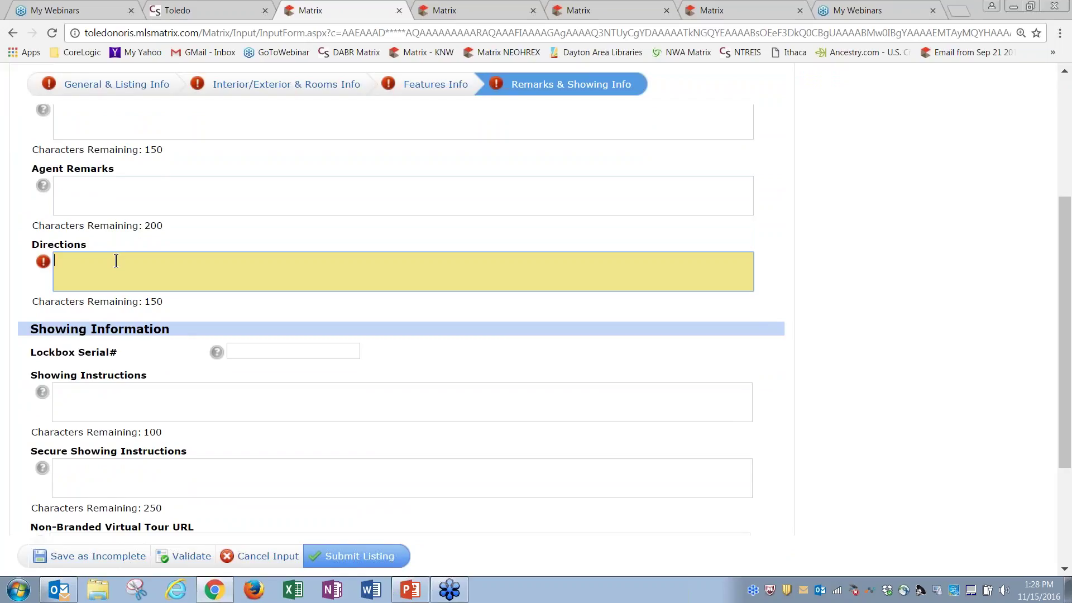
Enter 'Go Nortth!' in Directions and correct it to 'Go North!' using the spelling suggestions
text(Go Nortth!)
right_click(85, 264)
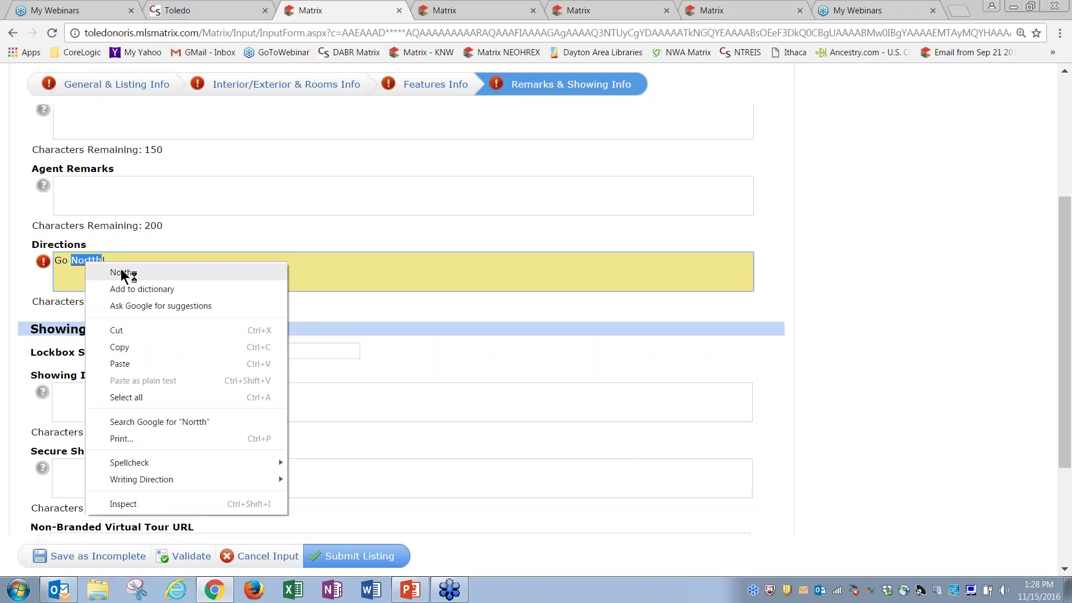
click(121, 271)
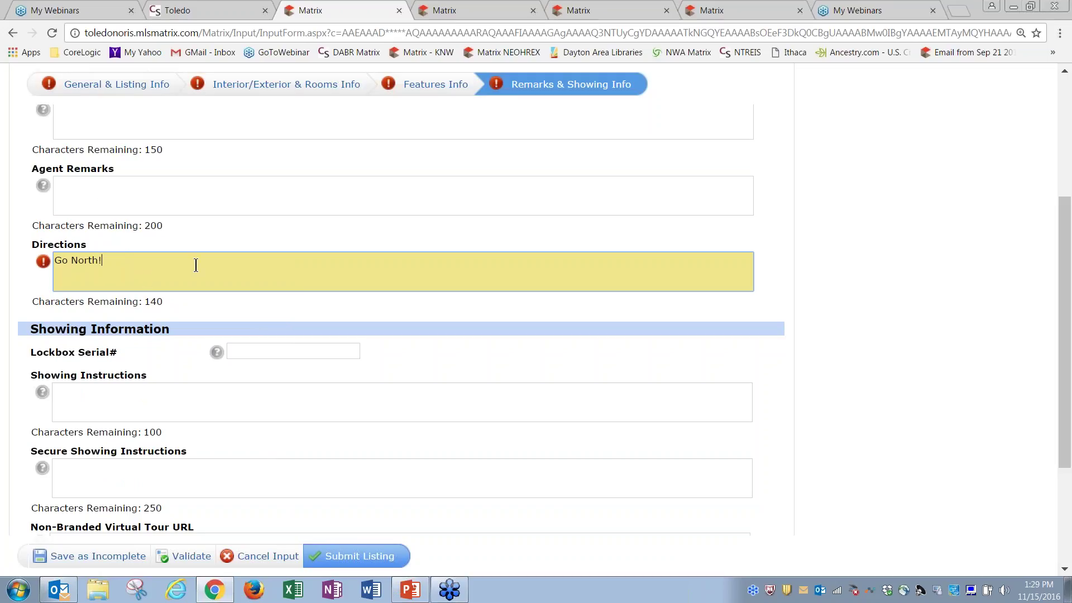
drag(1067, 416, 1067, 360)
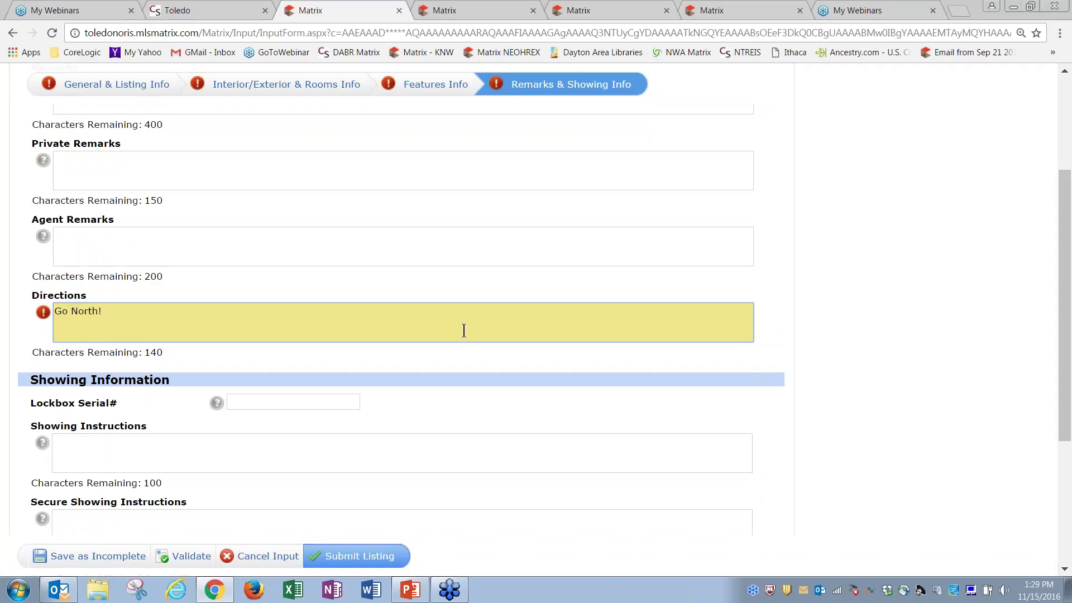
drag(1064, 357, 1065, 480)
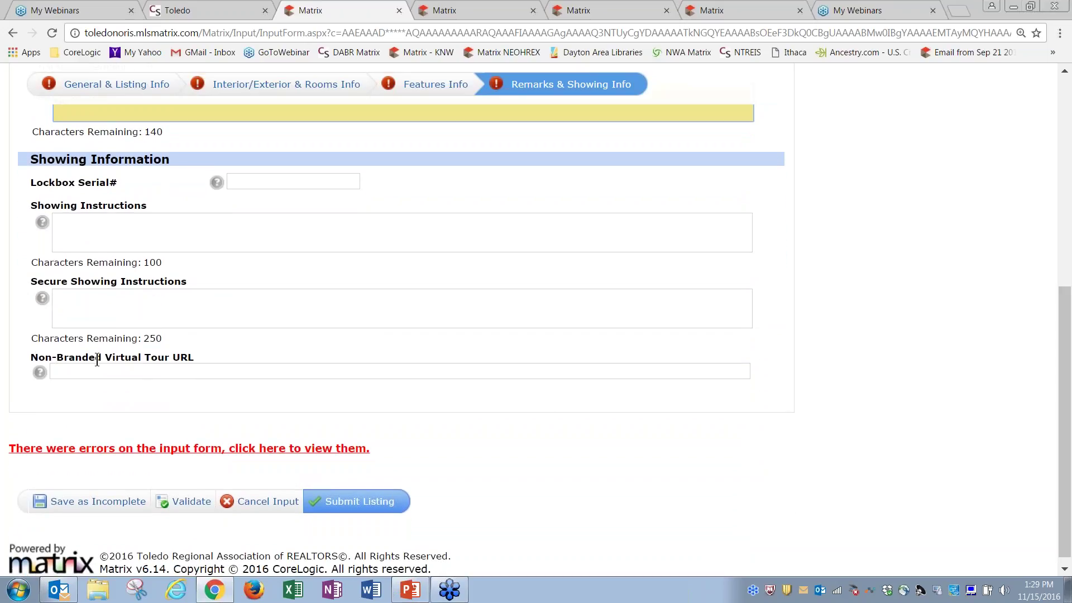
Click into Virtual Tour URL, revisit the Interior/Exterior & Rooms section, then exit to Home
click(154, 372)
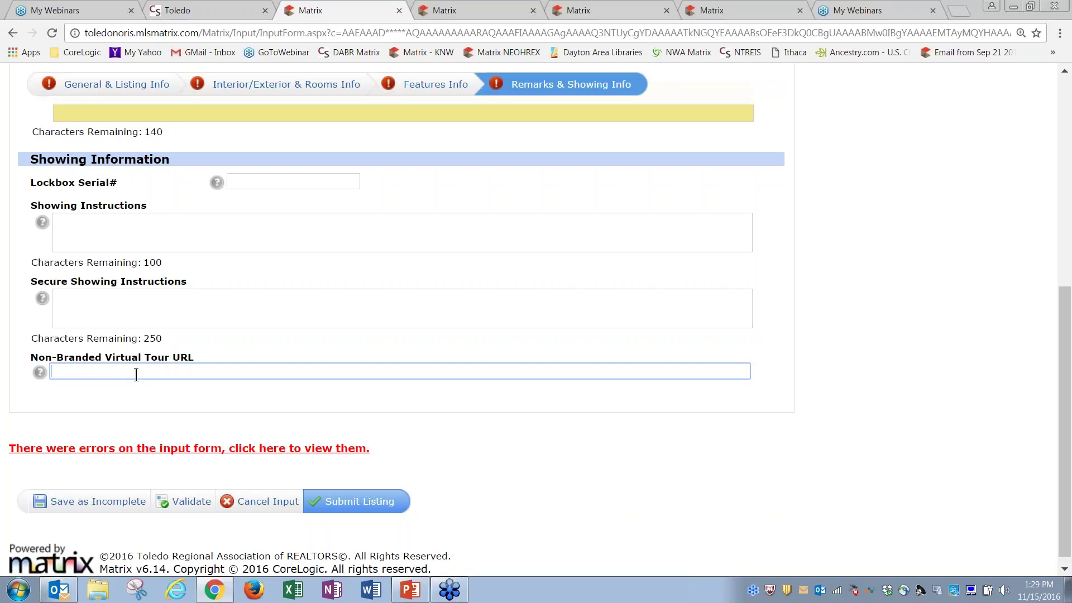
drag(1067, 385, 1067, 173)
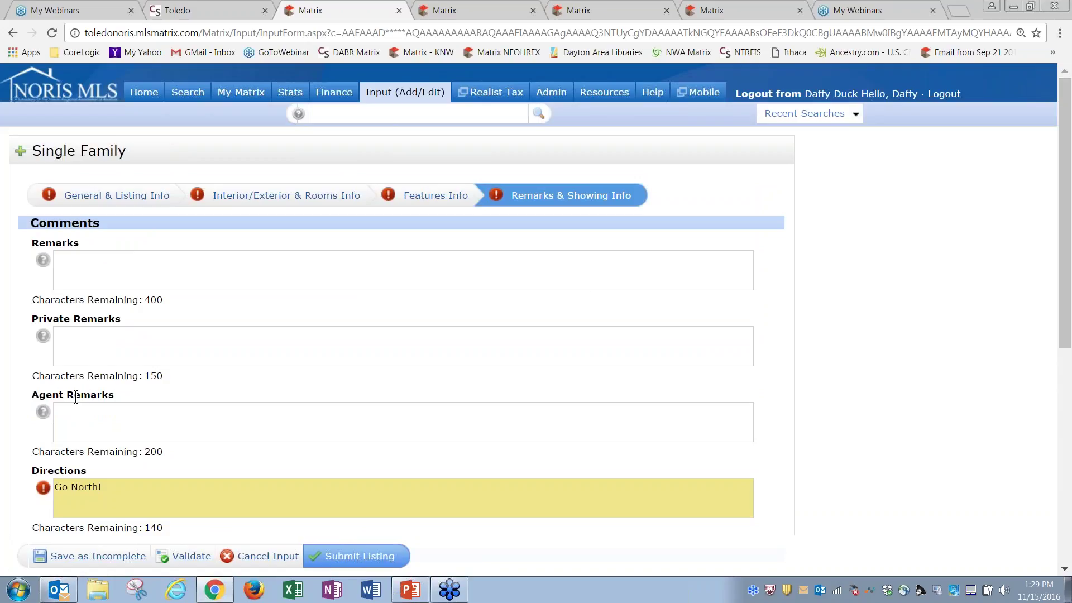
click(281, 200)
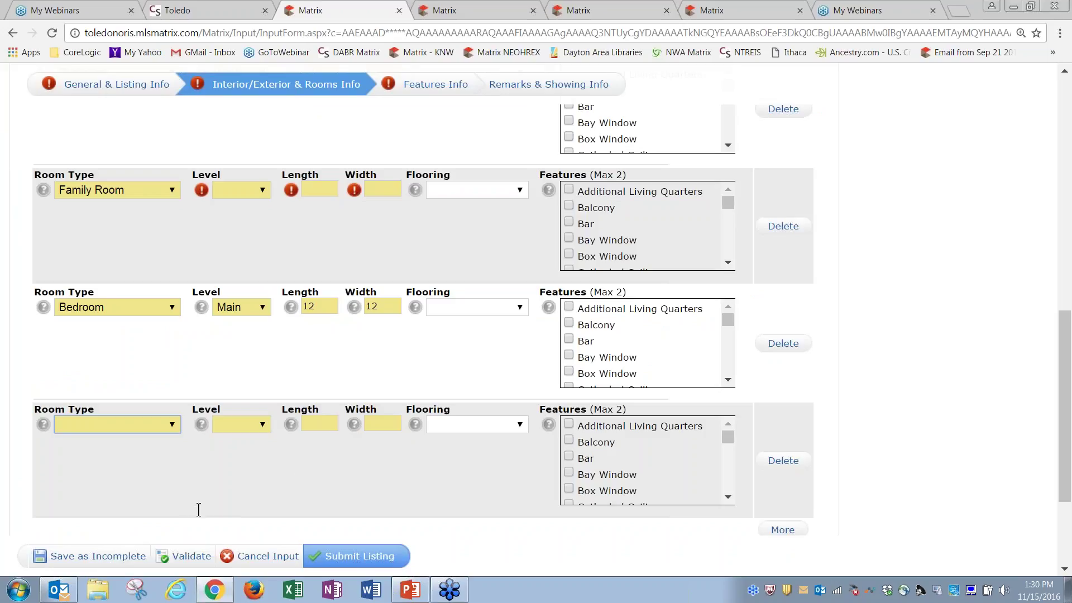
drag(1068, 362, 1067, 98)
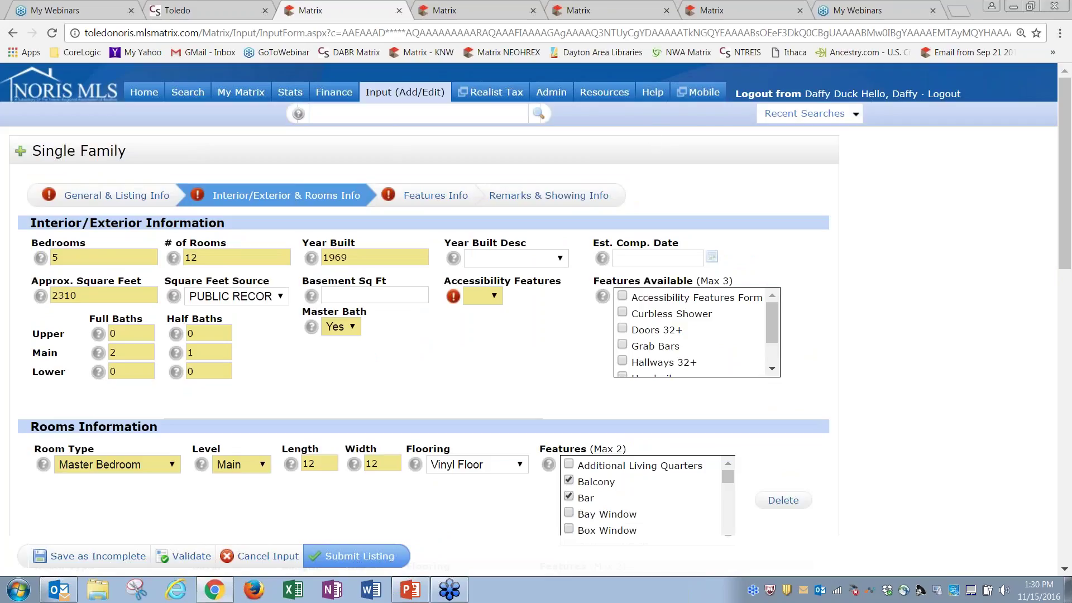
click(798, 94)
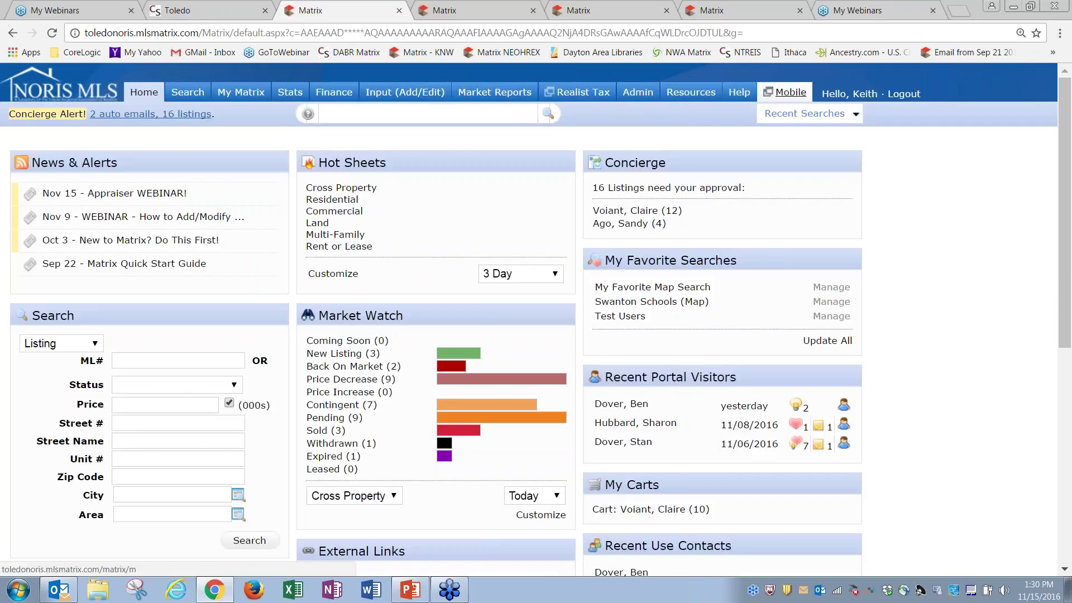
Log in as the test agent from the Test Users recent search, bringing up Auto-Save Recovery
click(856, 116)
click(728, 129)
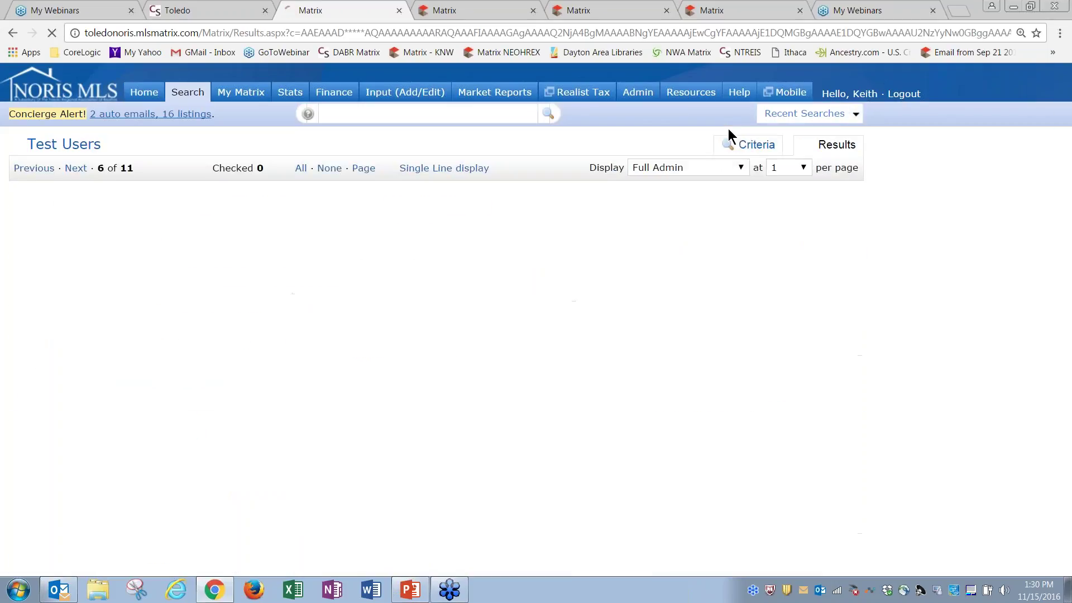
click(410, 216)
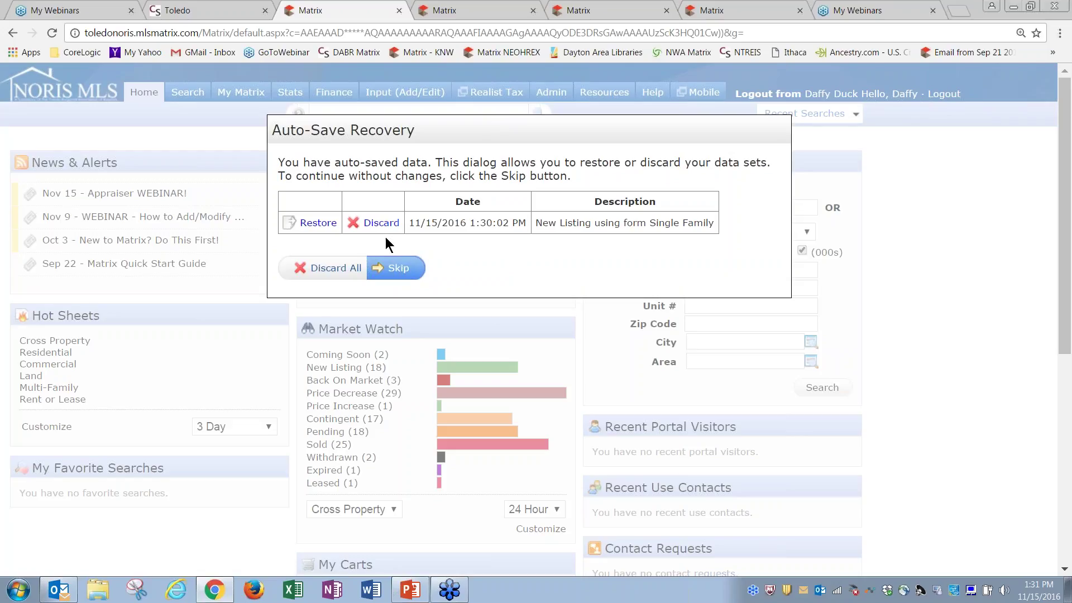
Restore the auto-saved draft, check its Rooms, Features and Remarks sections, and save as Incomplete
click(317, 223)
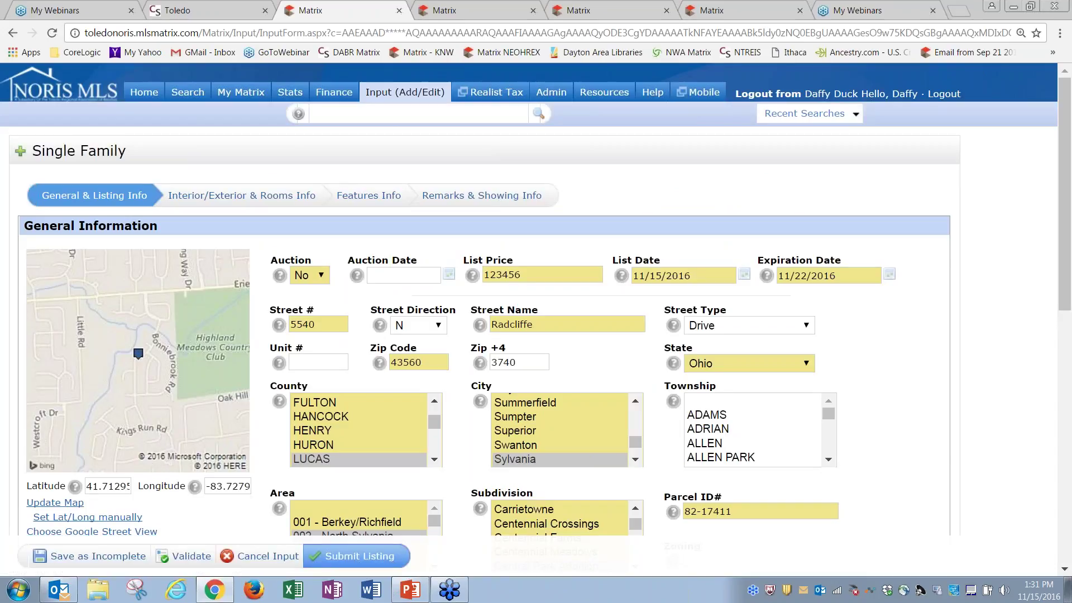
click(229, 196)
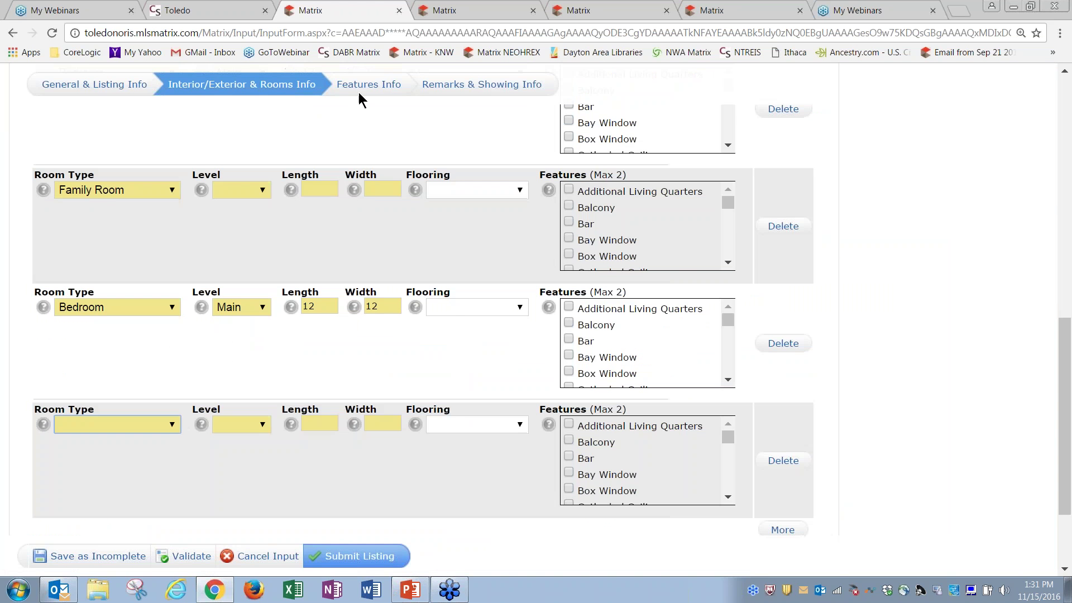
click(369, 84)
click(483, 195)
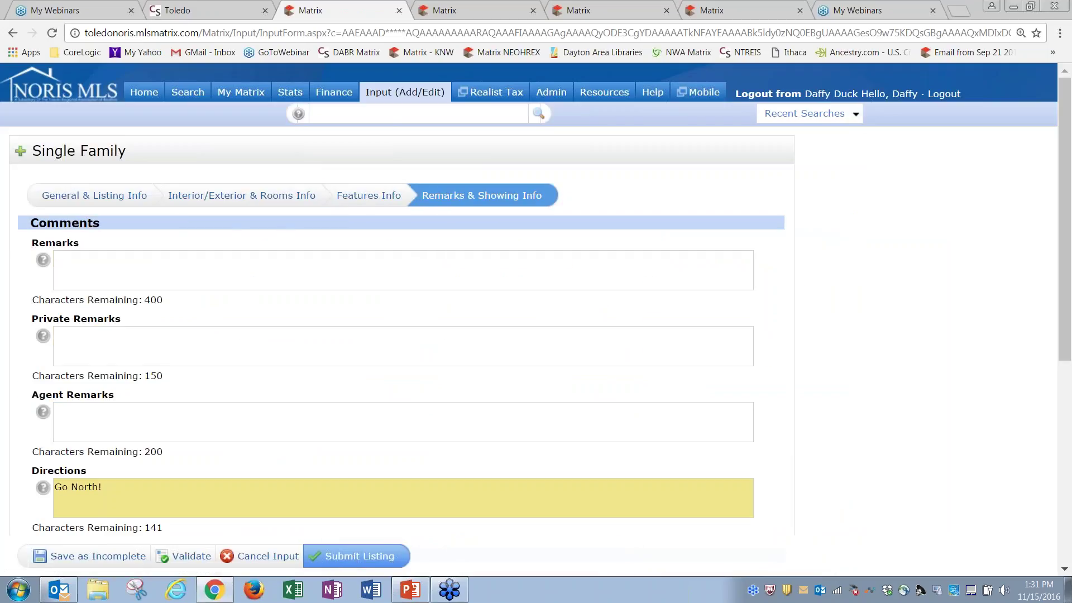
click(100, 560)
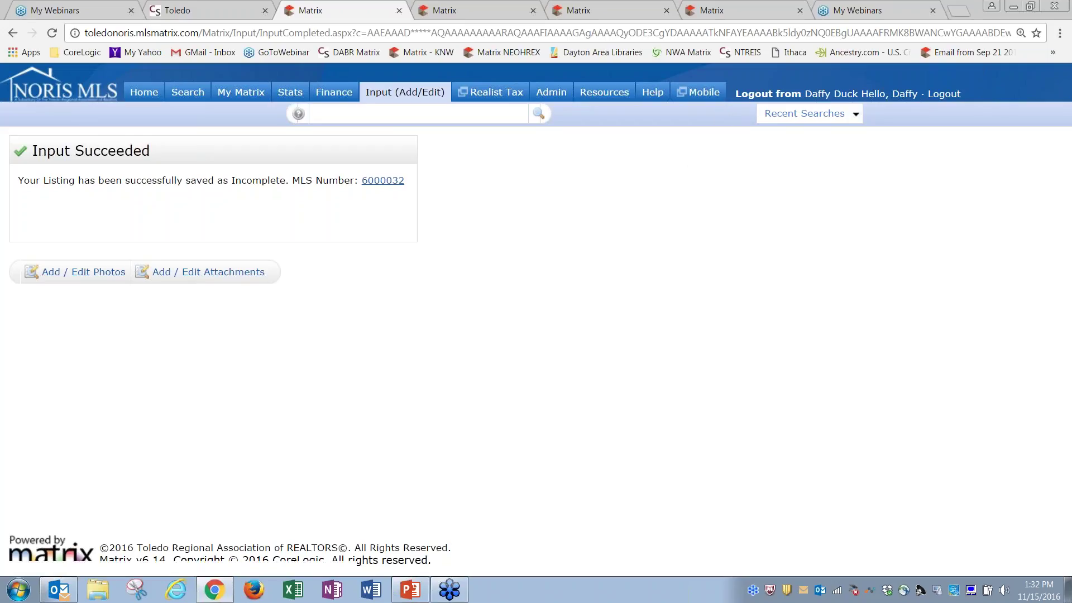
Rerun the Test Users search in Single Line view and log in as RRUNNER with Full Admin display
click(781, 115)
click(700, 133)
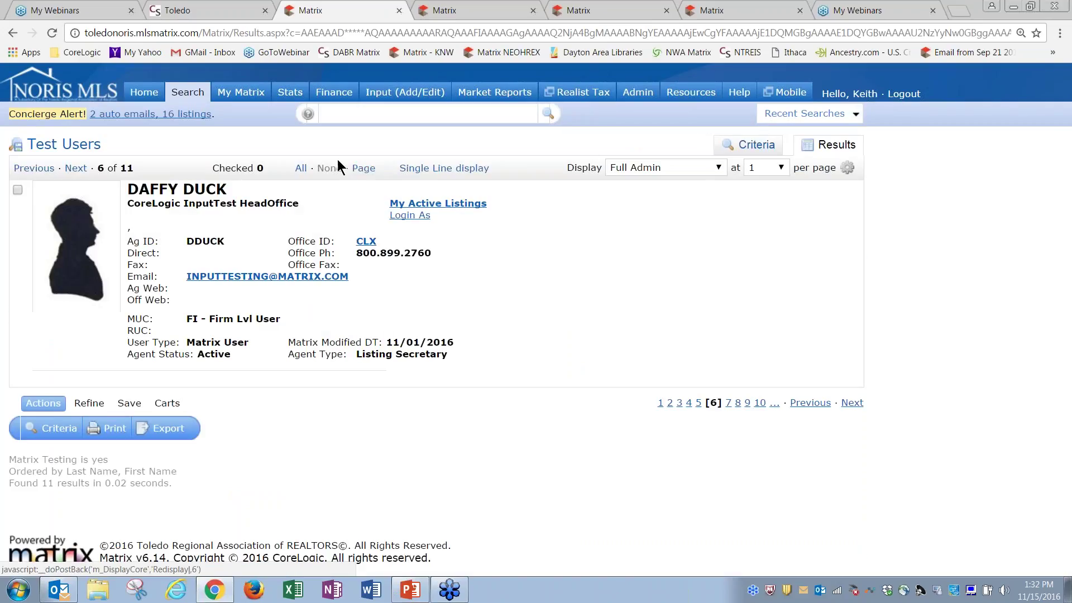
click(441, 168)
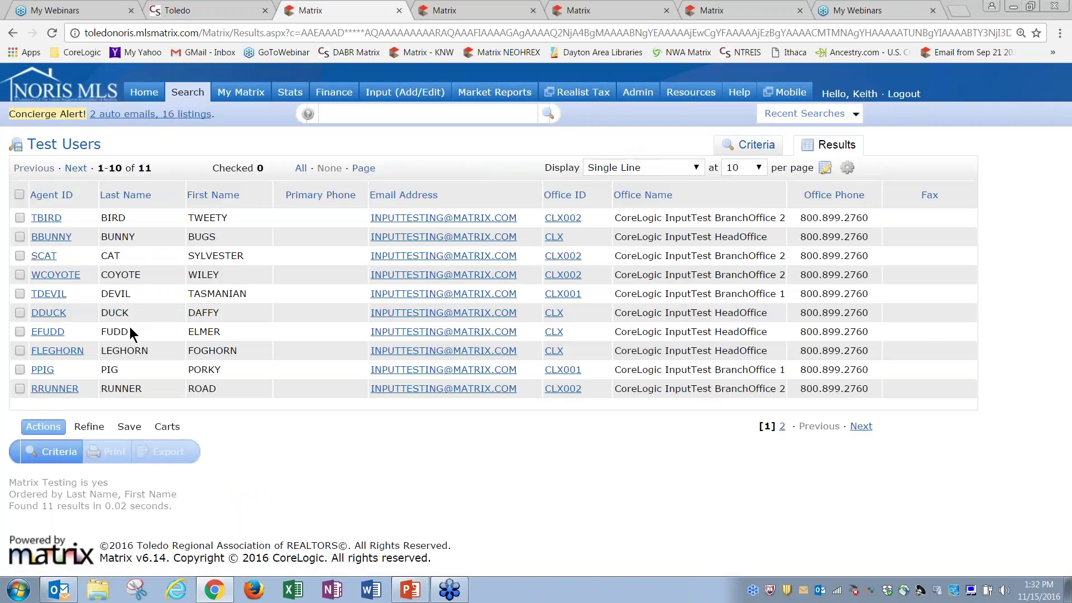
click(67, 390)
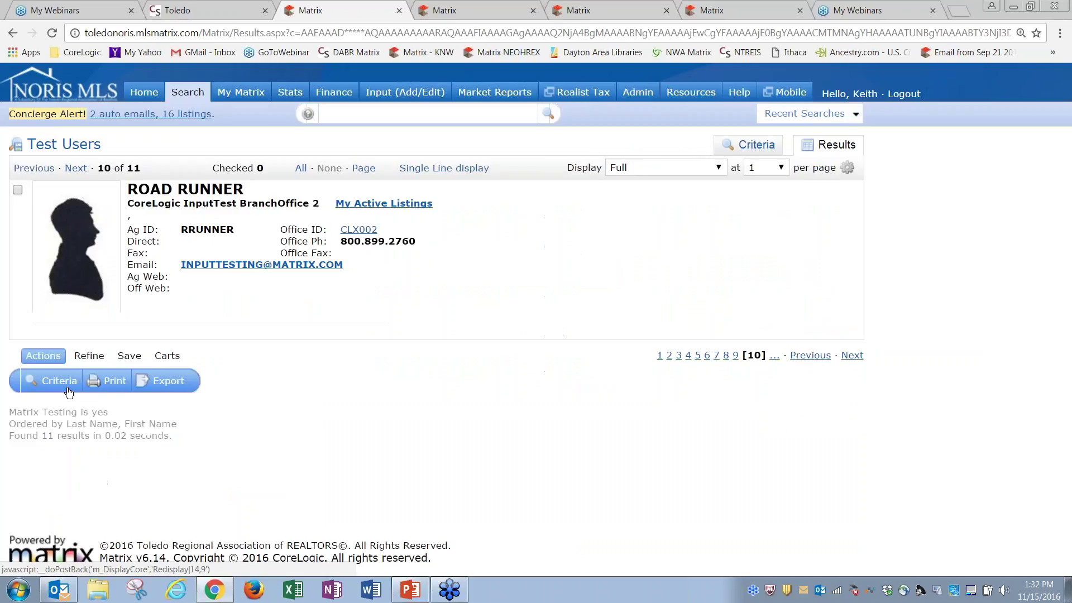
click(708, 167)
click(689, 208)
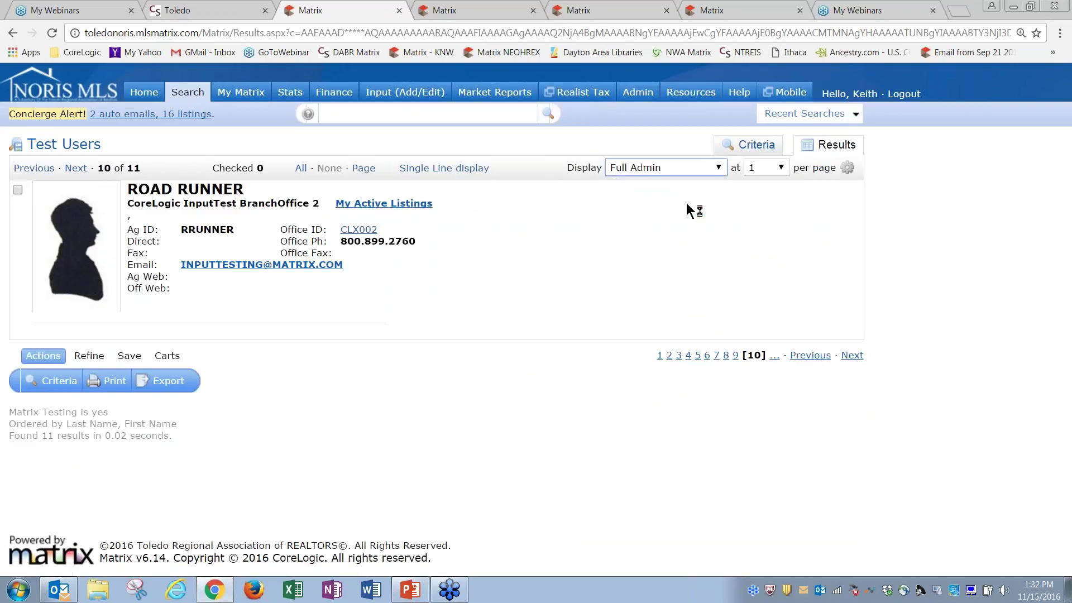
click(400, 219)
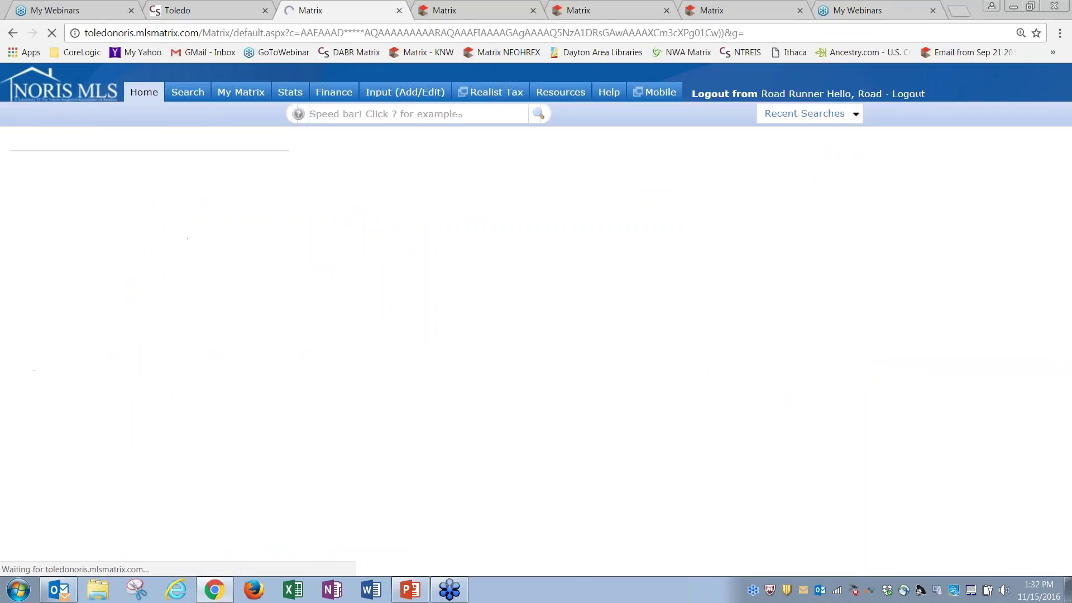
Try adding a new listing, then view the Radcliffe Drive listing's limited modify options and back out
click(398, 99)
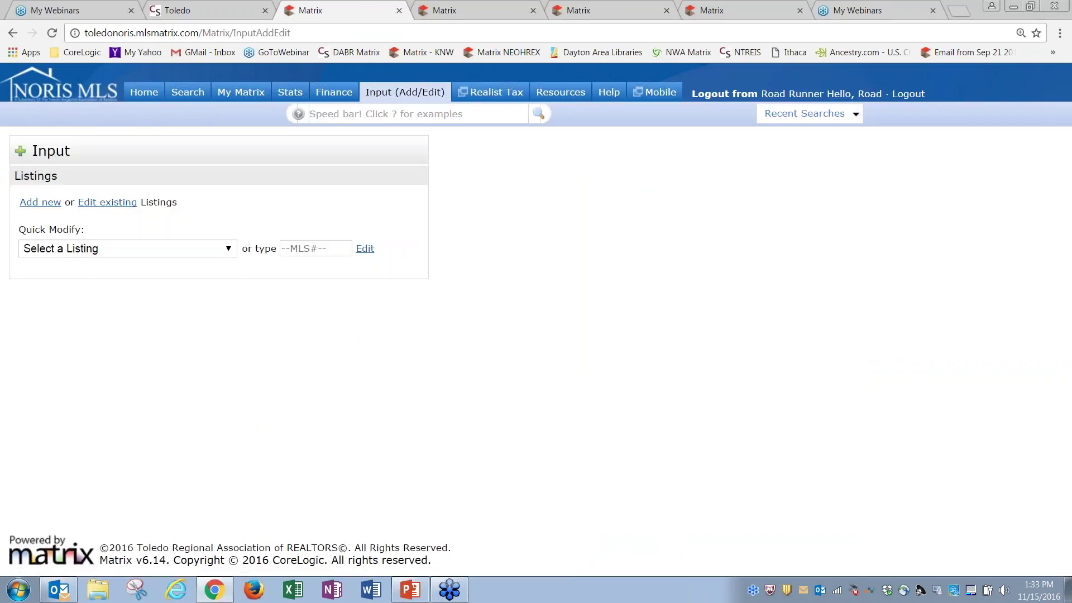
click(49, 206)
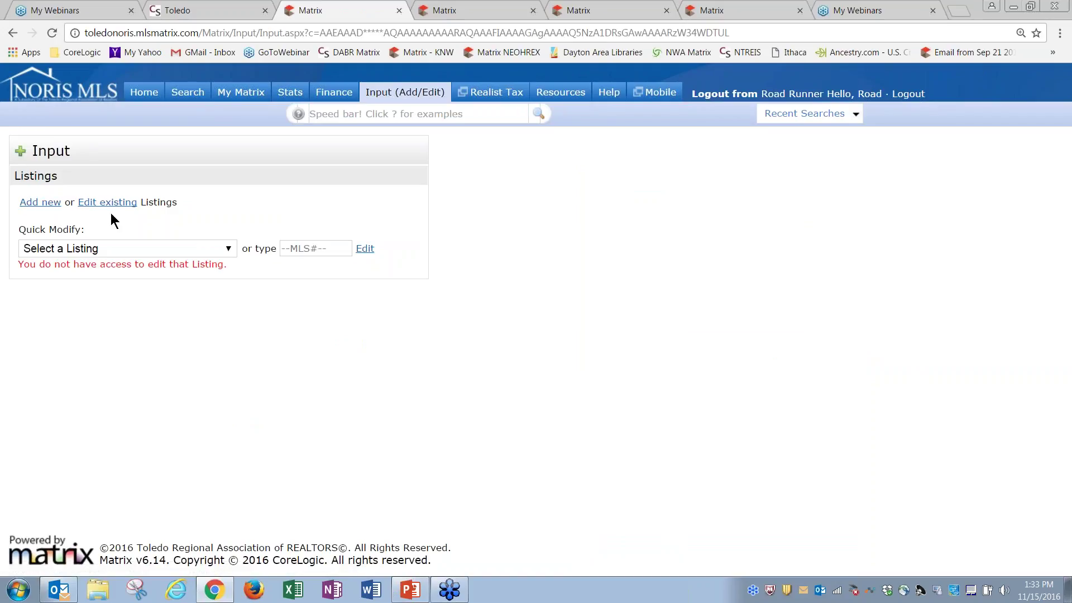
click(111, 253)
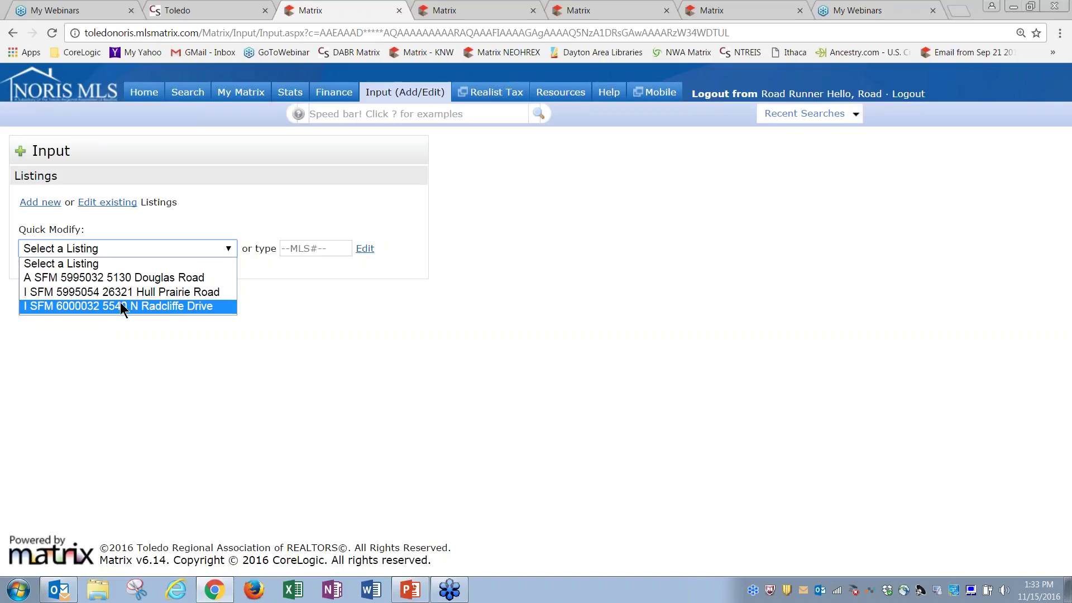
click(150, 304)
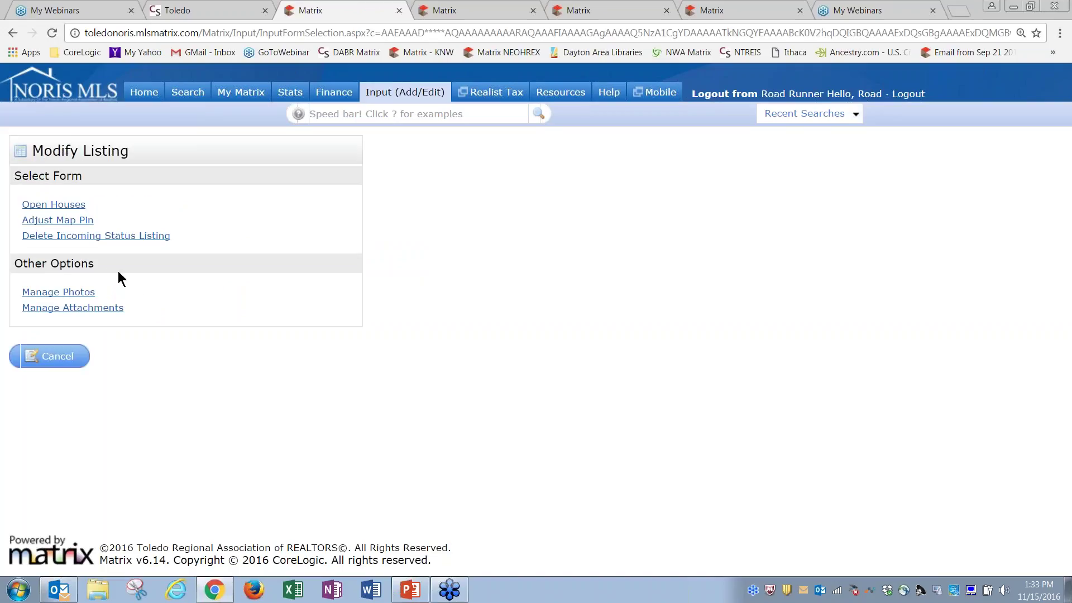
click(64, 360)
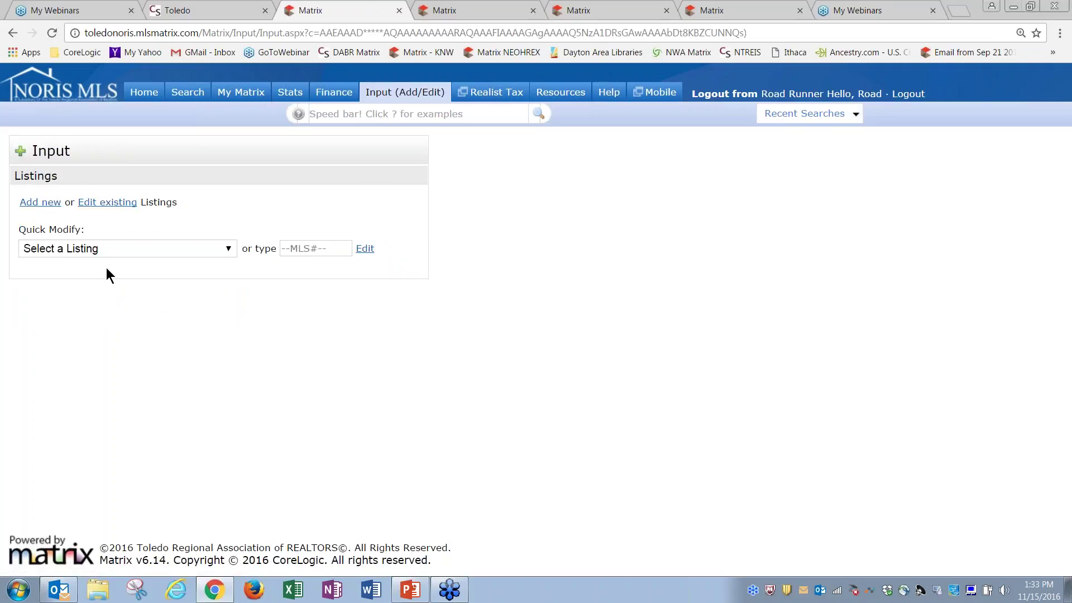
Reselect the Radcliffe Drive listing in Quick Modify, cancel without changes, and log out of the test agent
click(112, 250)
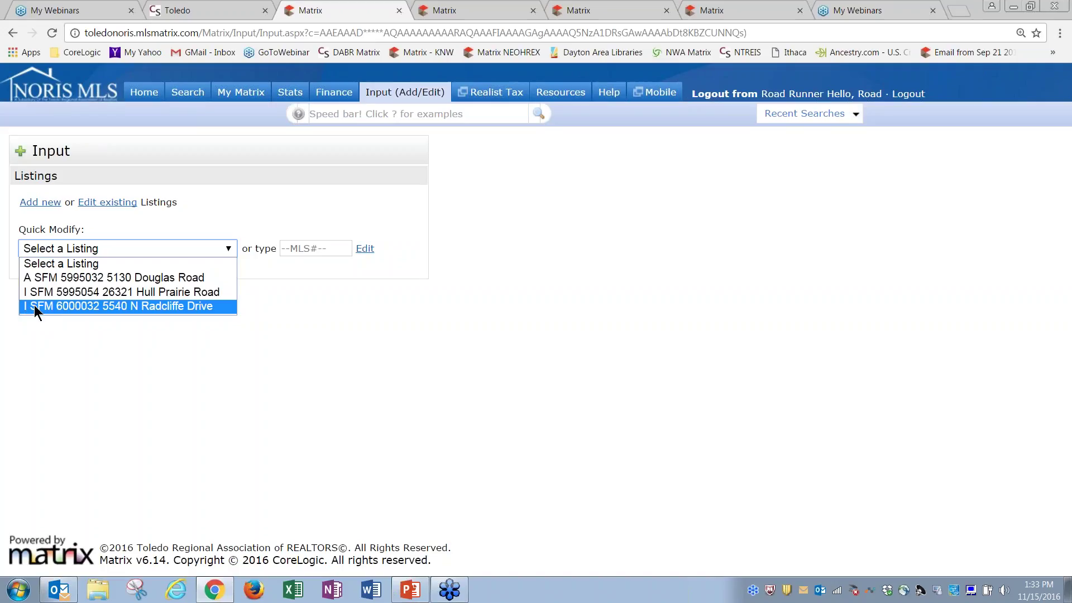
click(147, 307)
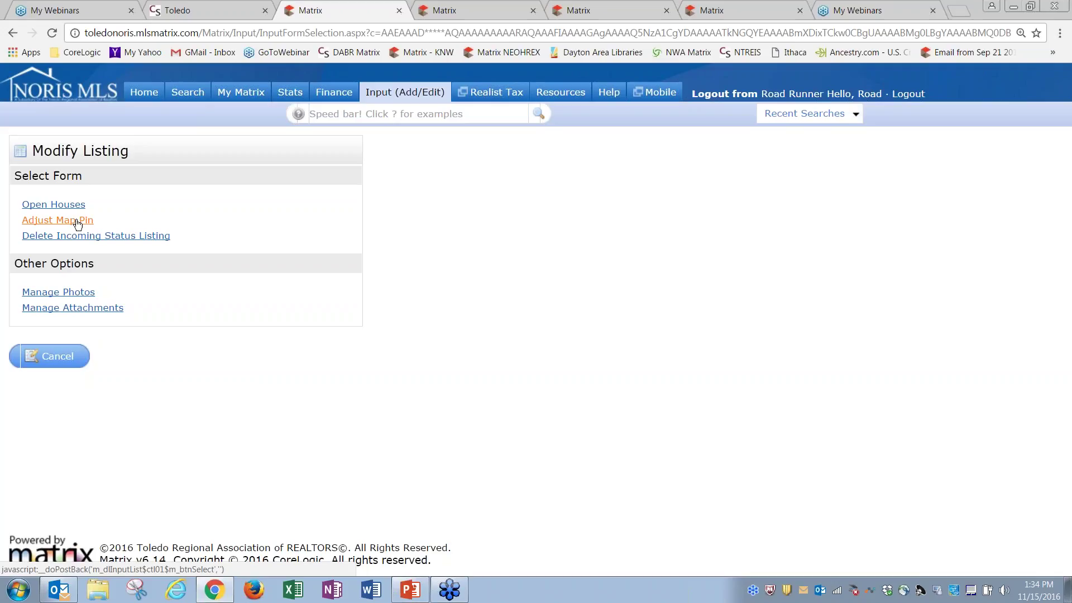
click(83, 293)
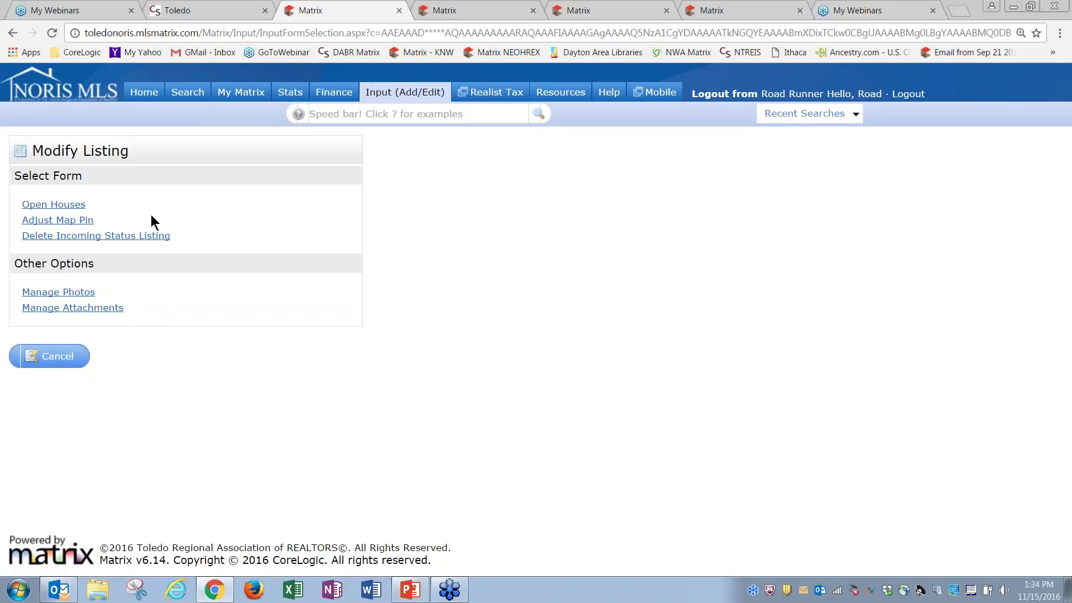
click(57, 356)
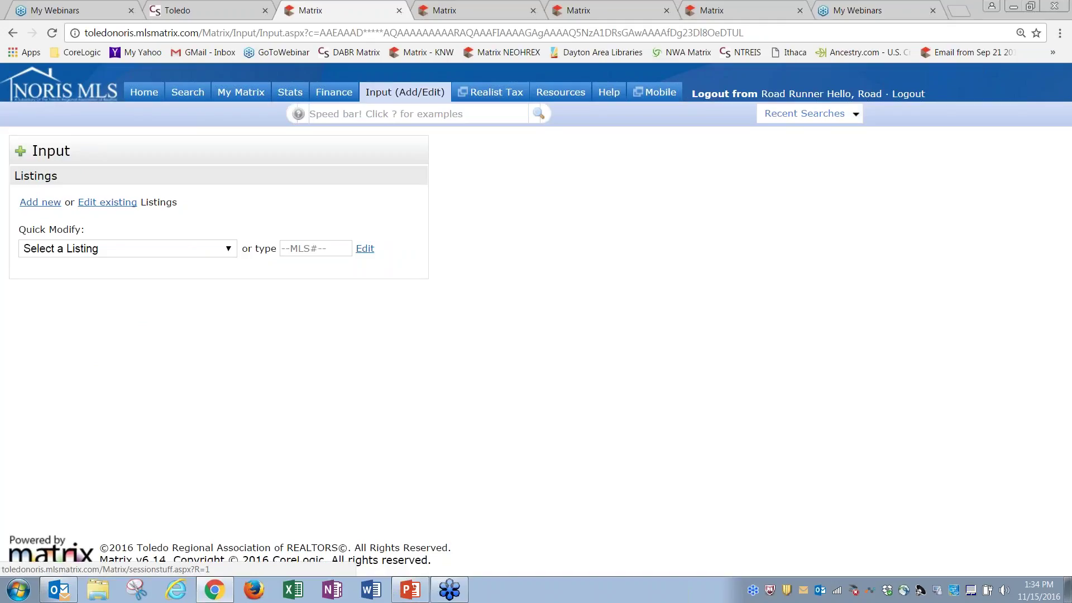
click(754, 94)
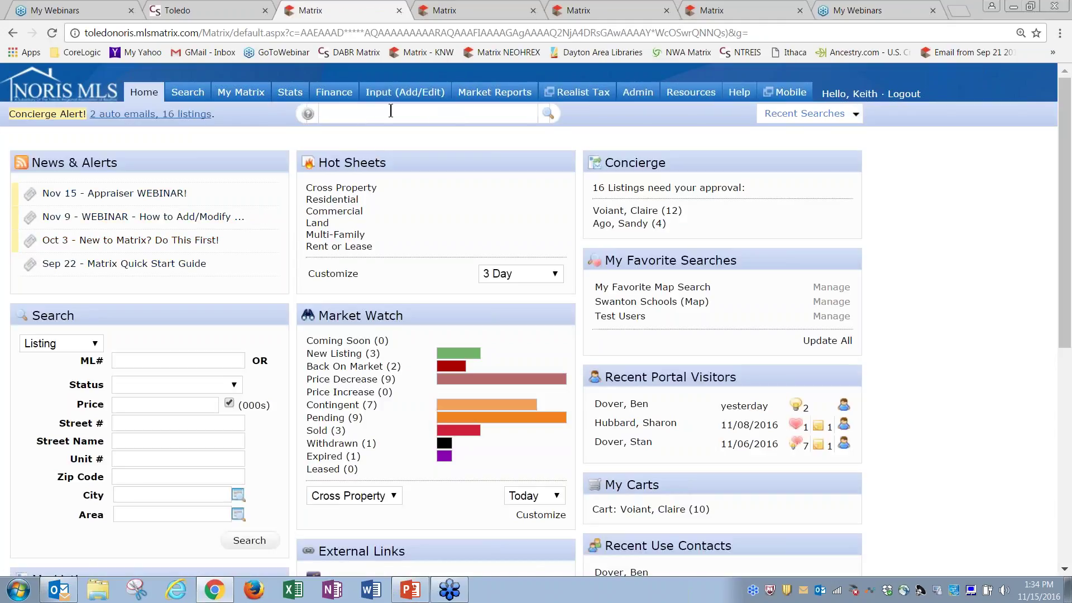
Rerun Test Users in Single Line view and log in as DDUCK, the HeadOffice user, with Full Admin display
click(799, 115)
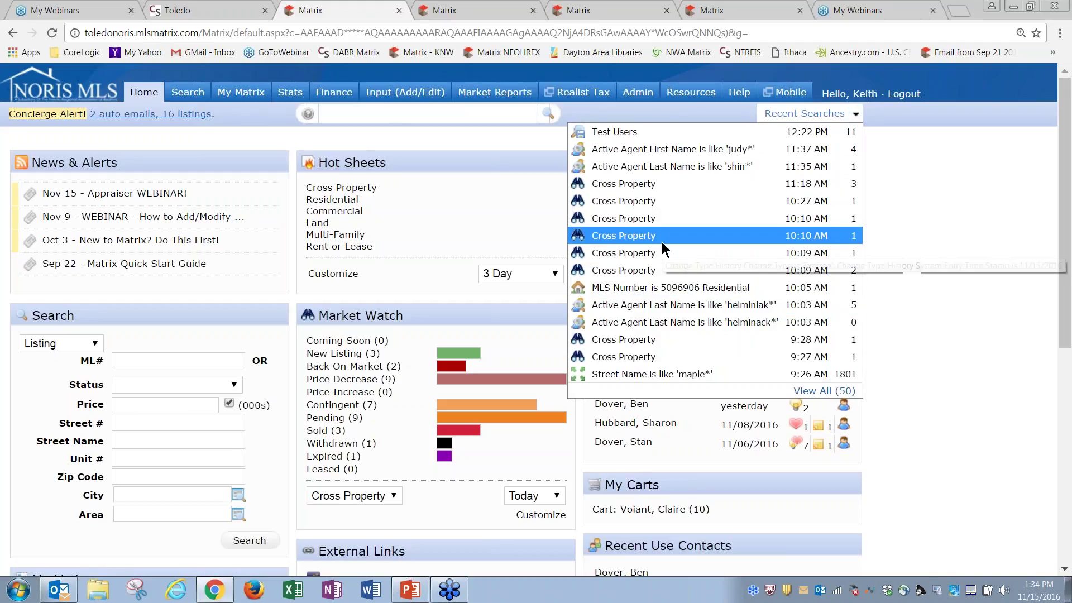
click(642, 132)
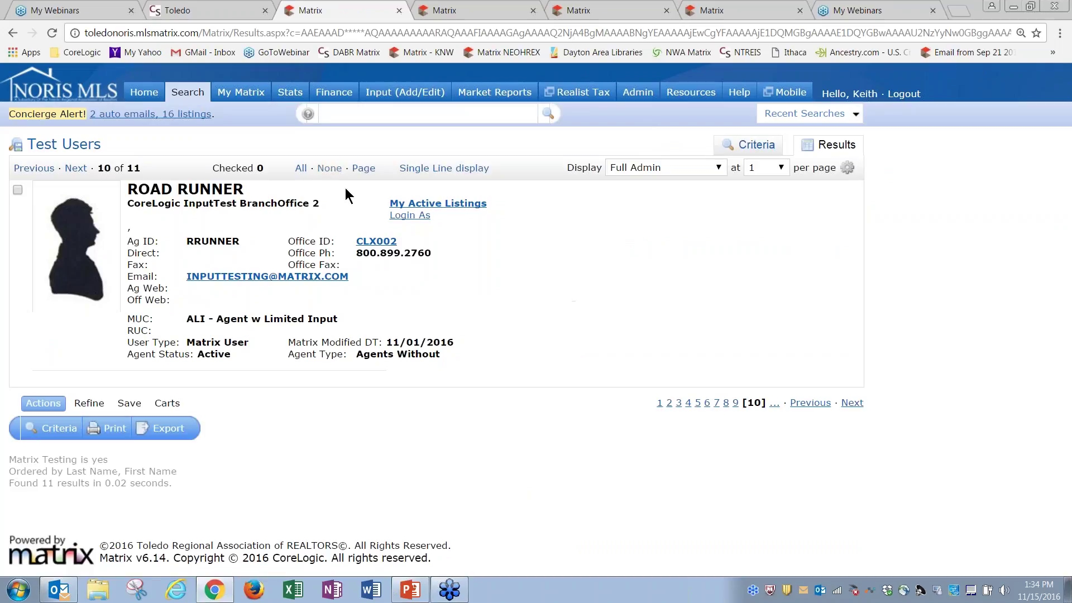
click(76, 169)
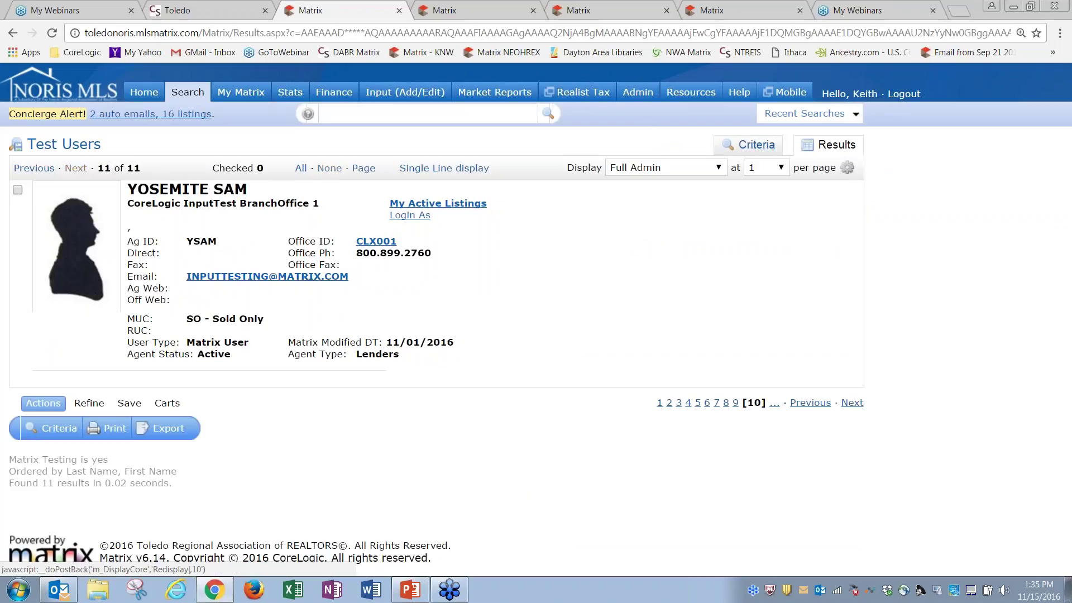
click(450, 168)
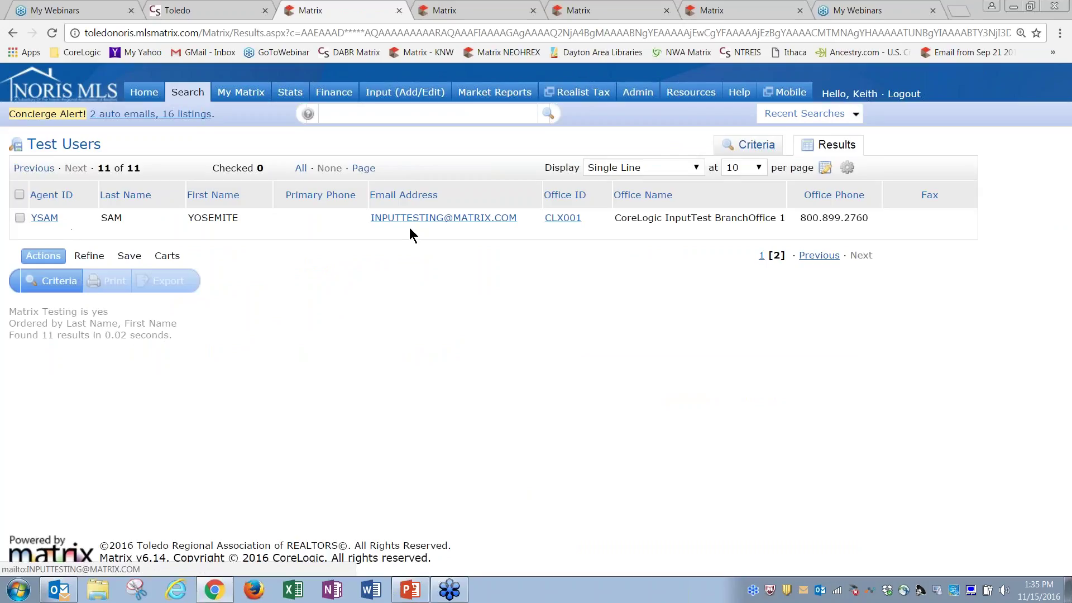
click(33, 168)
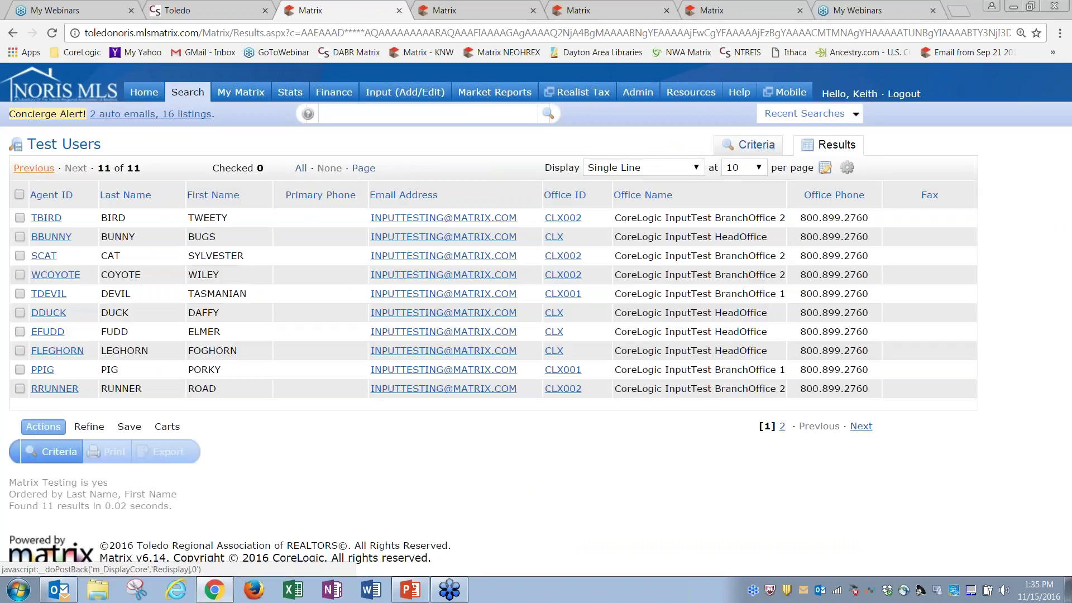
click(42, 314)
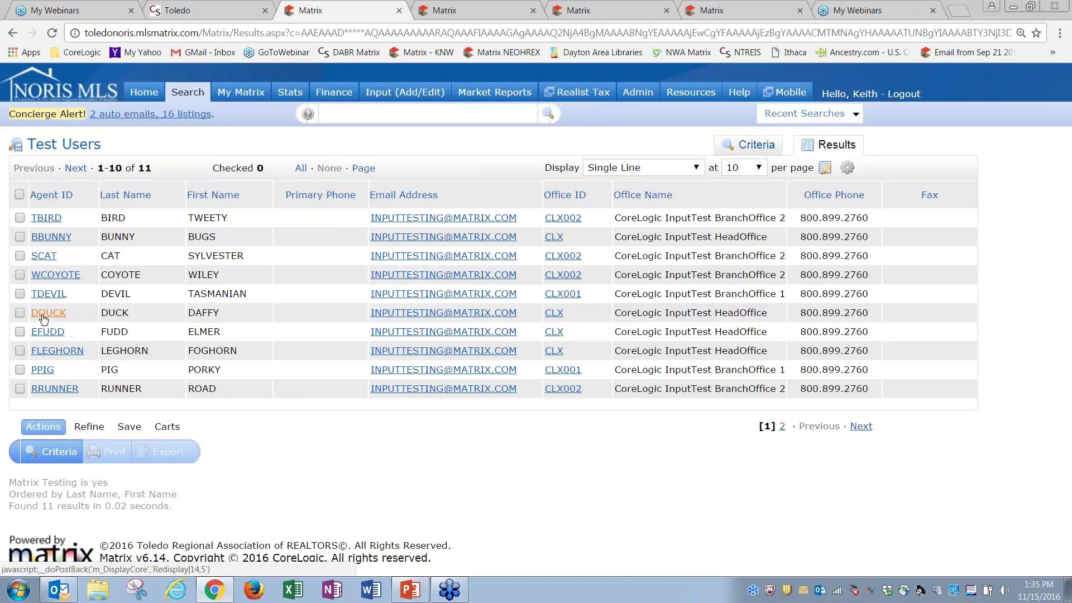
click(662, 166)
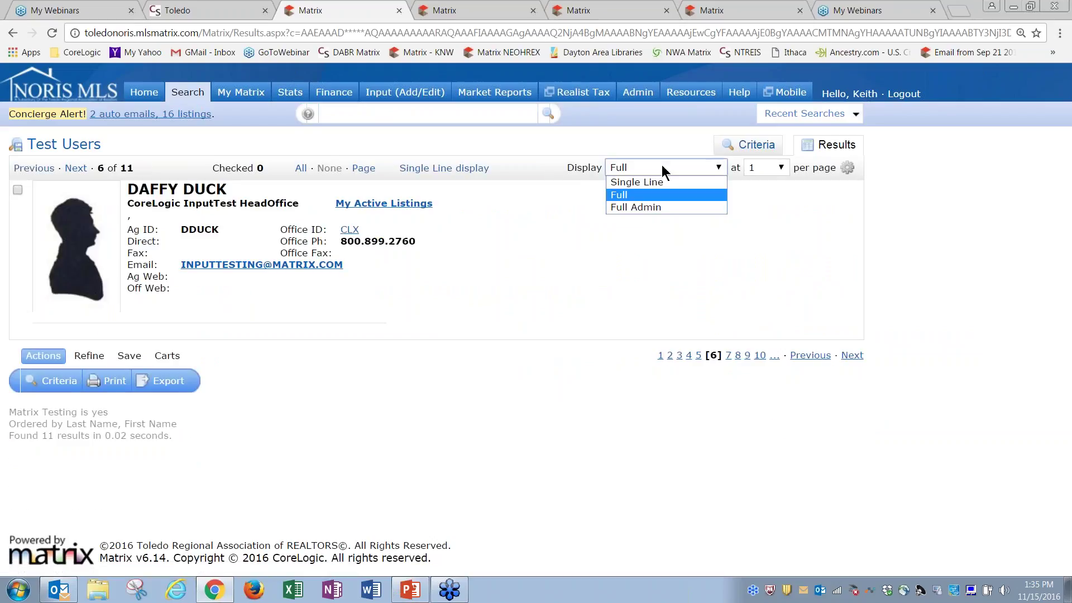
click(655, 208)
click(410, 216)
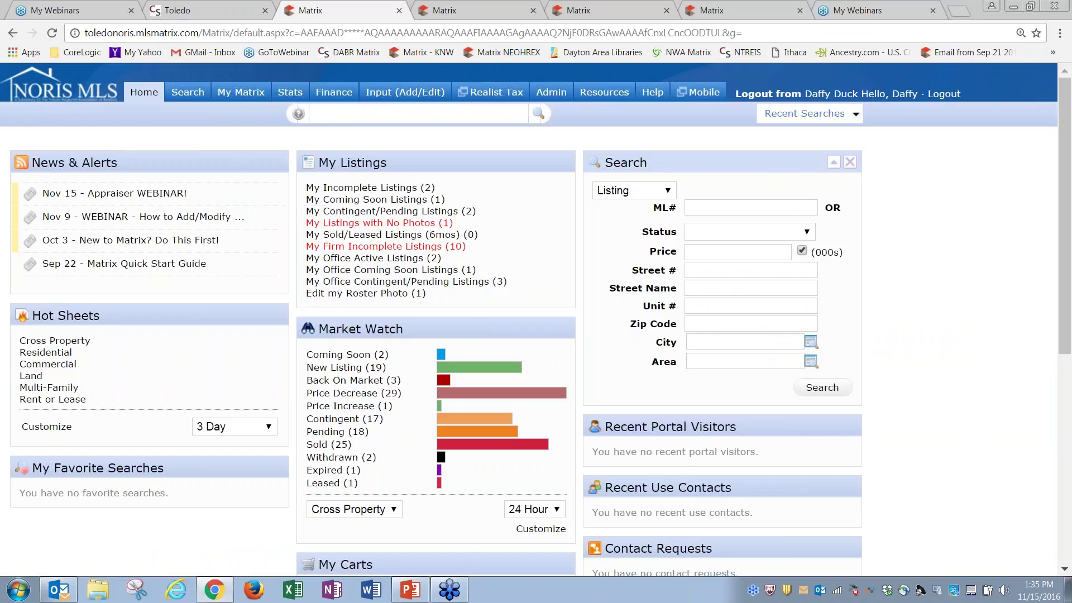
Start a new listing from a blank Single Family (Coming Soon) form under Input (Add/Edit)
click(405, 92)
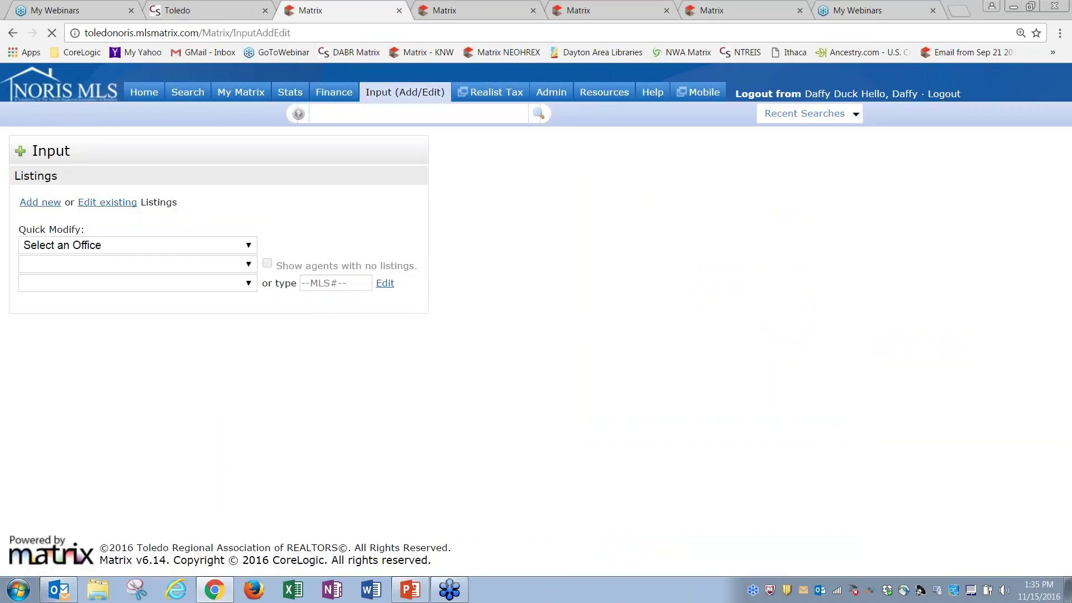
click(41, 203)
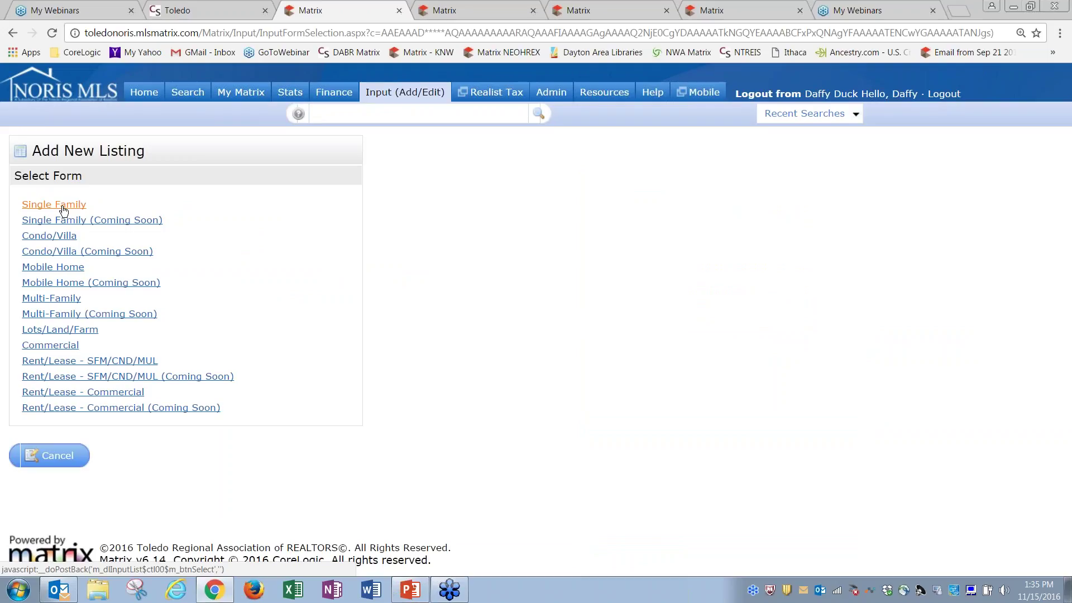
click(119, 221)
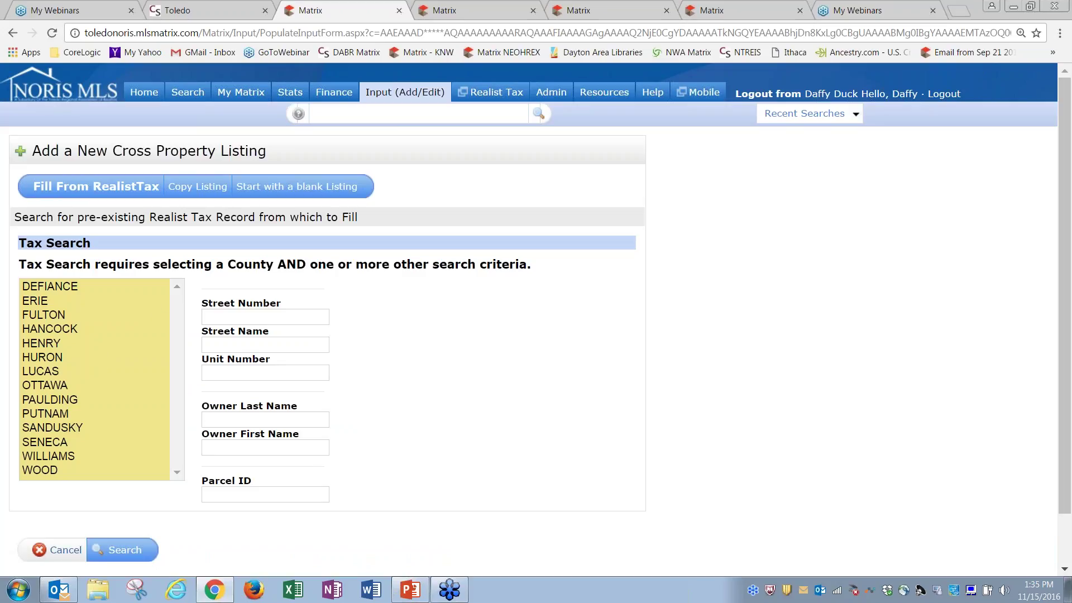
click(291, 189)
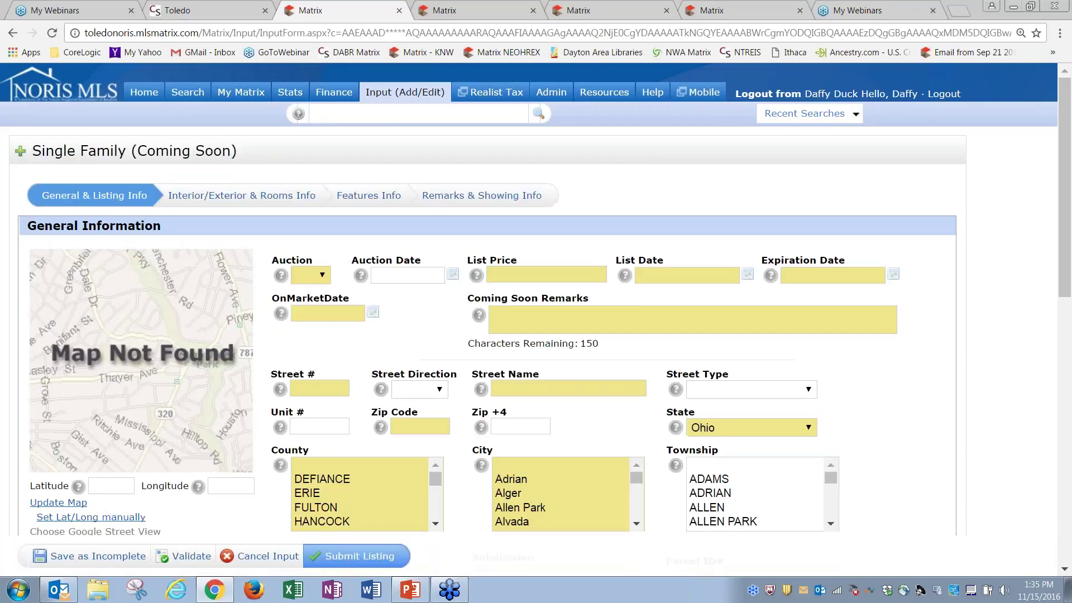
Set the List Date to 11/11/2016 and bring up the OnMarketDate calendar
click(316, 313)
mouse_move(1067, 269)
mouse_down()
mouse_move(1067, 447)
mouse_move(1068, 278)
mouse_up()
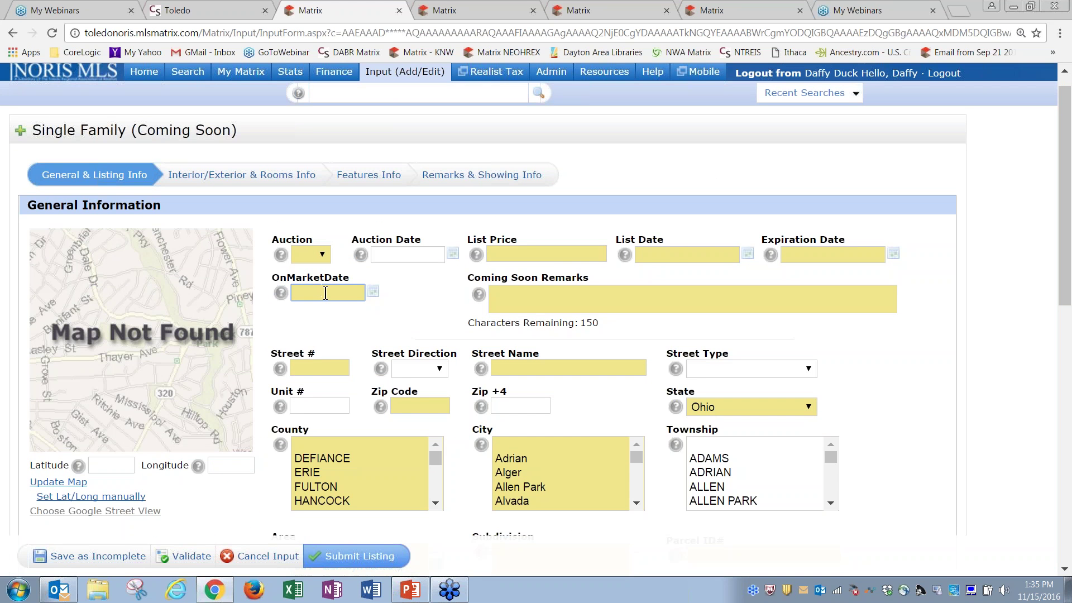
click(748, 254)
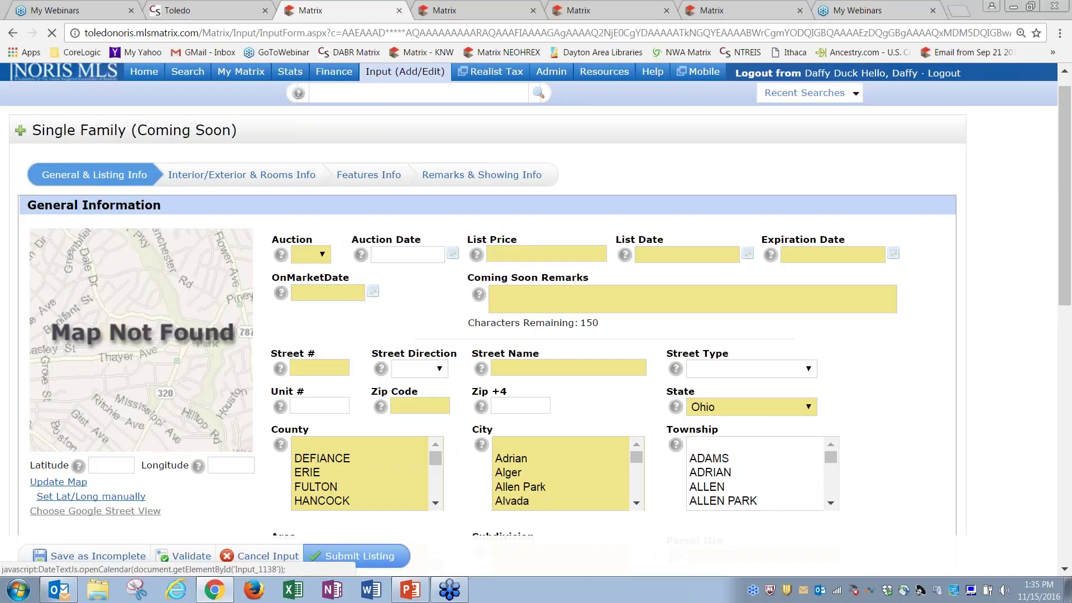
click(695, 367)
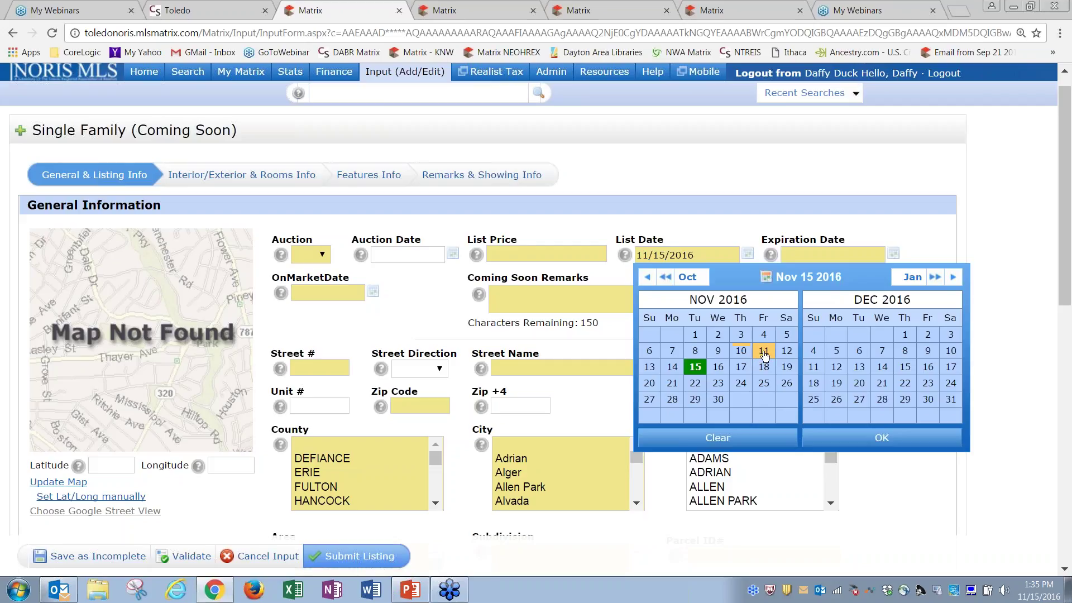
click(764, 352)
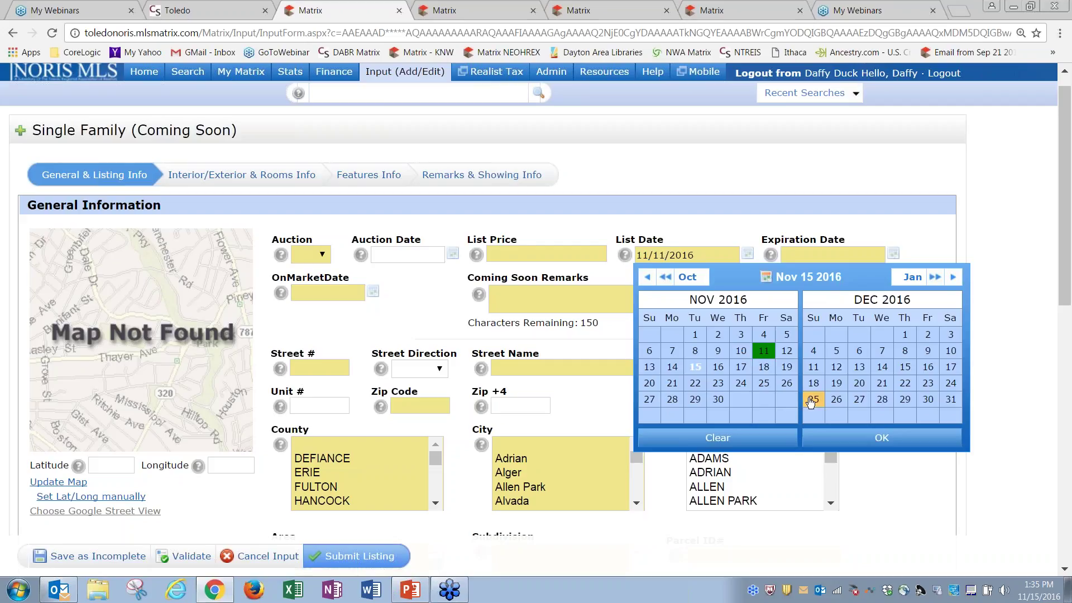
click(858, 446)
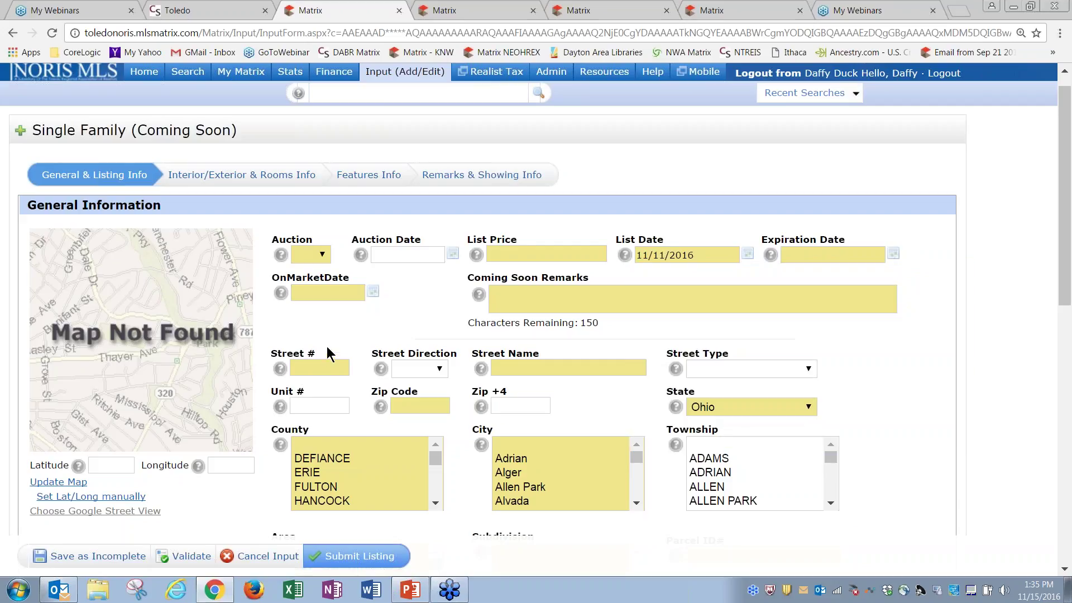
click(373, 292)
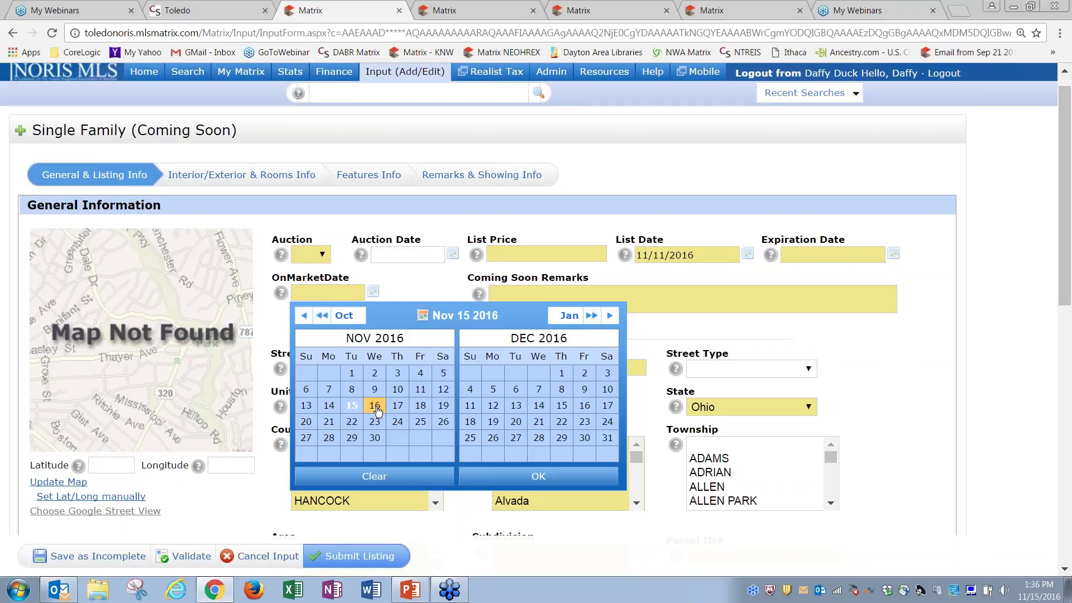
Pick November 19, 2016 as the OnMarketDate, replacing an initial choice of the 16th
click(376, 410)
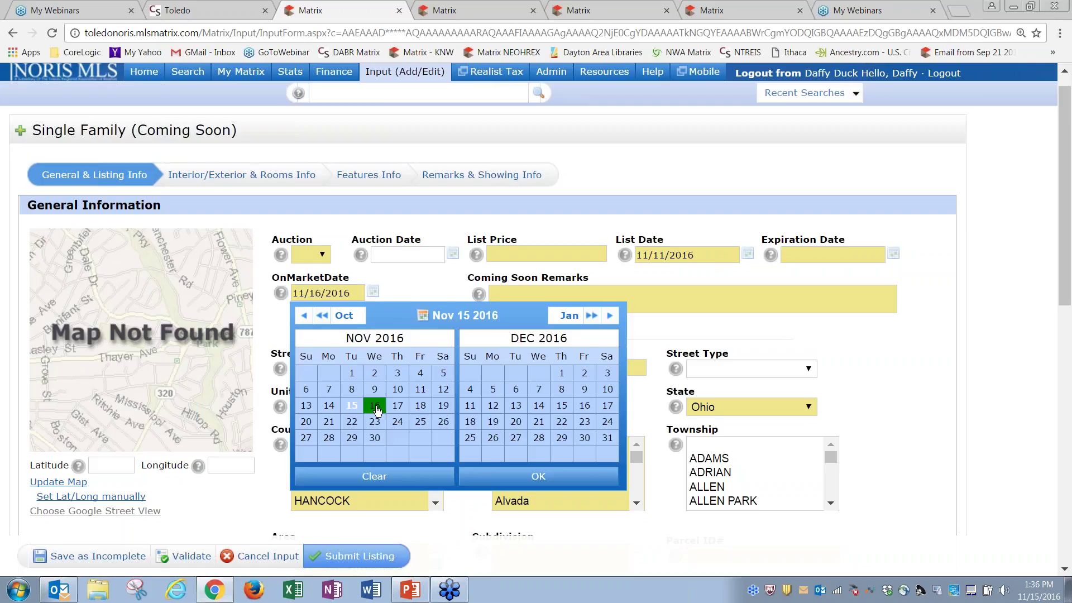
click(501, 477)
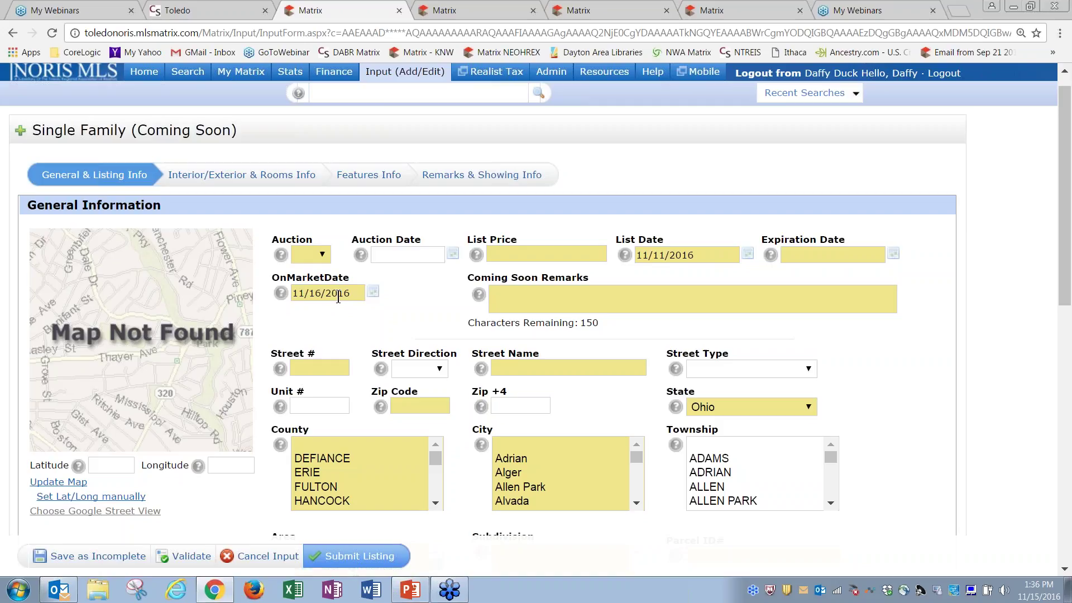
click(372, 292)
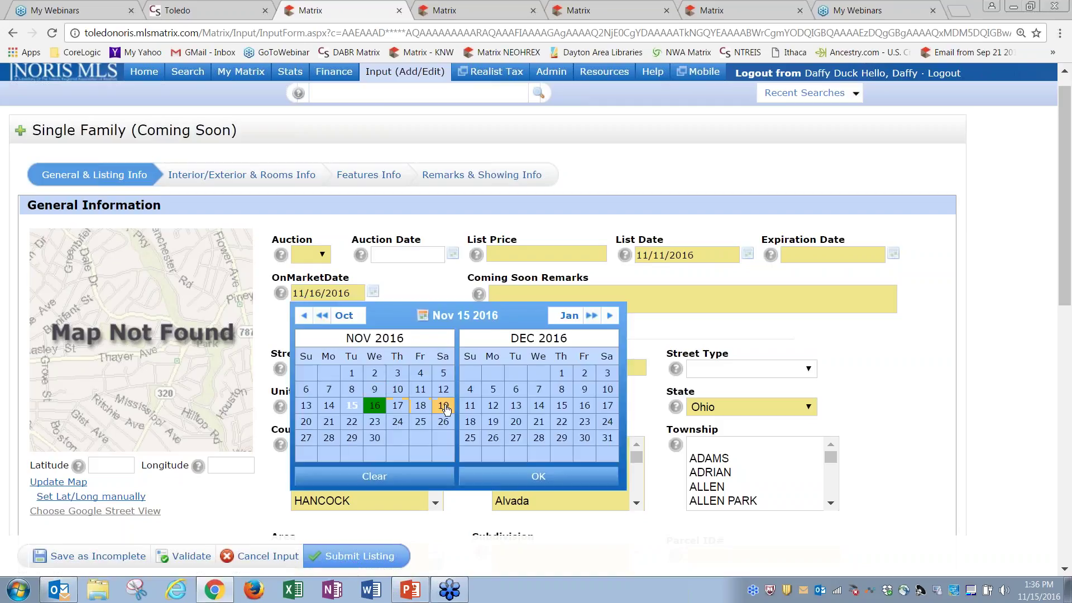
click(442, 406)
click(539, 476)
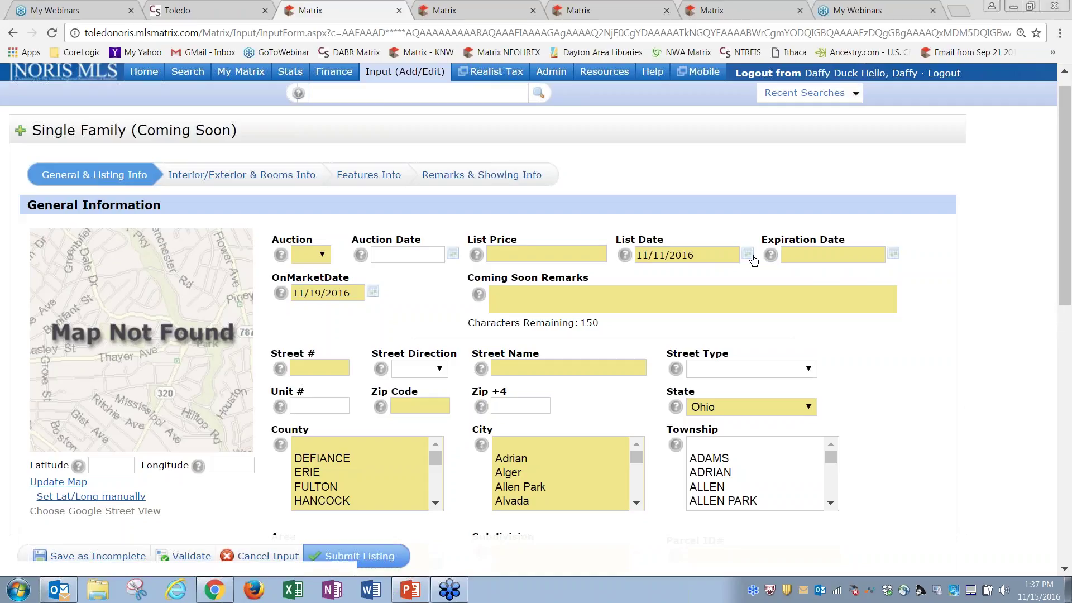
mouse_move(1064, 220)
mouse_down()
mouse_move(1066, 323)
mouse_move(1066, 201)
mouse_up()
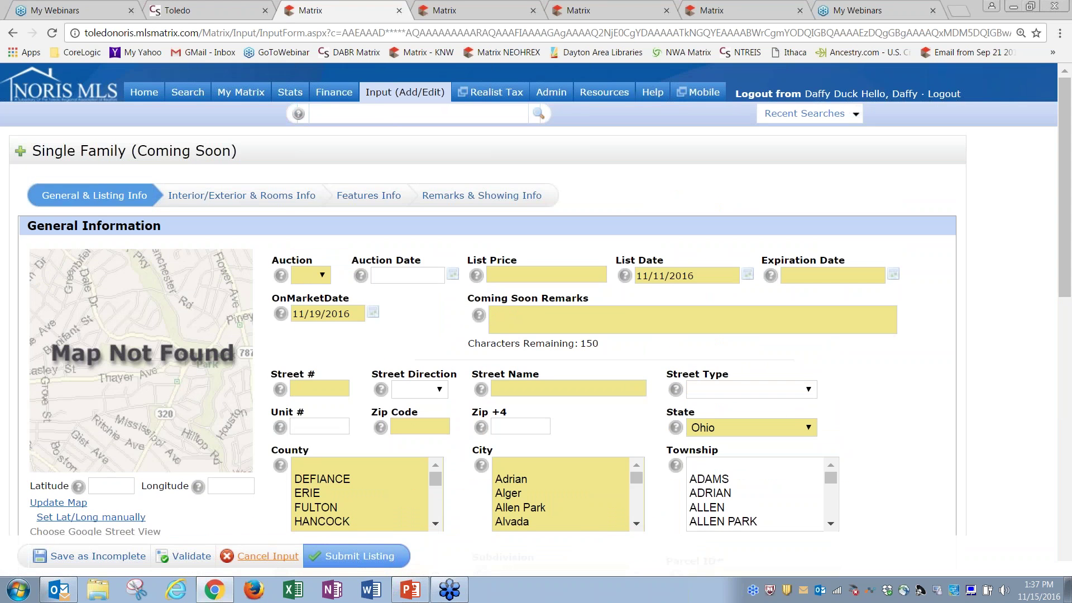
Cancel the Coming Soon listing input, confirm with OK, and back out to the Input page
click(269, 558)
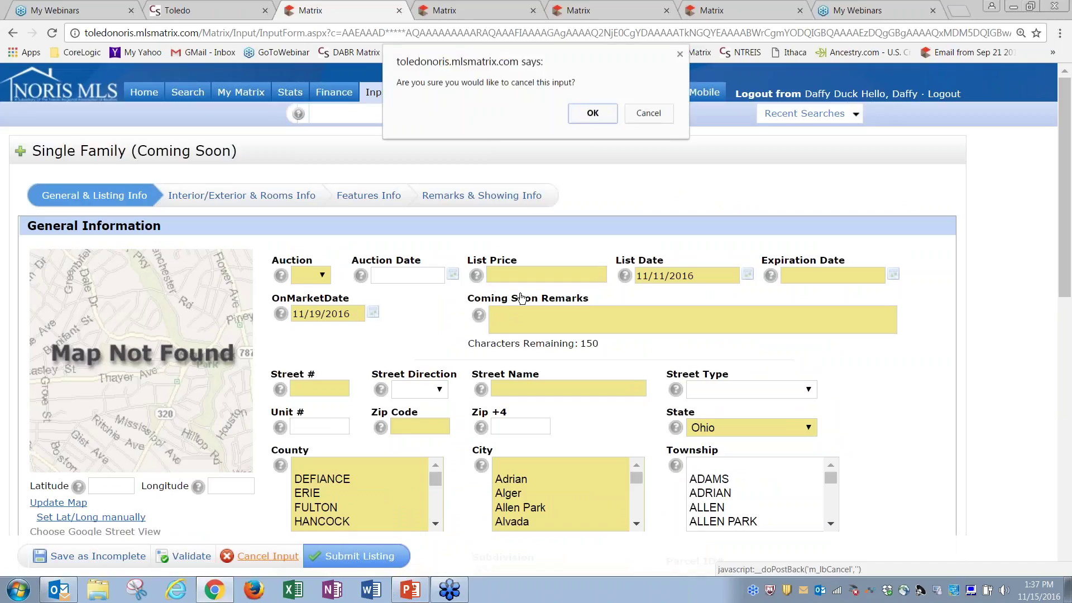
click(594, 115)
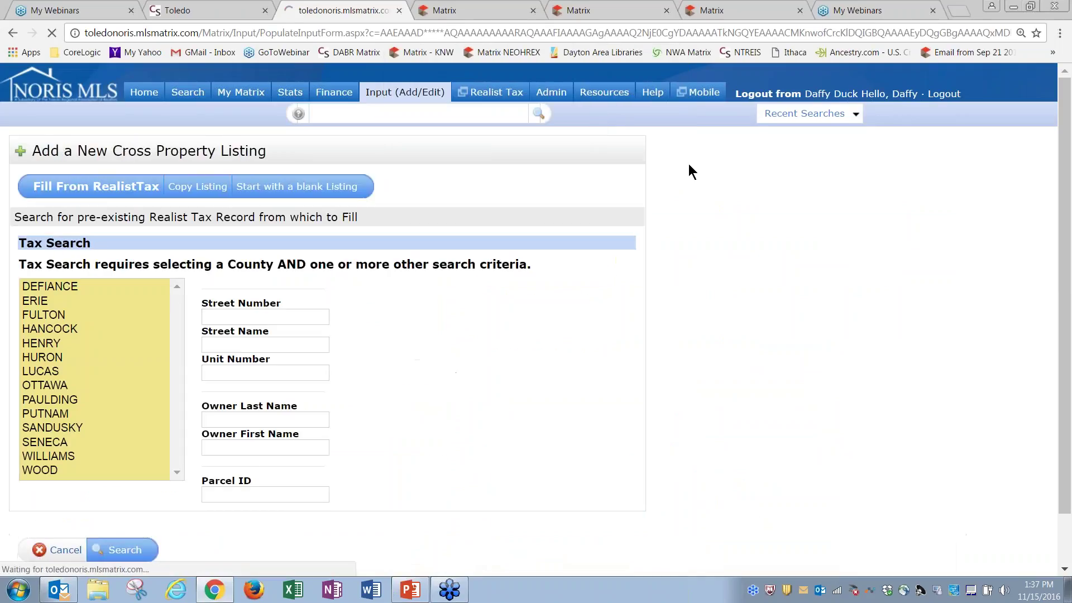
click(65, 552)
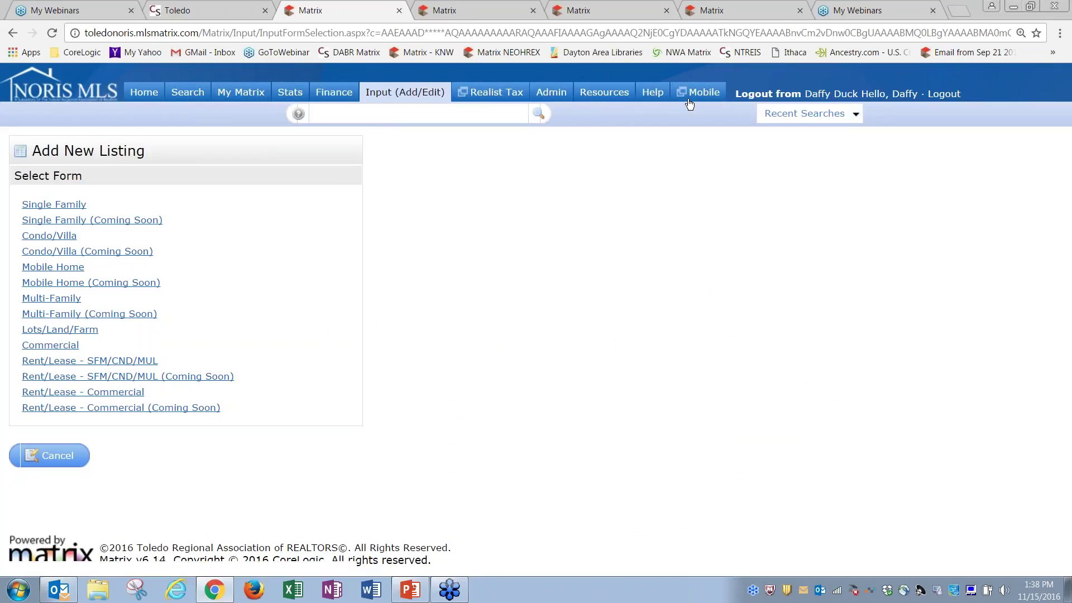
click(56, 455)
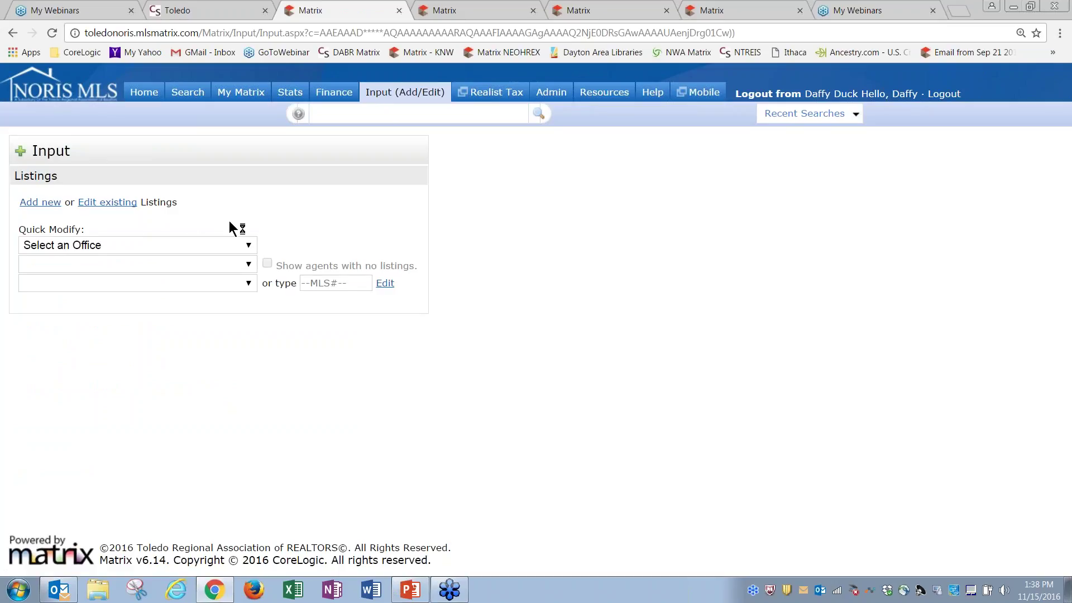
Choose HeadOffice as the Quick Modify office and browse its agents
click(235, 245)
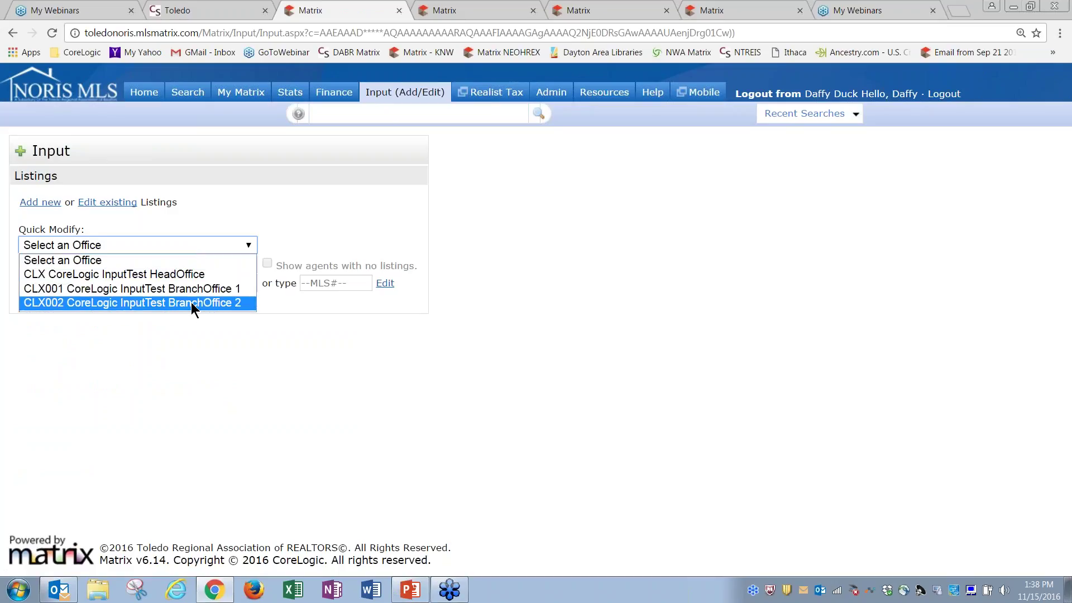
click(190, 275)
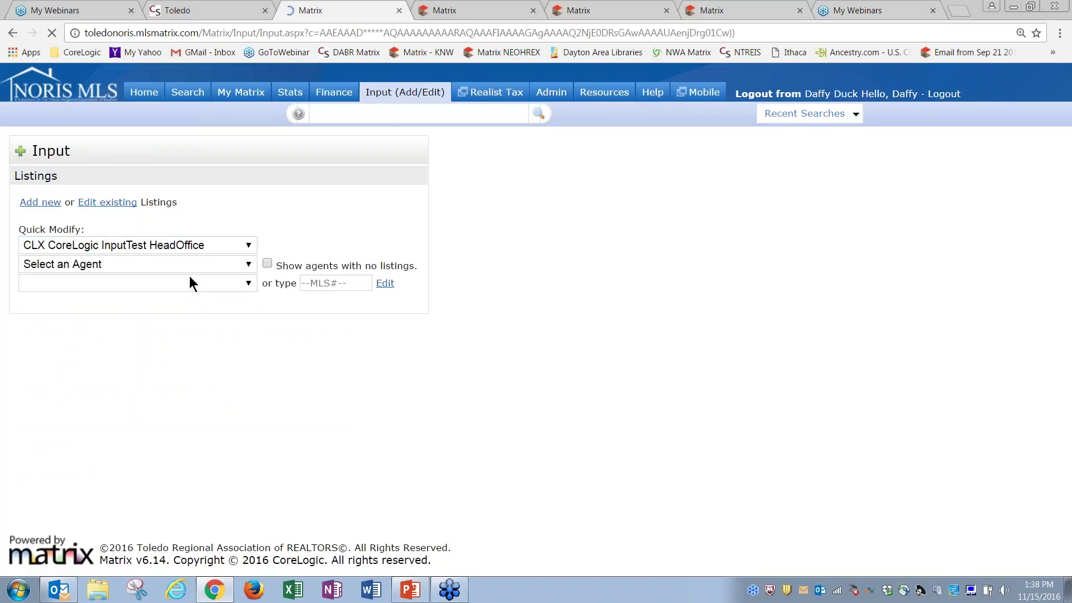
click(153, 264)
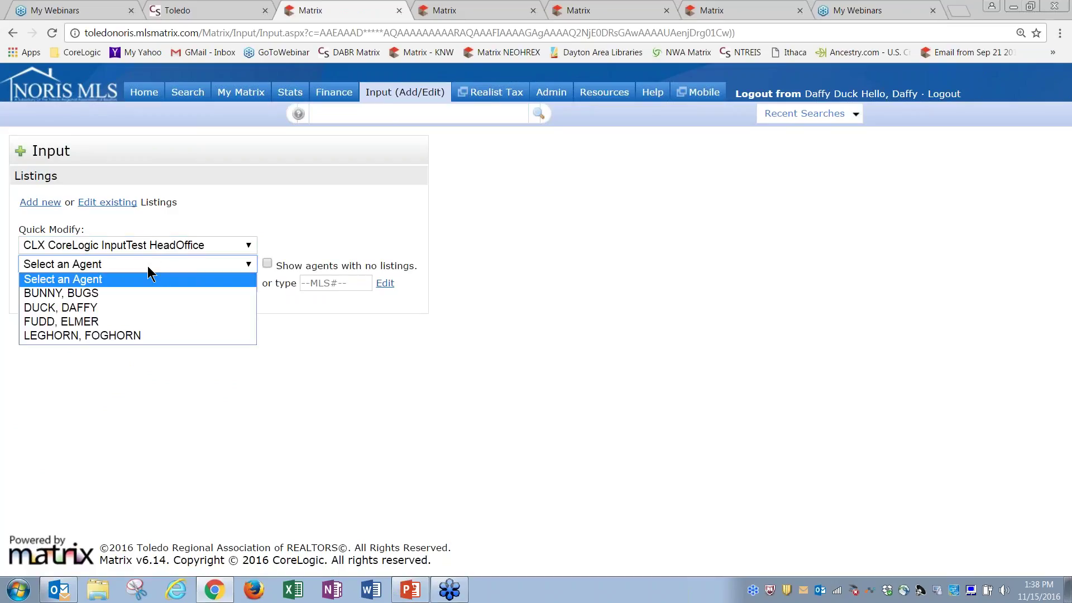
click(237, 394)
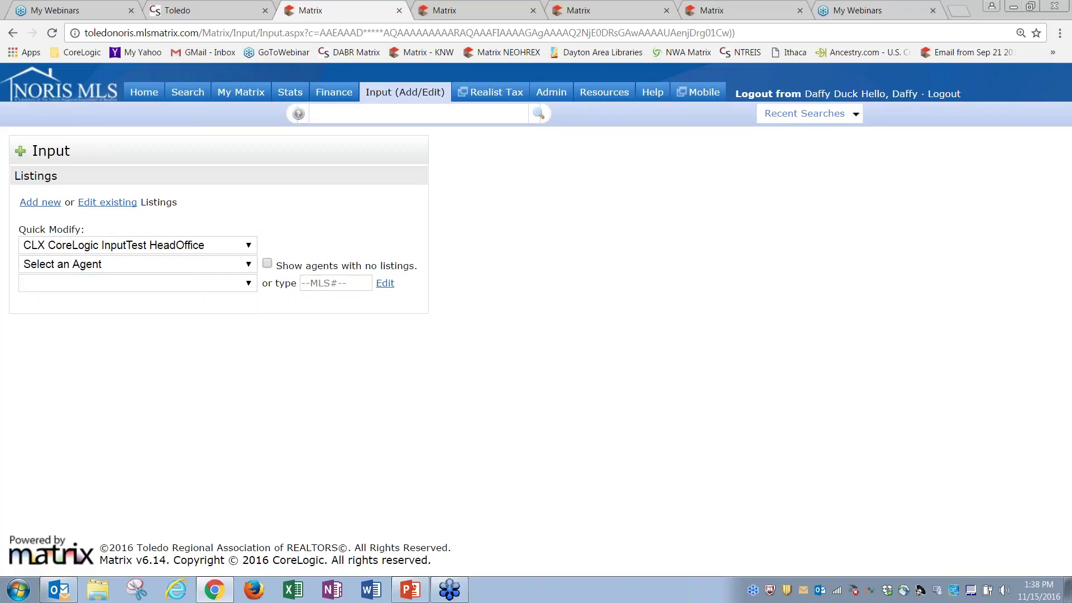
click(173, 246)
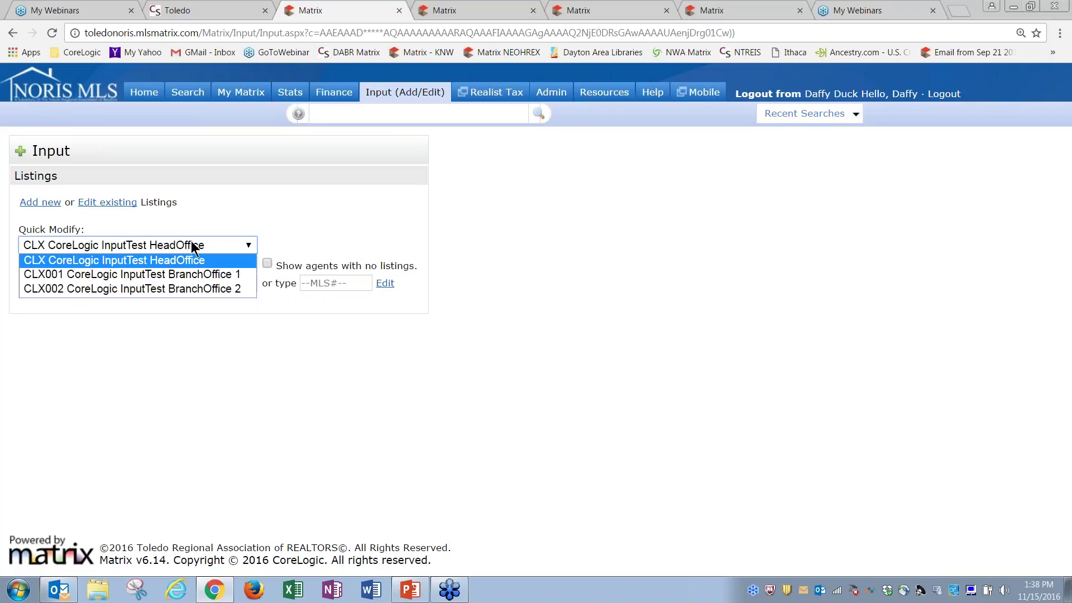
click(194, 218)
click(170, 266)
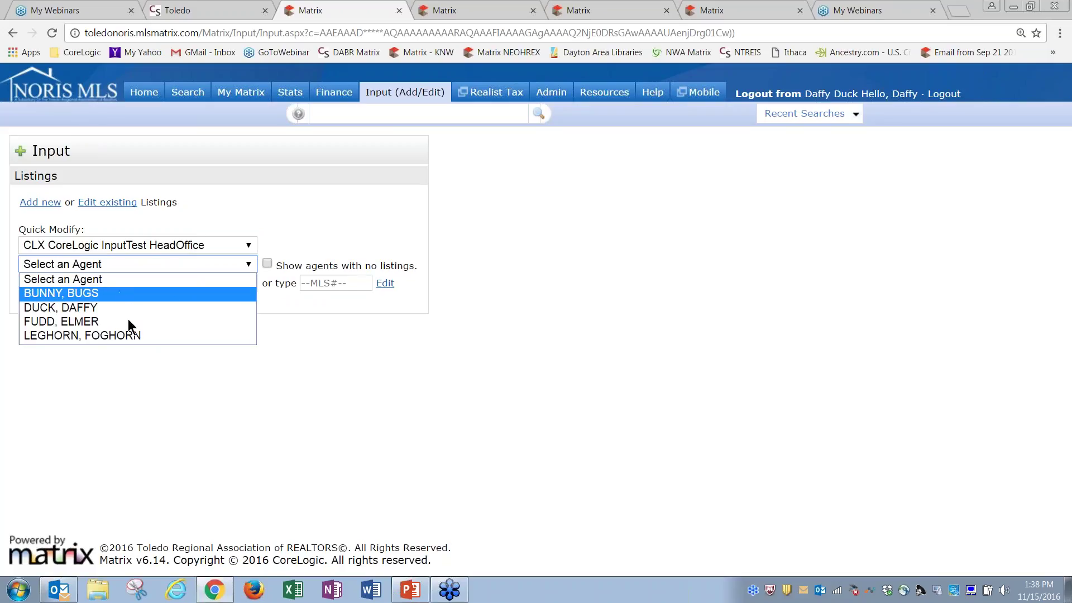
Compare the first and second agents' listings, keeping the second agent and showing their five listings
click(103, 306)
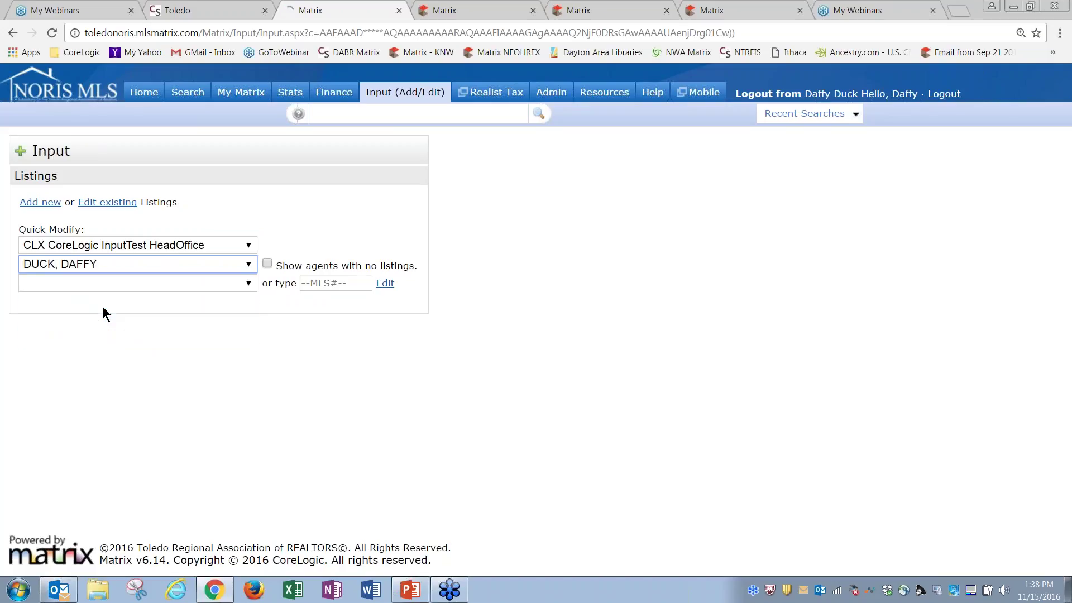
click(103, 264)
click(99, 280)
click(119, 283)
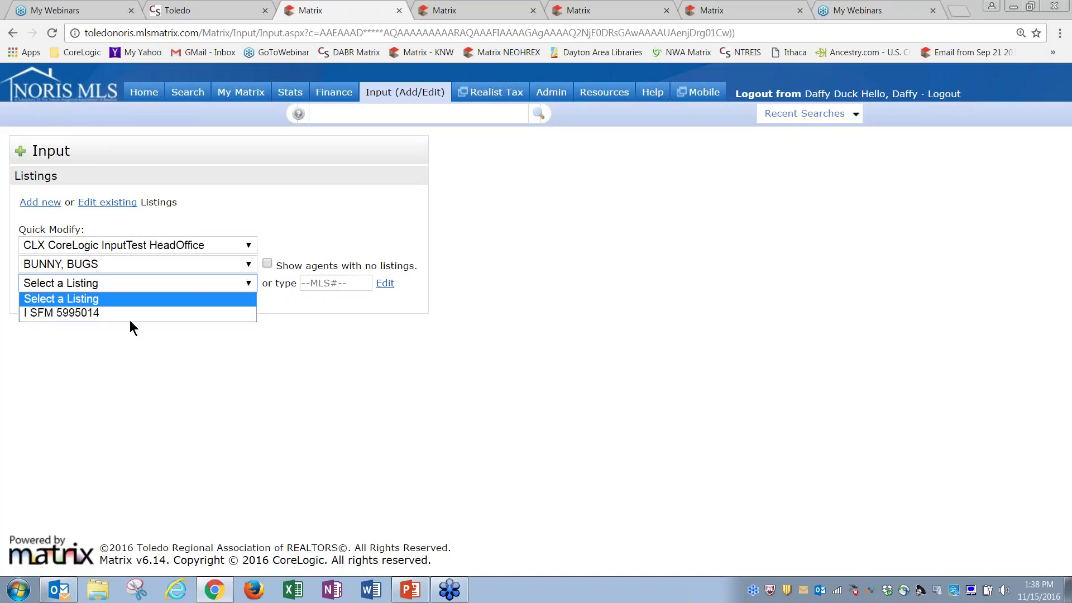
click(127, 367)
click(164, 271)
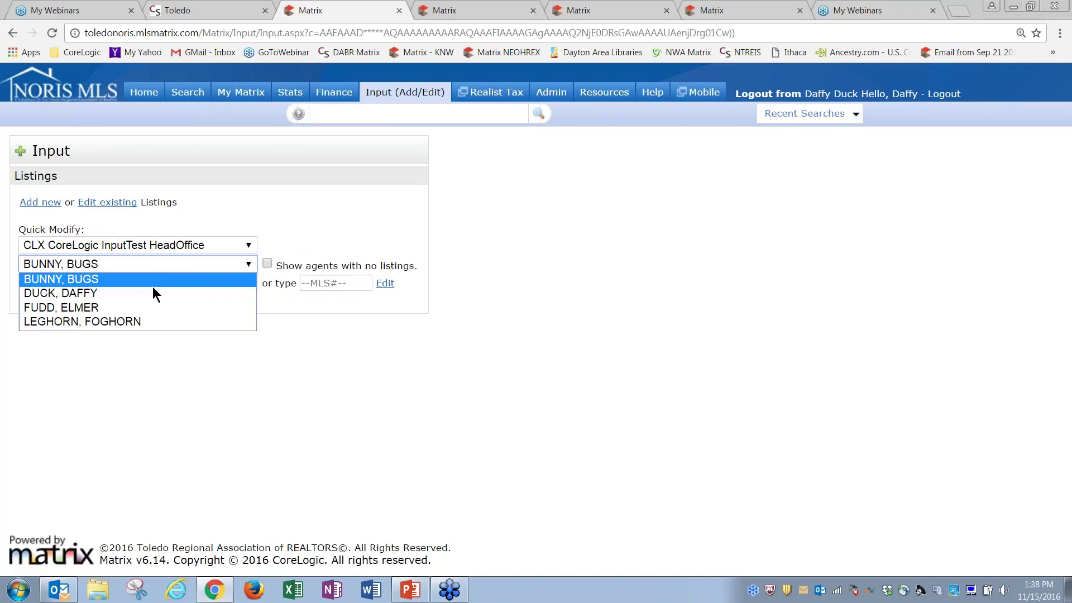
click(153, 292)
click(180, 283)
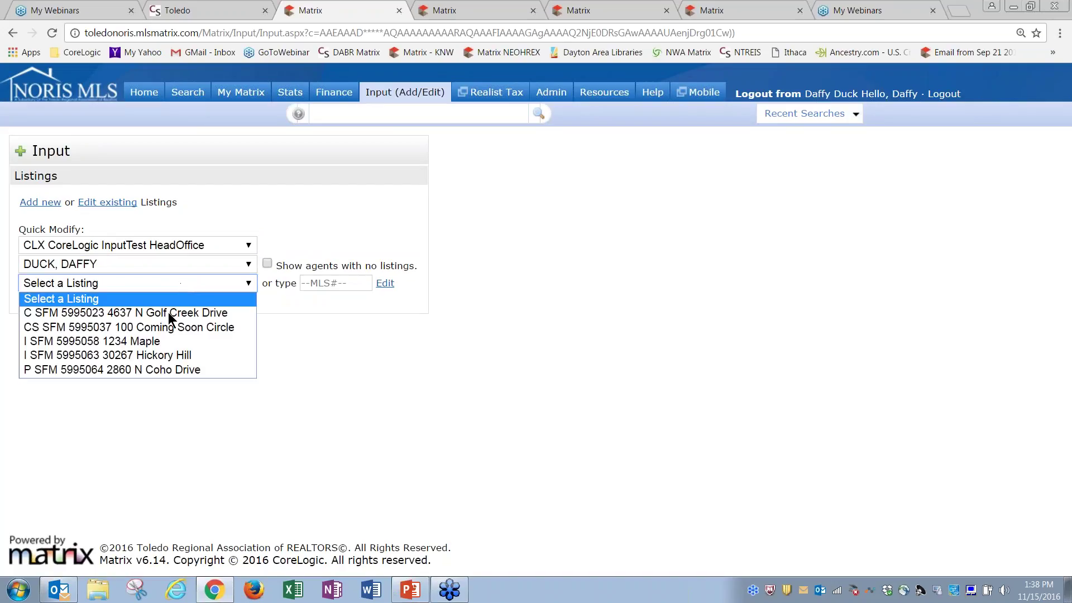
click(266, 373)
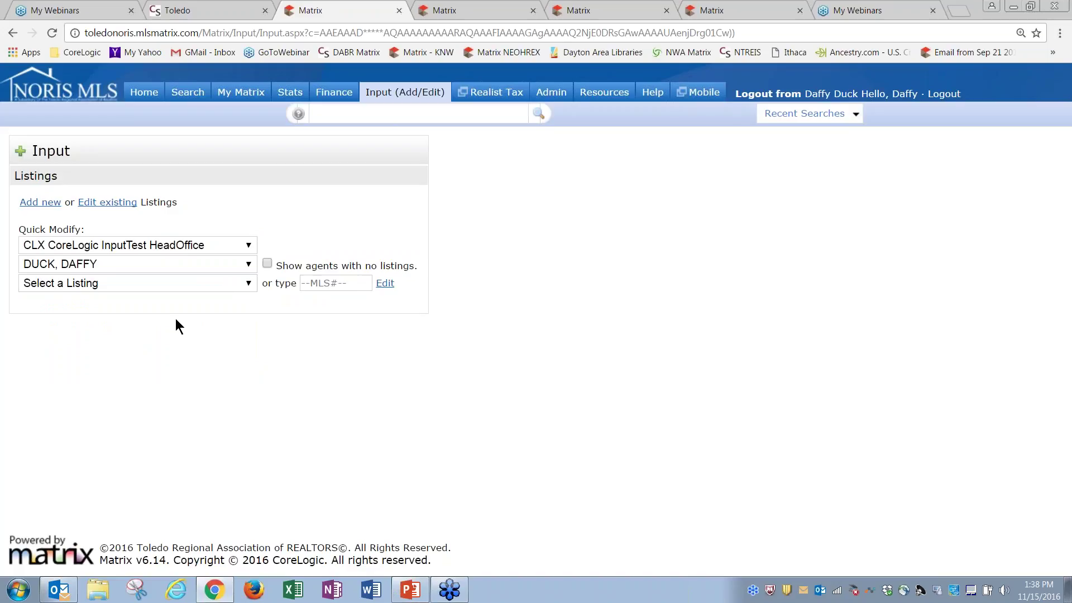
click(90, 265)
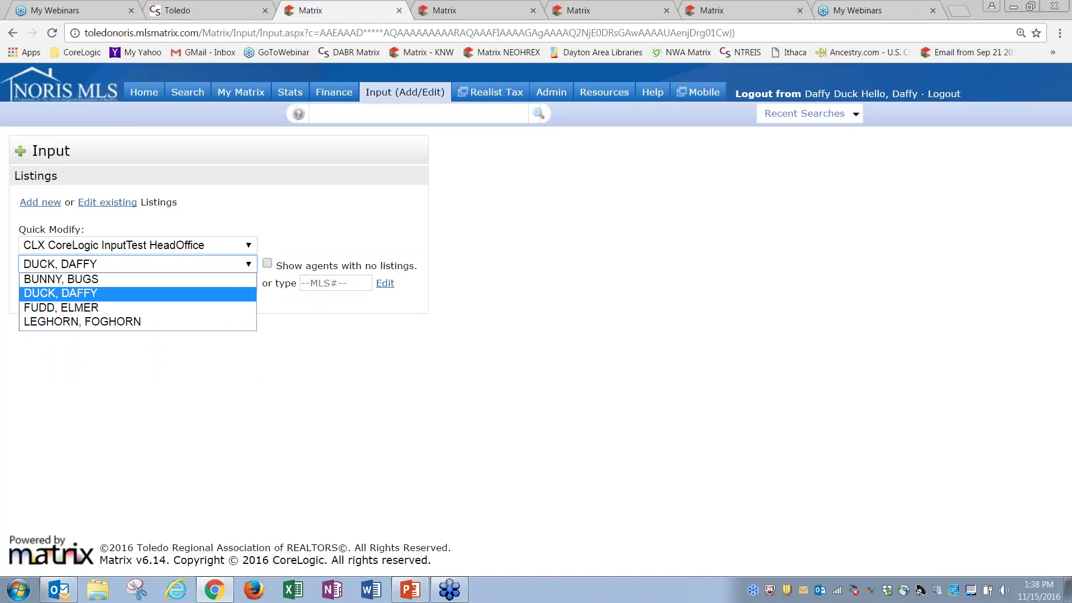
click(214, 263)
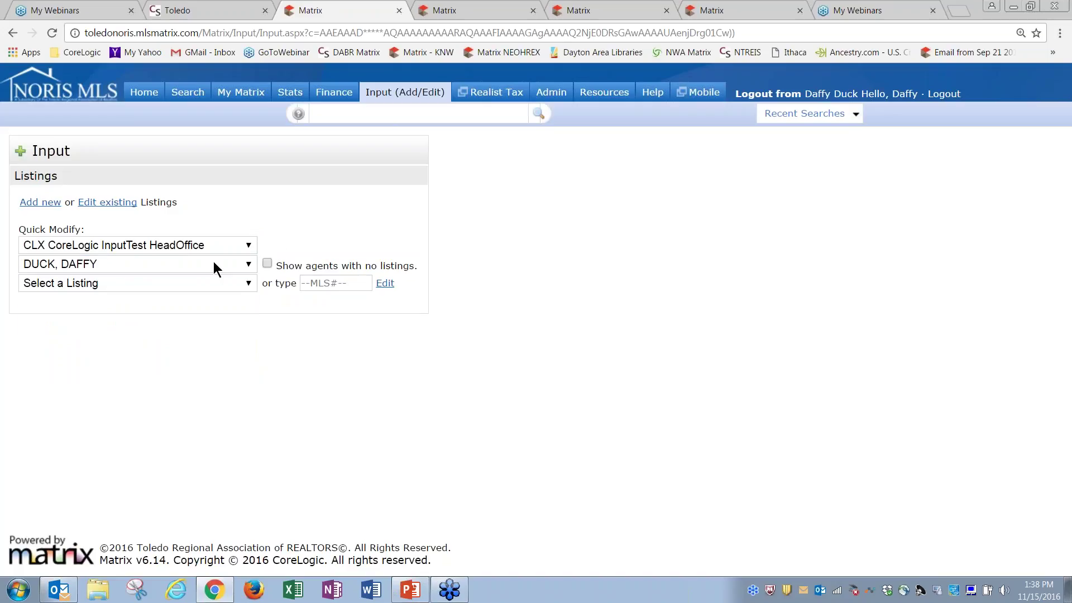
click(184, 284)
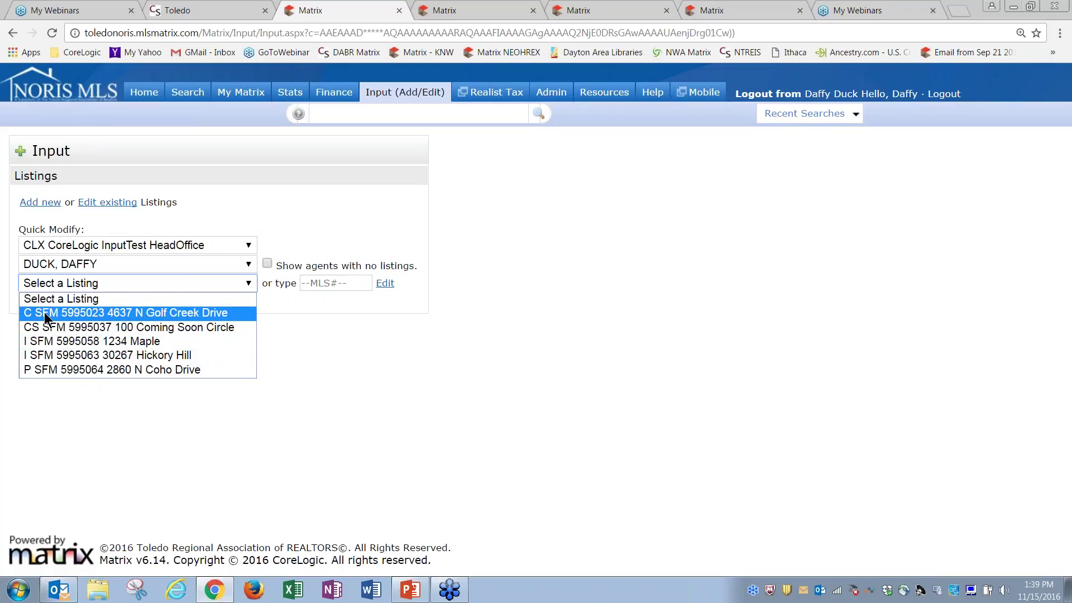
click(79, 312)
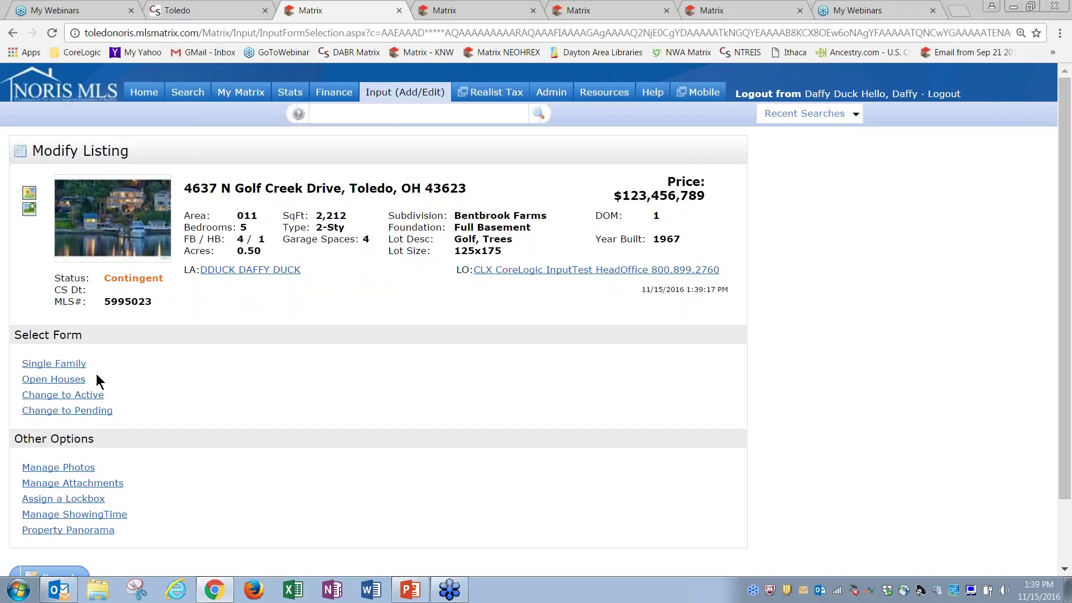
click(58, 380)
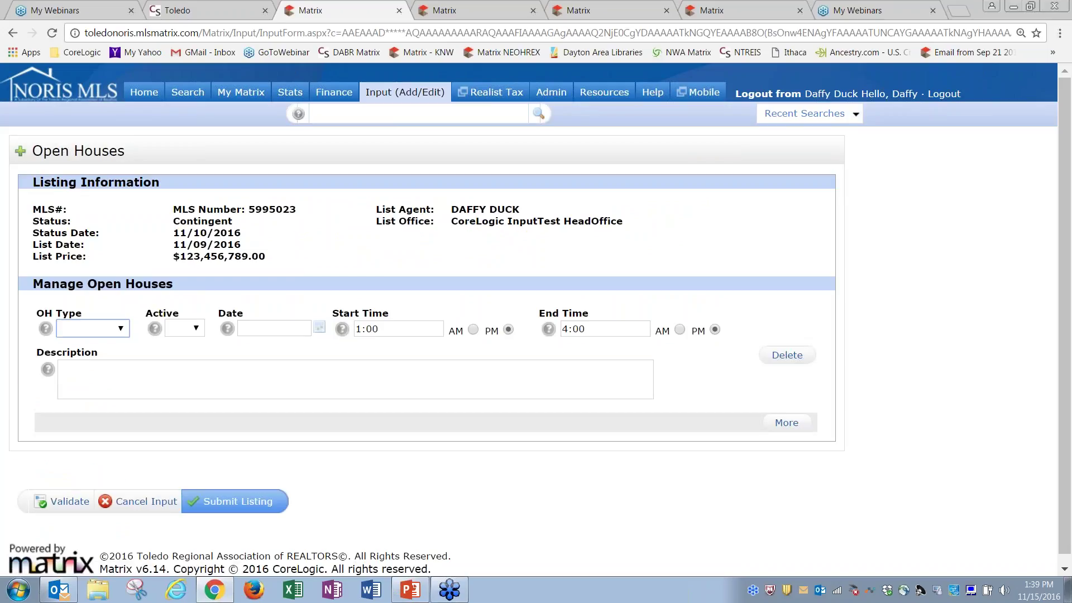
click(124, 327)
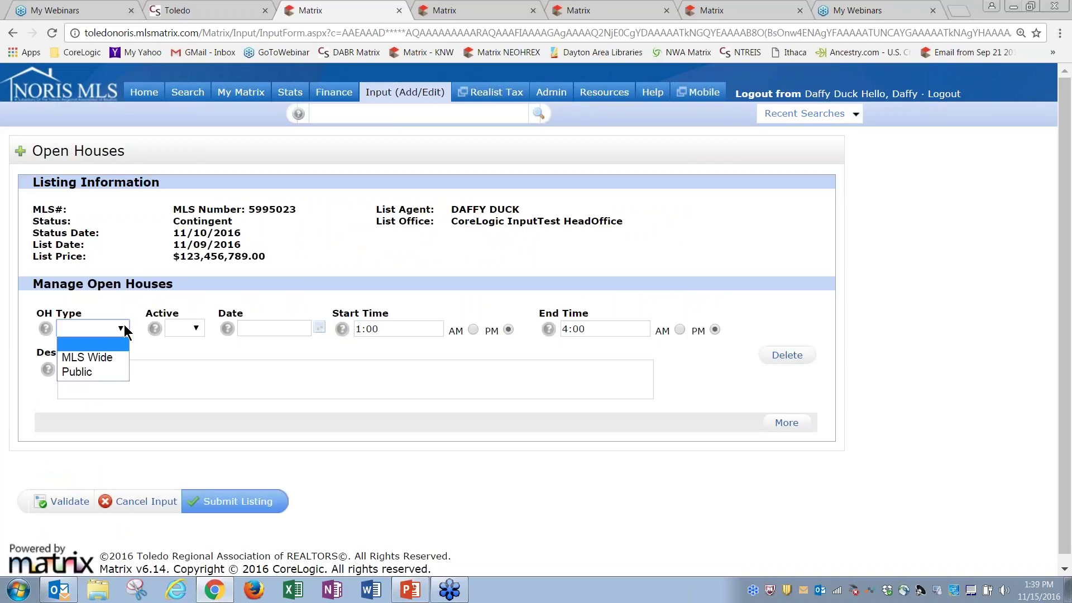
click(95, 371)
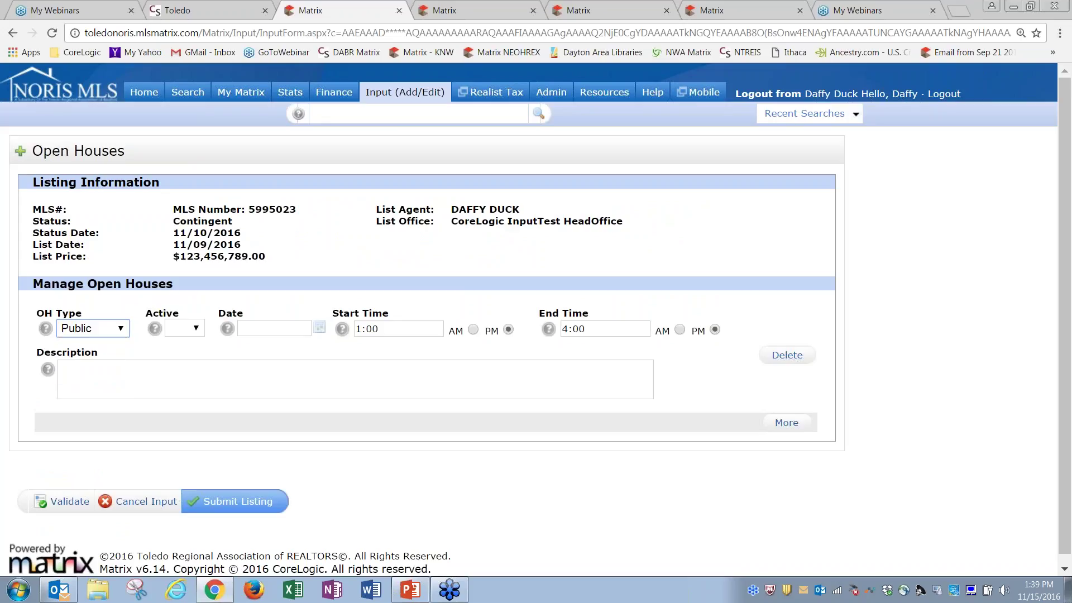
click(194, 330)
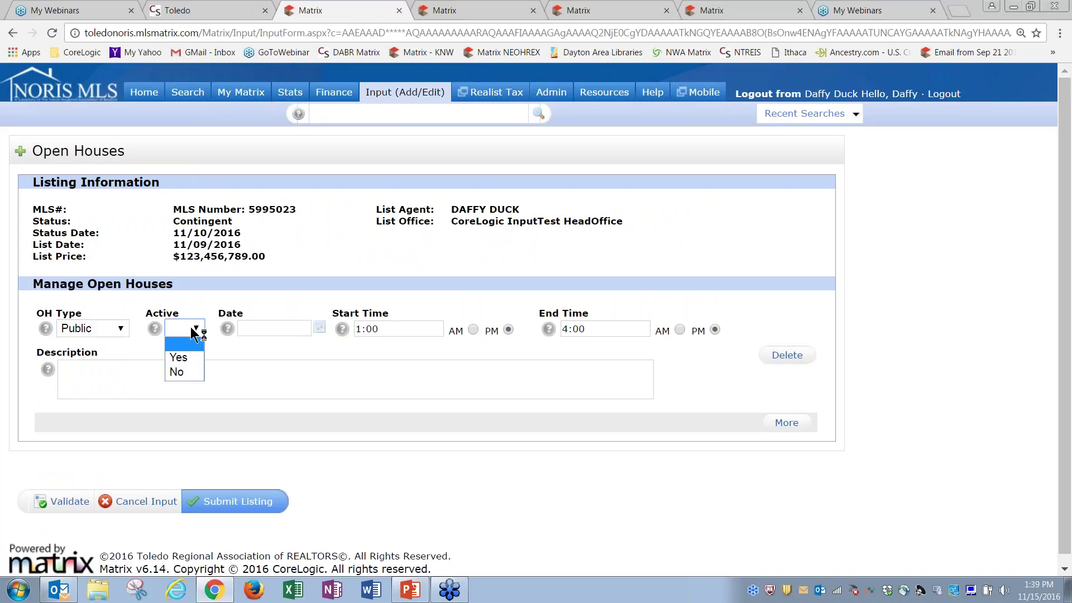
click(192, 366)
click(274, 330)
click(318, 328)
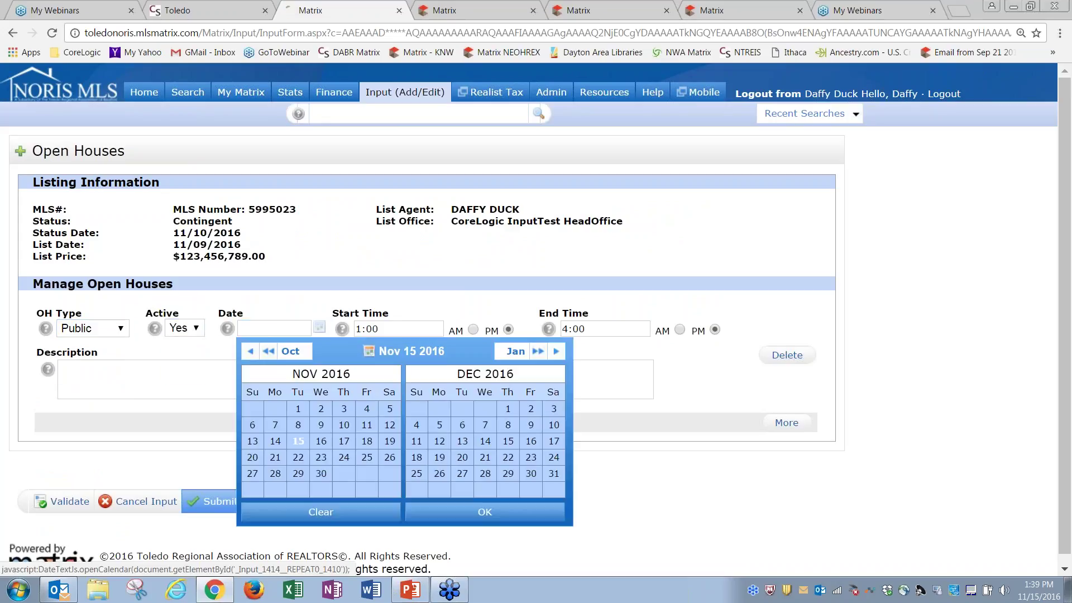
click(321, 442)
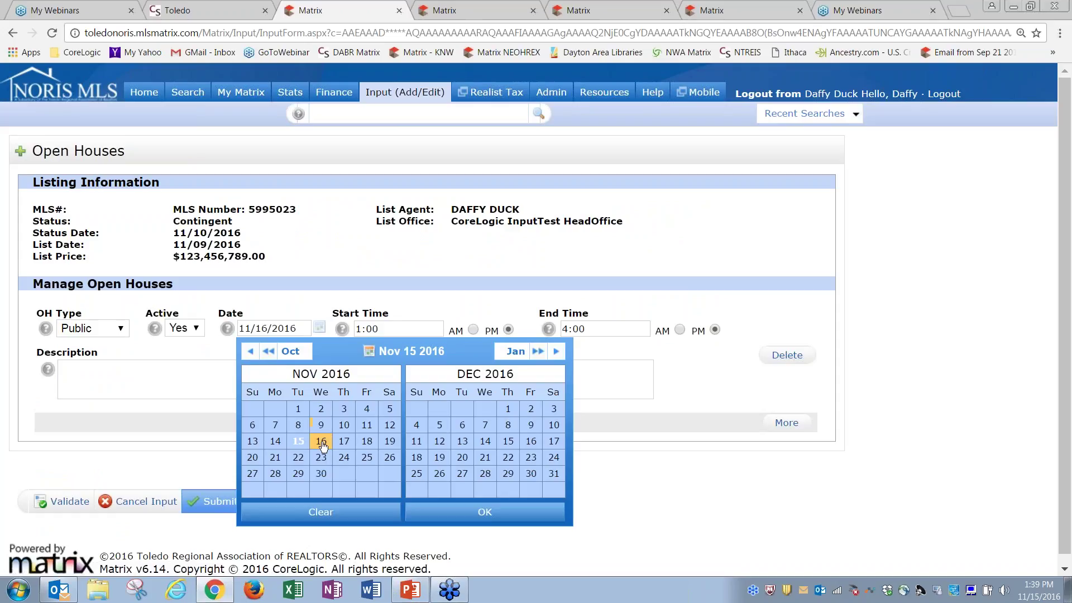
click(468, 512)
Add another open house entry, then discard the open house input without saving
click(361, 380)
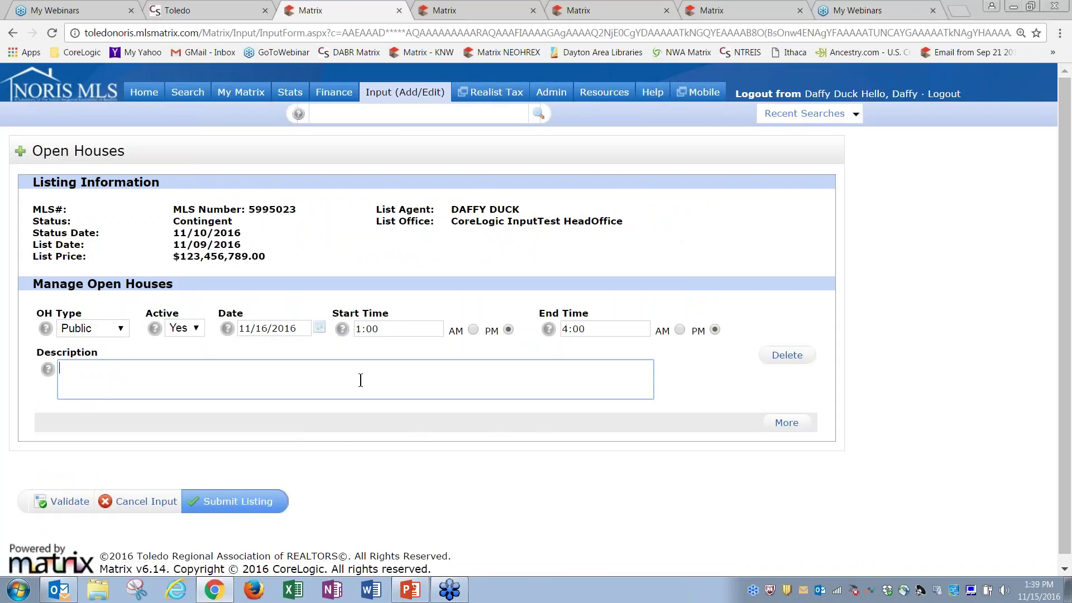
click(784, 423)
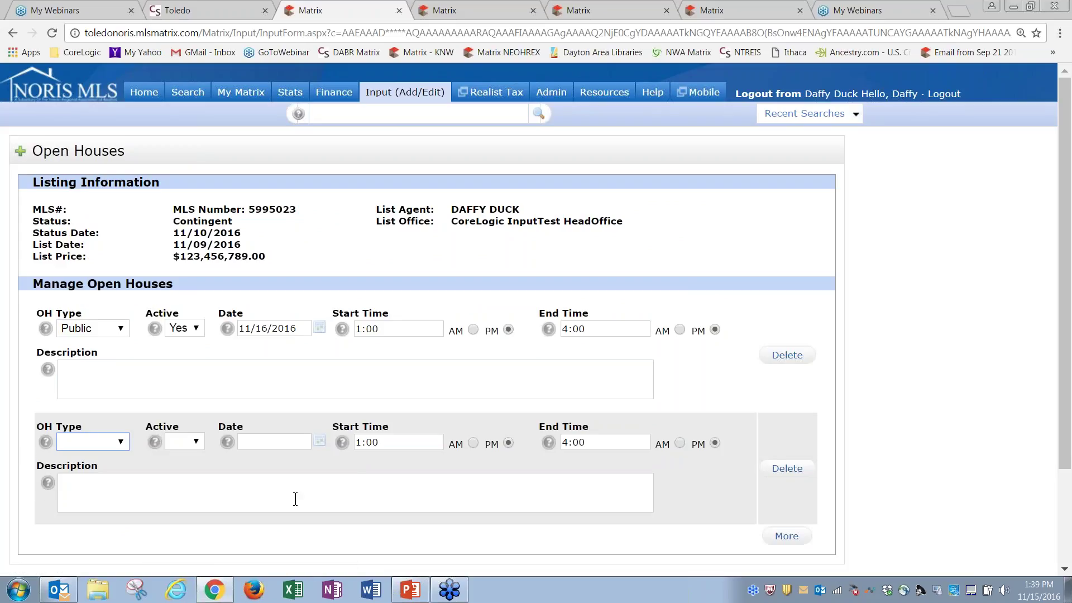
drag(1061, 402, 1064, 491)
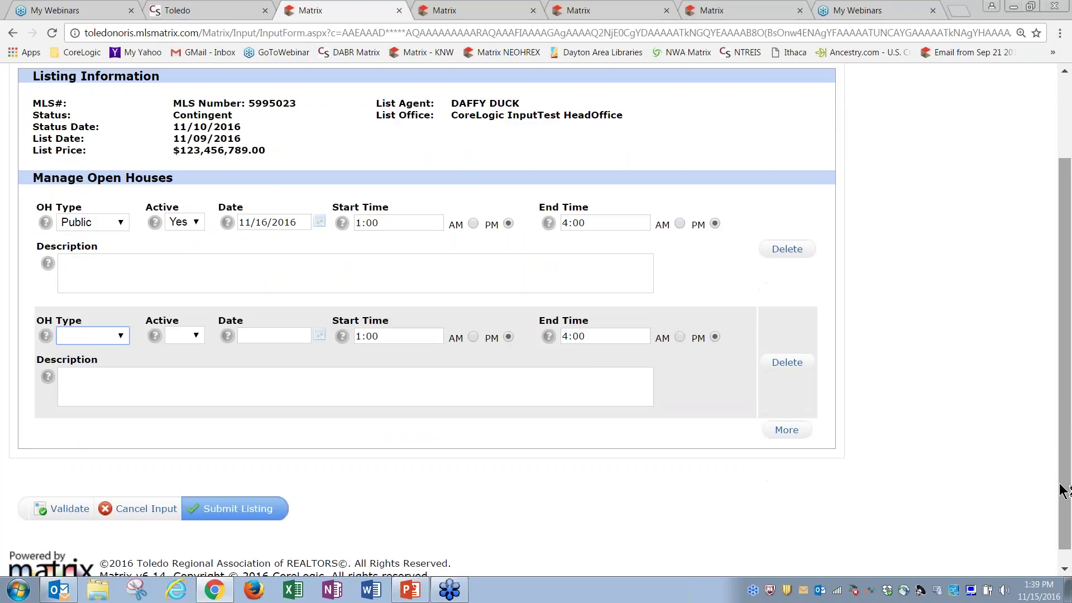
click(143, 511)
click(592, 113)
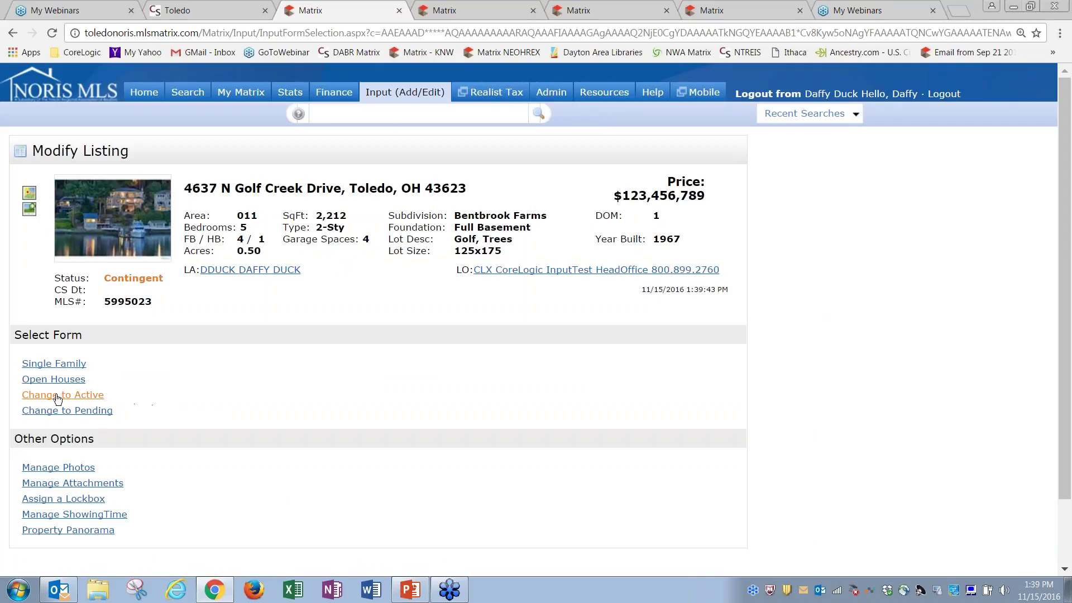
double_click(134, 278)
Change the Golf Creek Drive listing from Contingent to Active and submit it
click(111, 313)
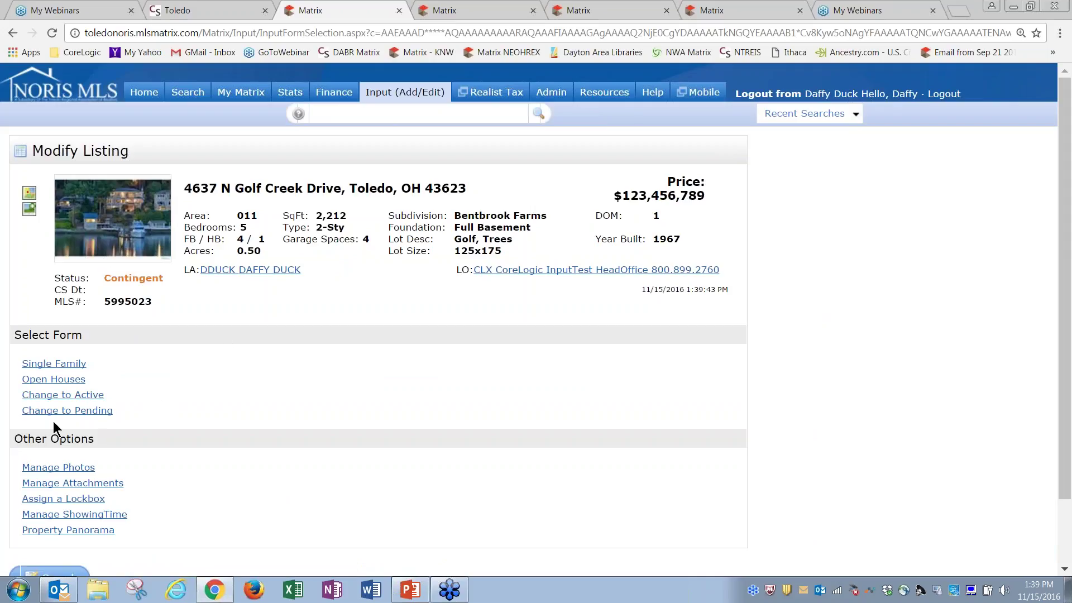
click(87, 395)
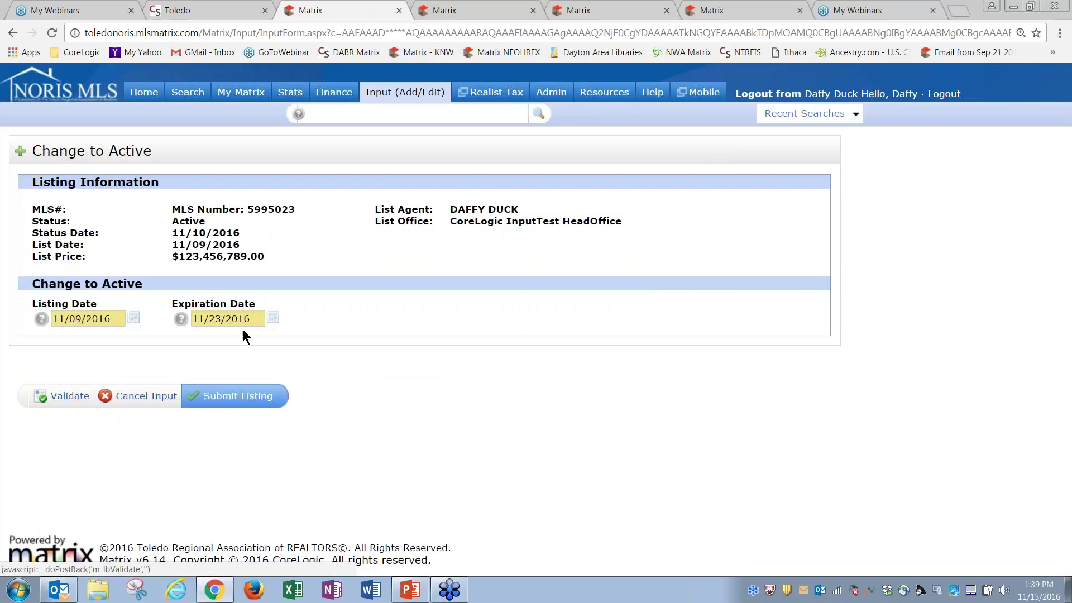
click(246, 396)
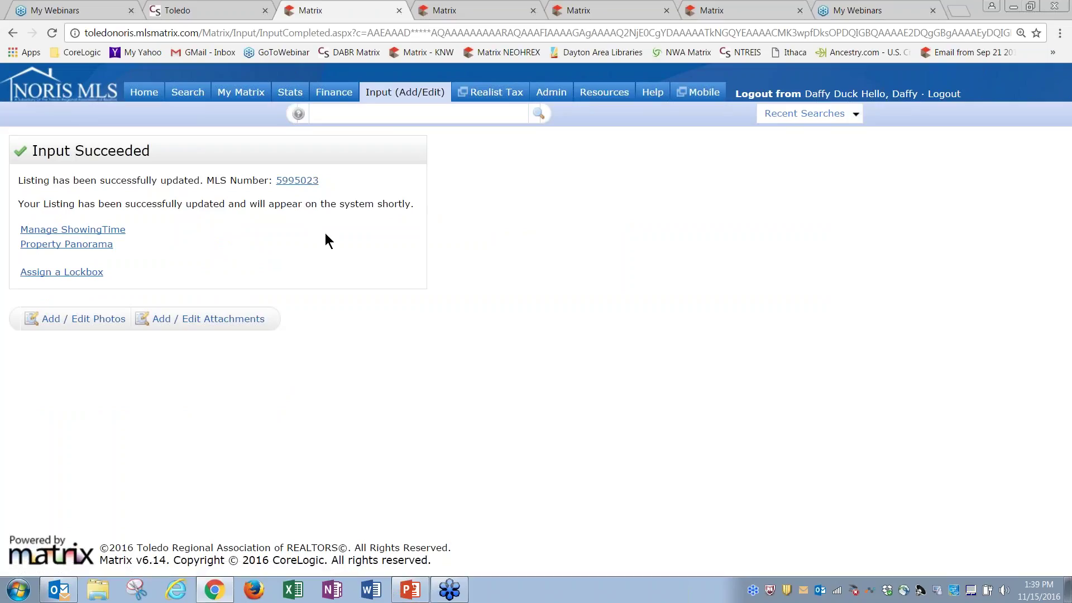
Reopen the Golf Creek Drive listing and change it to Pending with a pending date of 11/15/2016
click(397, 98)
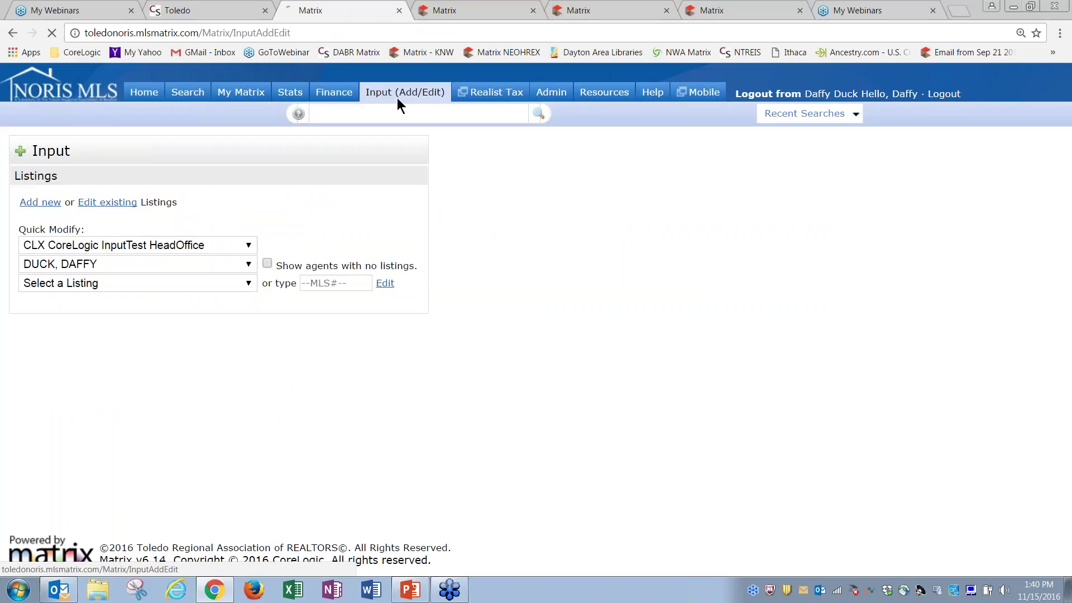
click(217, 284)
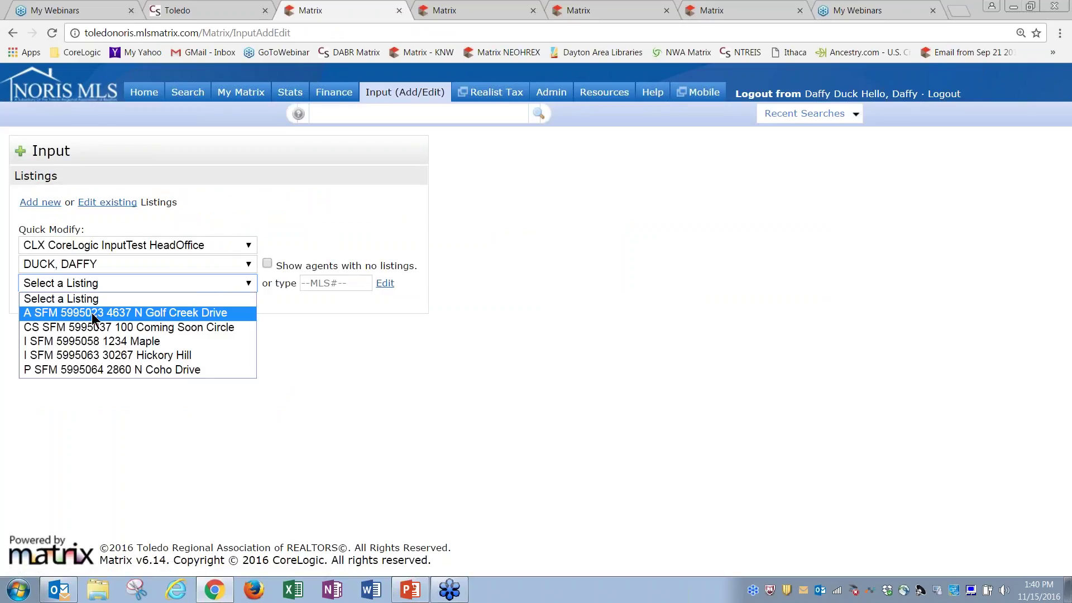
click(59, 316)
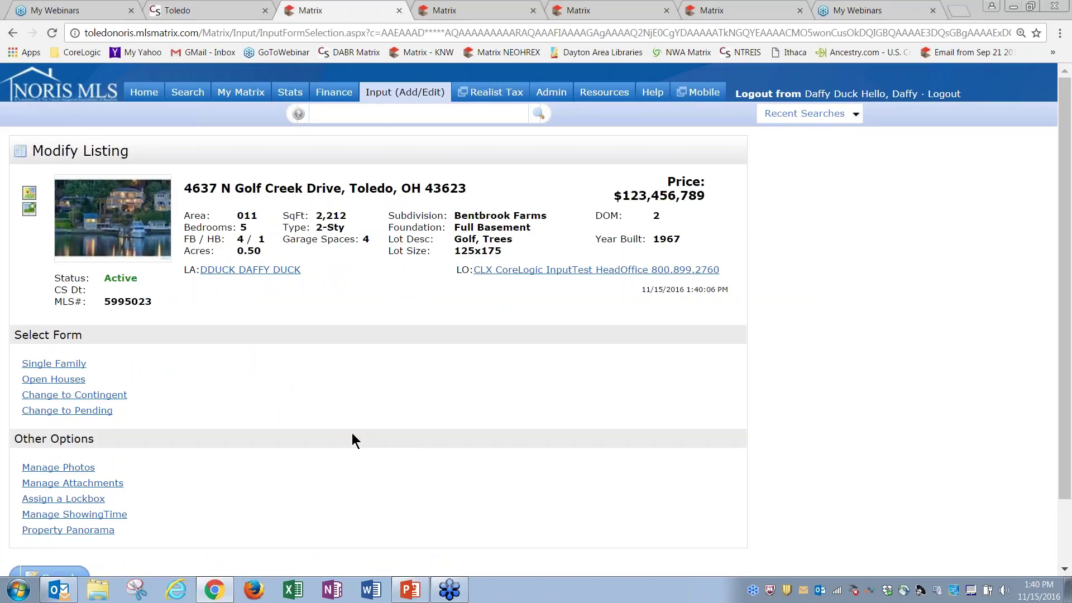
click(95, 413)
click(150, 317)
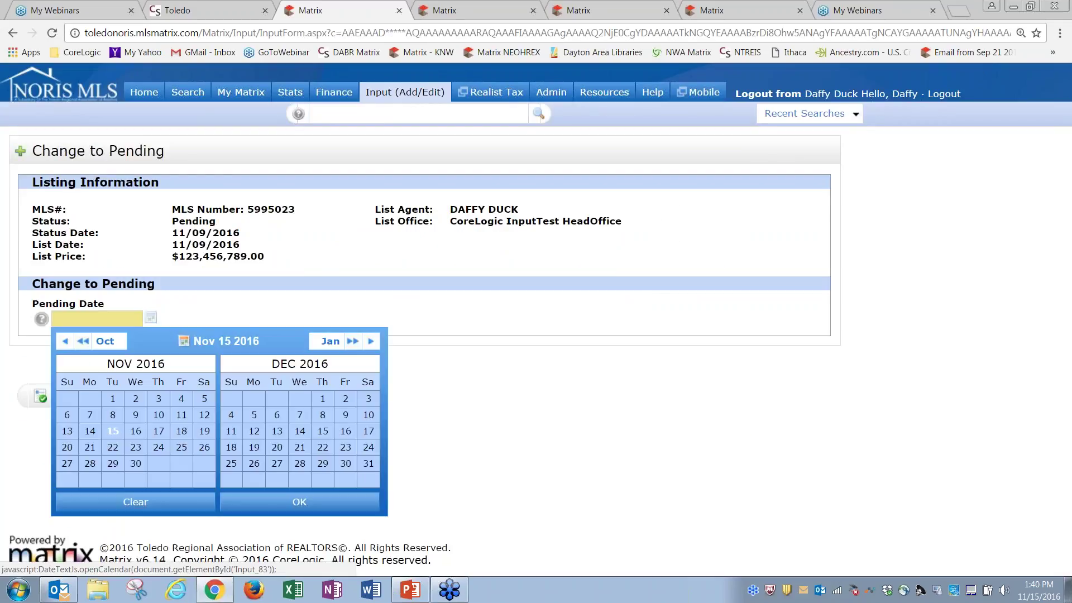
click(113, 431)
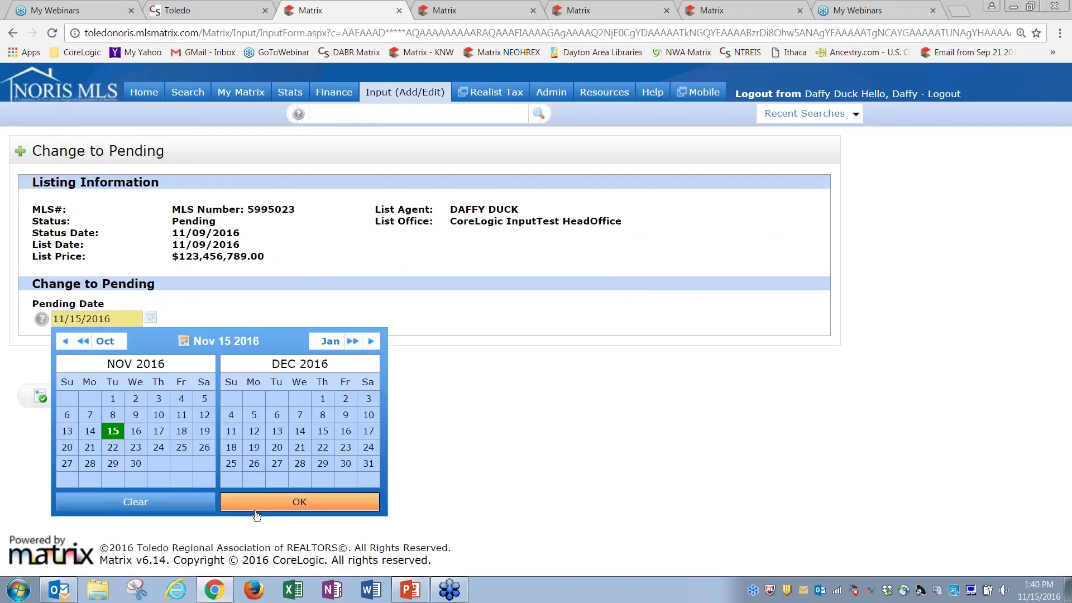
click(257, 513)
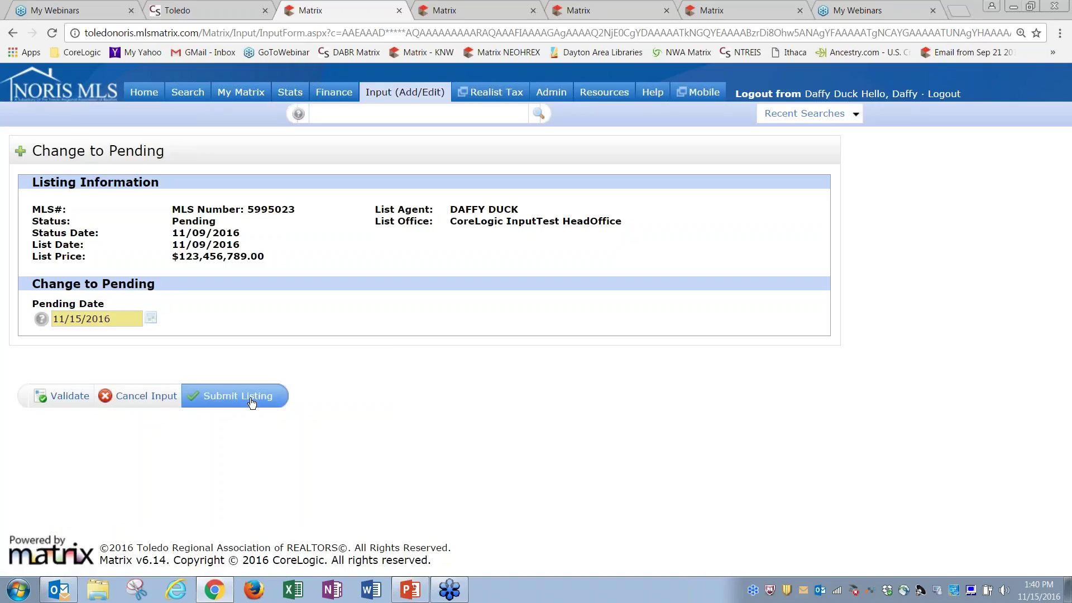
click(247, 398)
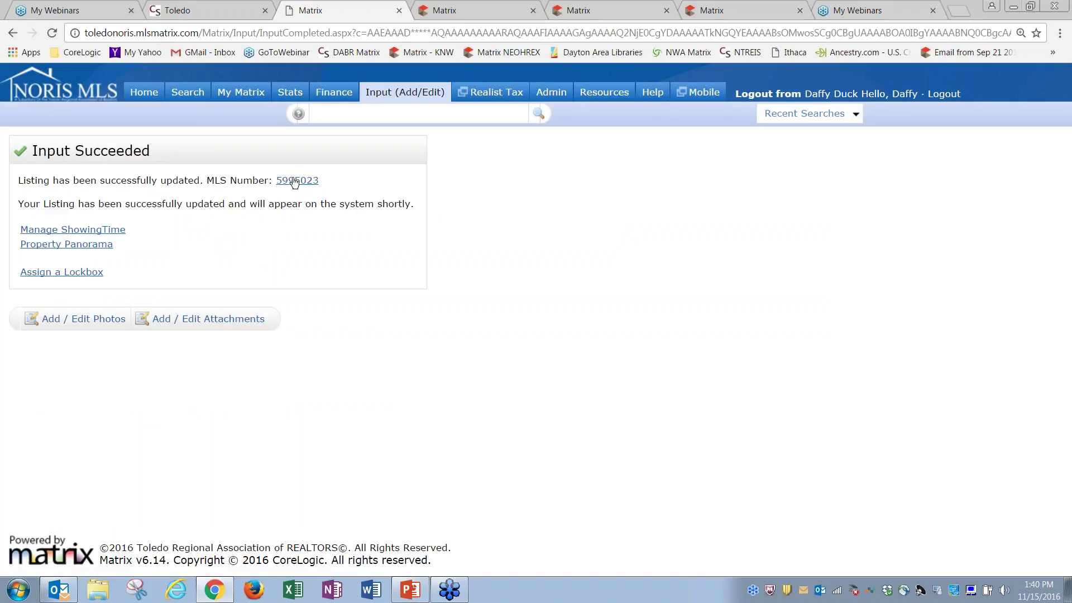
click(405, 92)
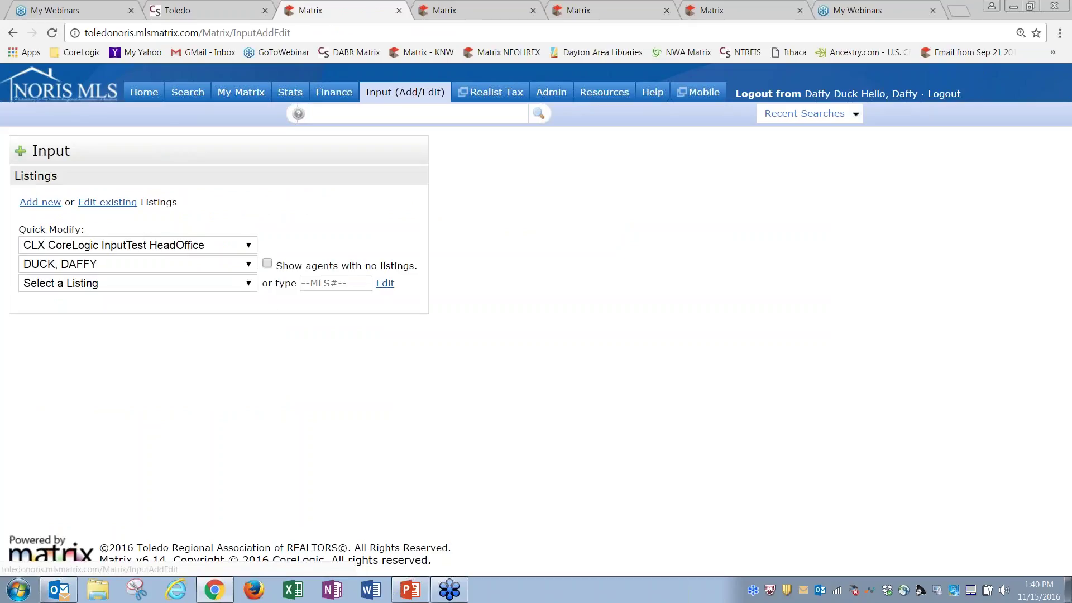
Start marking listing 5995023 Sold: close date 11/15/2016, close price 1234567, VA terms
click(113, 286)
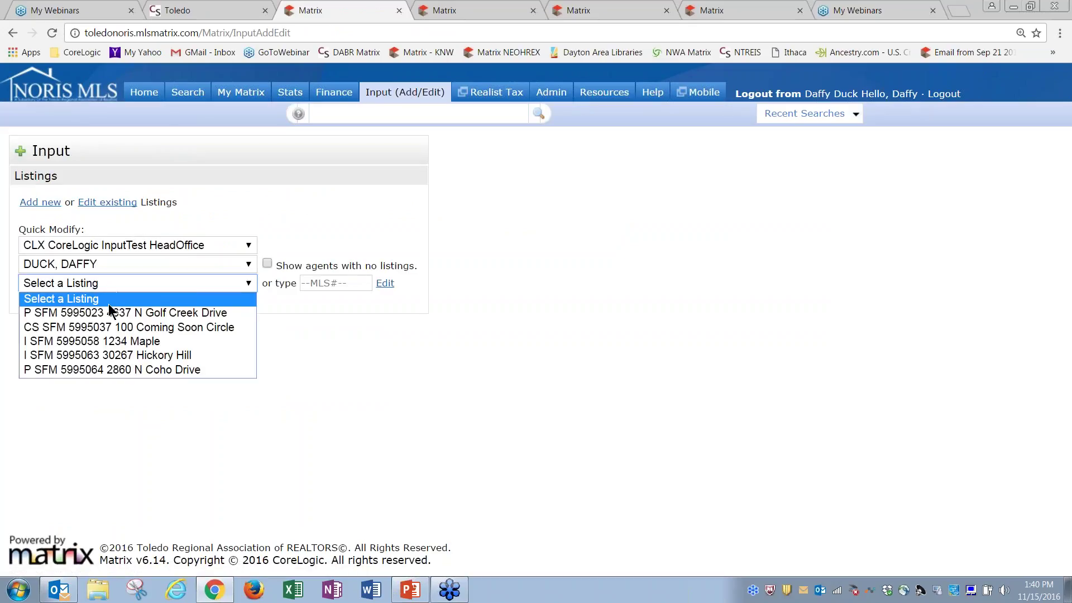
click(72, 313)
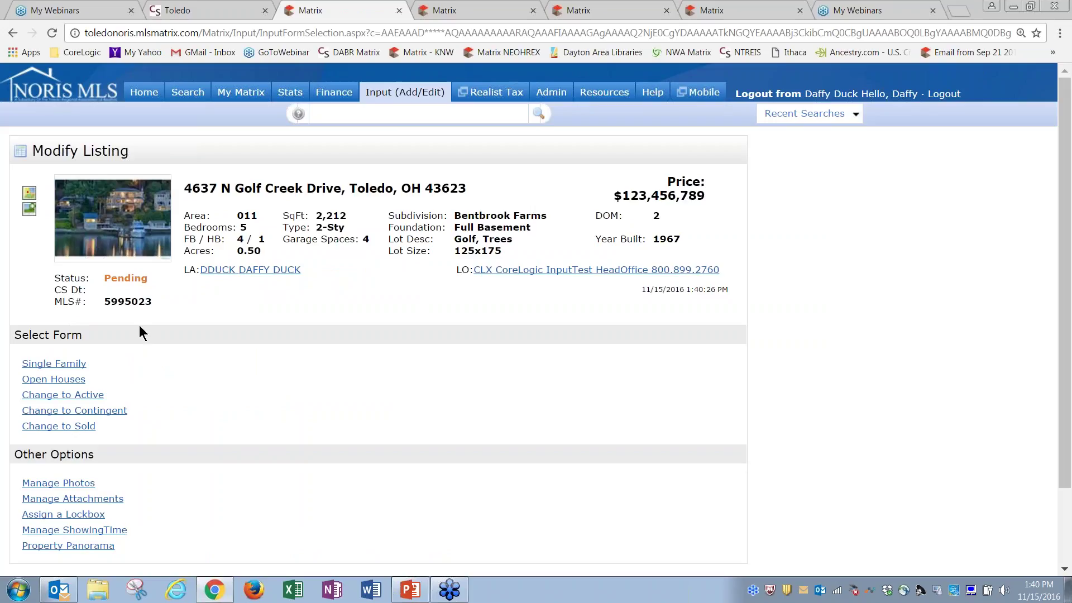
click(82, 427)
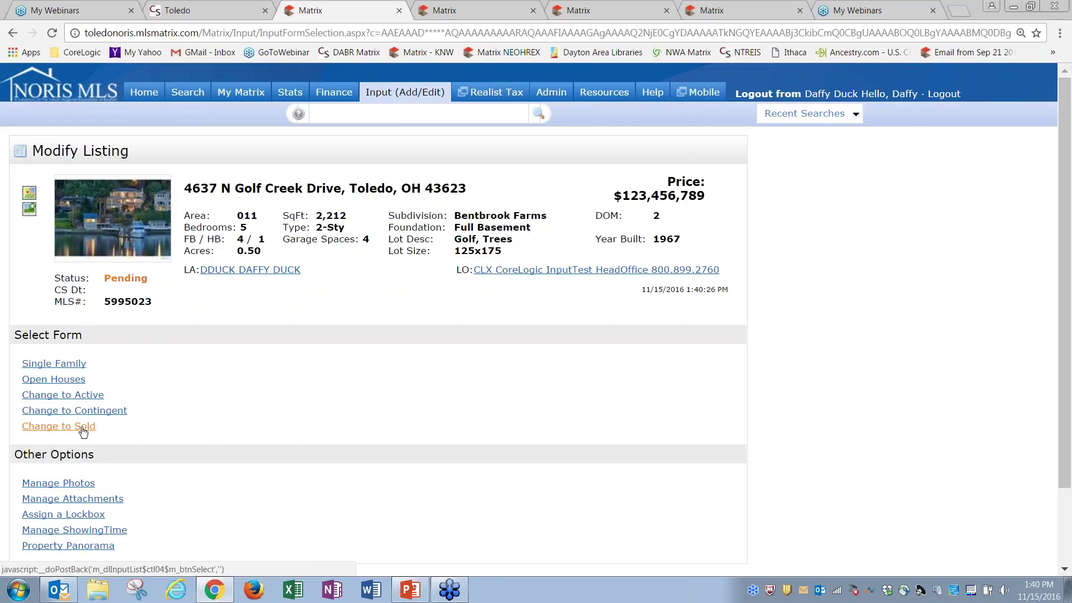
click(152, 326)
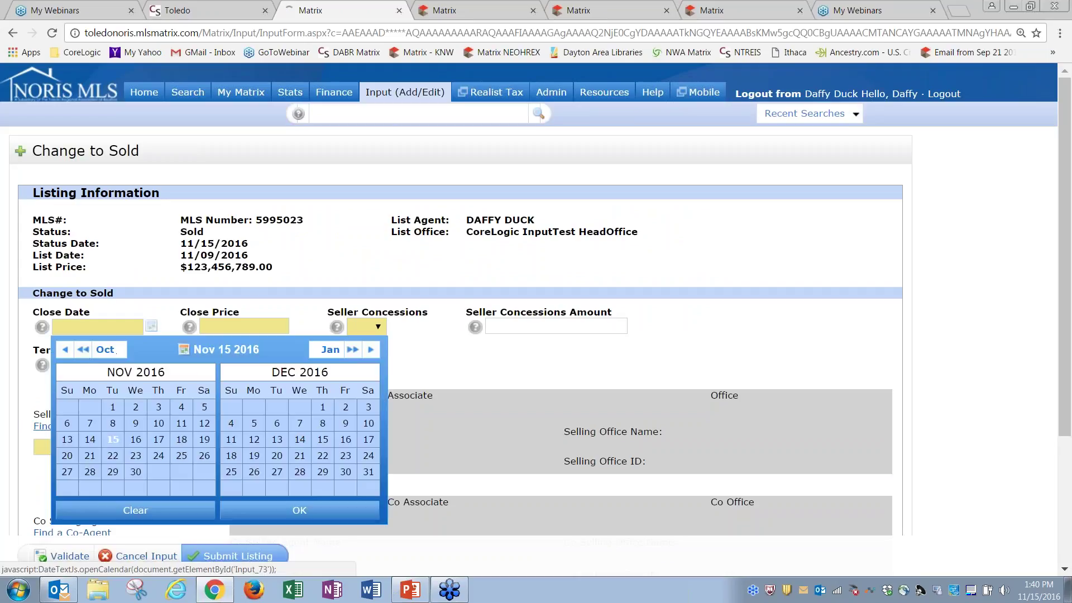
click(115, 441)
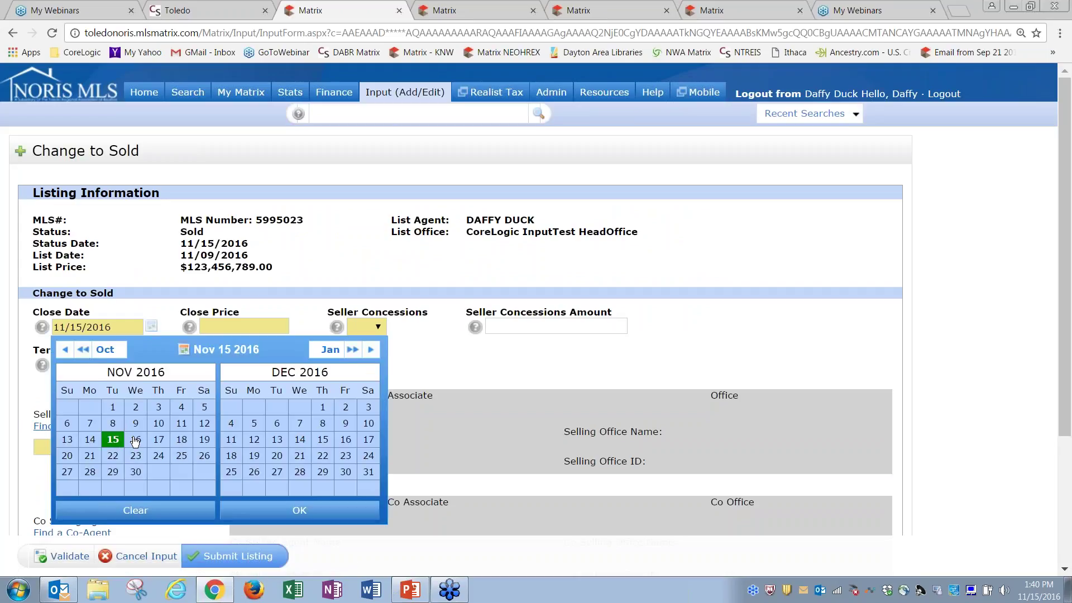
click(299, 511)
click(251, 325)
text(1234567)
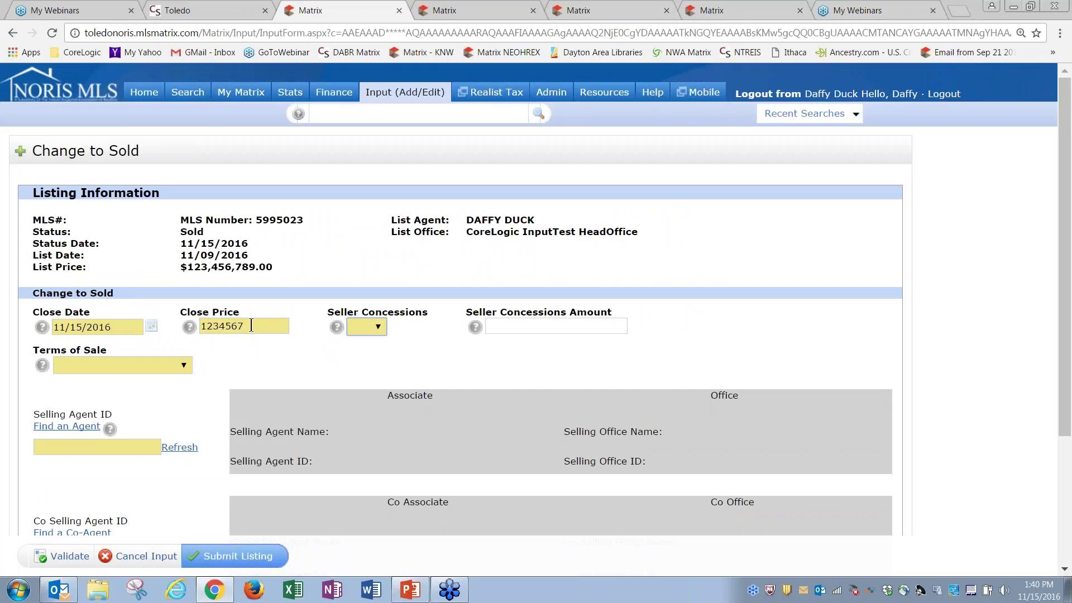
click(373, 332)
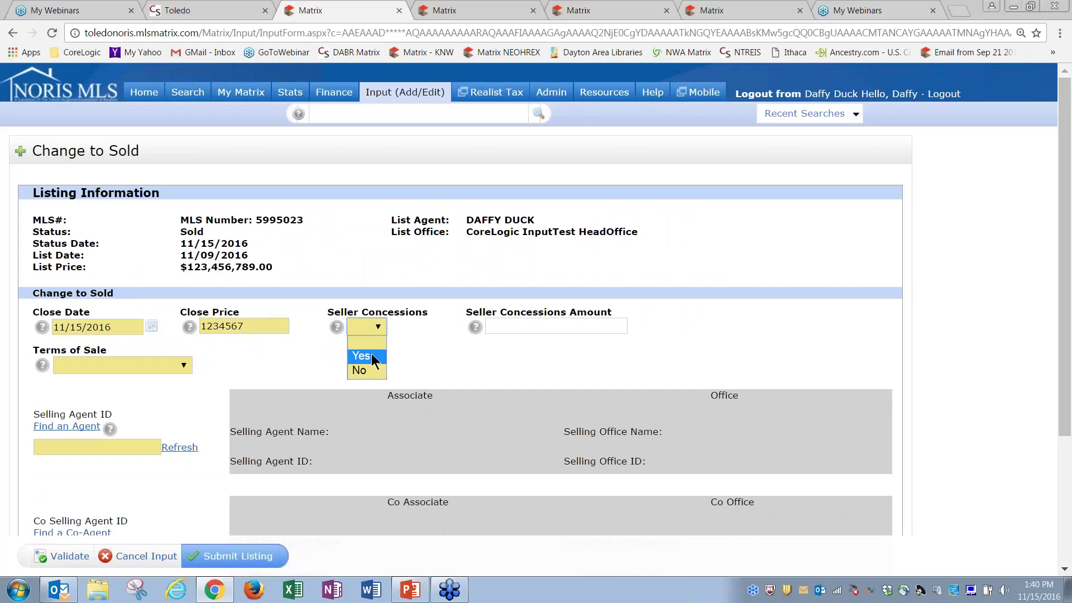
click(178, 366)
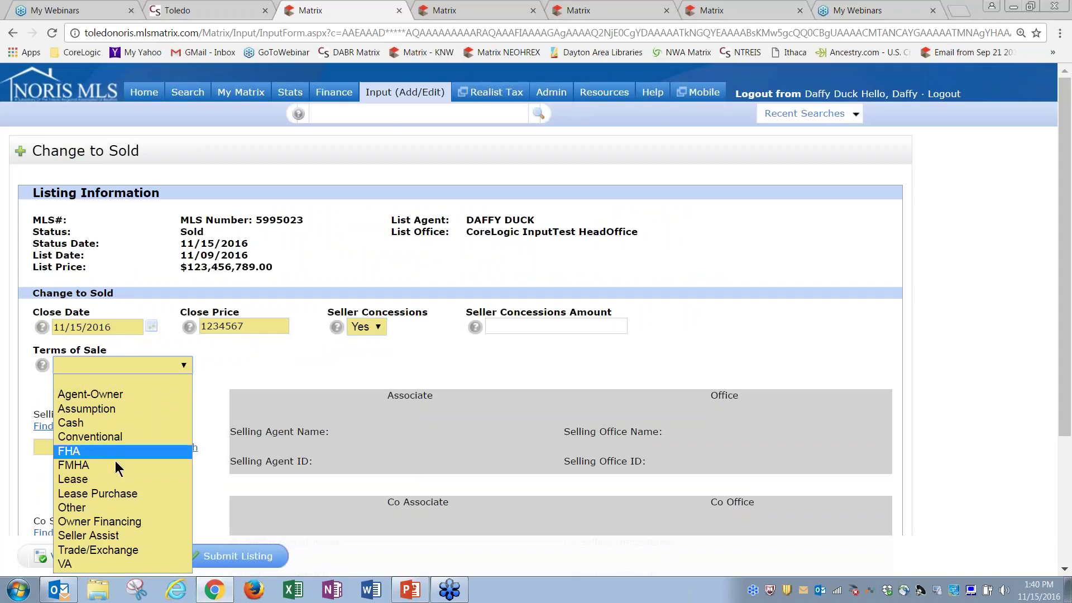
click(104, 565)
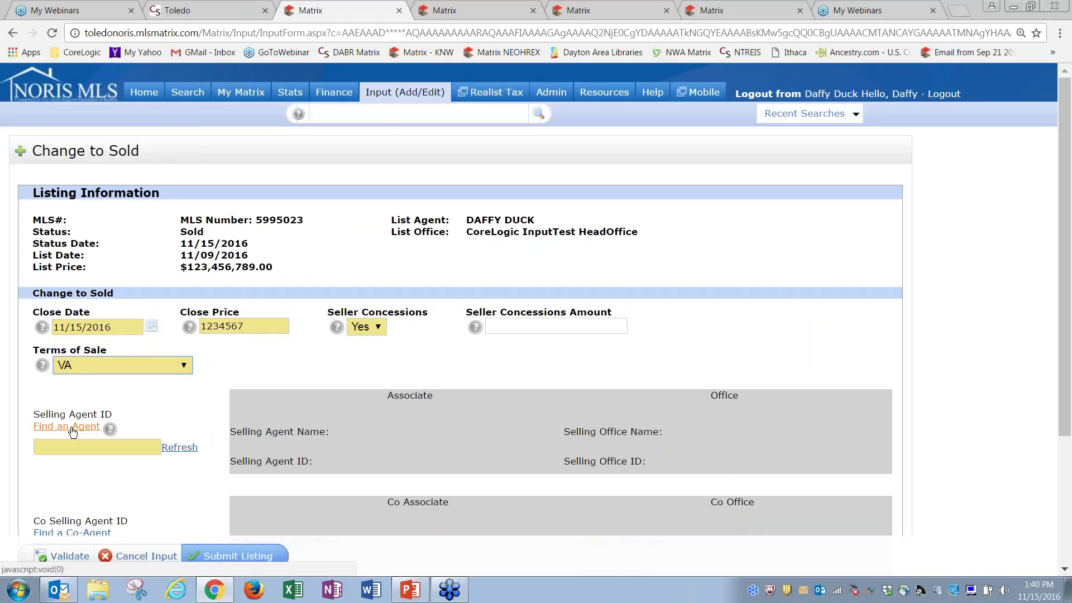
Enter the selling agent's ID, add seller concessions of 1234, and submit the sold listing
click(84, 447)
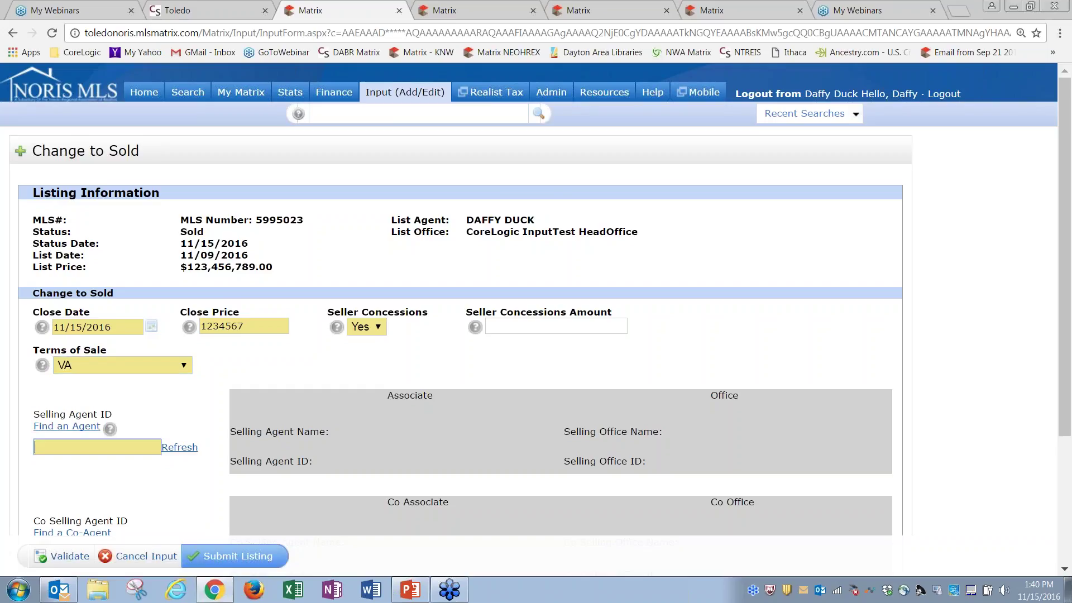
text(dduck)
click(170, 449)
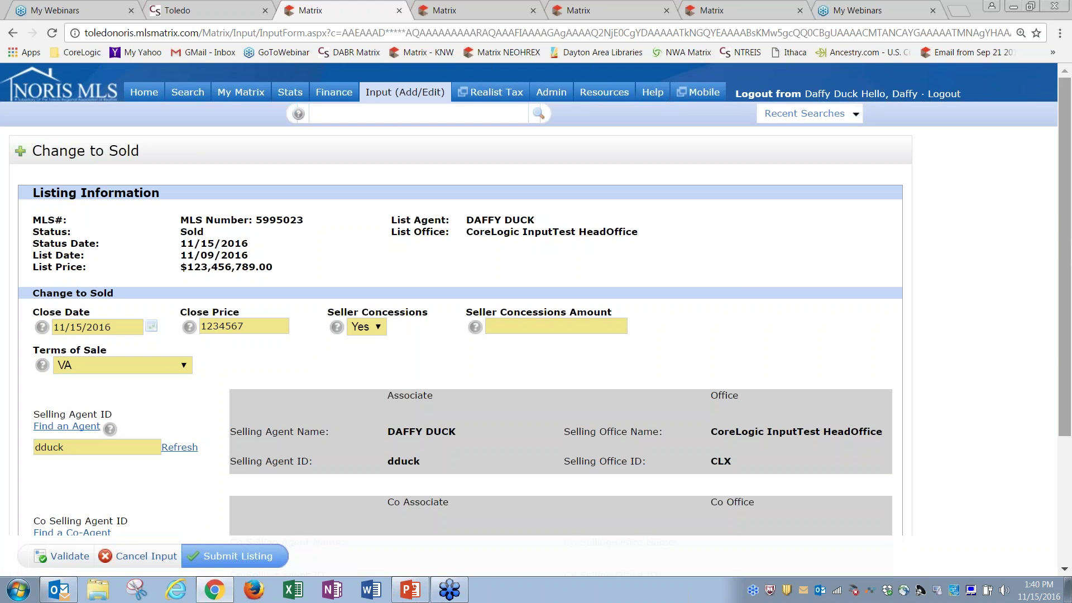
scroll(1051, 400, down, 3)
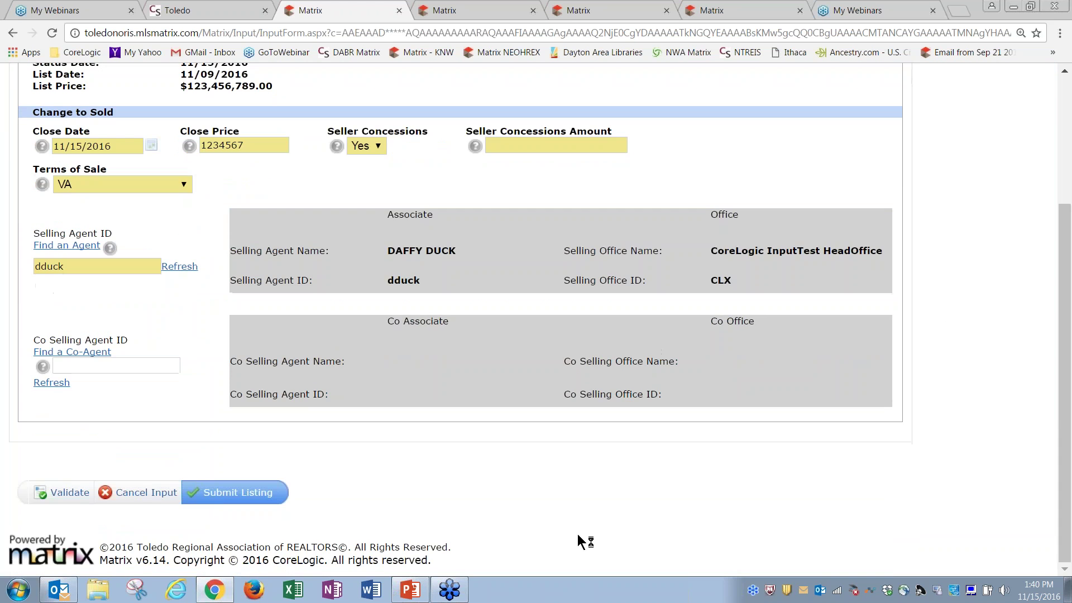
click(237, 493)
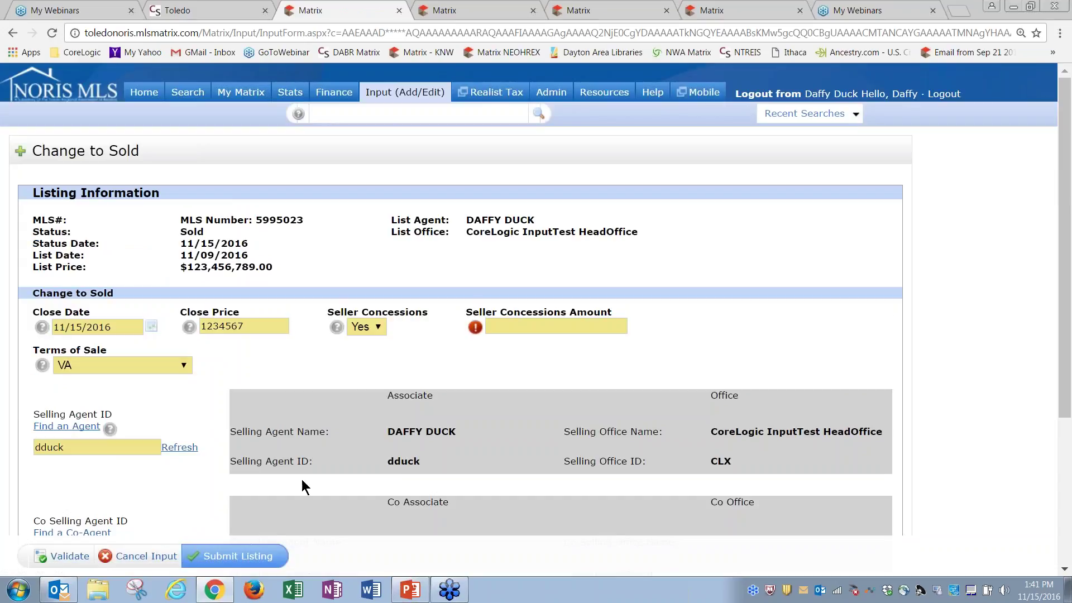
click(540, 328)
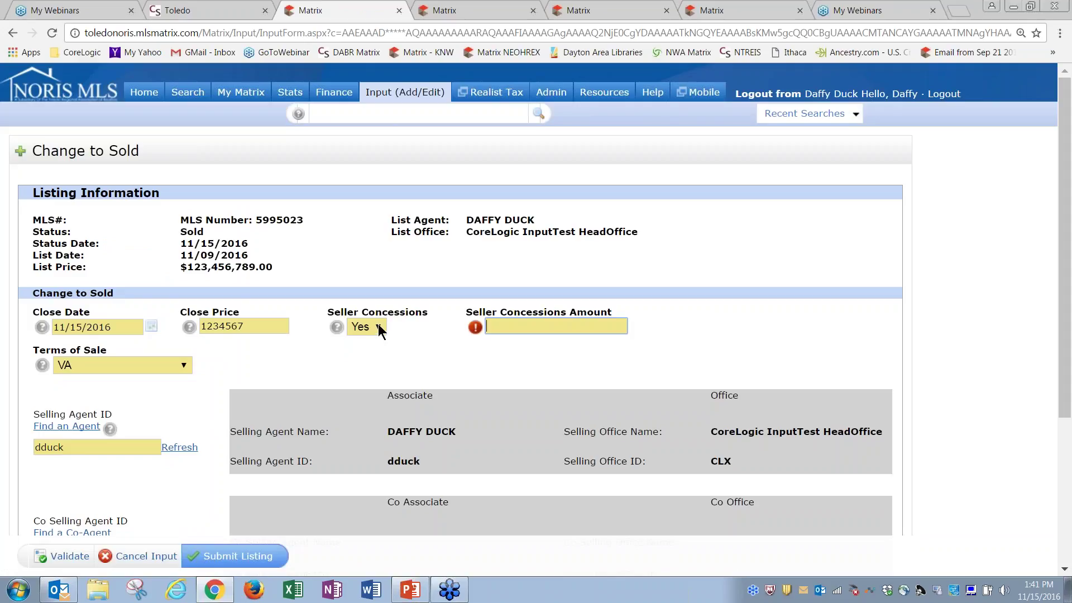
text(1234)
click(256, 554)
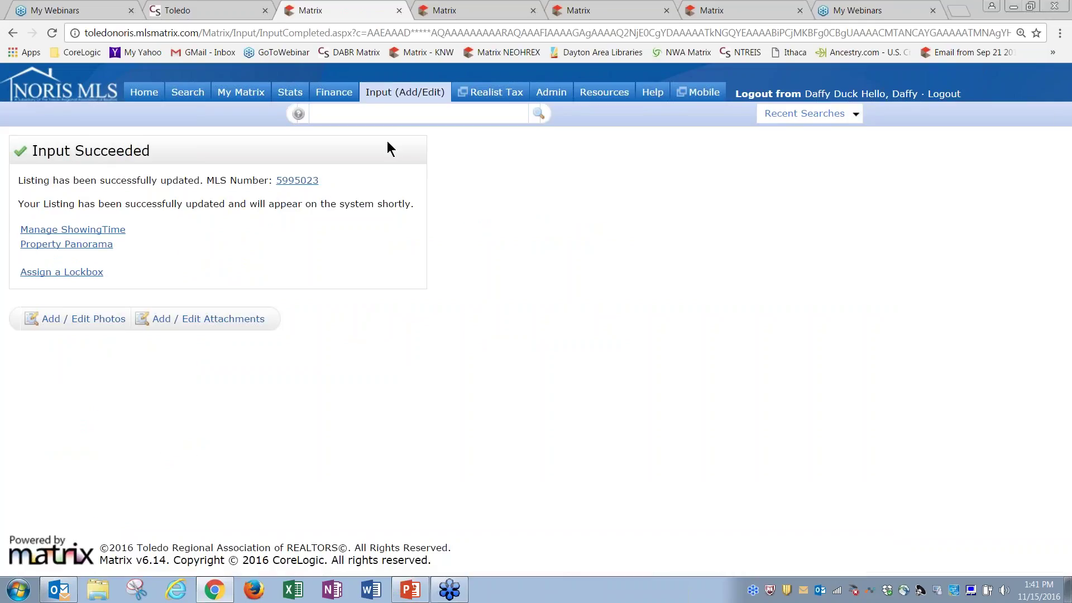
click(405, 93)
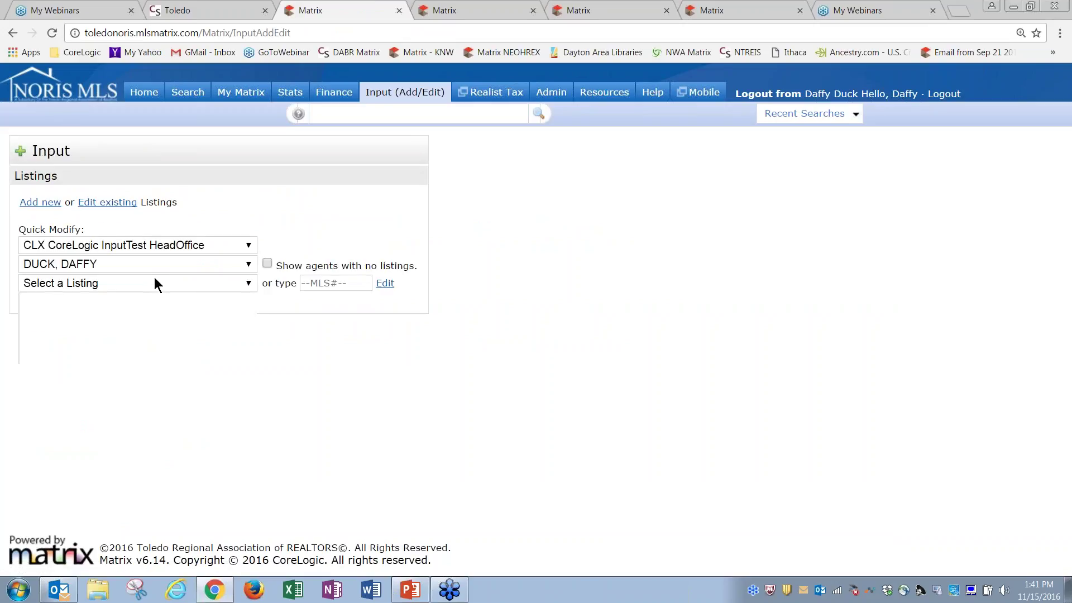
click(156, 283)
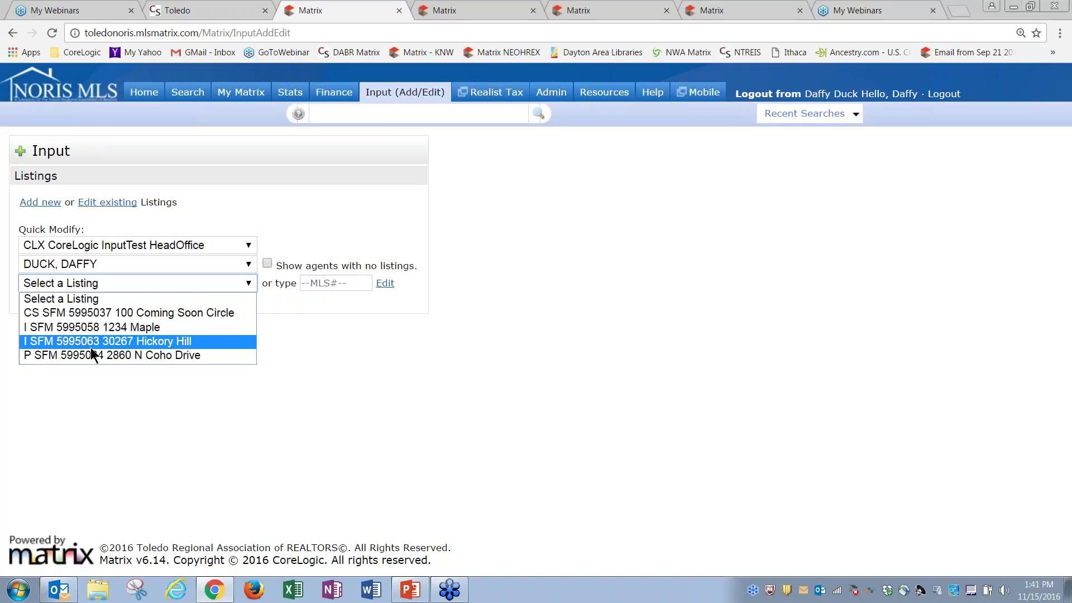
click(278, 351)
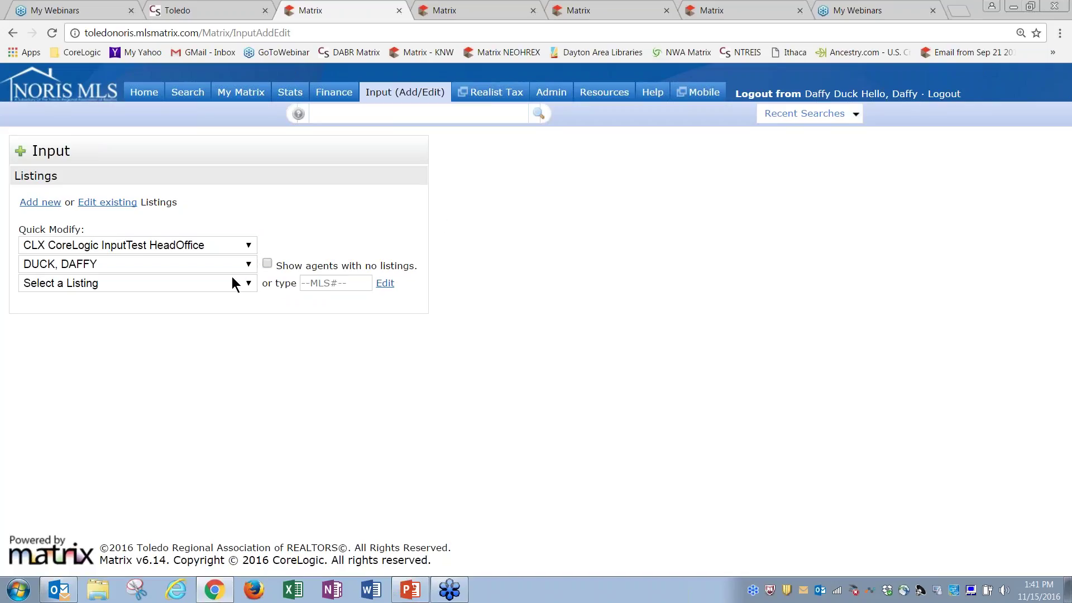
click(247, 283)
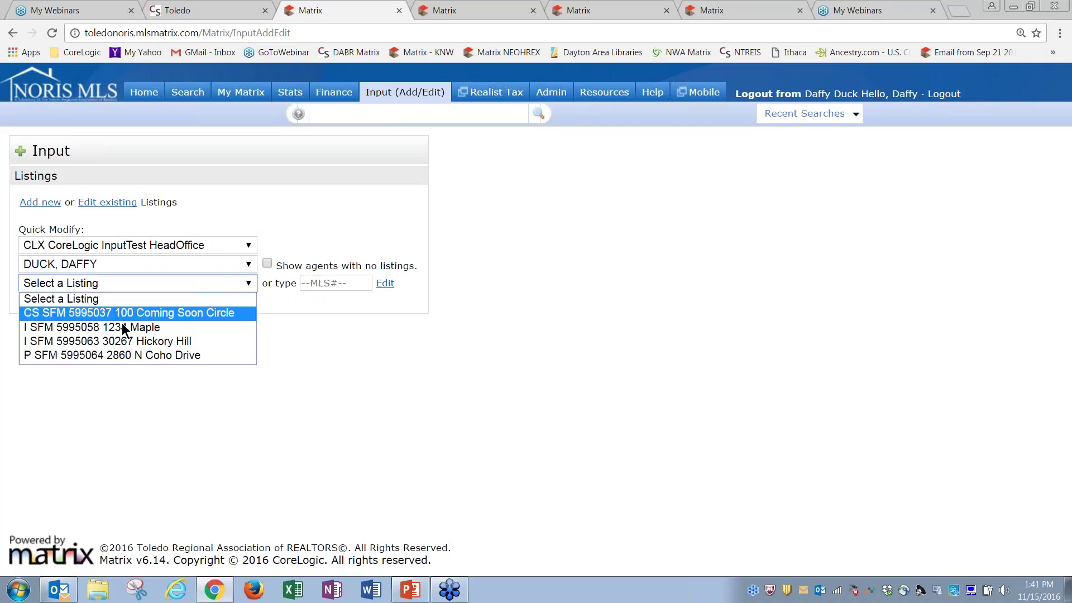
click(133, 338)
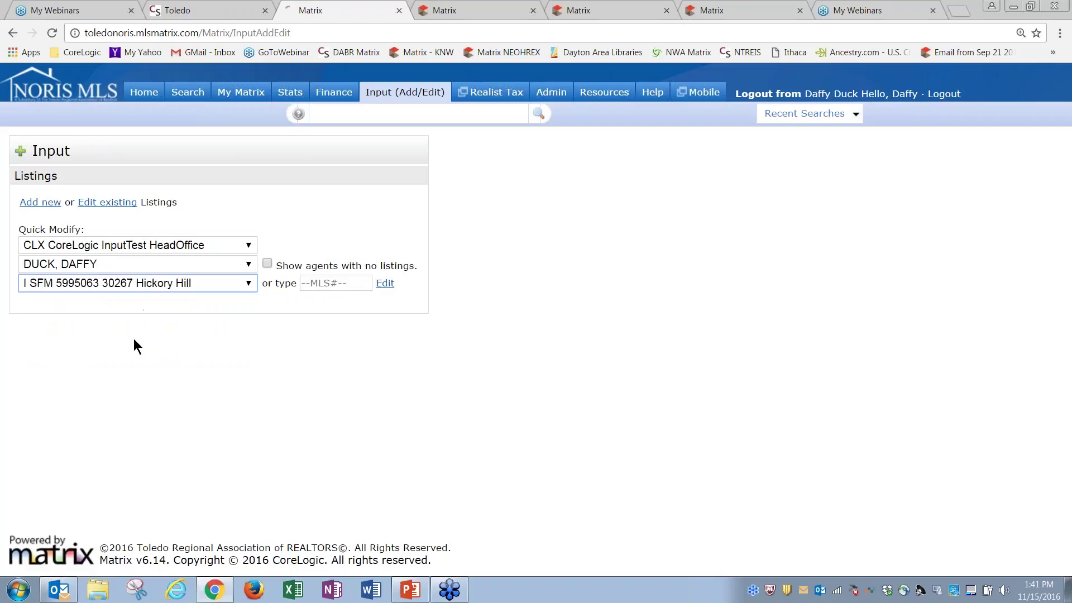
click(55, 294)
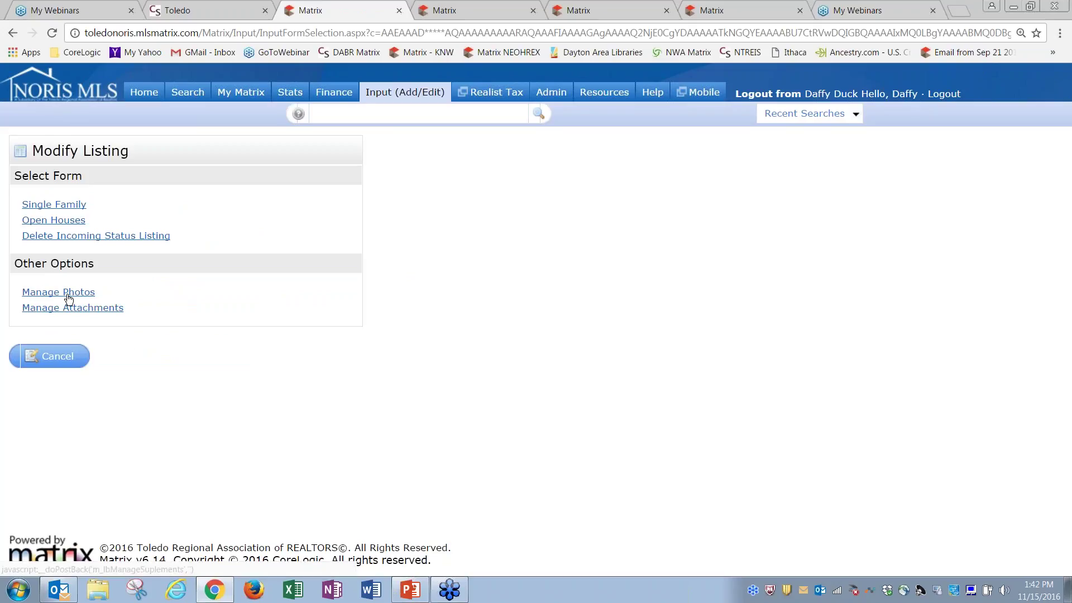
Open Add / Edit Photos for listing 5995063 and review the upload instructions, including the 36-photo maximum
click(67, 292)
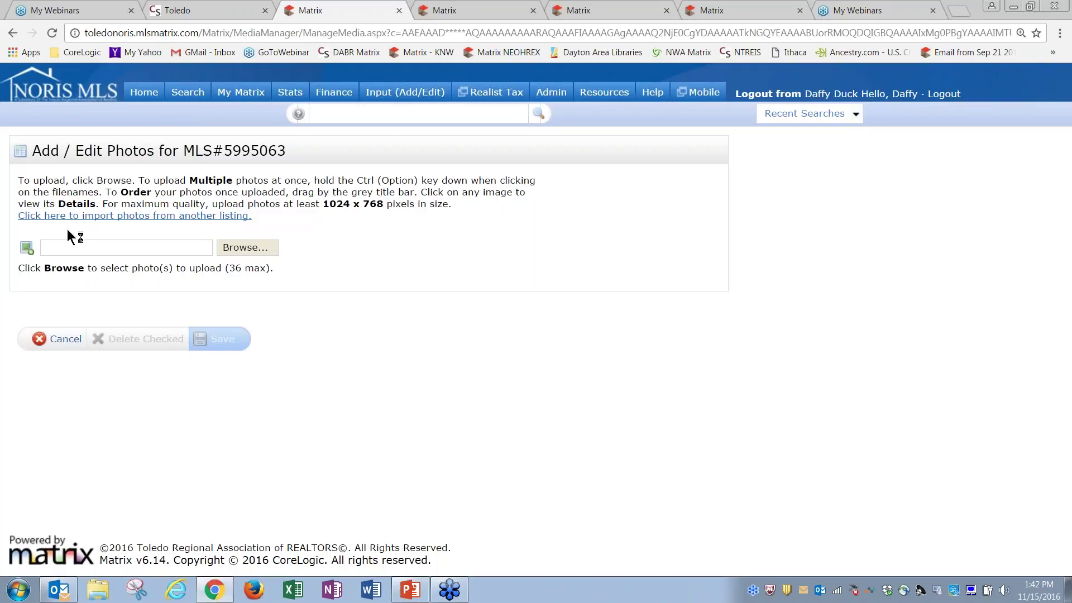
drag(18, 179, 428, 193)
click(106, 191)
drag(483, 196, 197, 205)
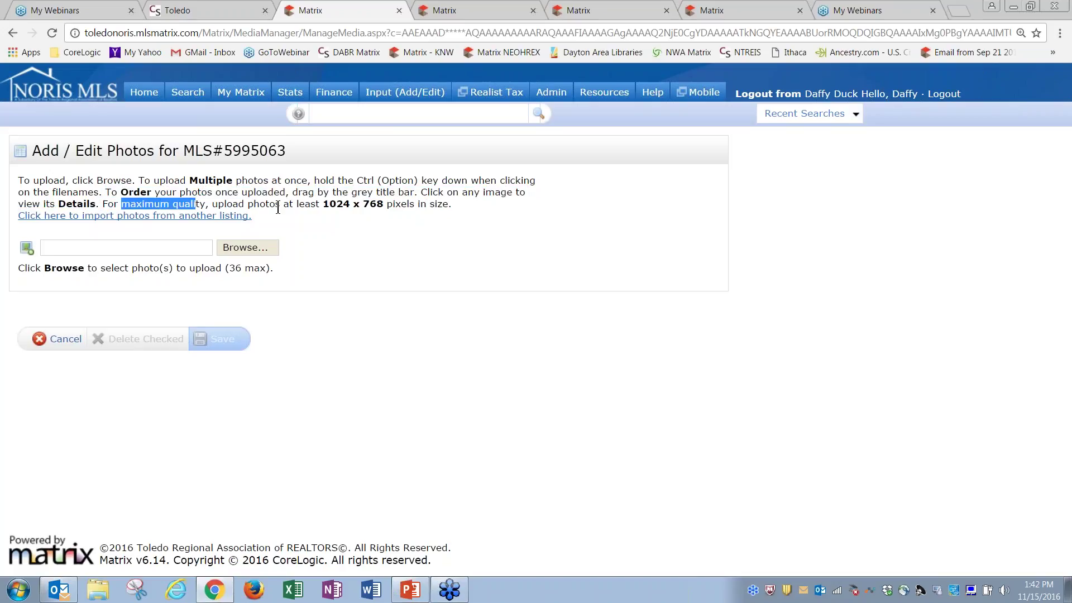
click(323, 216)
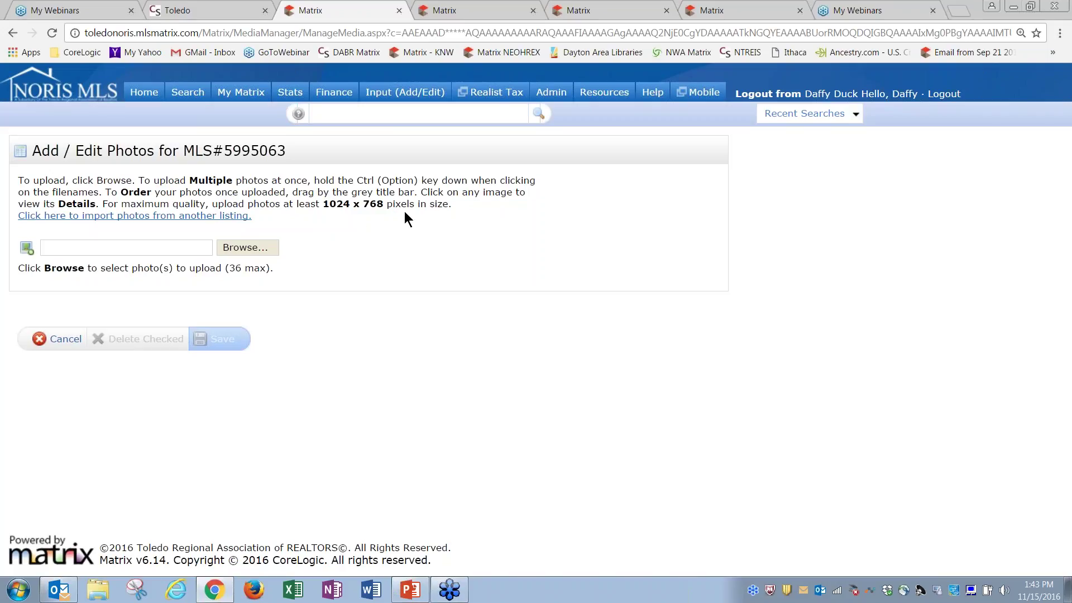
drag(272, 270, 222, 273)
click(239, 302)
Browse the Pictures library to the My House photo folder
click(250, 250)
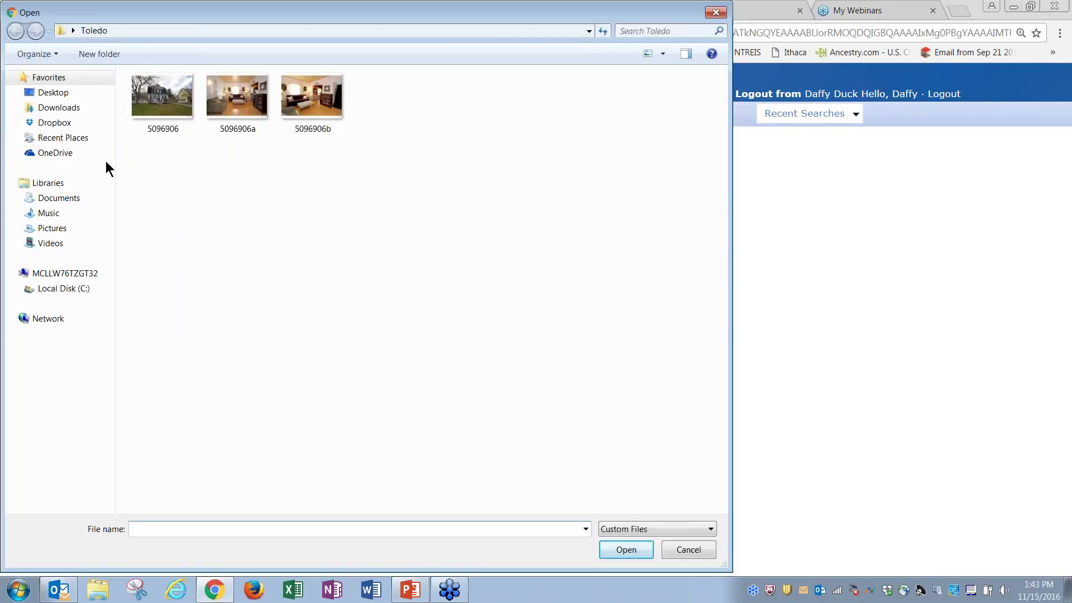
click(52, 228)
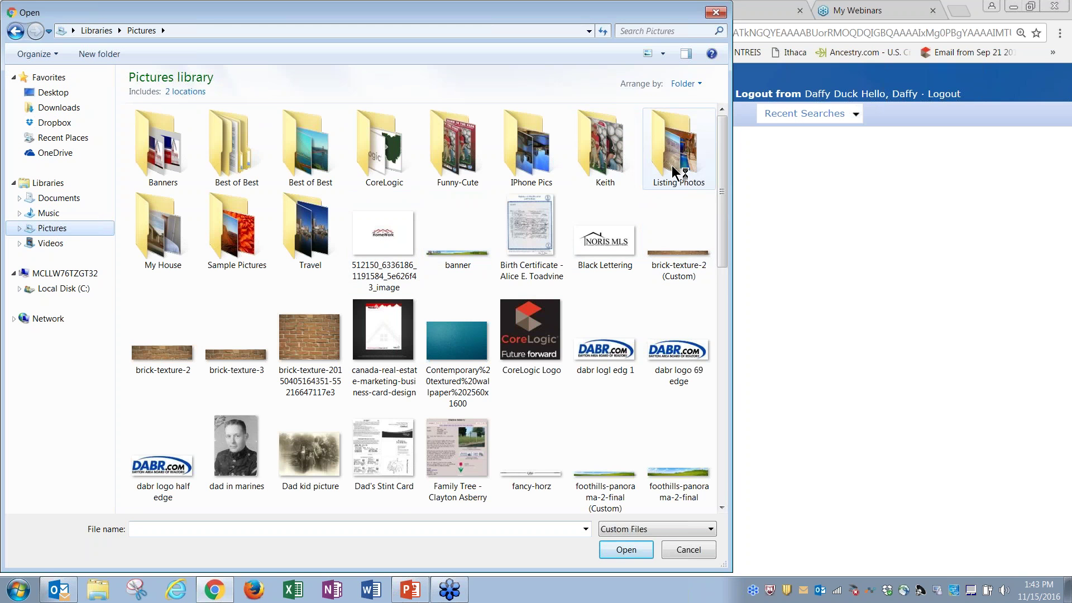
double_click(675, 167)
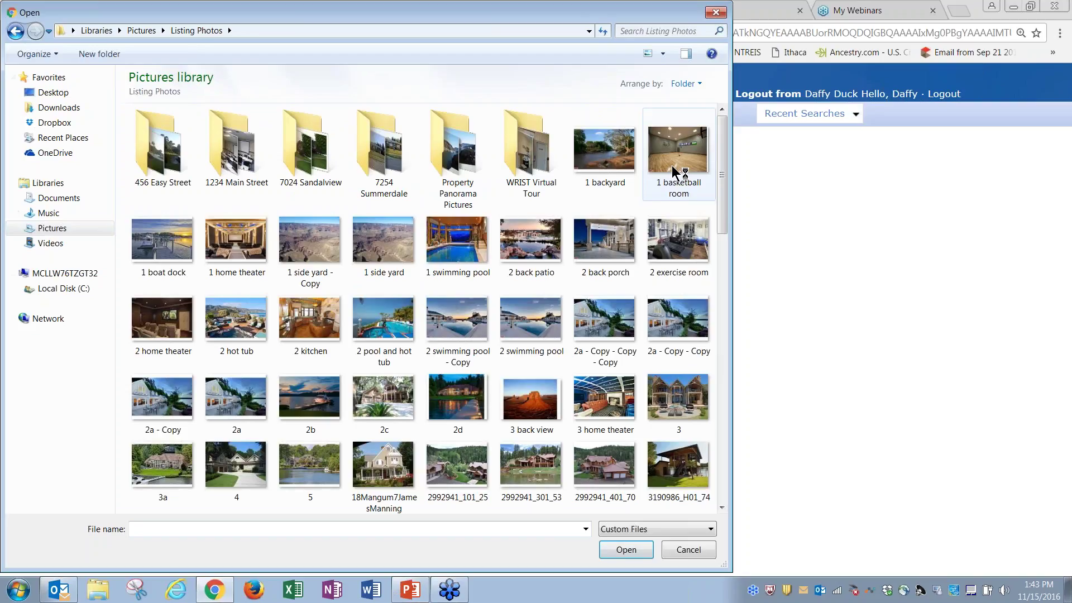
click(52, 228)
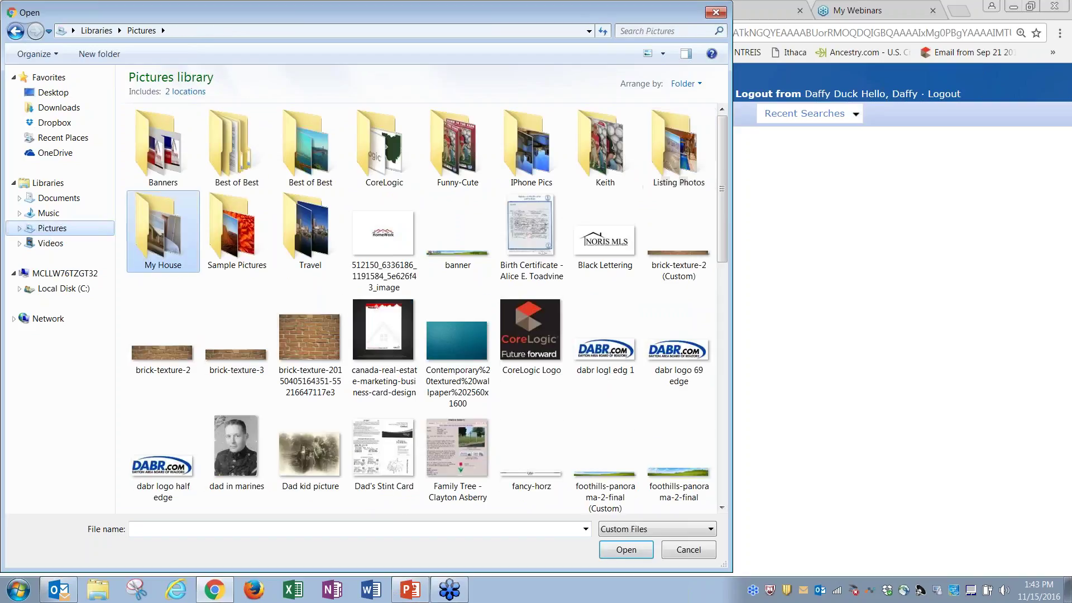
double_click(163, 229)
Select all photos from 1 front to 17 tree house and upload them to the listing
click(165, 151)
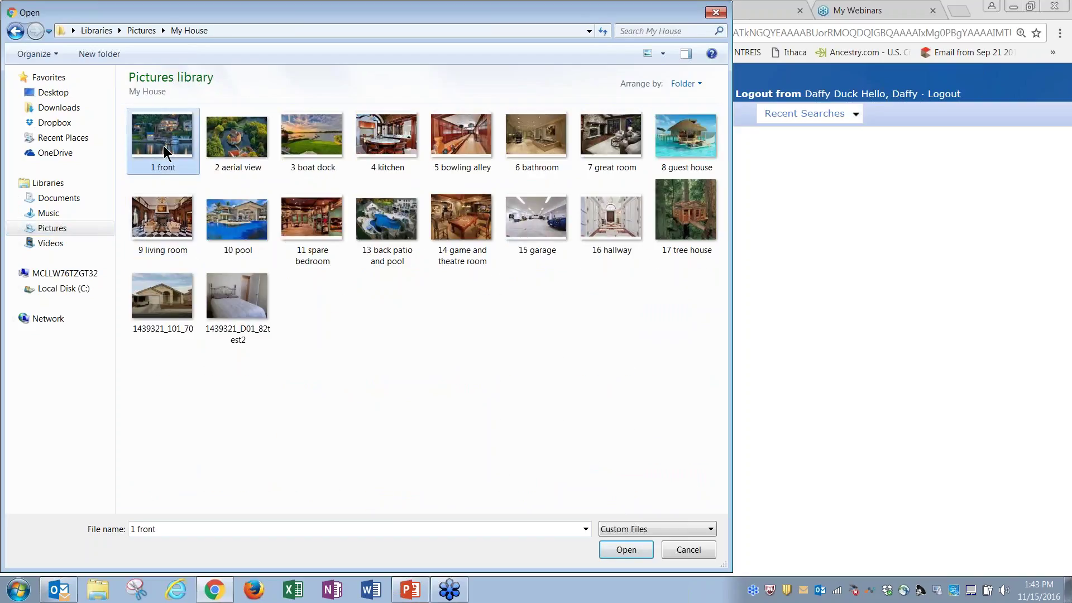
ctrl+click(233, 149)
ctrl+click(325, 147)
ctrl+click(401, 144)
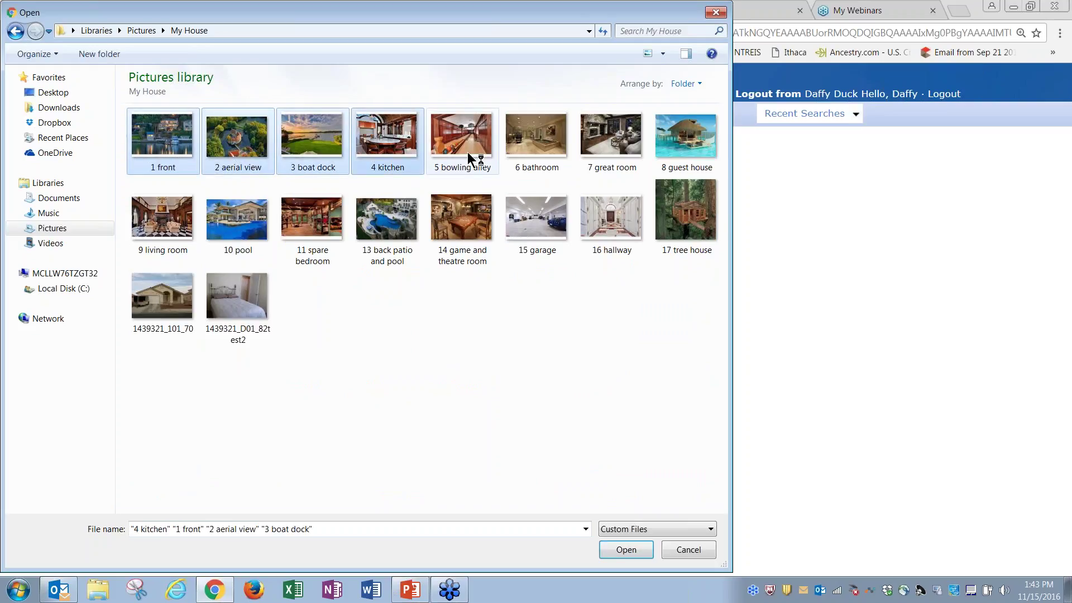
ctrl+click(469, 159)
ctrl+click(538, 149)
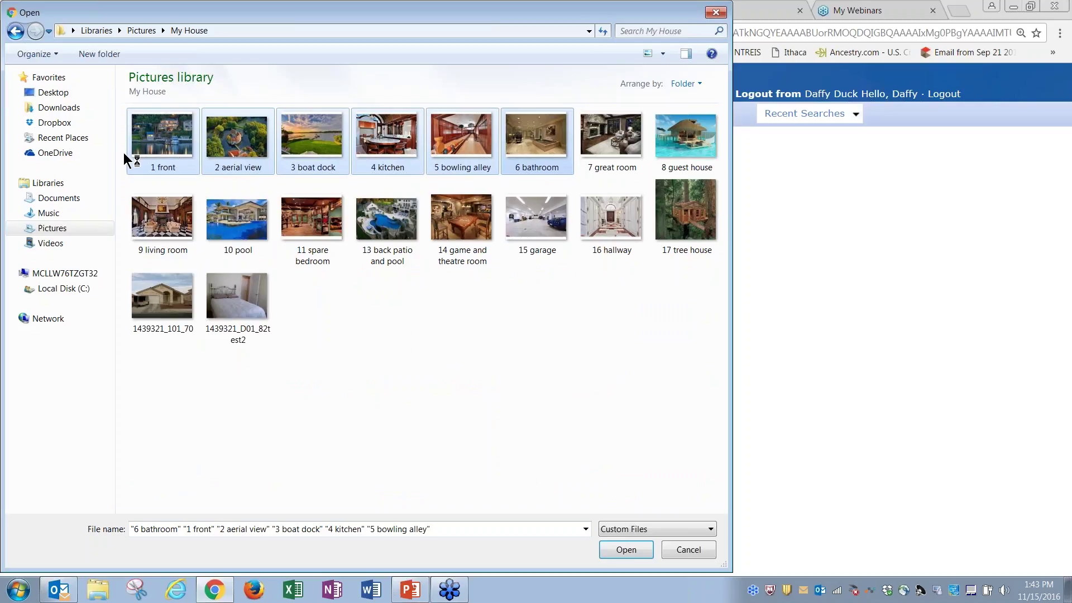
click(152, 154)
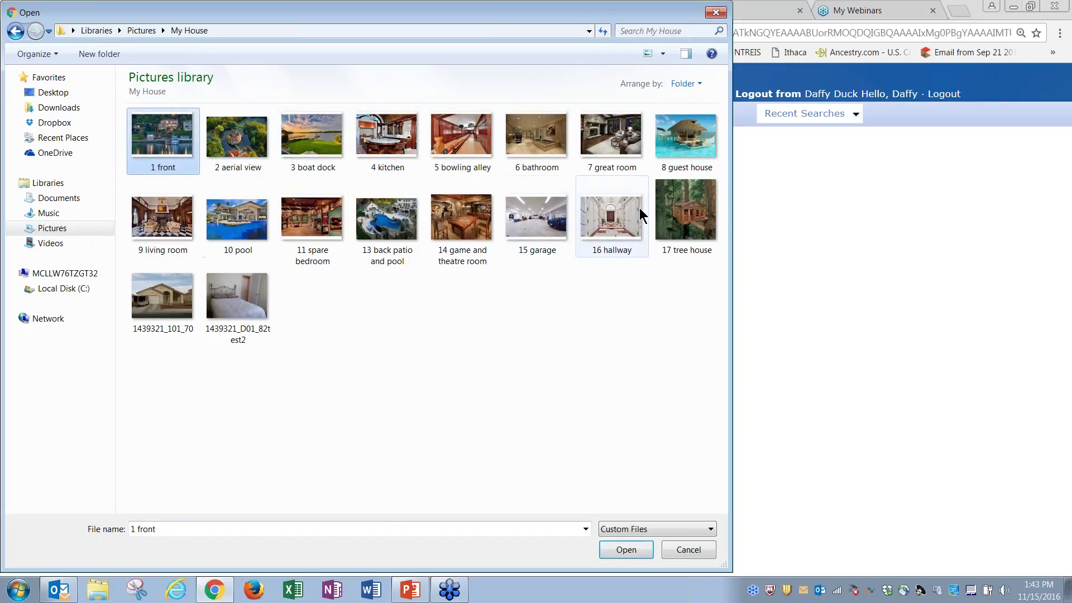
shift+click(661, 218)
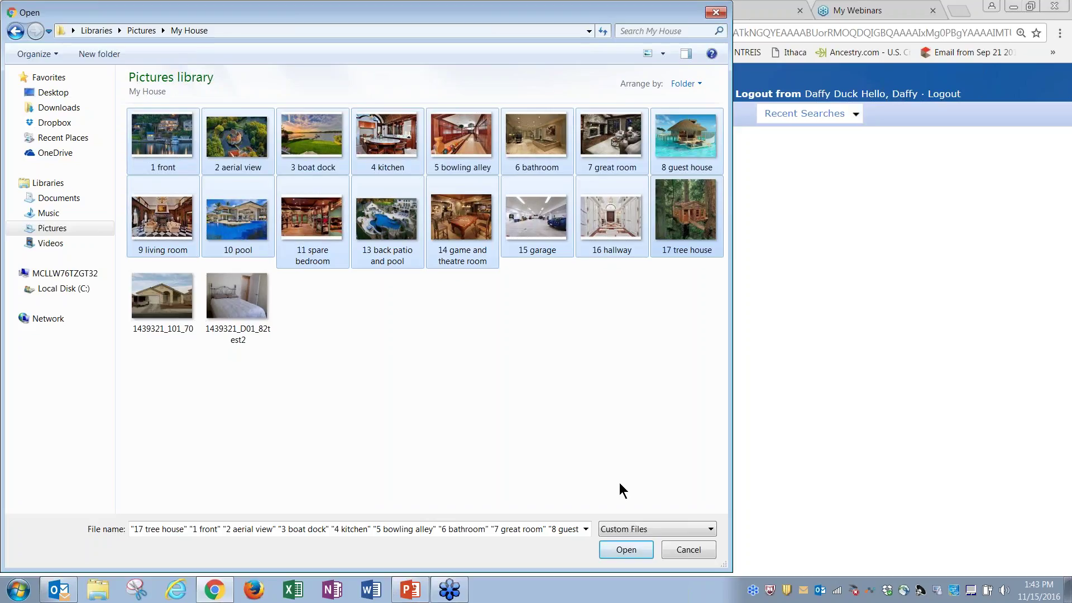
click(623, 548)
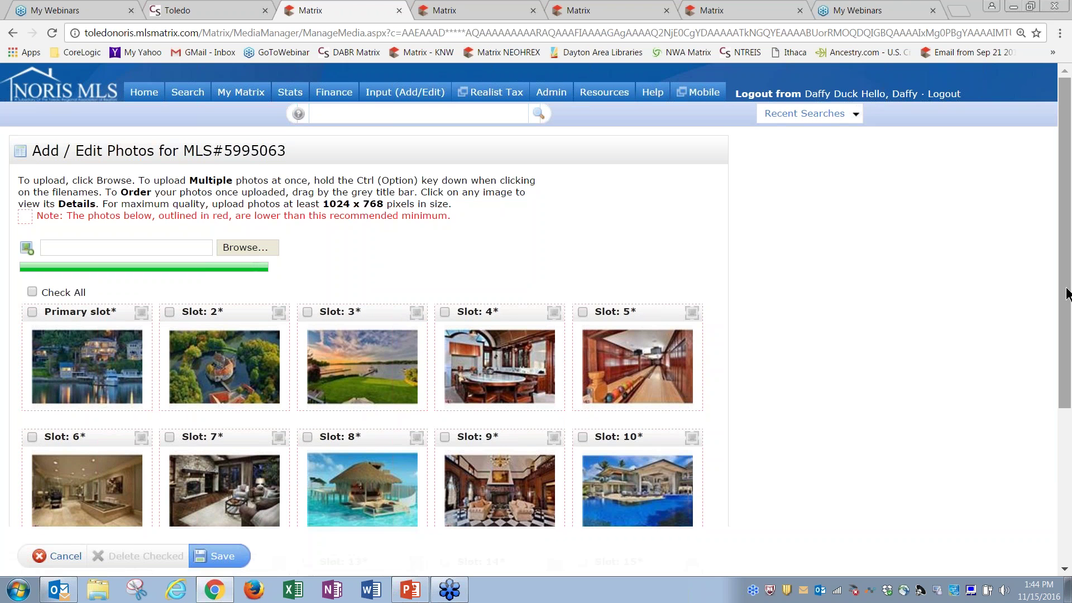
Reorder the photos: overwater bungalow to slot 2, bowling alley to slot 3, aerial view to slot 8
scroll(1066, 294, down, 4)
scroll(1067, 452, down, 2)
scroll(1070, 452, up, 4)
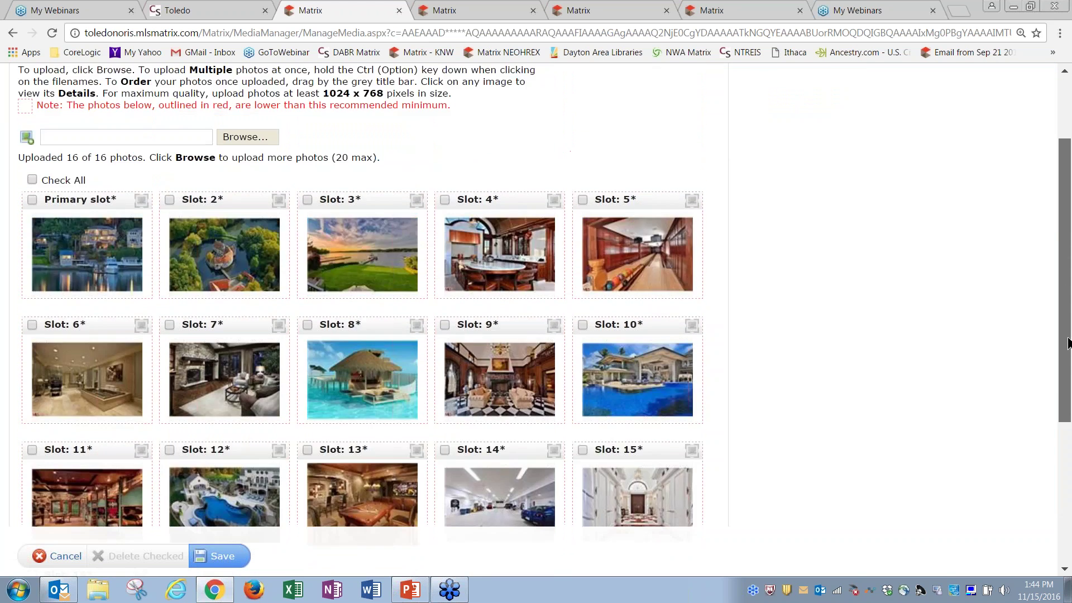
drag(643, 266, 346, 267)
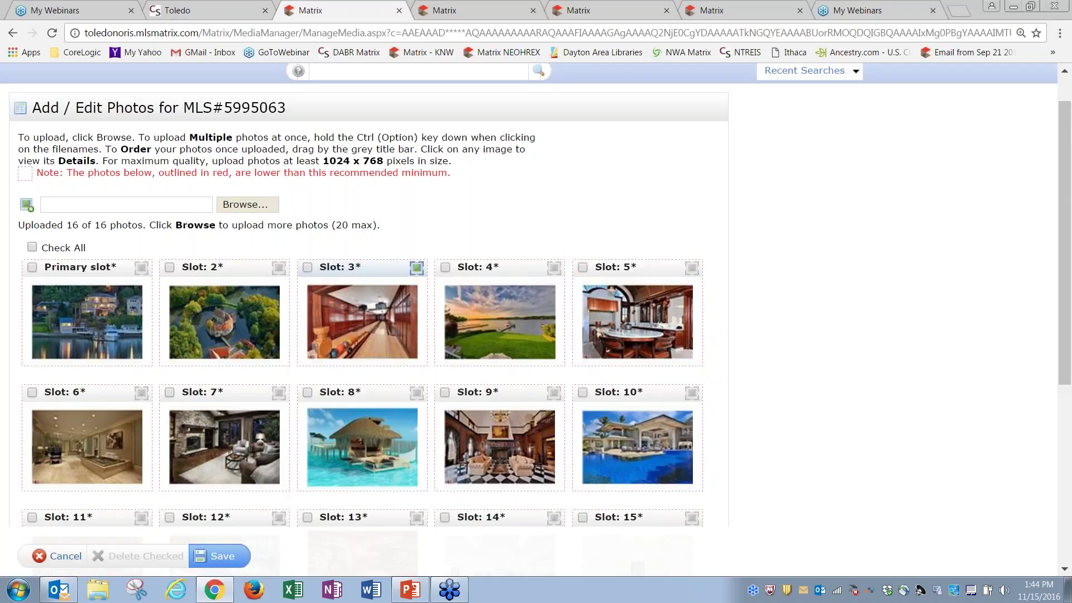
drag(242, 268, 406, 413)
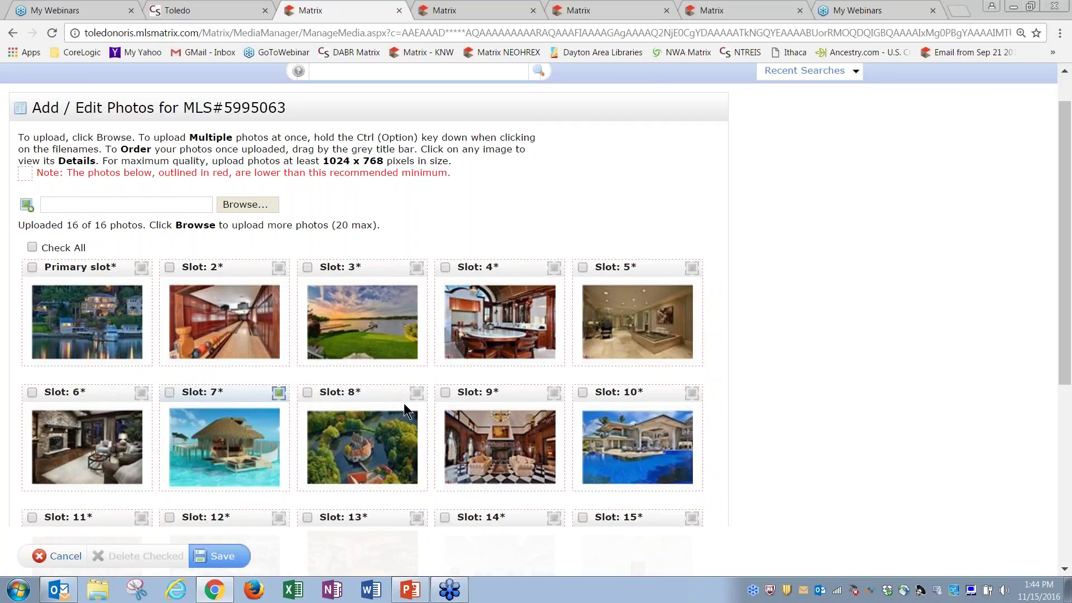
drag(247, 391, 244, 270)
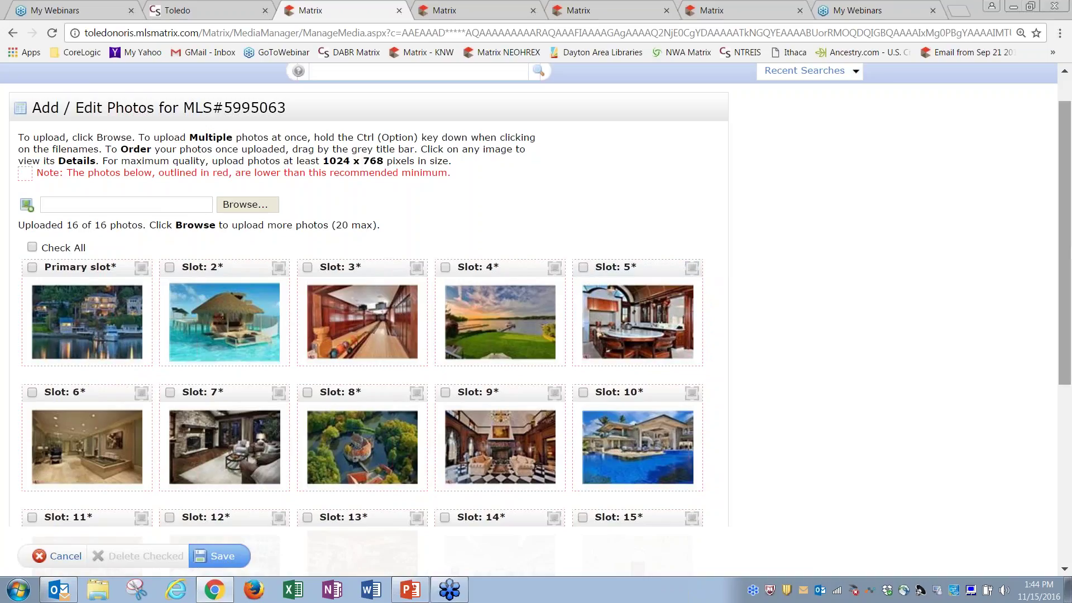
drag(1067, 259, 1070, 352)
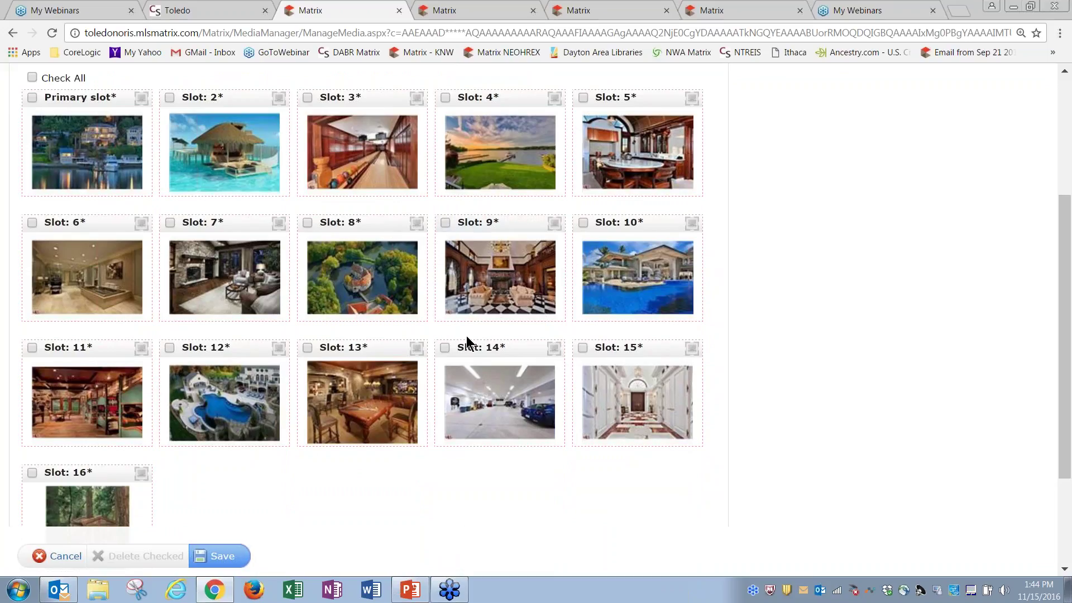
Delete the aerial, game room and garage photos, then open the front photo's details
click(445, 348)
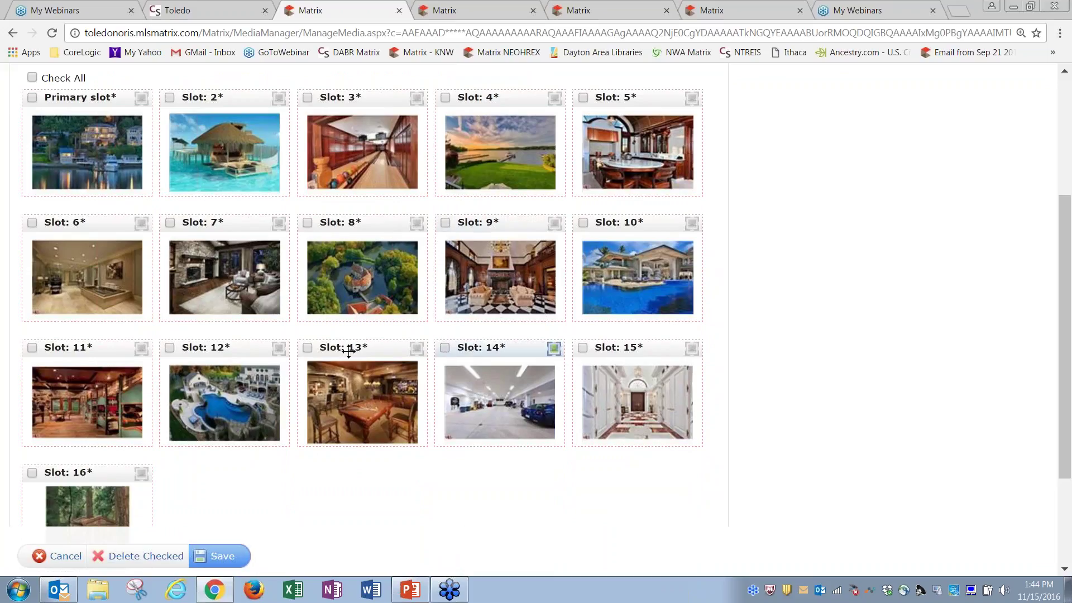
click(307, 348)
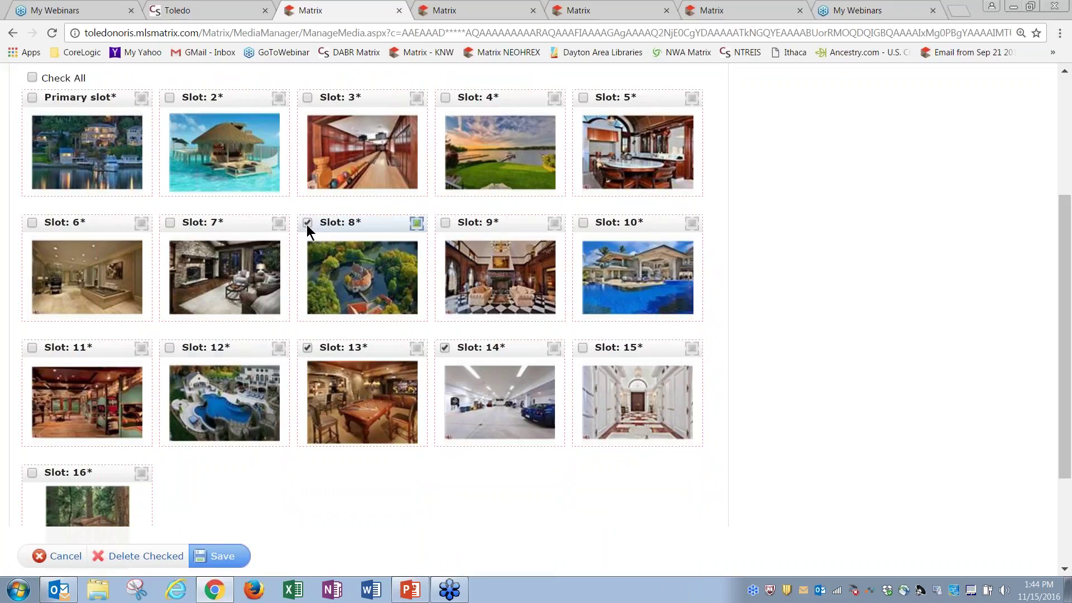
click(150, 559)
click(599, 117)
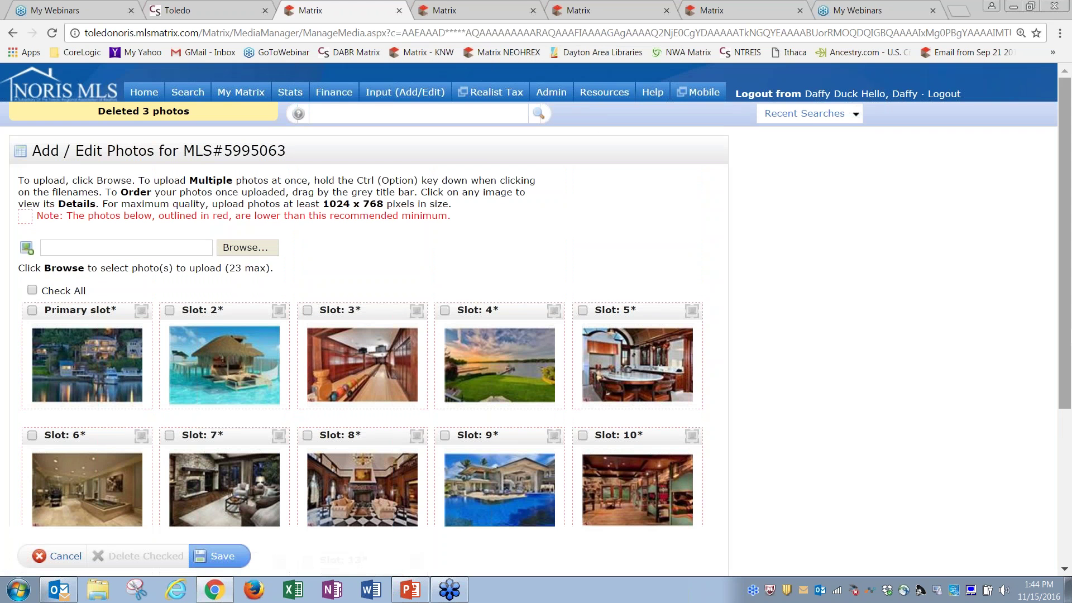
mouse_move(1069, 296)
mouse_down()
mouse_move(1066, 373)
mouse_move(1067, 313)
mouse_up()
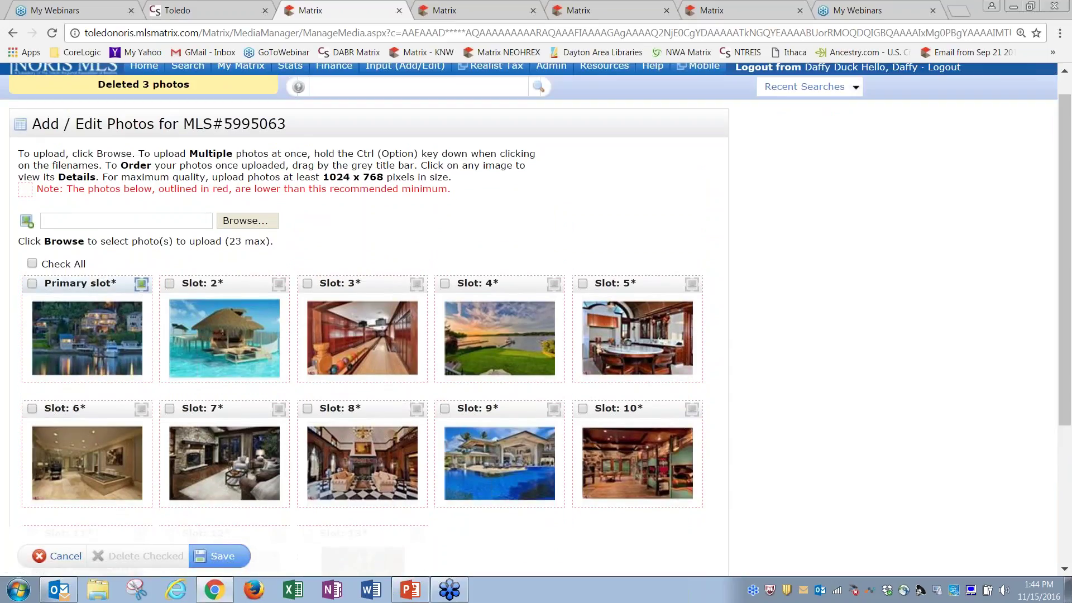
click(144, 286)
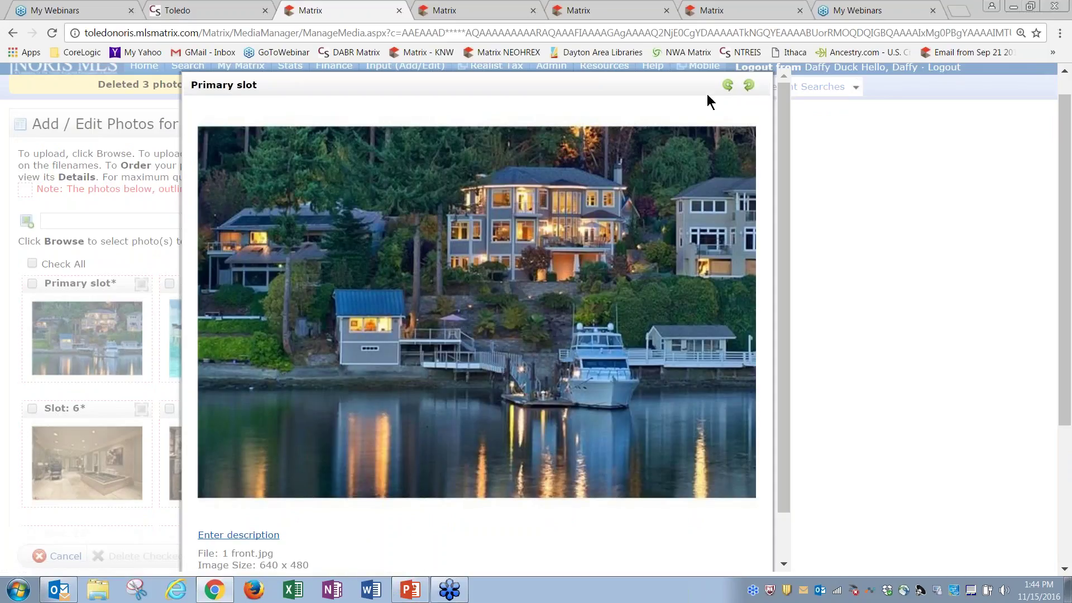
Rotate the front photo through several orientations and leave it upright
click(728, 85)
click(749, 86)
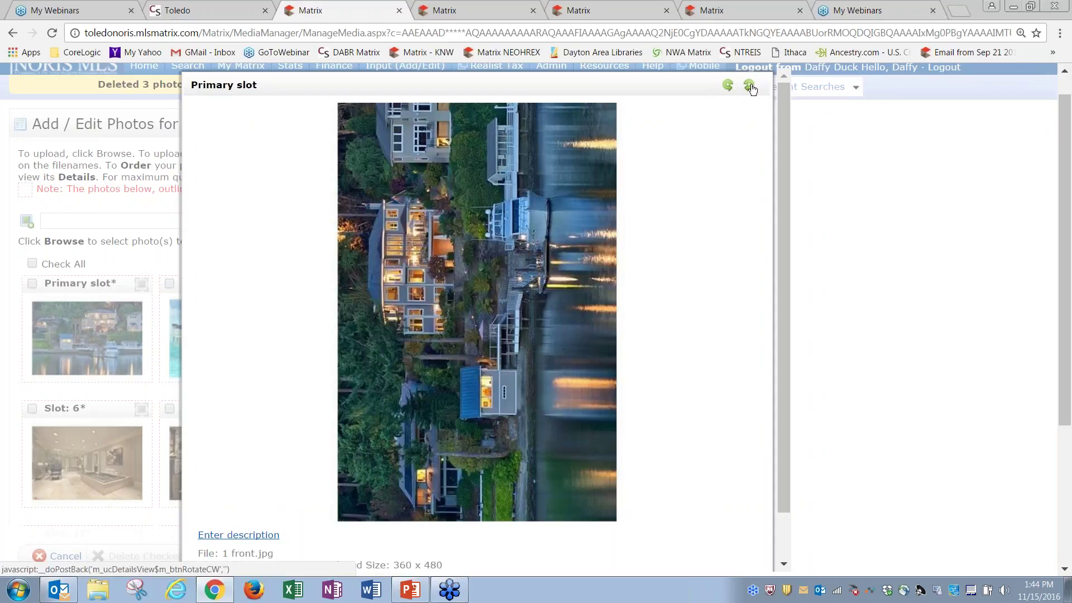
drag(1064, 193, 1060, 222)
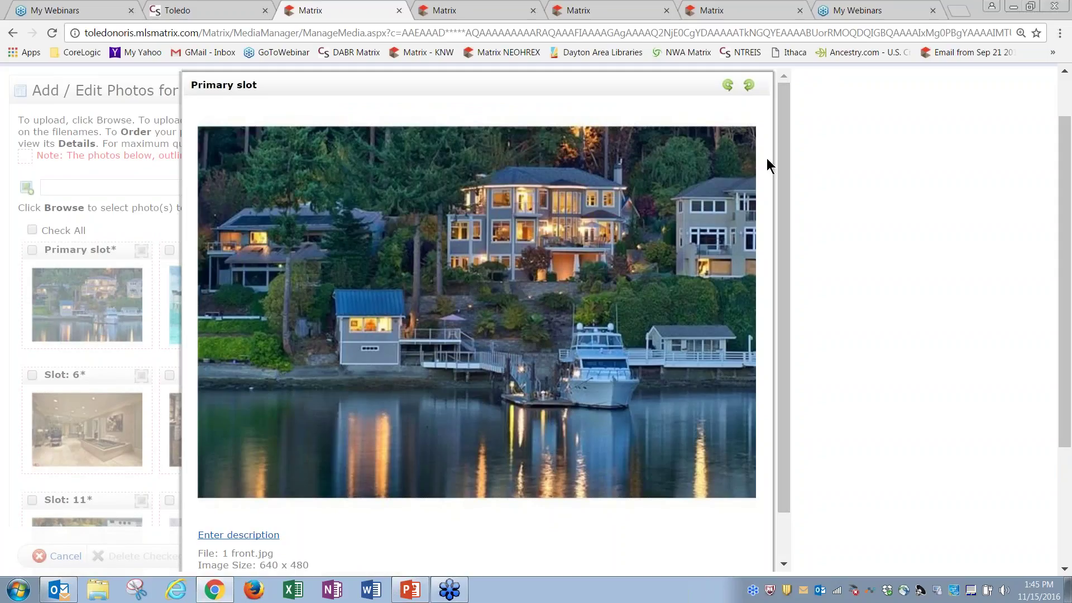
click(752, 87)
click(752, 86)
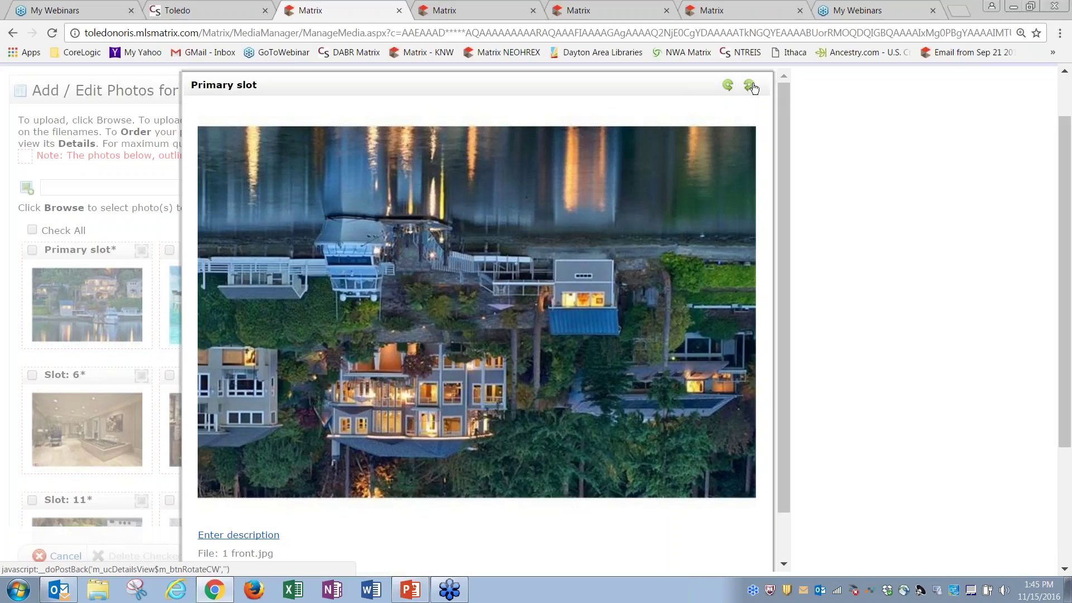
click(727, 87)
click(728, 87)
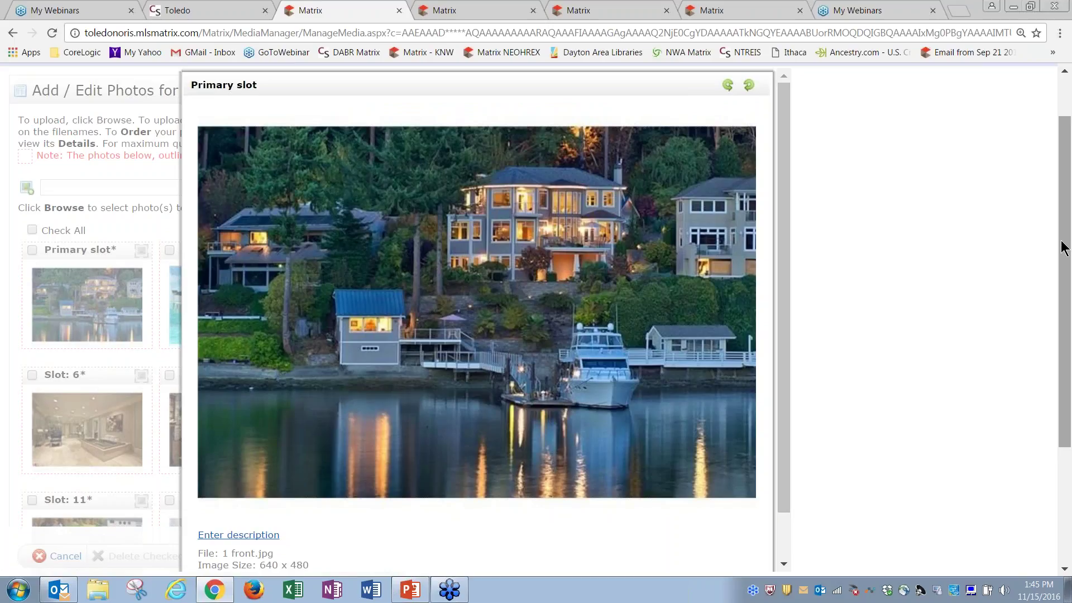
drag(1063, 244, 1063, 311)
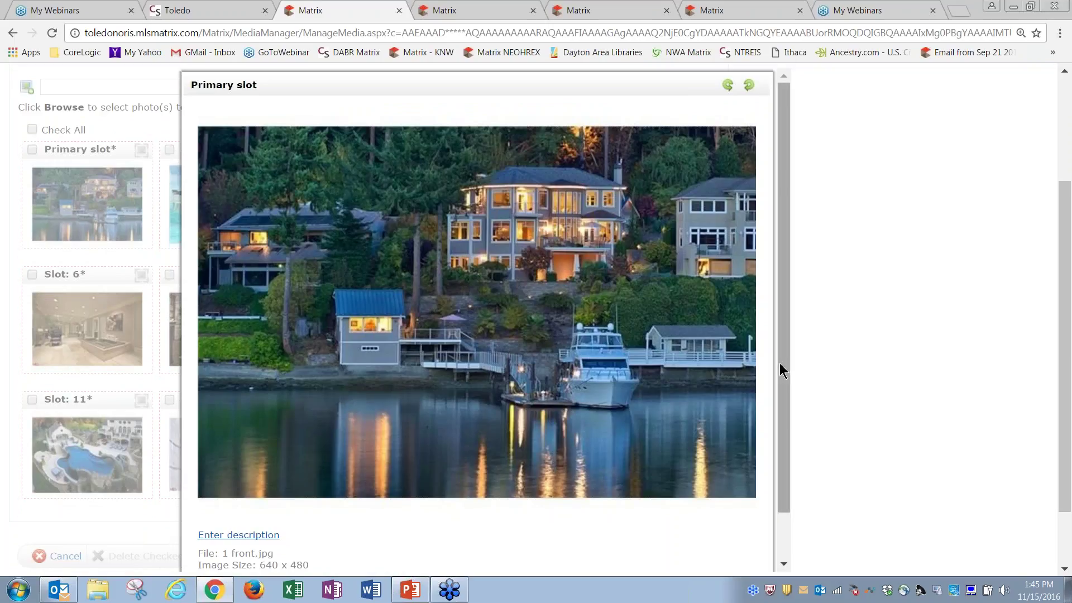
Leave the front photo's description empty and save its details
scroll(779, 369, down, 1)
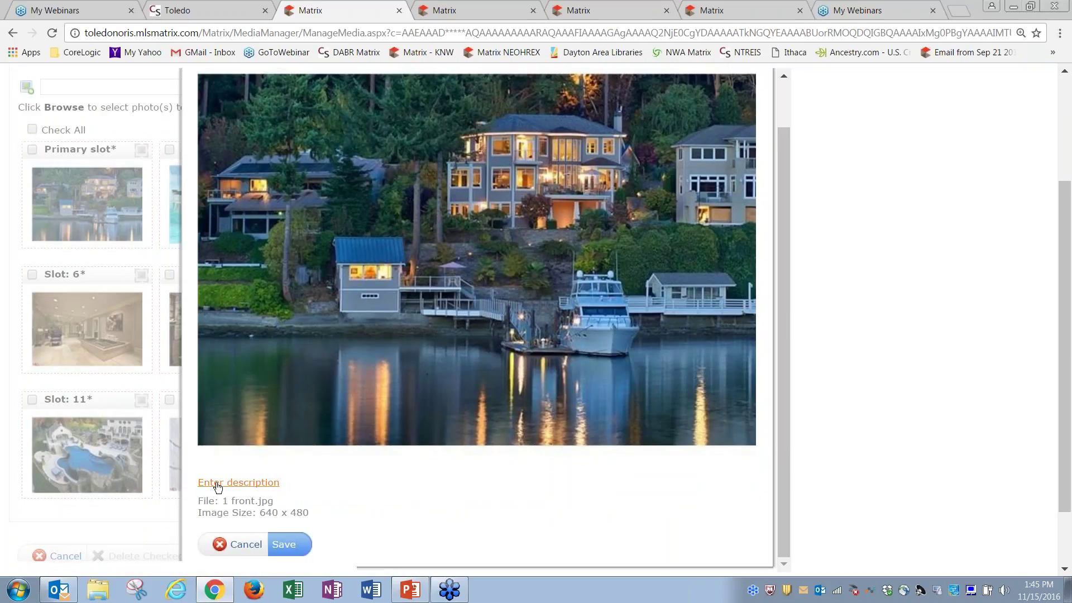
click(252, 484)
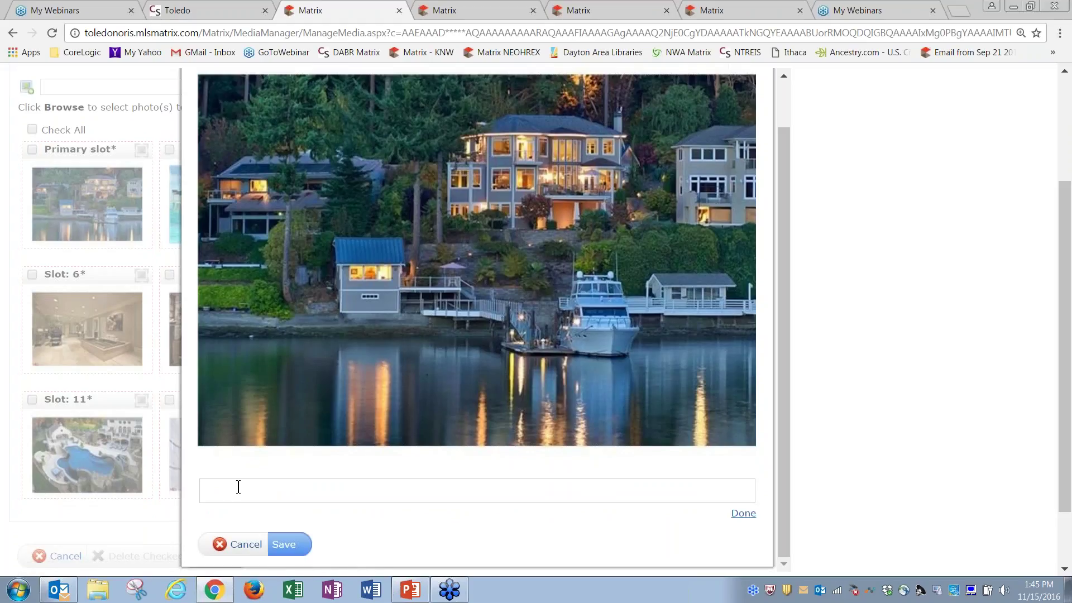
text(jdlkfjdkjfdlkjfdlkjfkjkj)
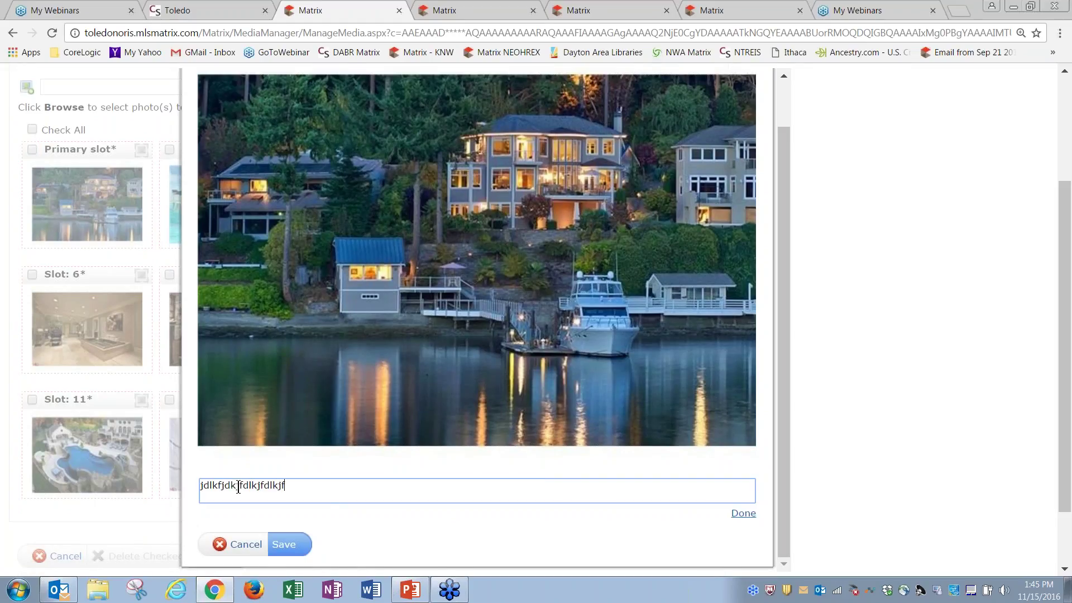
key(BackSpace)
key(BackSpace)
key(BackSpace)
key(BackSpace)
key(BackSpace)
key(BackSpace)
key(BackSpace)
key(BackSpace)
key(BackSpace)
key(BackSpace)
key(BackSpace)
key(BackSpace)
key(BackSpace)
key(BackSpace)
key(BackSpace)
key(BackSpace)
key(BackSpace)
key(BackSpace)
key(BackSpace)
key(BackSpace)
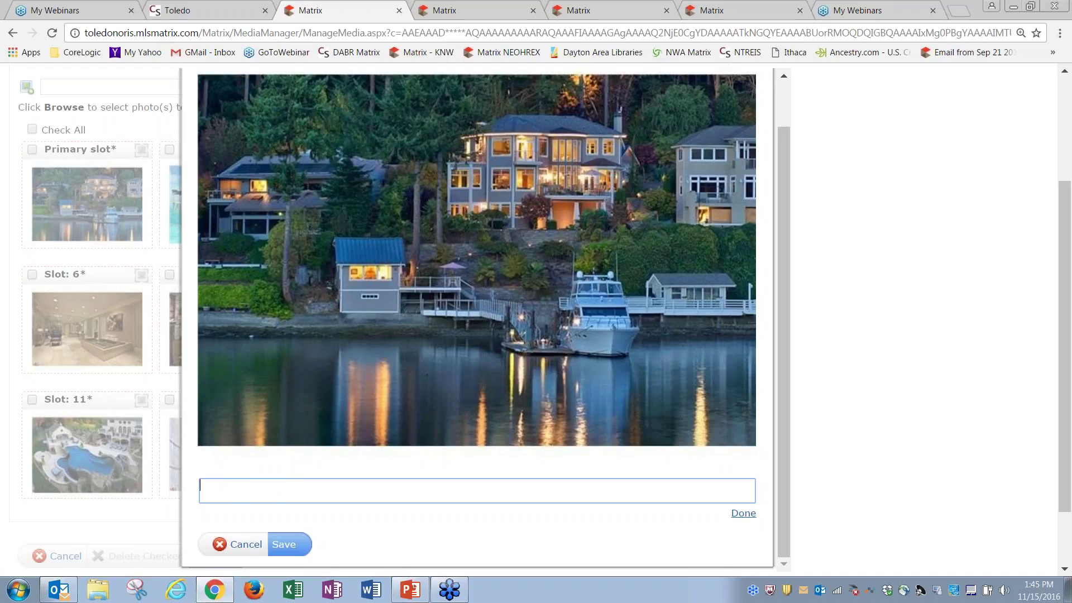
click(743, 514)
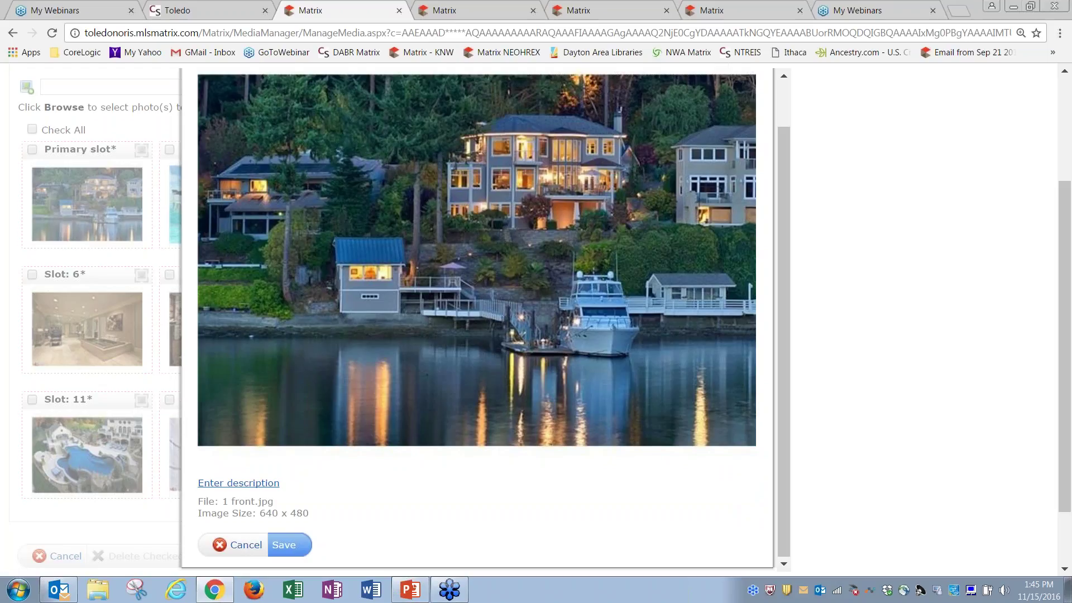
click(282, 551)
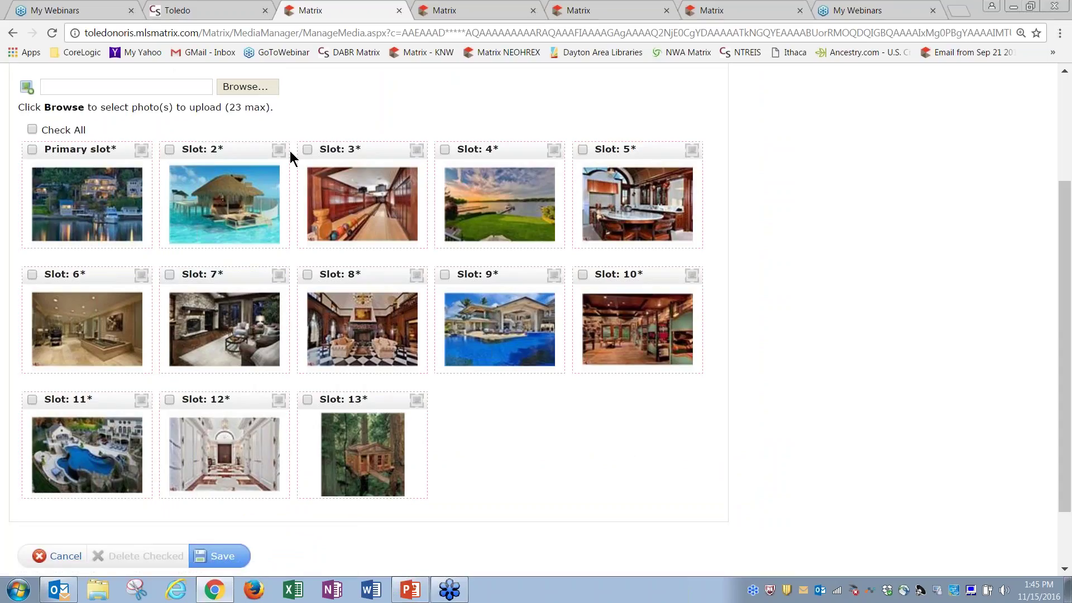
drag(1067, 418, 1070, 309)
Save the photo arrangement for listing 5995063 and go back to the Input page
click(230, 563)
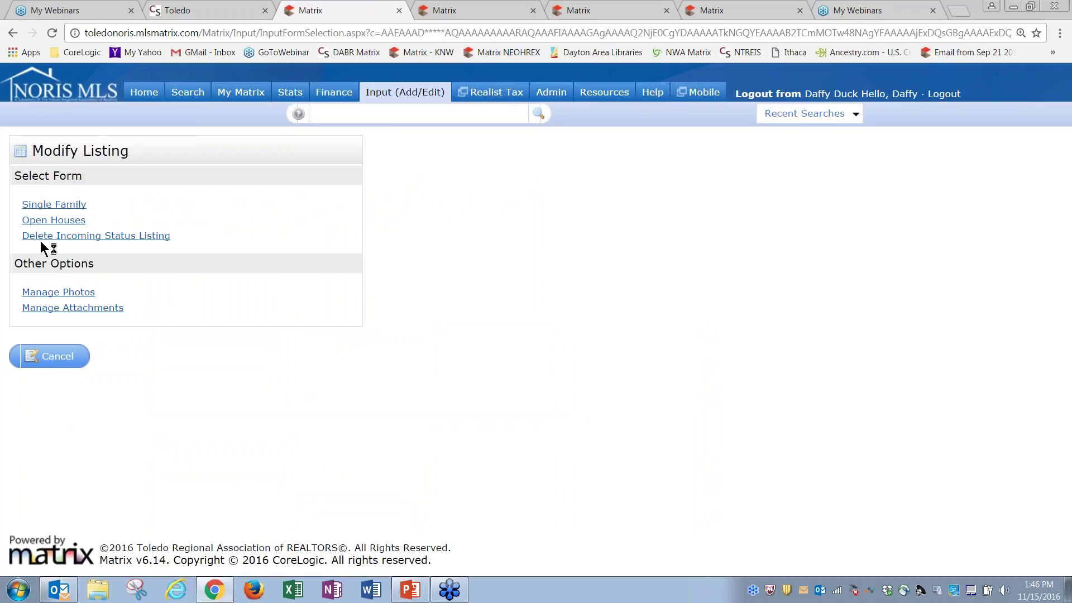
click(92, 240)
Return to the Input (Add/Edit) page and check the Select a Listing dropdown without picking one
click(405, 93)
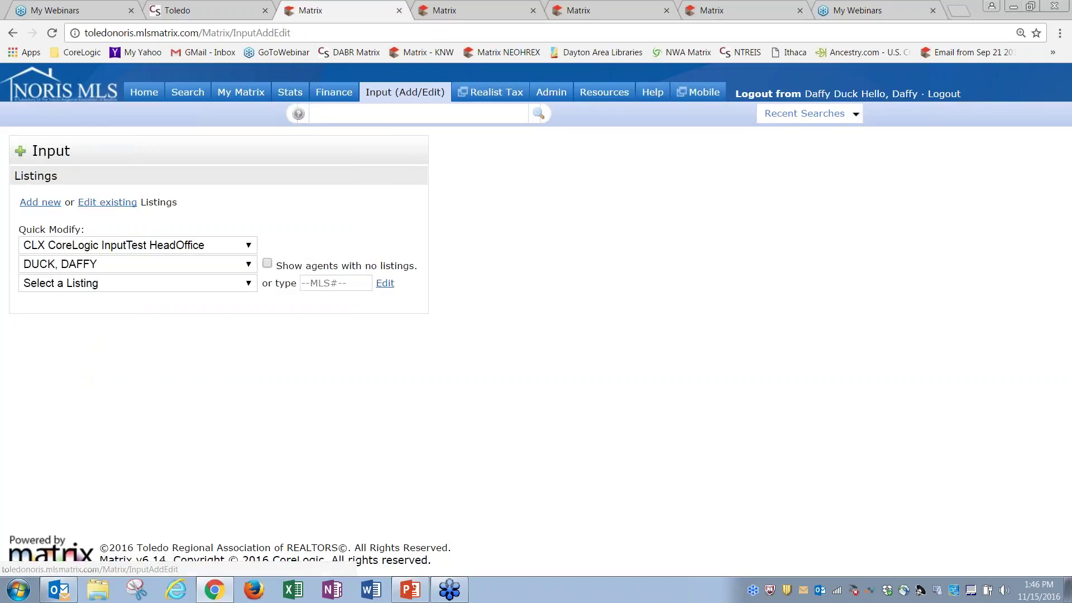
click(243, 284)
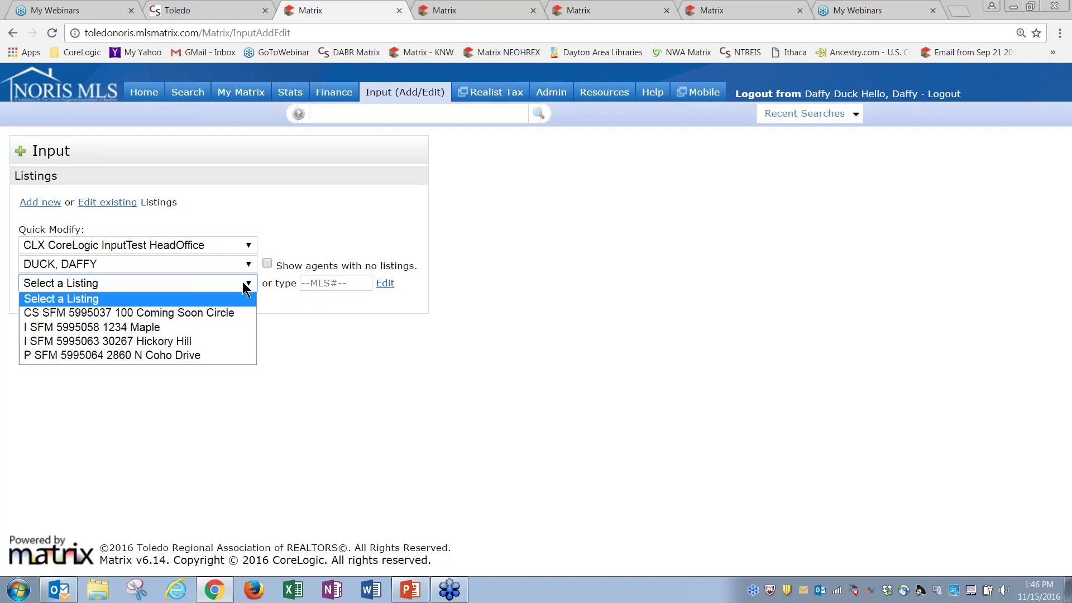
click(244, 284)
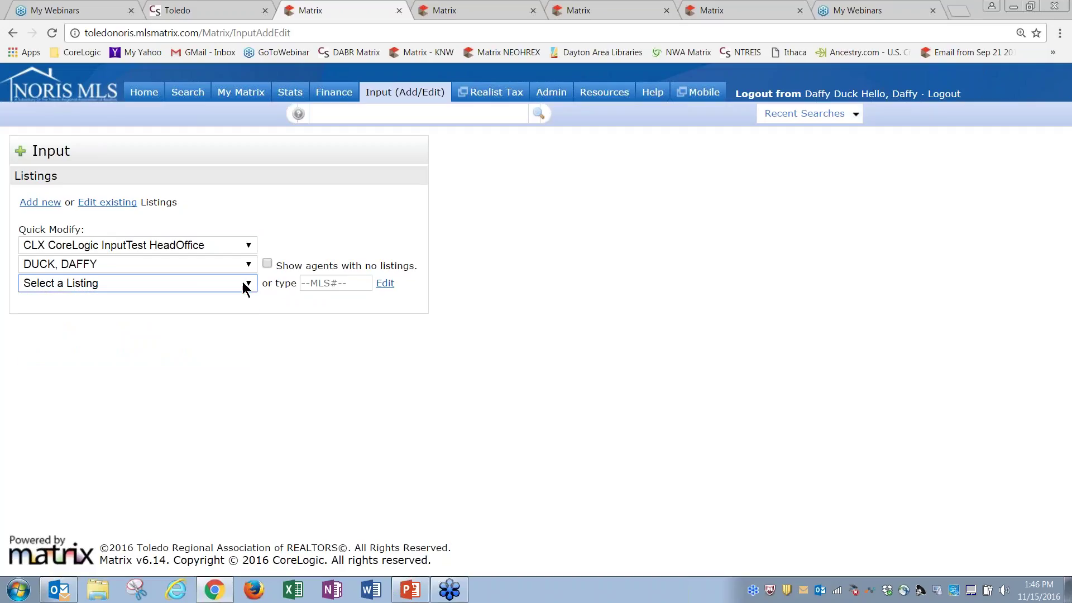
click(320, 192)
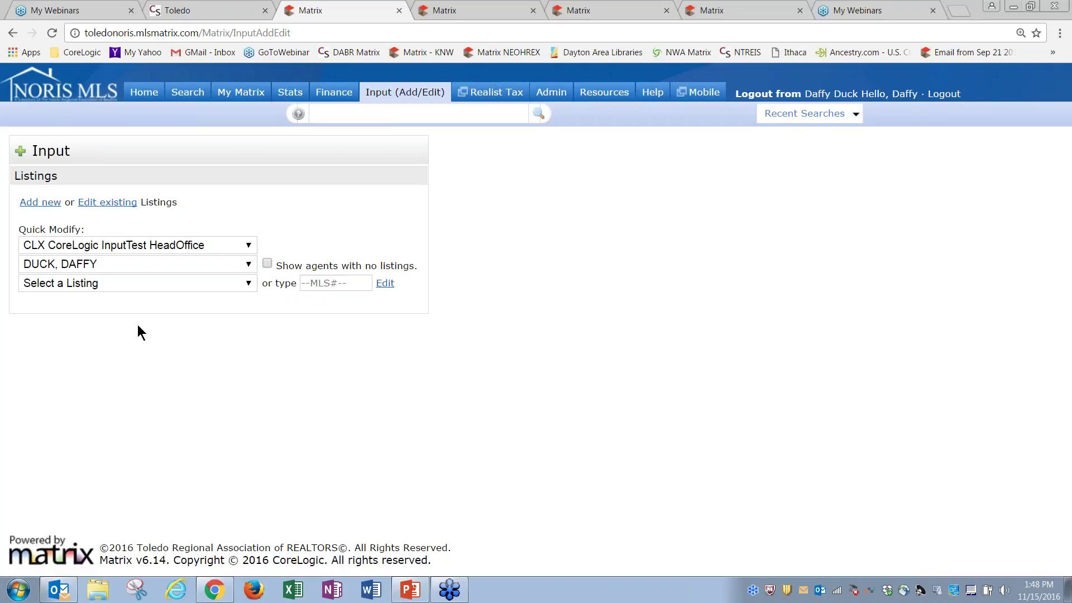
Choose the 1234 Maple listing (5995058), open Manage Photos and upload the 1 front photo
click(111, 284)
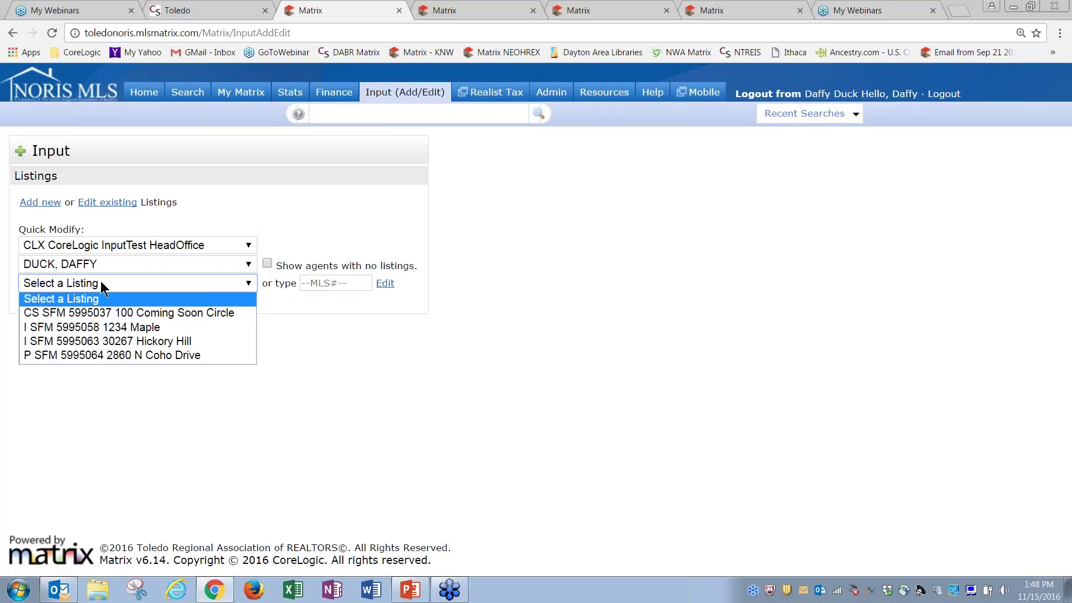
click(95, 328)
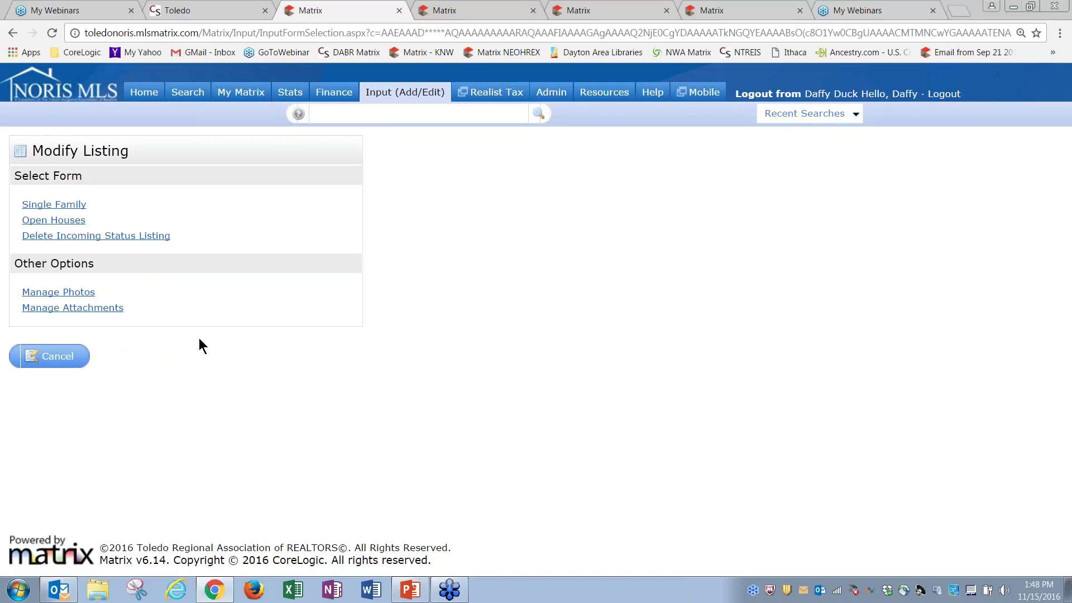
click(88, 293)
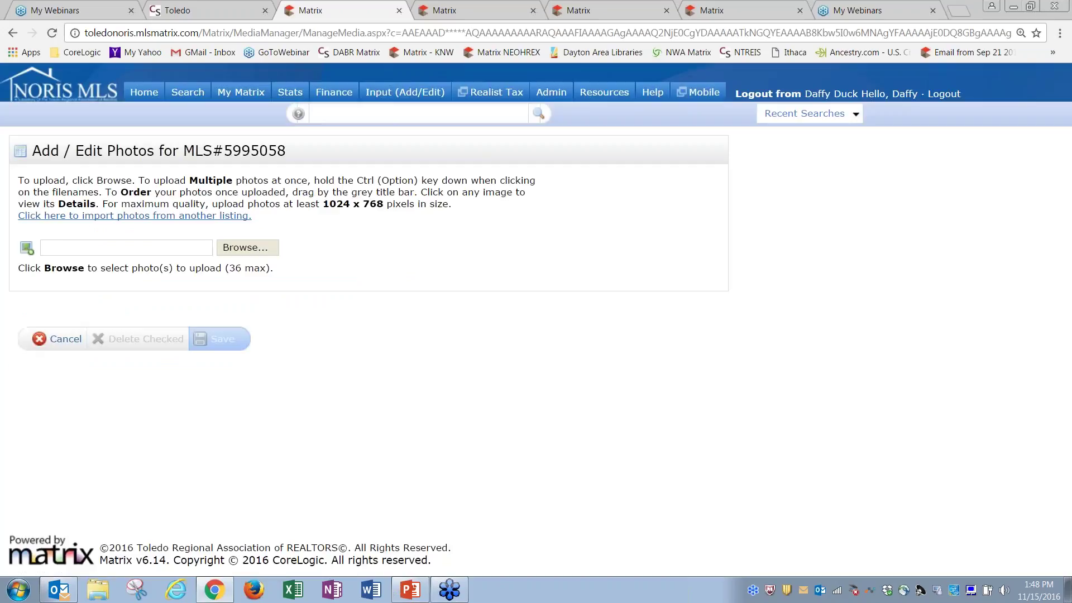
click(248, 248)
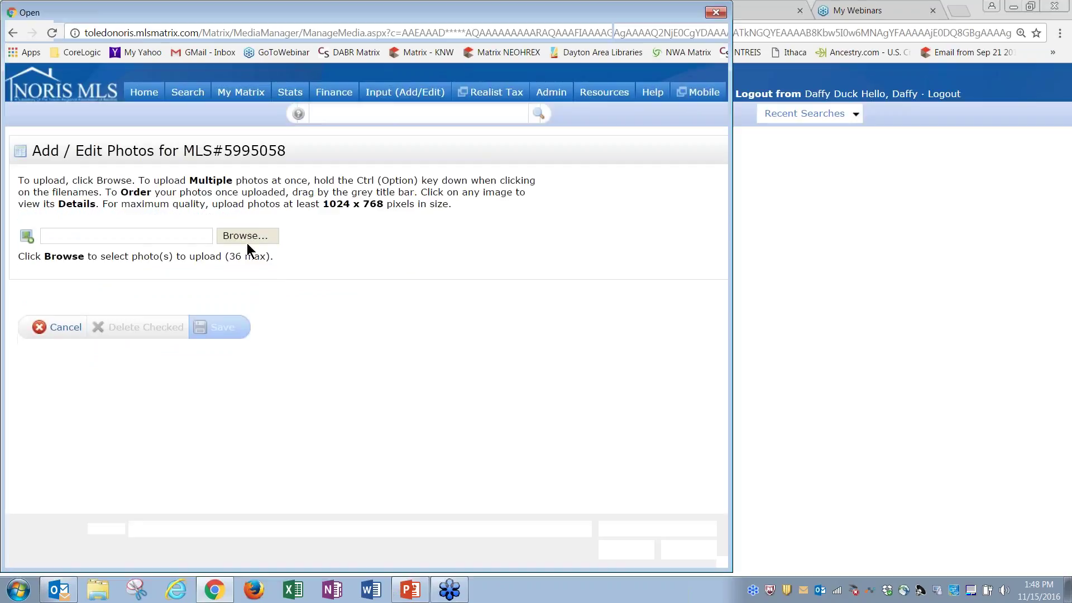
click(163, 146)
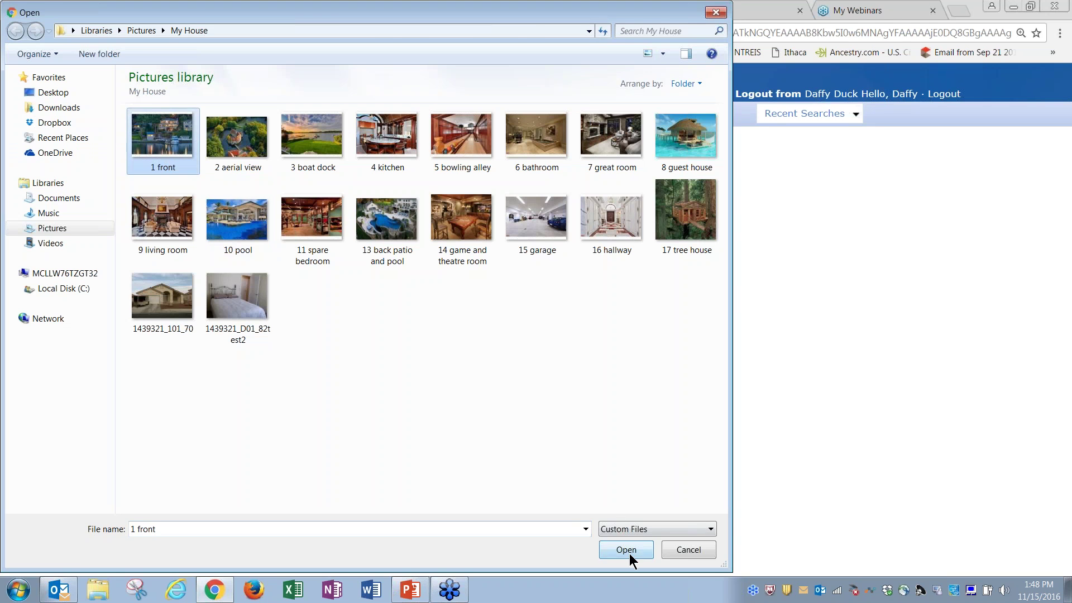
click(628, 551)
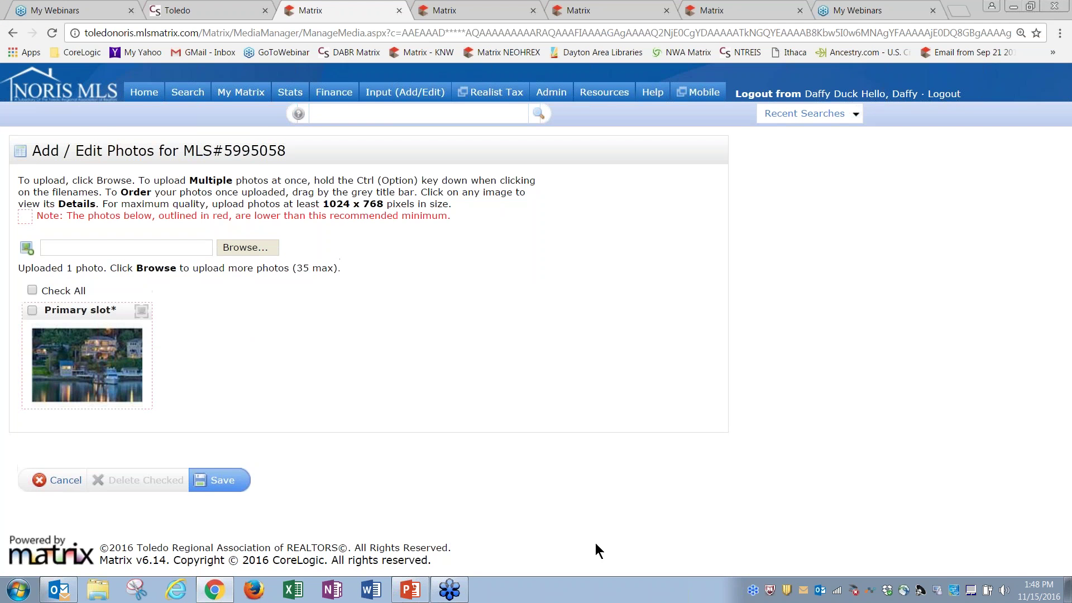
Open the primary photo's details and start a description for it
click(124, 391)
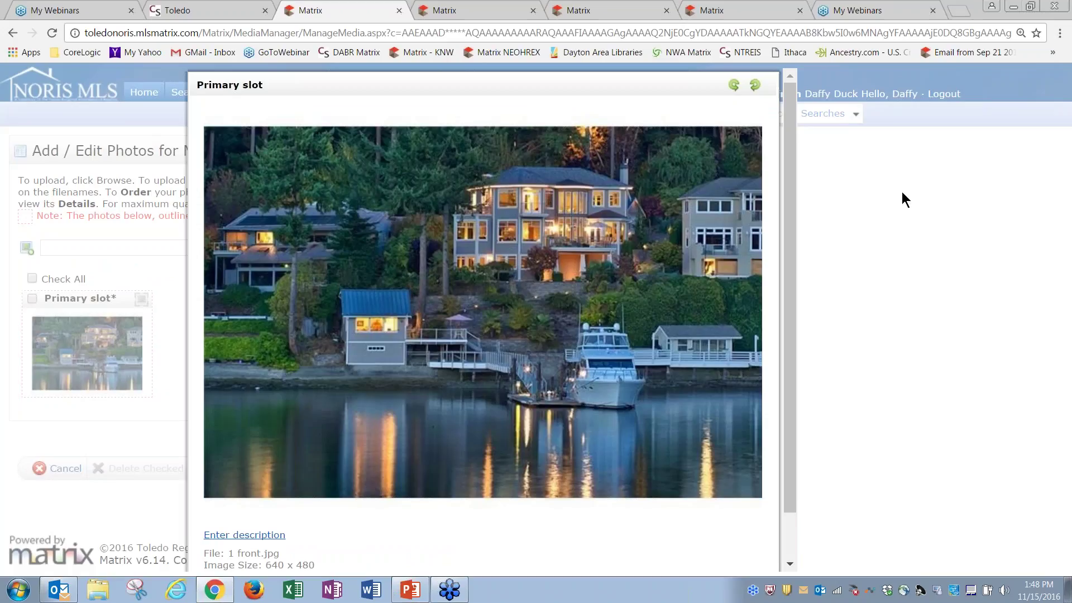
drag(793, 172, 471, 462)
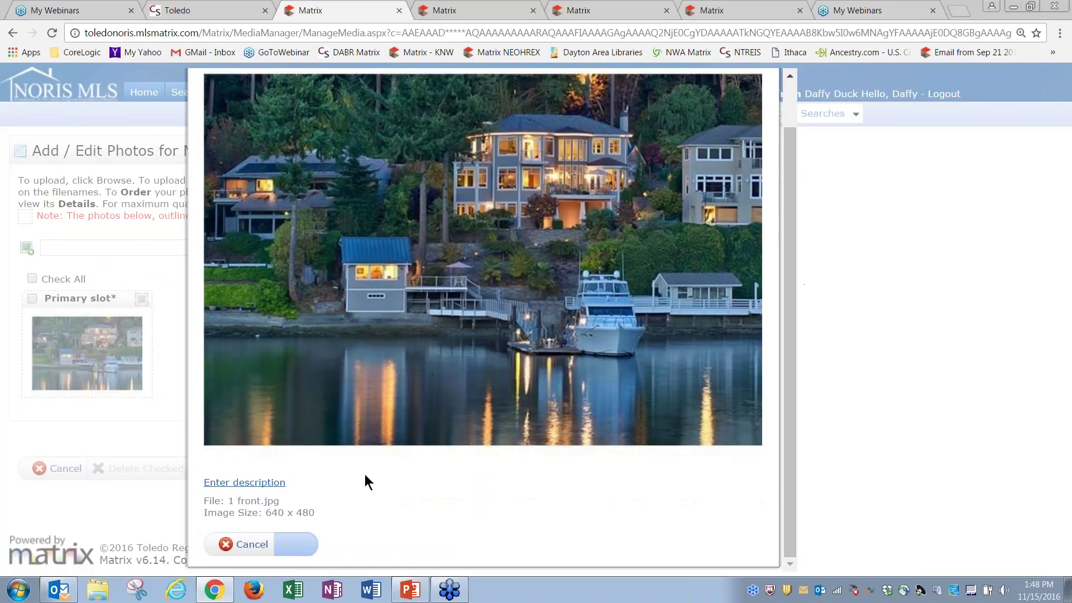
click(258, 483)
click(233, 488)
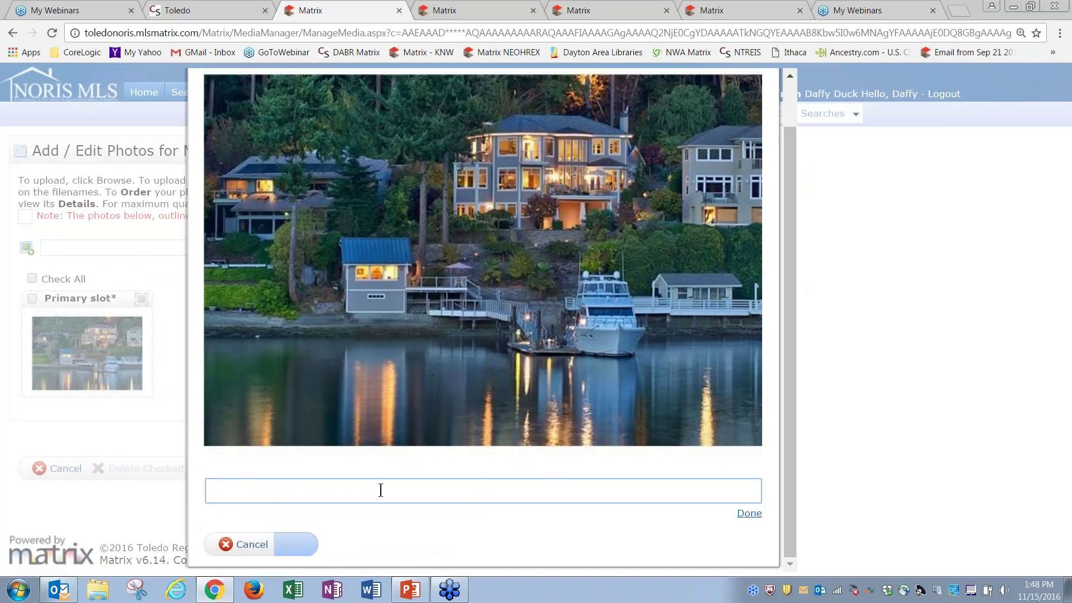
Enter the caption 'Exterior Front - view from the lake', finish it, and save the photo details
text(E)
text(c)
key(BackSpace)
text(c)
key(BackSpace)
text(xterior Front - vie)
key(BackSpace)
key(BackSpace)
text(iew fromt fr)
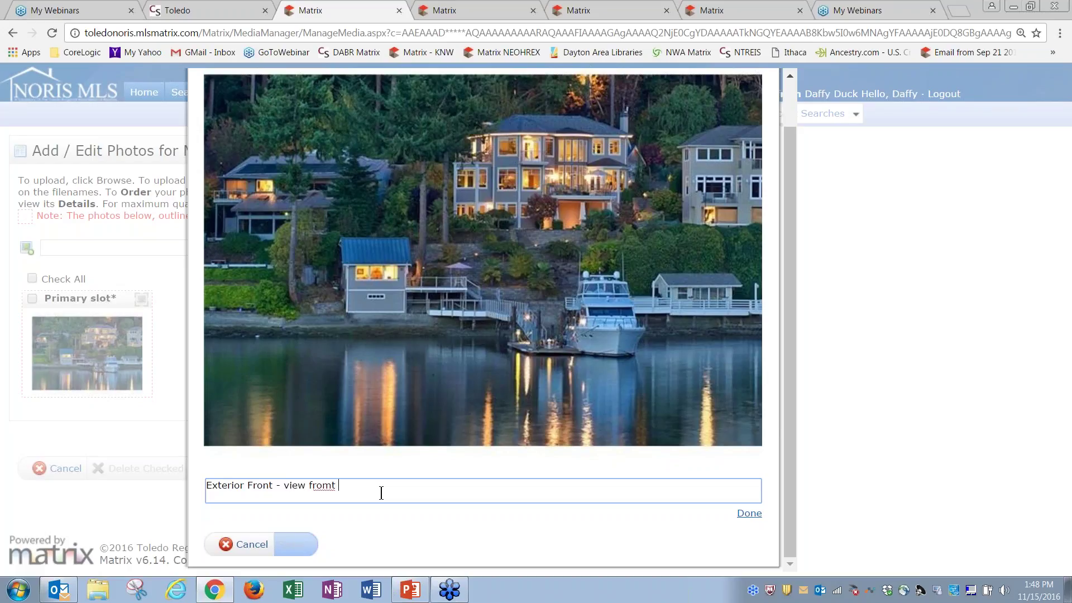
key(BackSpace)
key(BackSpace)
key(BackSpace)
key(BackSpace)
text(the la)
click(742, 518)
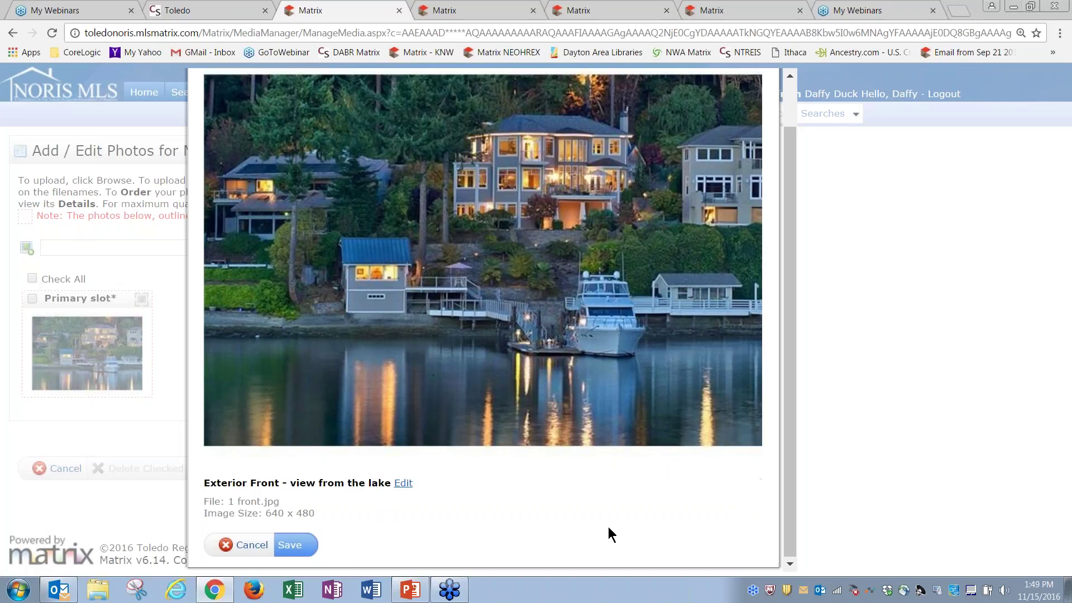
click(290, 545)
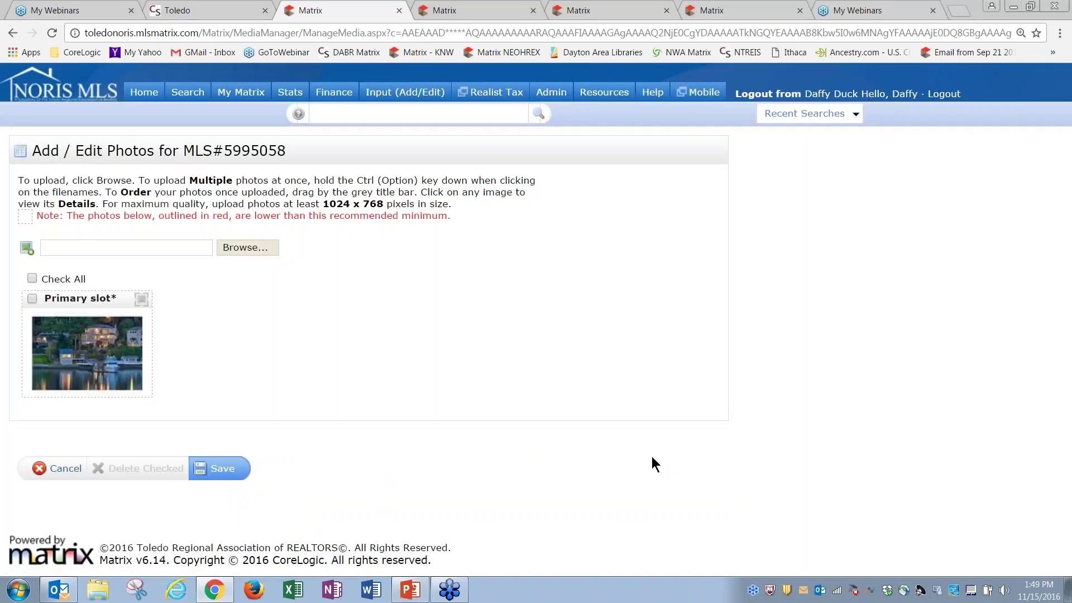
click(65, 471)
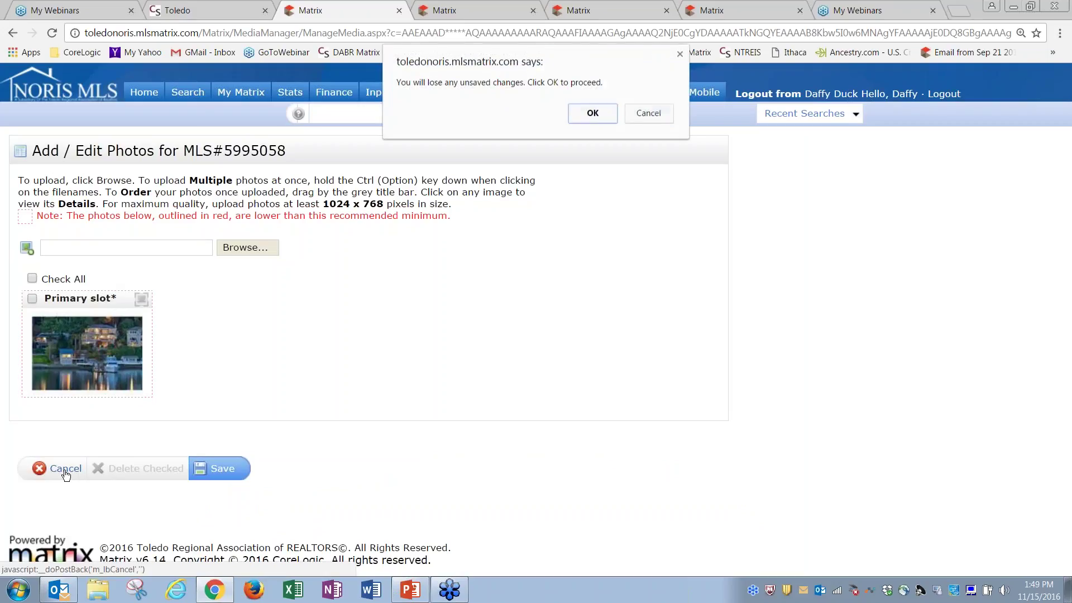
click(594, 113)
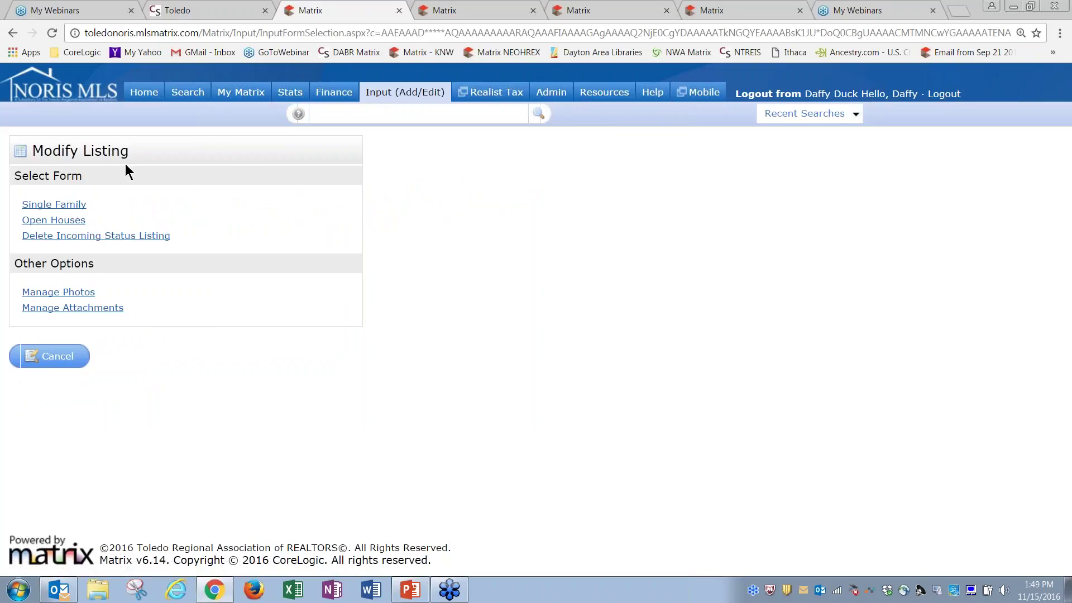
click(66, 363)
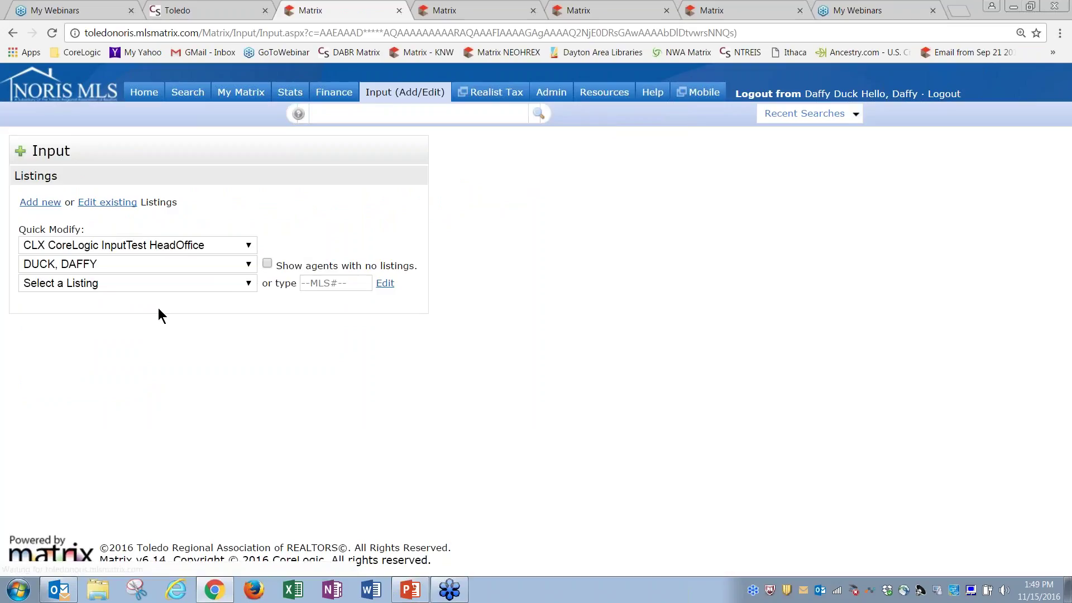
click(161, 285)
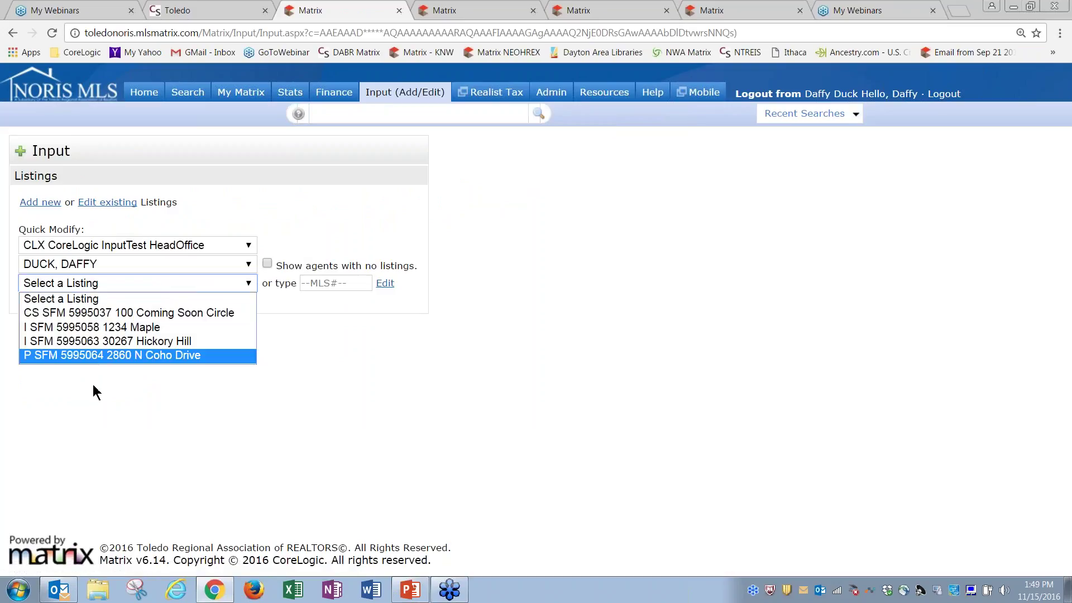
click(102, 355)
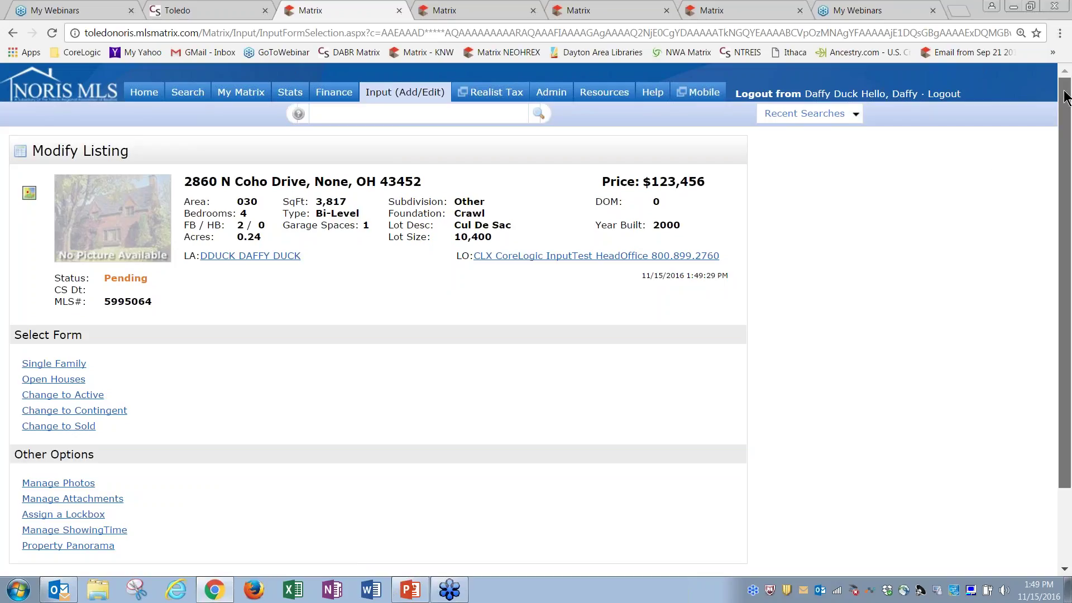
Scroll the Modify Listing page, then move to the tab with the full listing report
scroll(427, 494, down, 3)
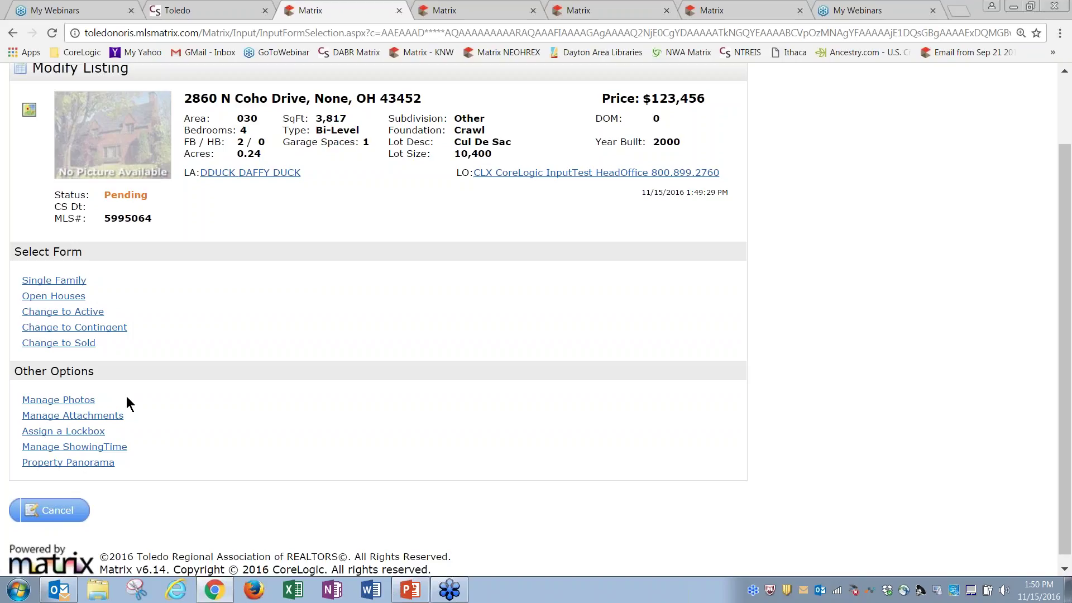
click(616, 17)
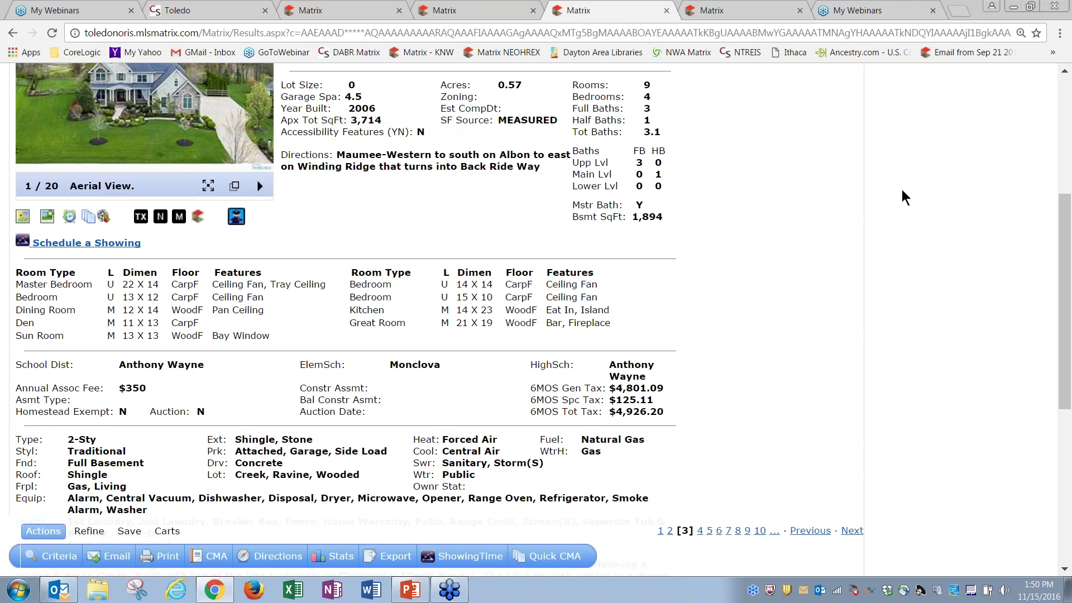
From the search results tab, launch the Property Panorama tour for listing 5109387
click(741, 17)
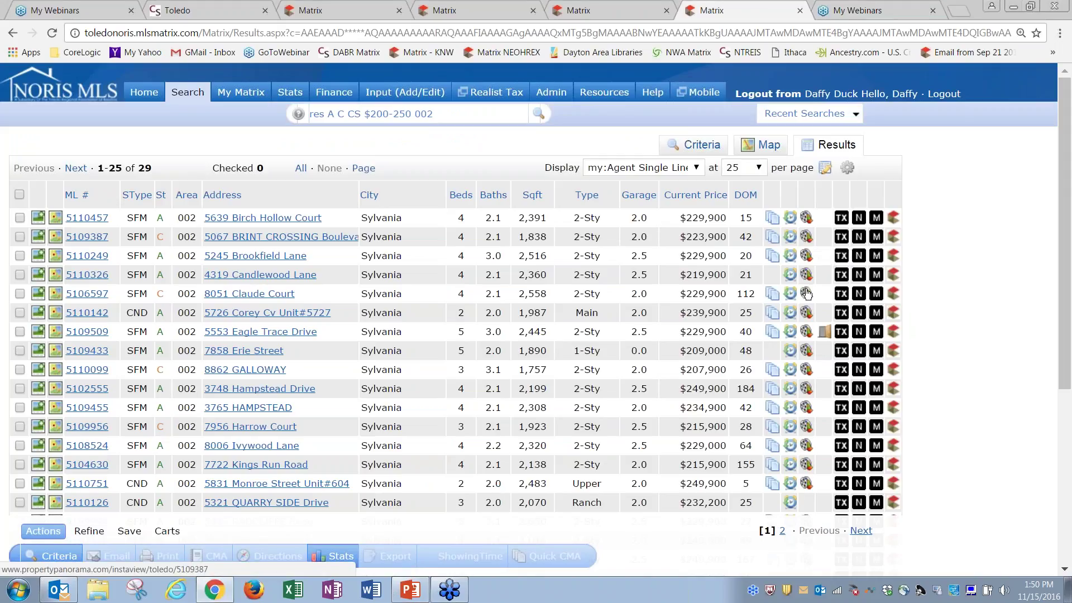
click(806, 237)
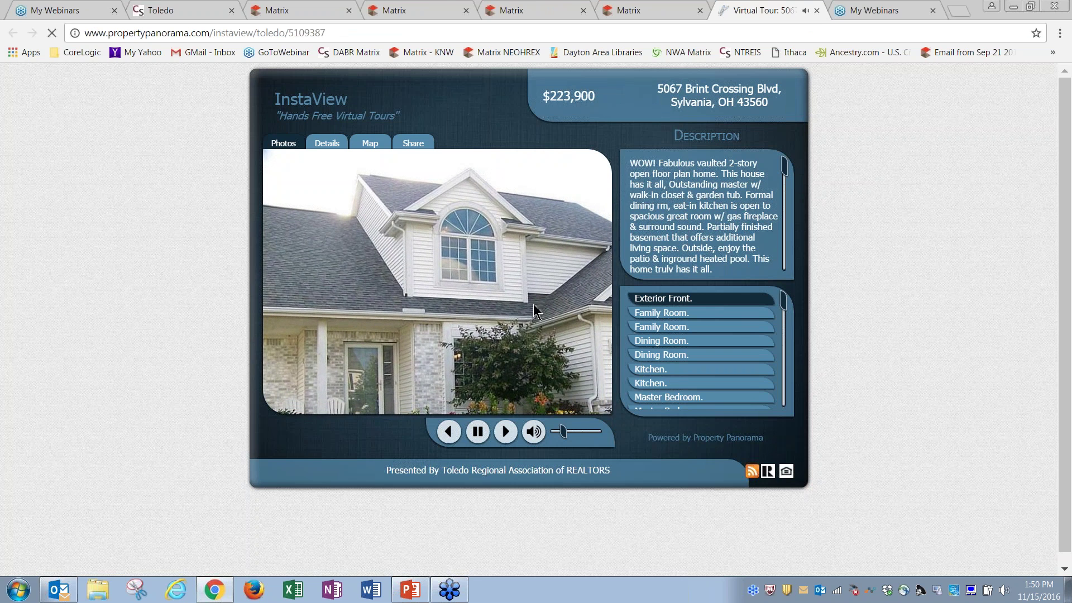
Close the virtual tour tab to get back to the 29 Sylvania results
click(817, 10)
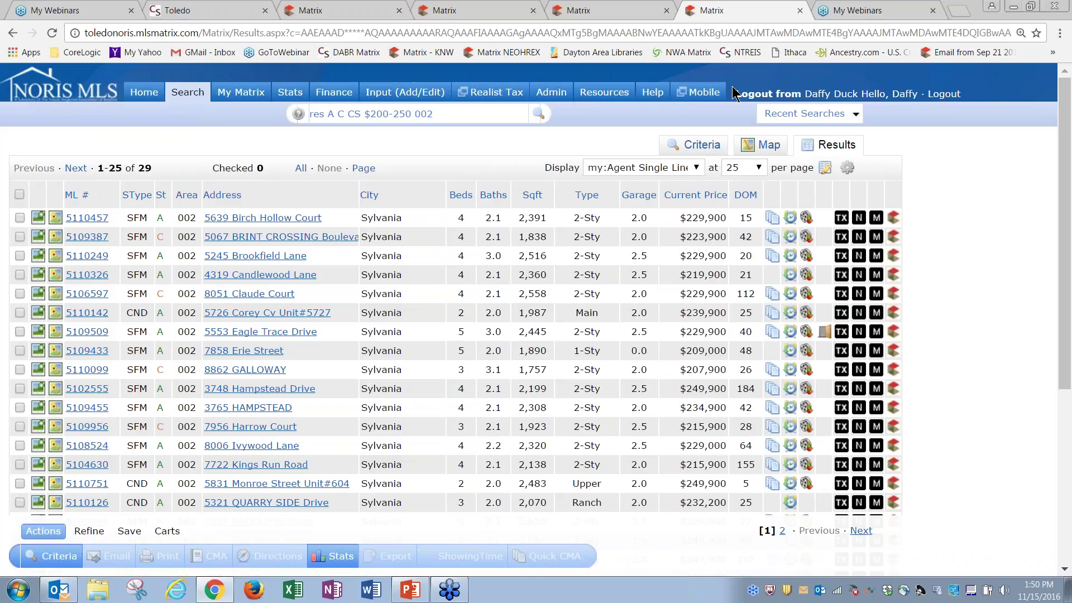
Go to the Matrix Home dashboard, retrying past the expired-page error
click(145, 95)
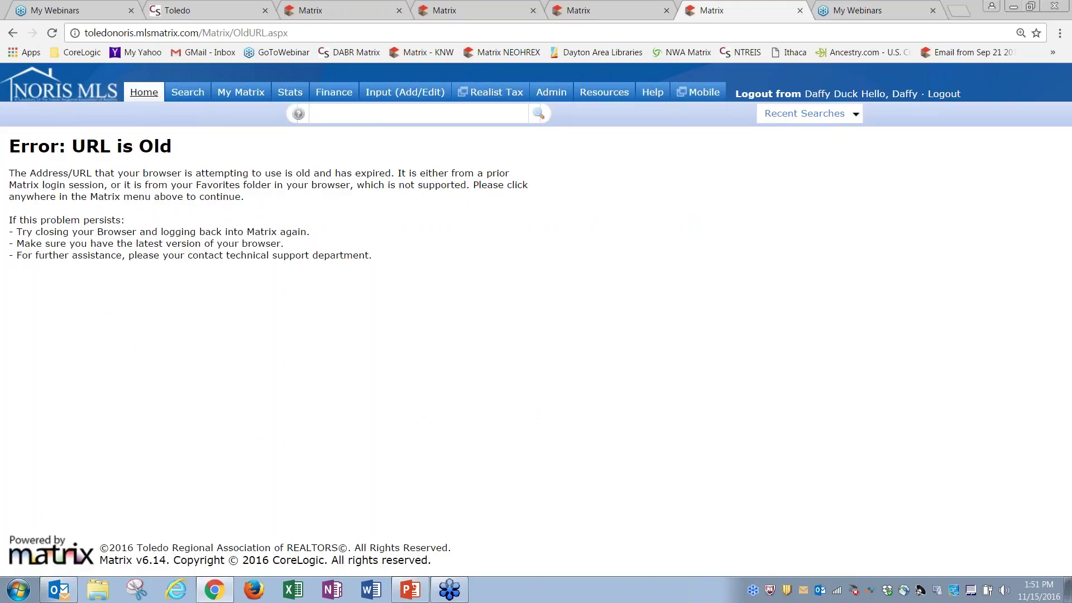
click(144, 92)
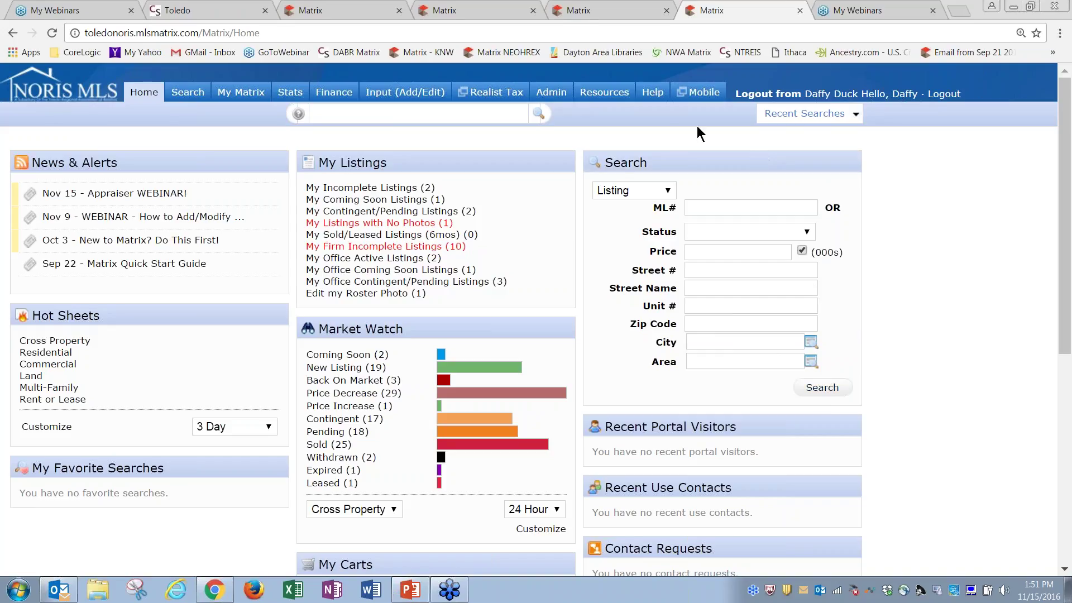
Open System Help and expand Matrix Training Guides and Matrix Video Tutorials in the Help Index
click(654, 94)
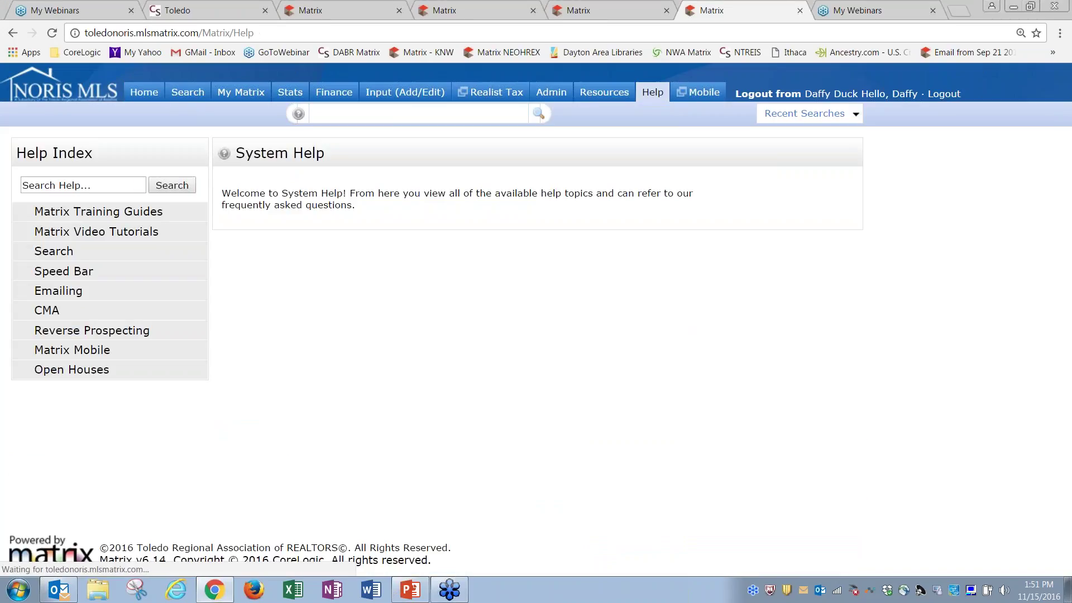
click(146, 216)
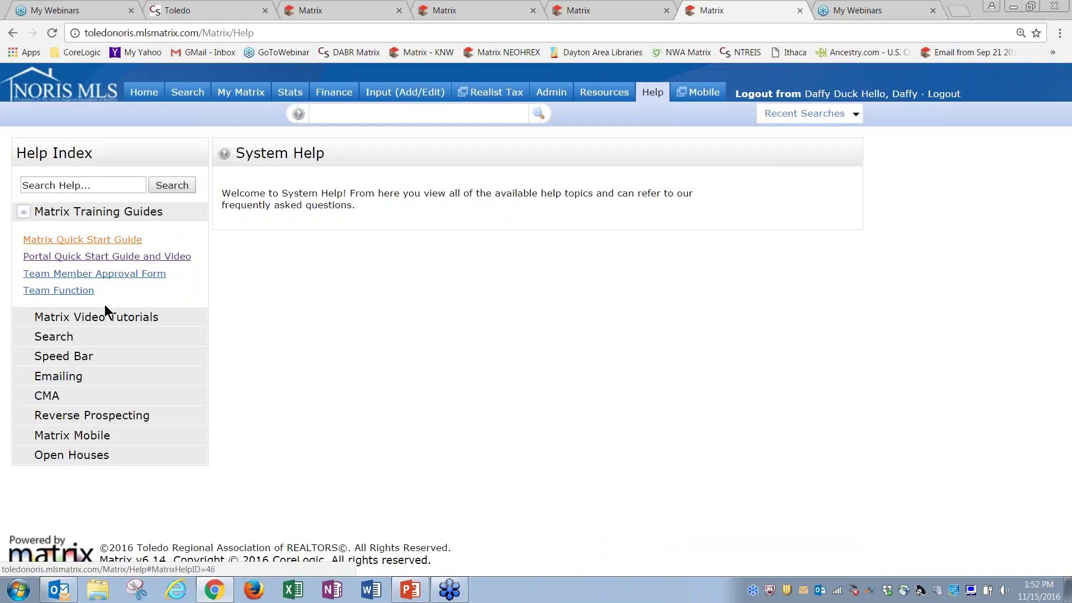
click(105, 324)
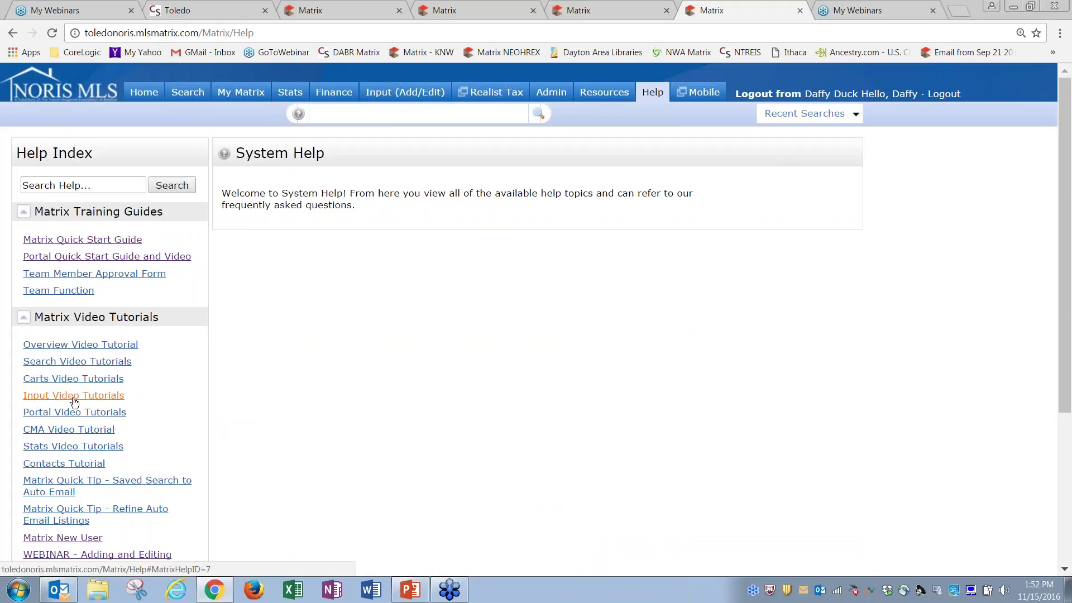
drag(1062, 132, 1061, 180)
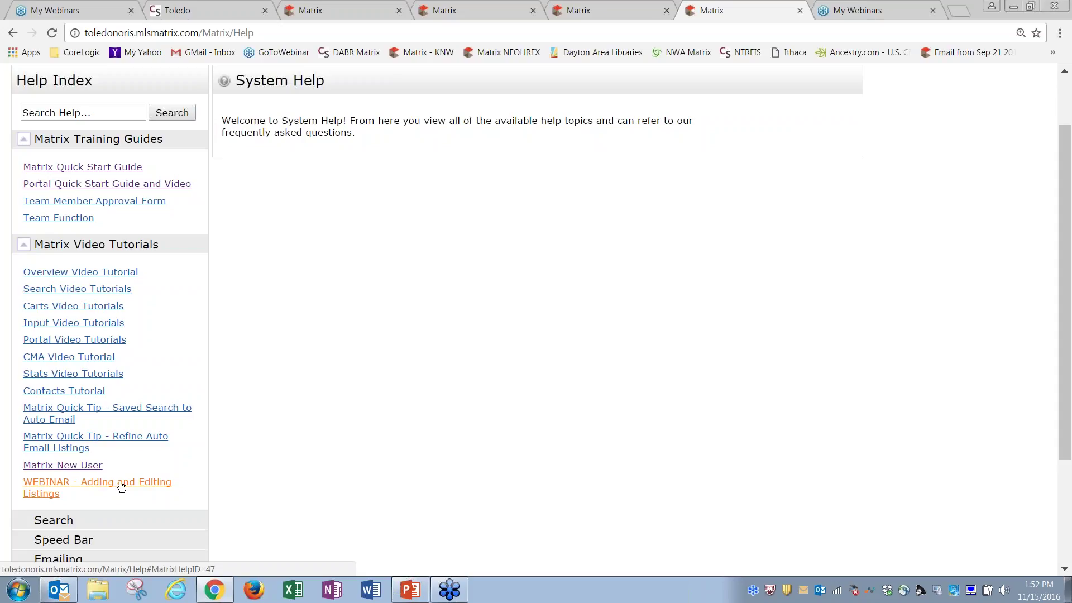
Launch the 'WEBINAR - Adding and Editing Listings' link and check the other open tabs
click(126, 487)
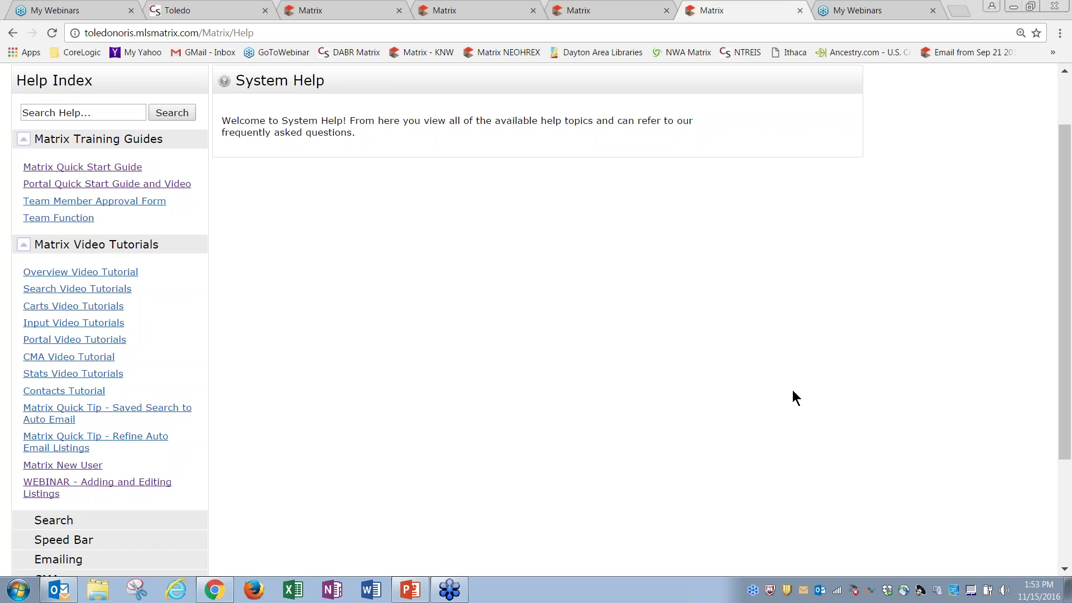
click(613, 12)
click(718, 14)
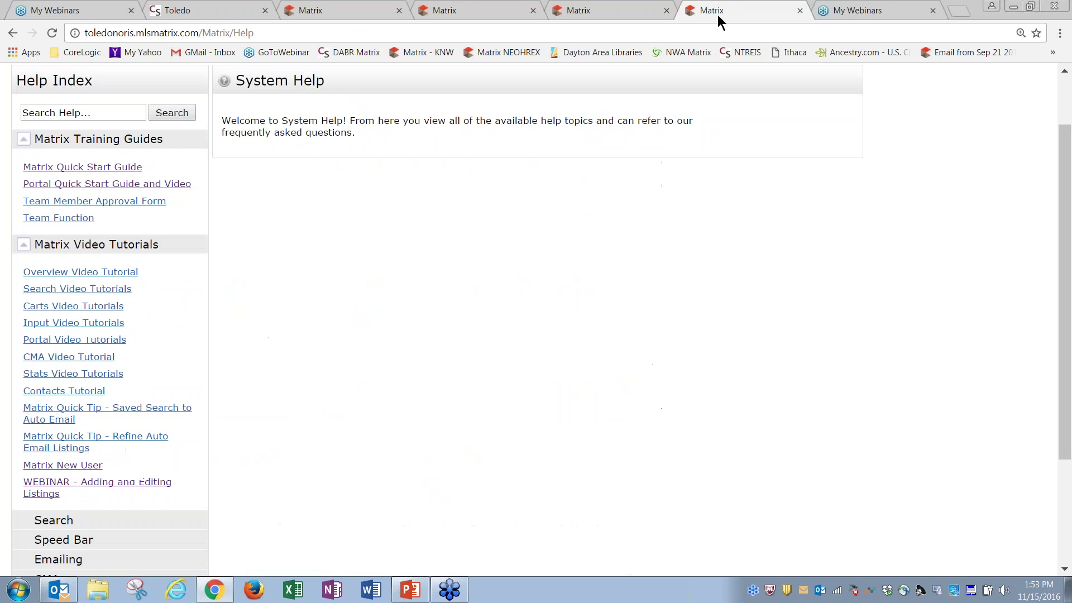
Scroll up on the help page and go back two pages toward the dashboard
click(1064, 101)
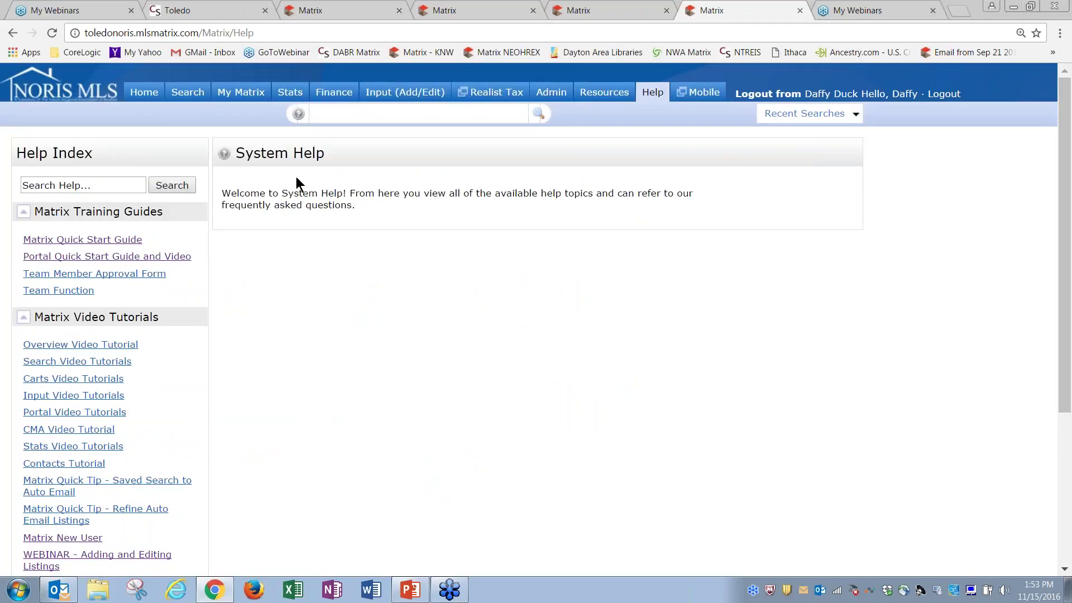
click(12, 33)
click(12, 32)
Go back one more page, landing on the 'Error: URL is Old' notice
click(12, 33)
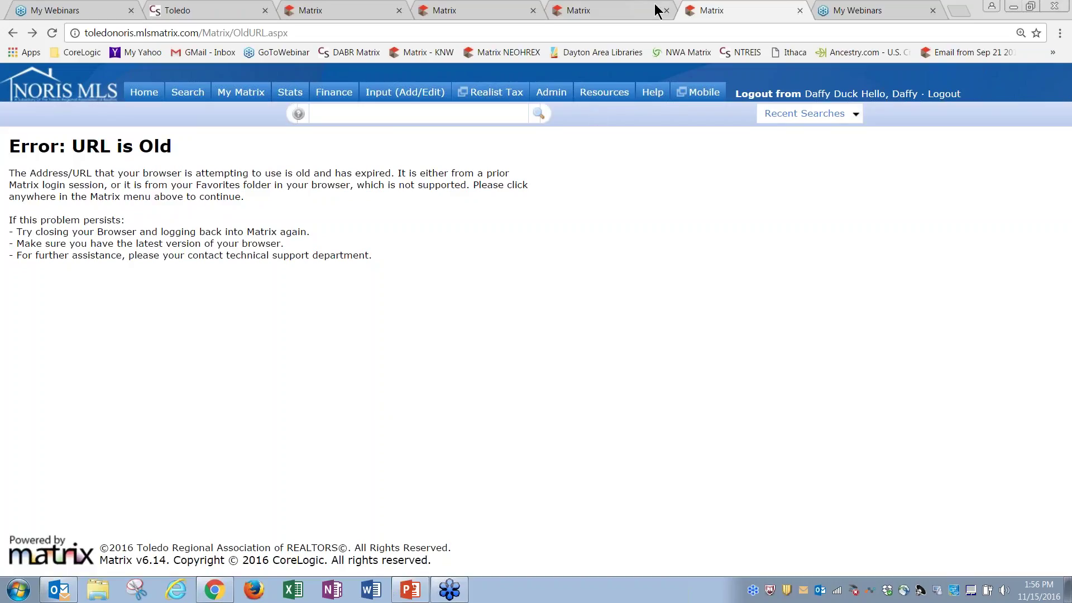
Reopen Help, expand both lists, and open Input Video Tutorials and the Matrix Quick Start Guide
click(643, 96)
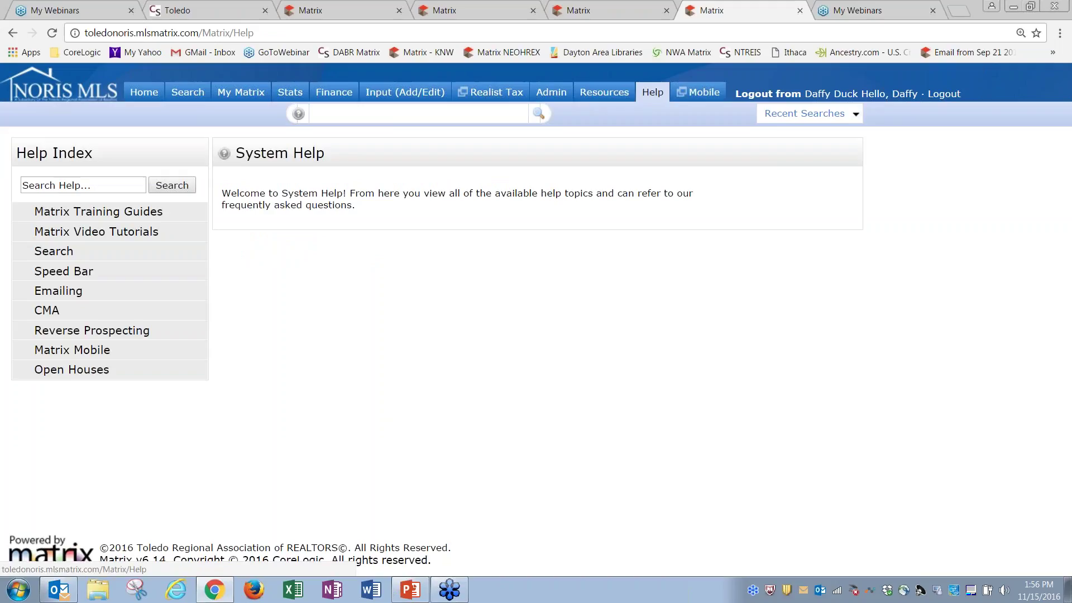
click(112, 215)
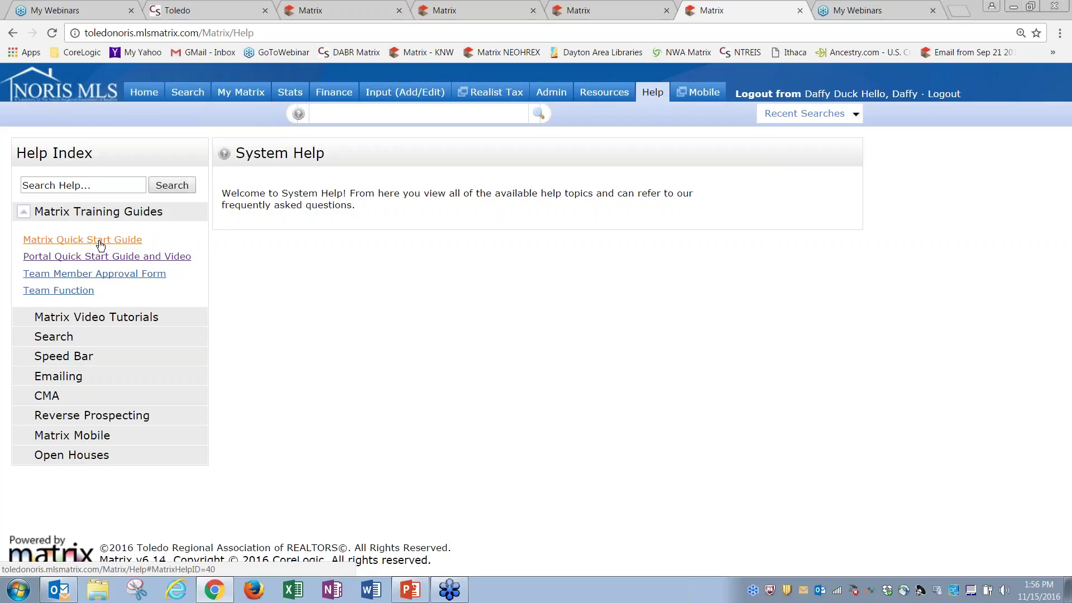
click(81, 319)
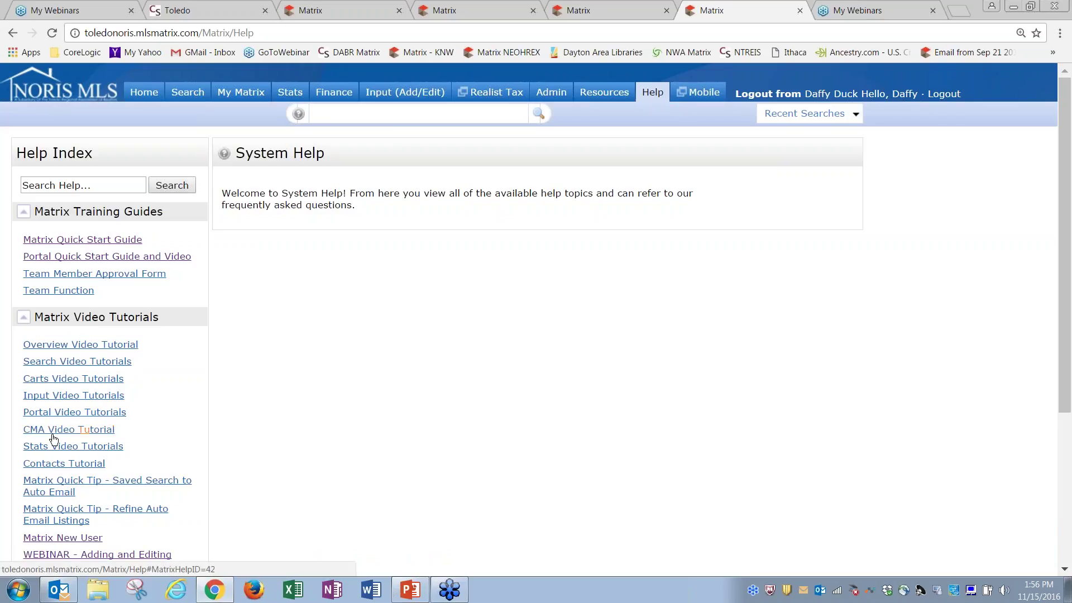
click(81, 401)
click(93, 241)
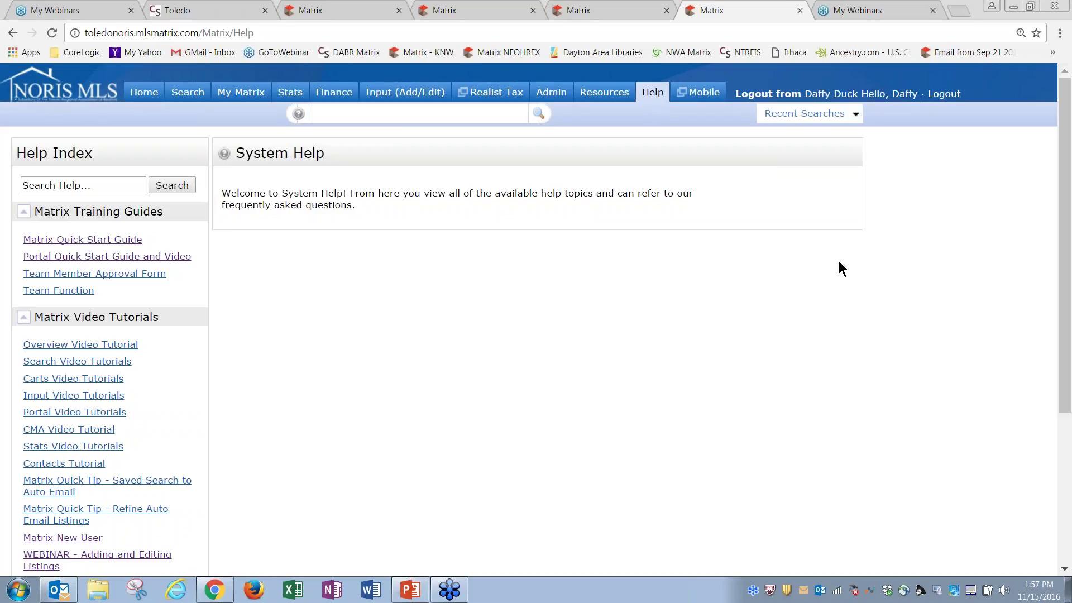
click(374, 93)
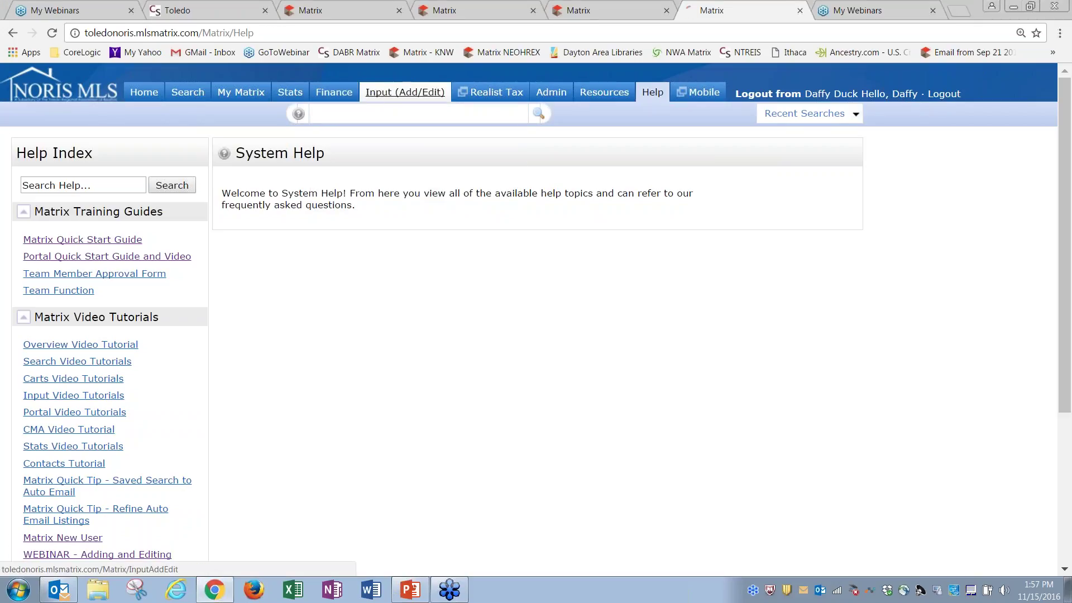
click(112, 282)
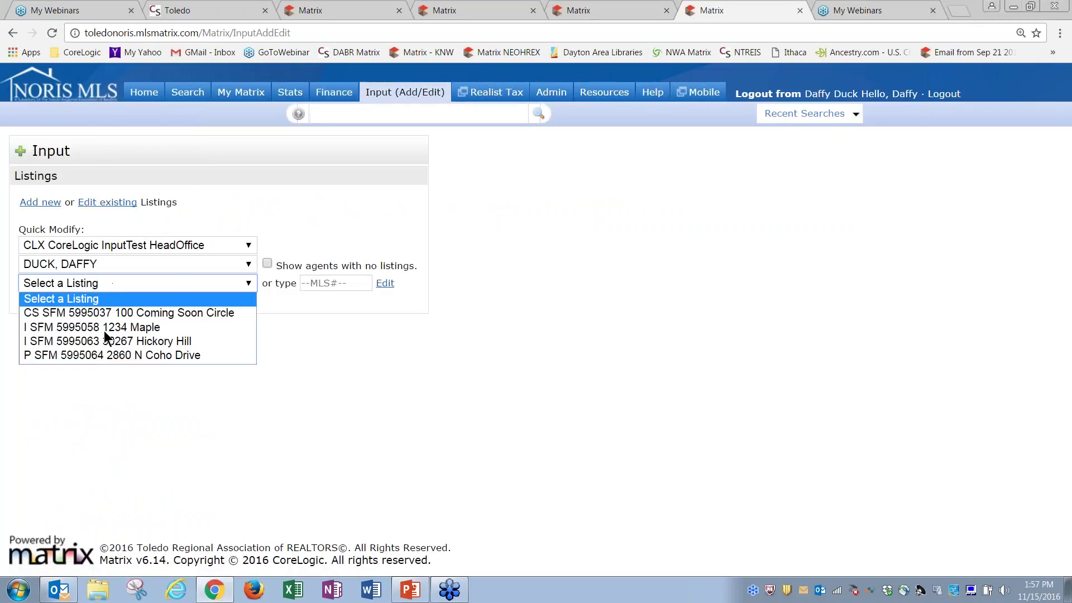
click(103, 354)
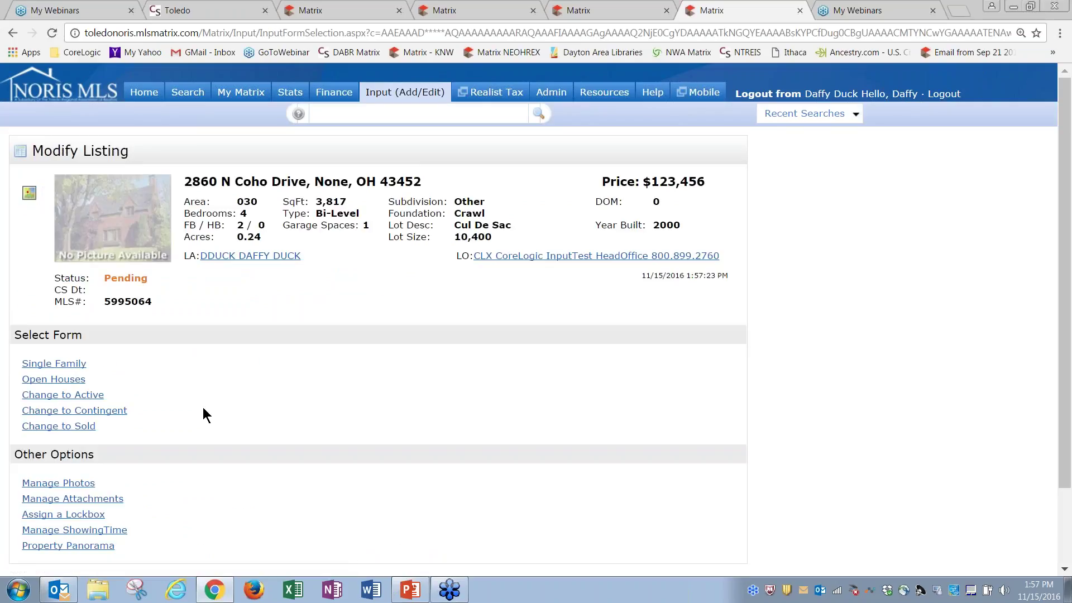
click(60, 366)
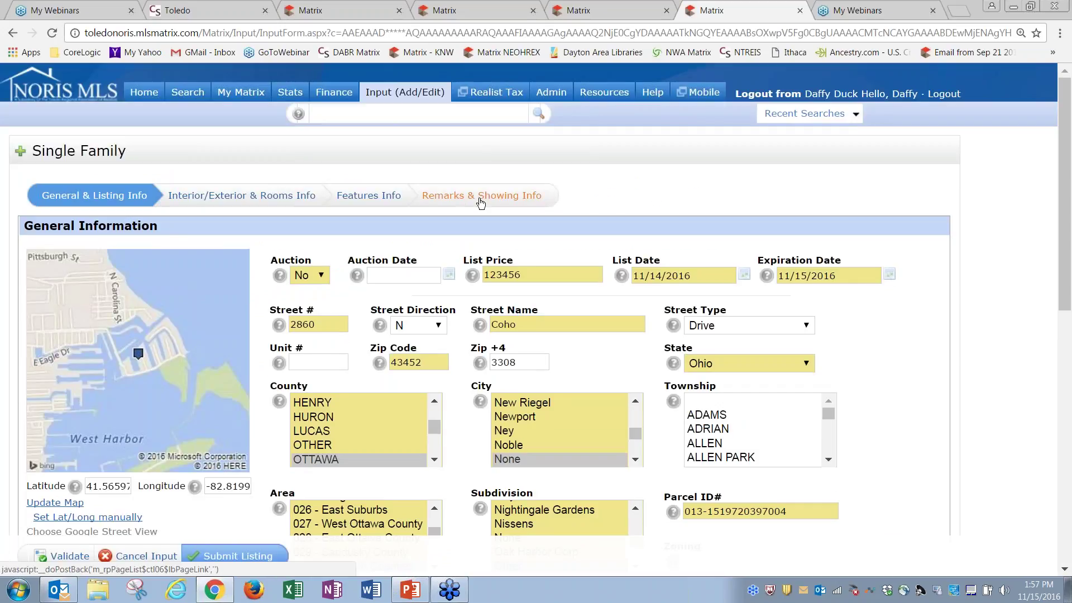
click(460, 199)
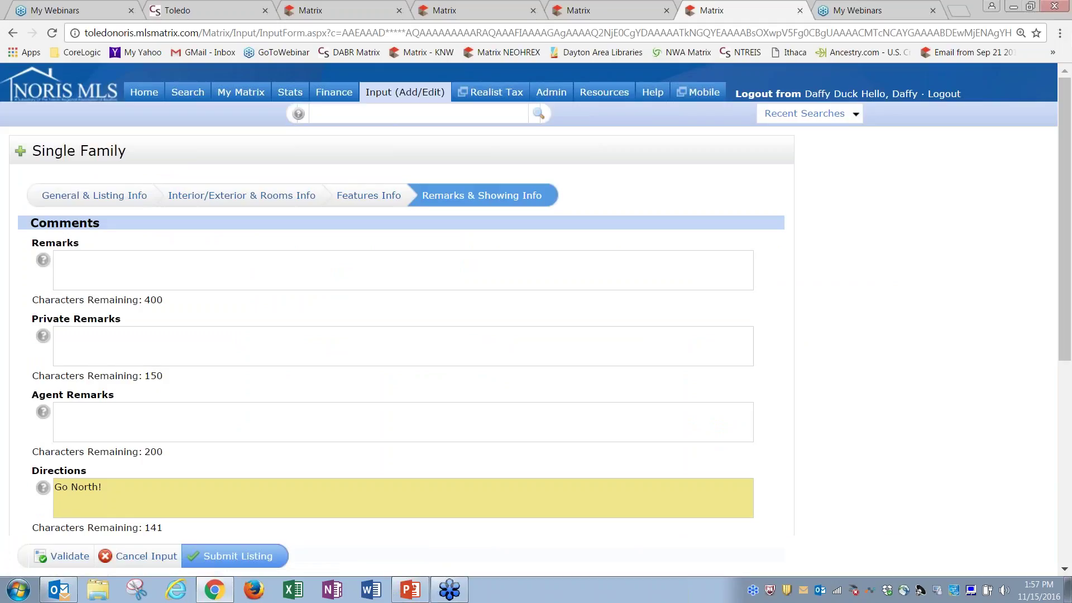
Go to the non-branded virtual tour URL field, then return to the top of the form
drag(1063, 115, 1064, 287)
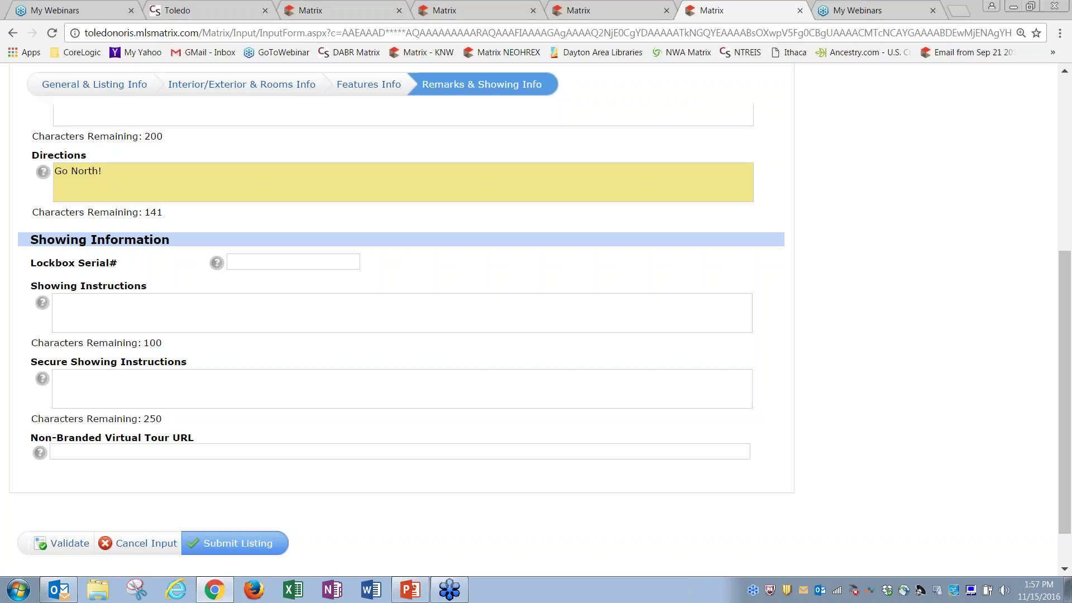
click(140, 452)
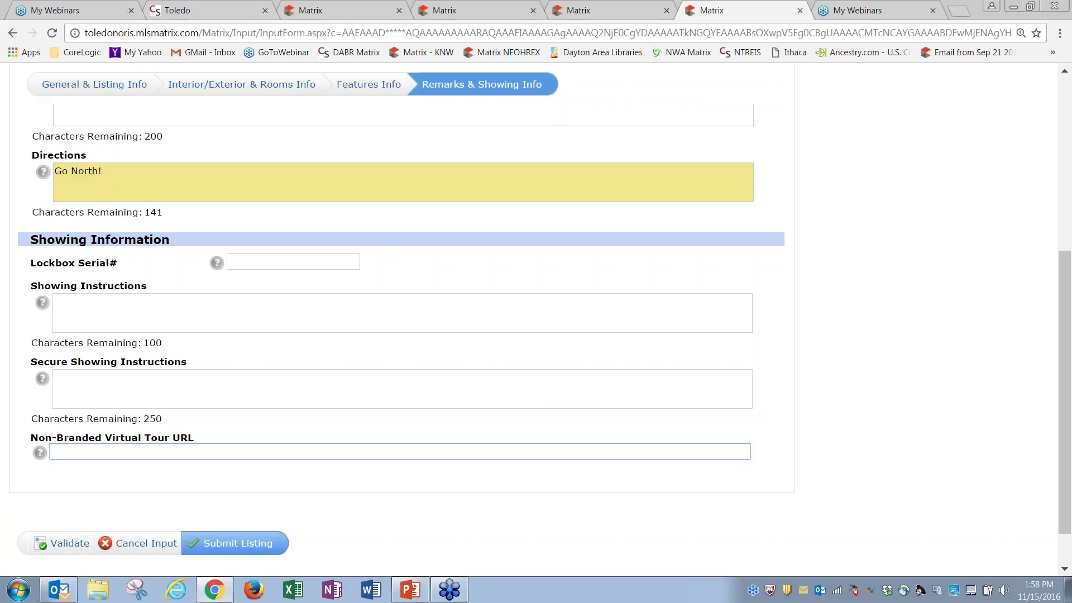
click(1065, 96)
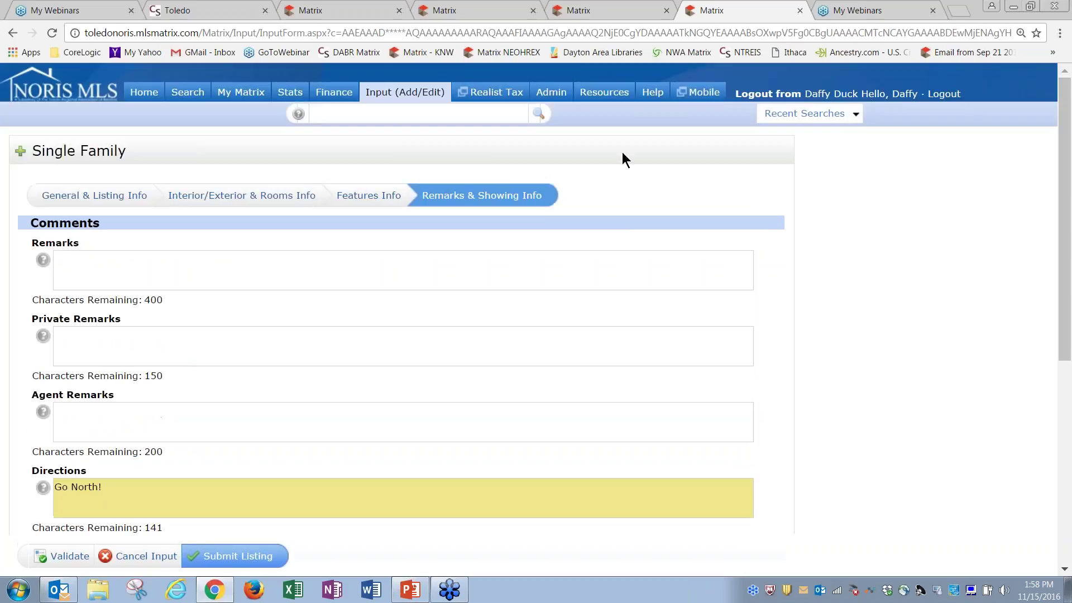
Search residential Single Family listings and display the results as Customer Flyers
mouse_move(187, 96)
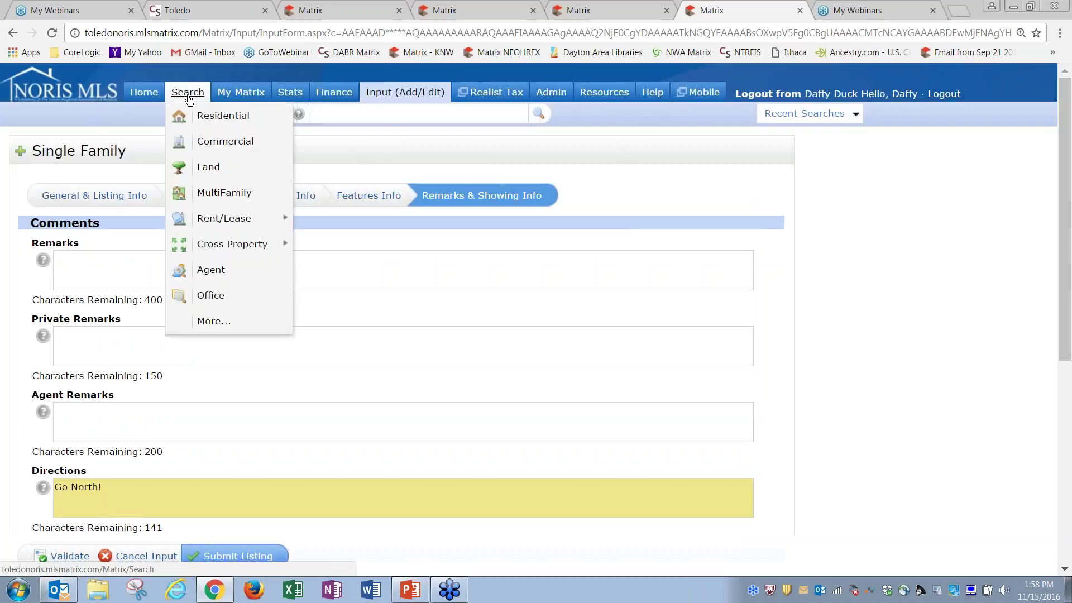
click(209, 120)
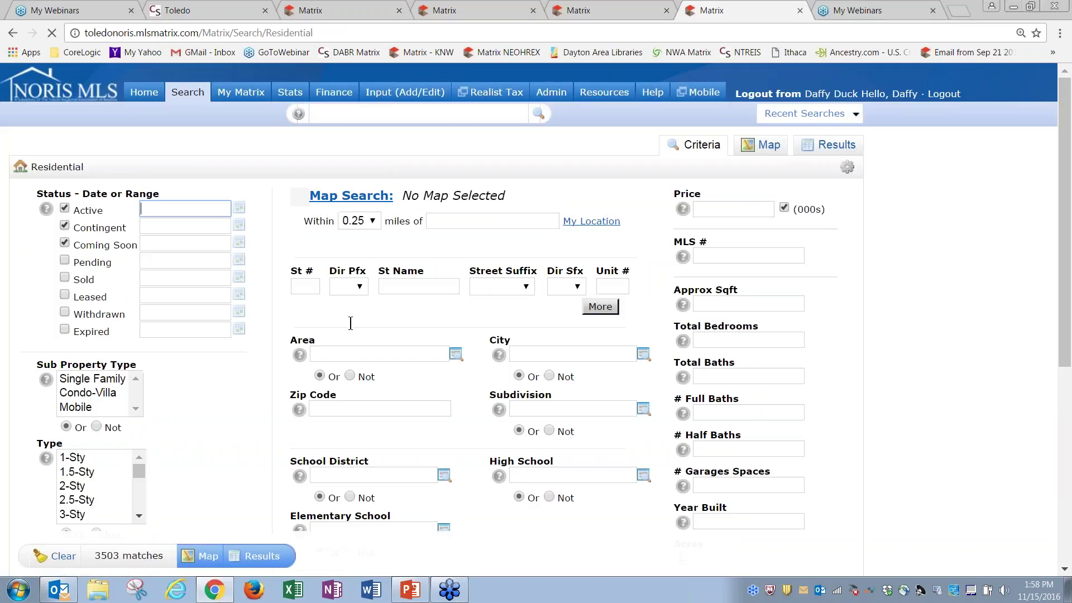
click(106, 379)
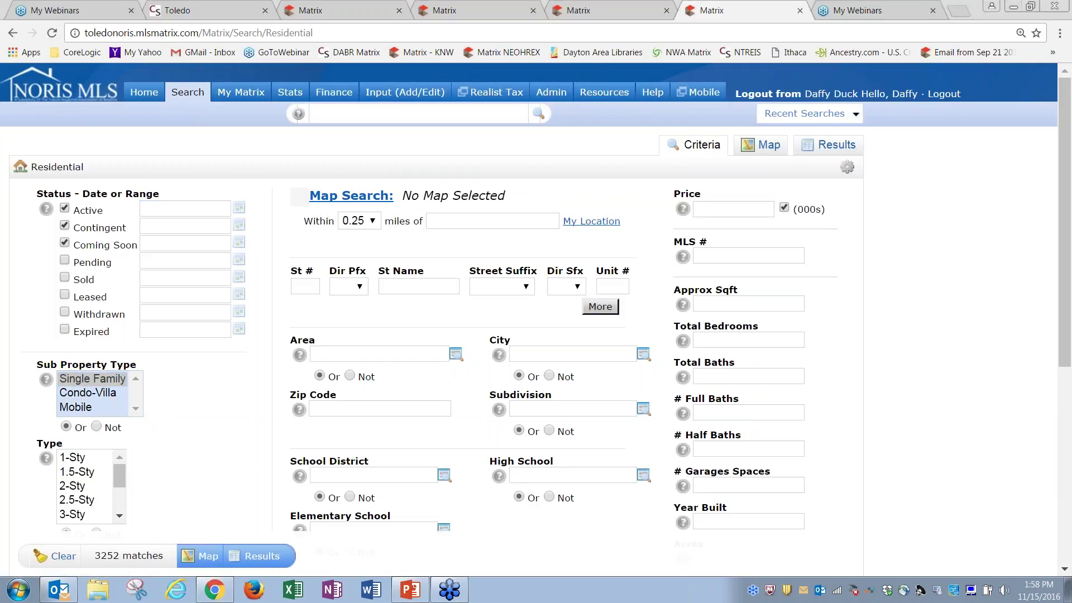
click(835, 146)
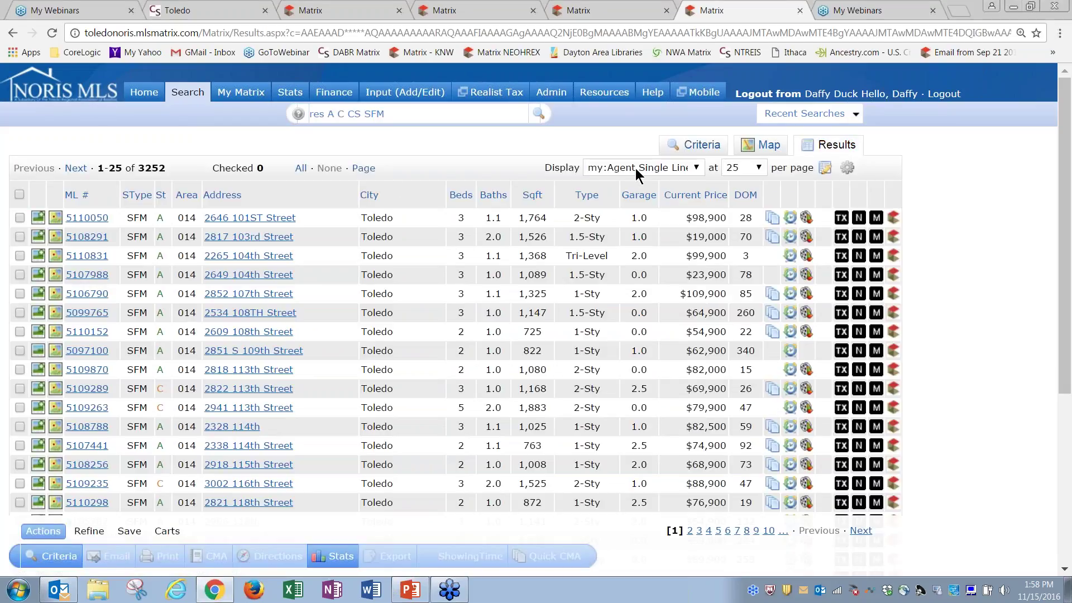
click(638, 169)
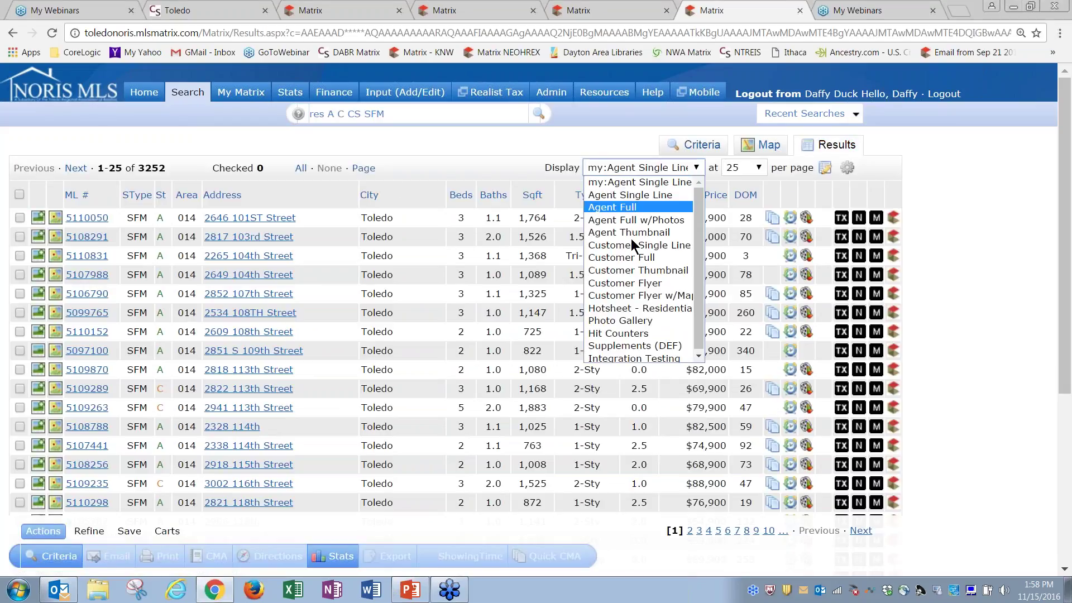
click(619, 283)
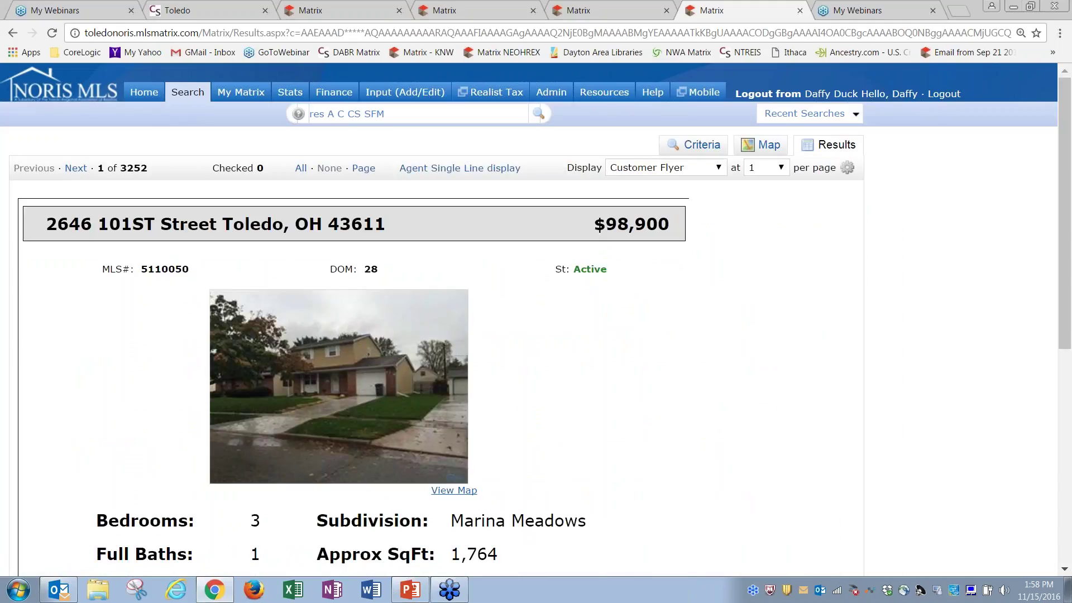
mouse_move(1065, 97)
mouse_down()
mouse_move(1066, 315)
mouse_move(1070, 91)
mouse_up()
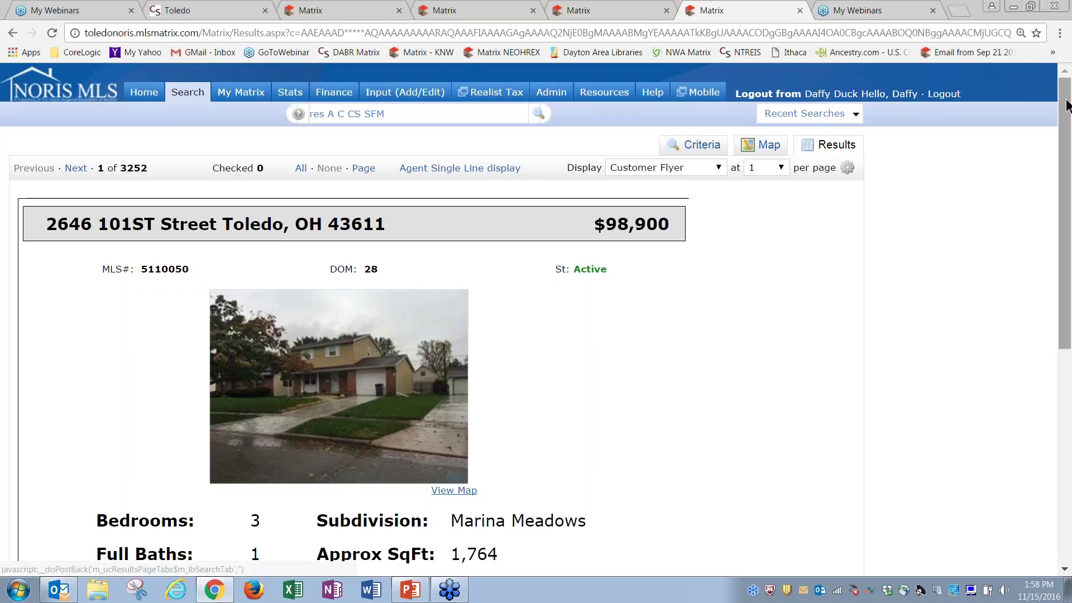
drag(1065, 95, 1064, 321)
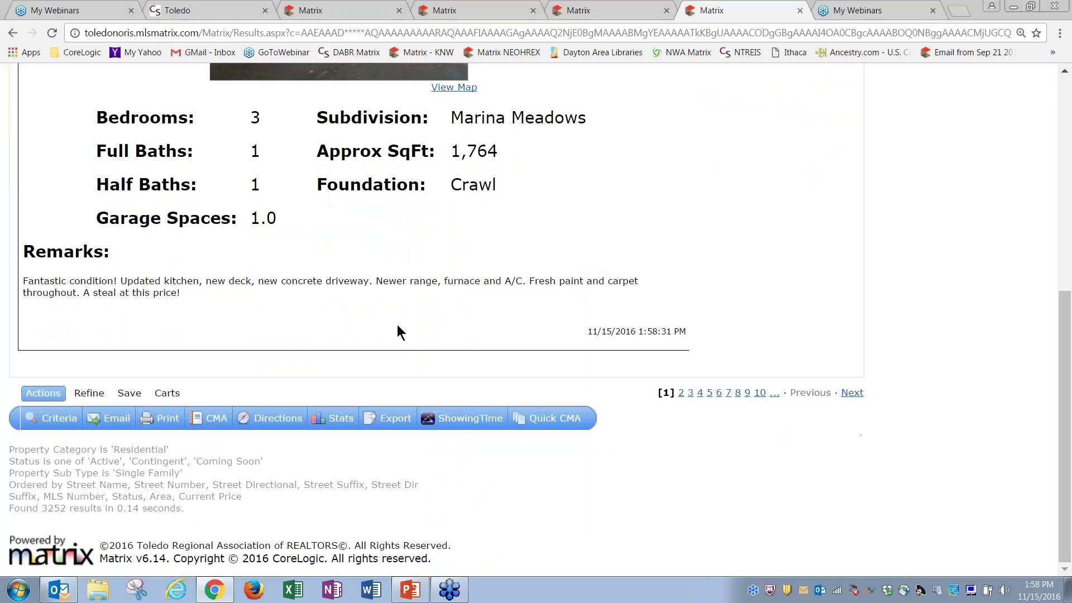
click(167, 422)
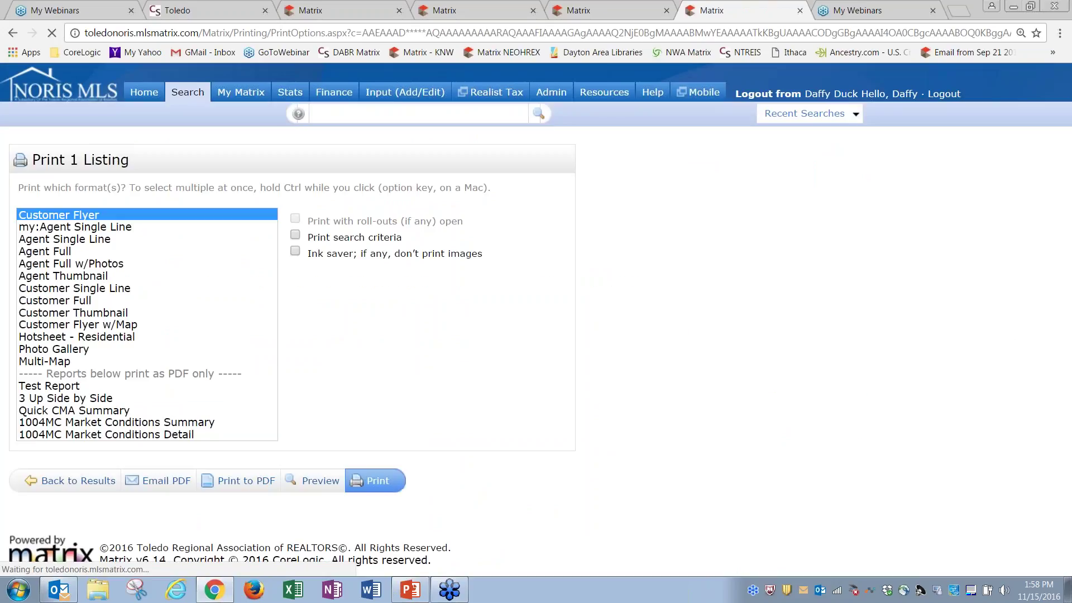
click(246, 480)
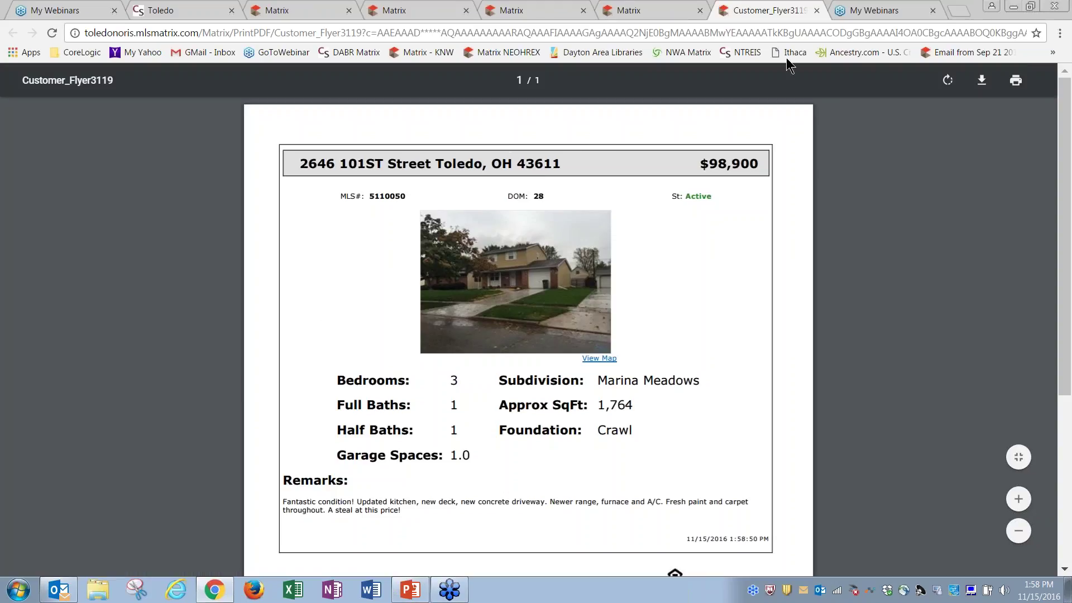
click(657, 11)
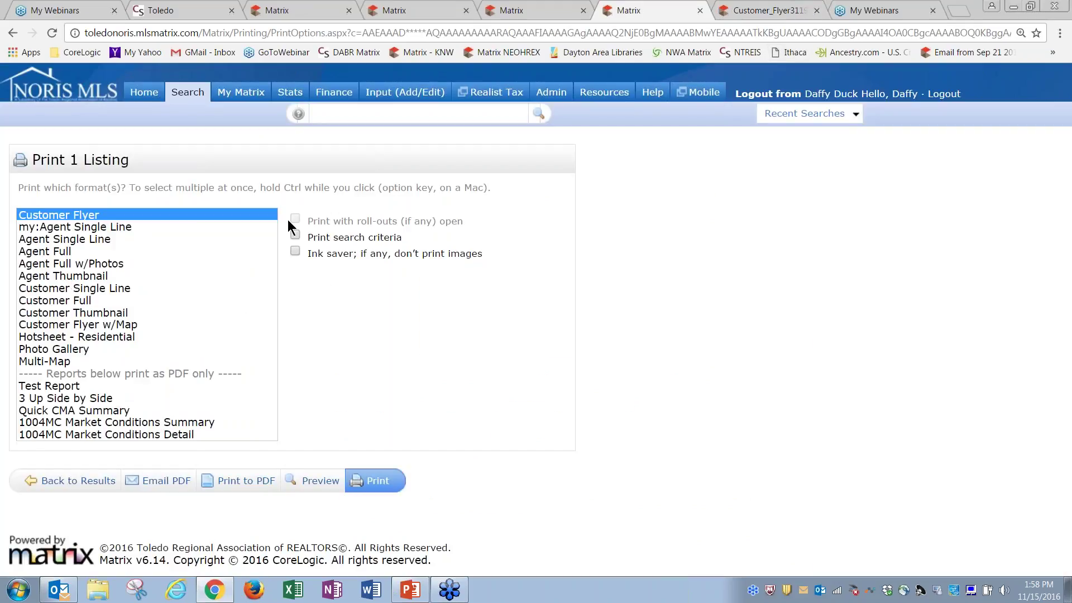
click(799, 95)
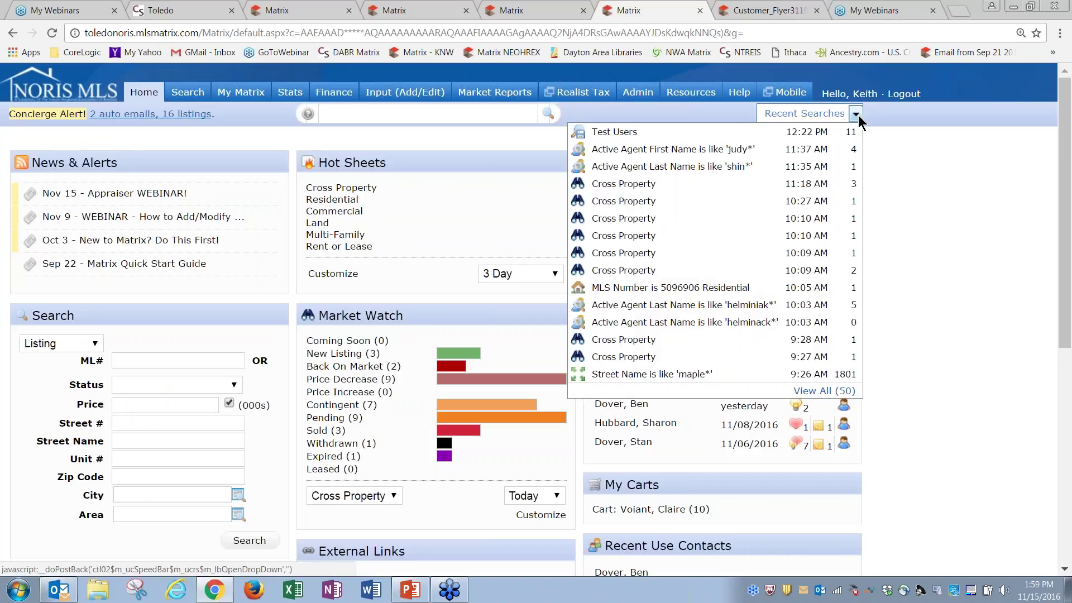
click(828, 130)
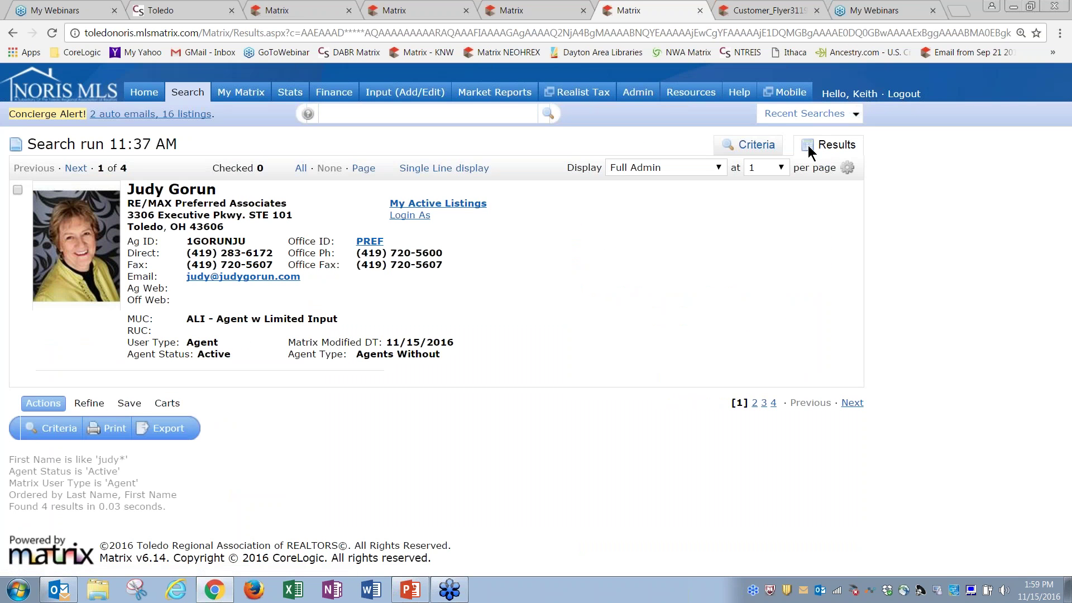
click(804, 118)
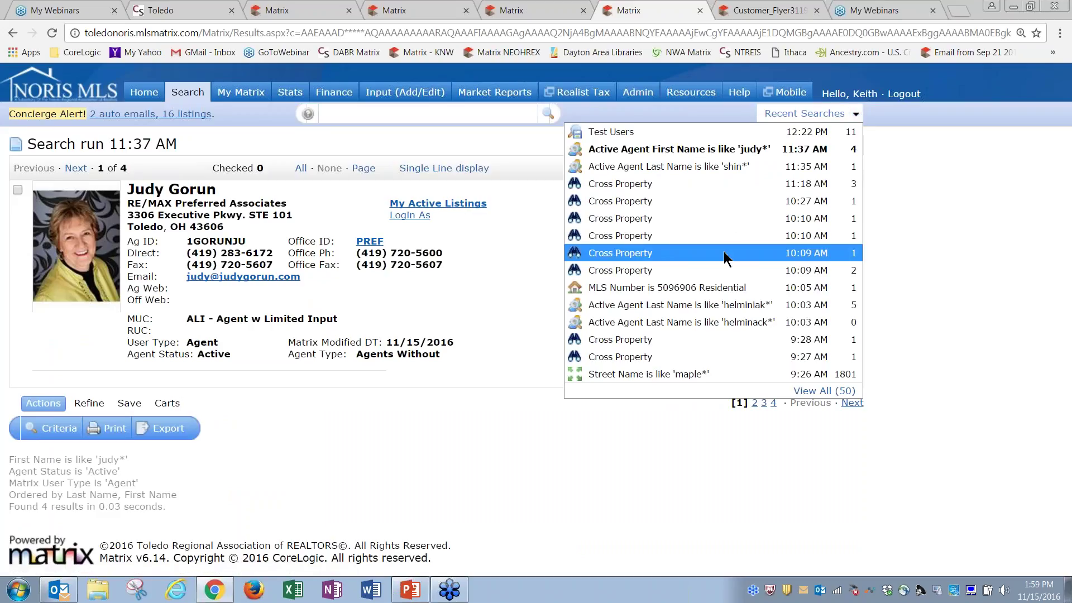
click(719, 286)
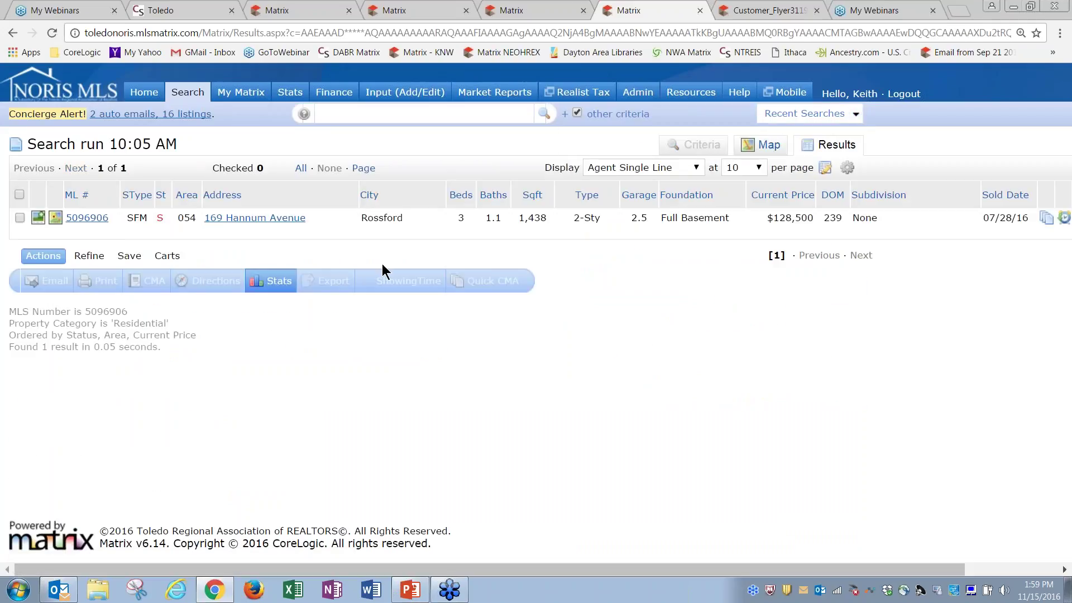
click(20, 217)
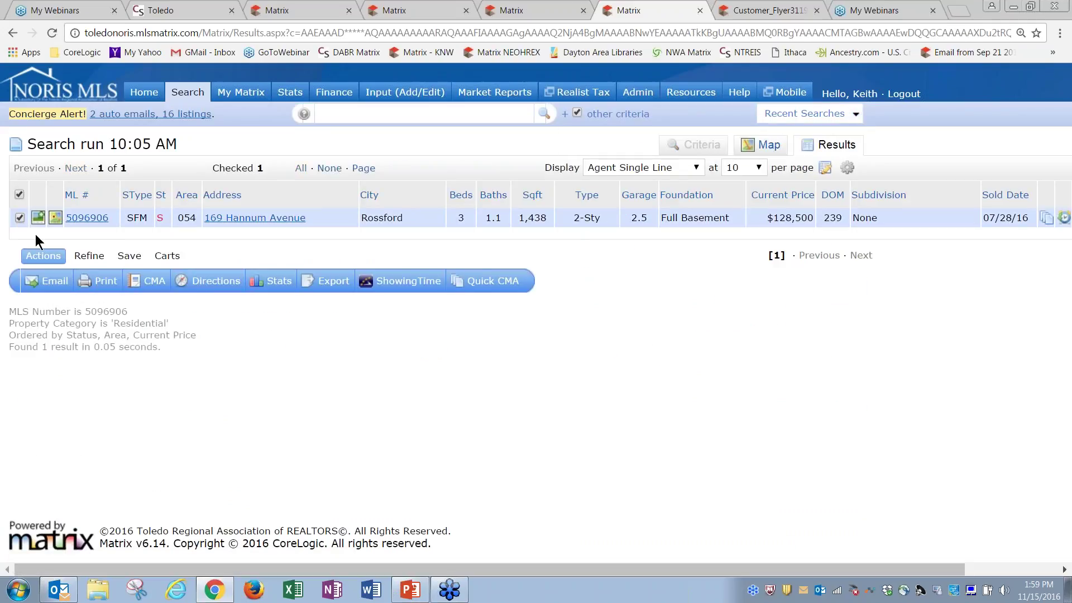
Print it as a Customer Flyer PDF with the agent header and footer included
click(99, 282)
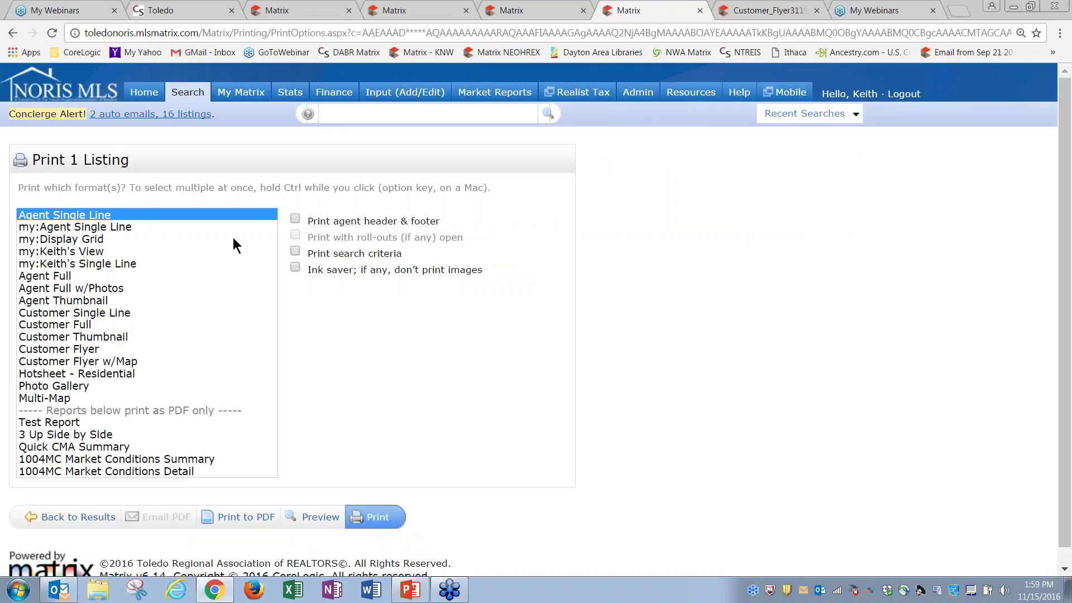
click(76, 351)
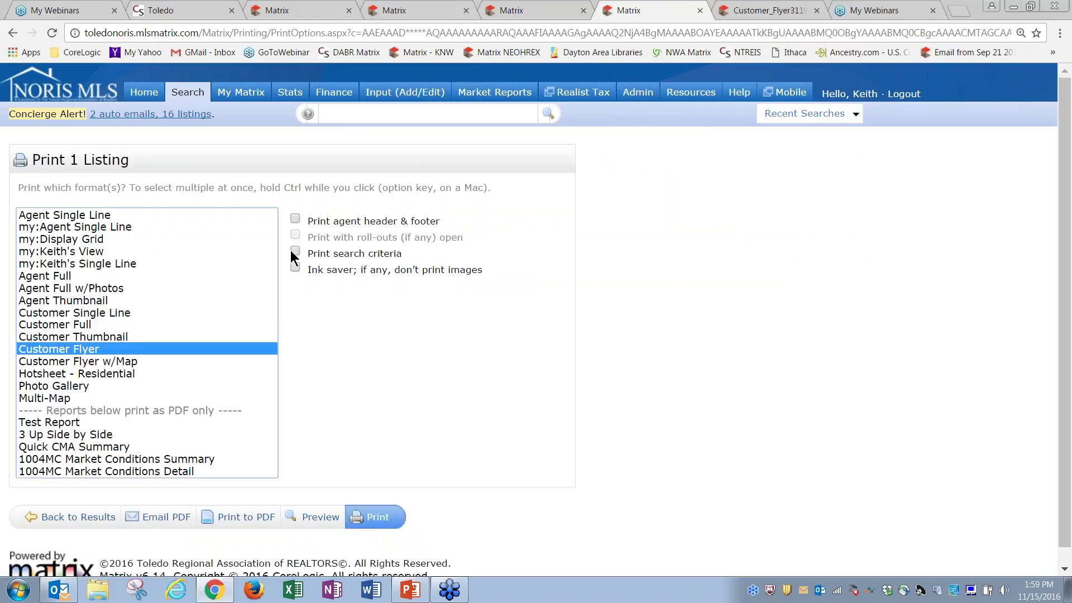
drag(345, 221, 357, 222)
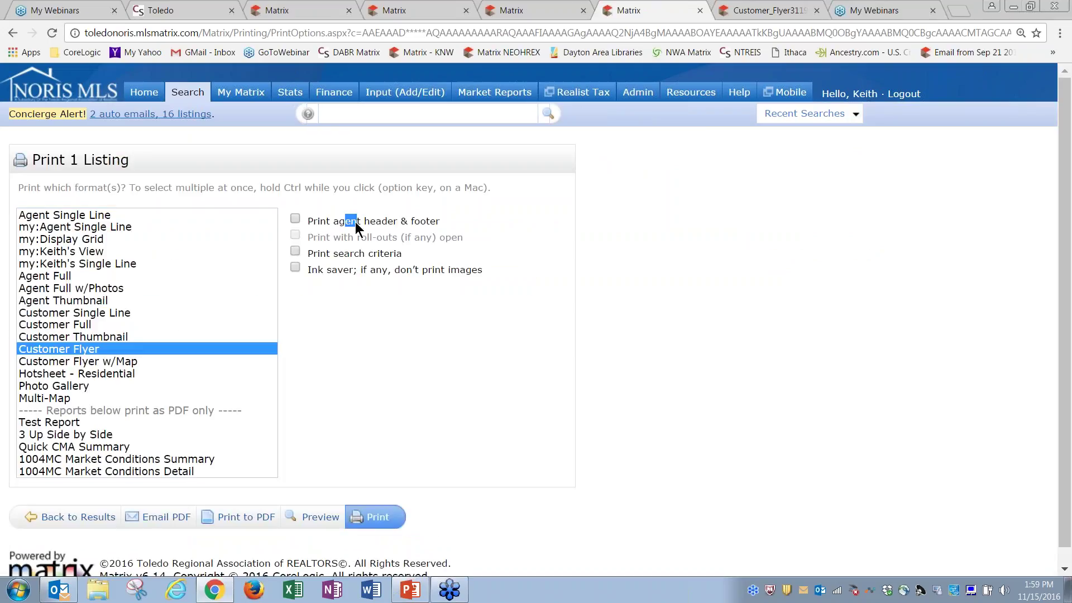
click(296, 219)
click(259, 518)
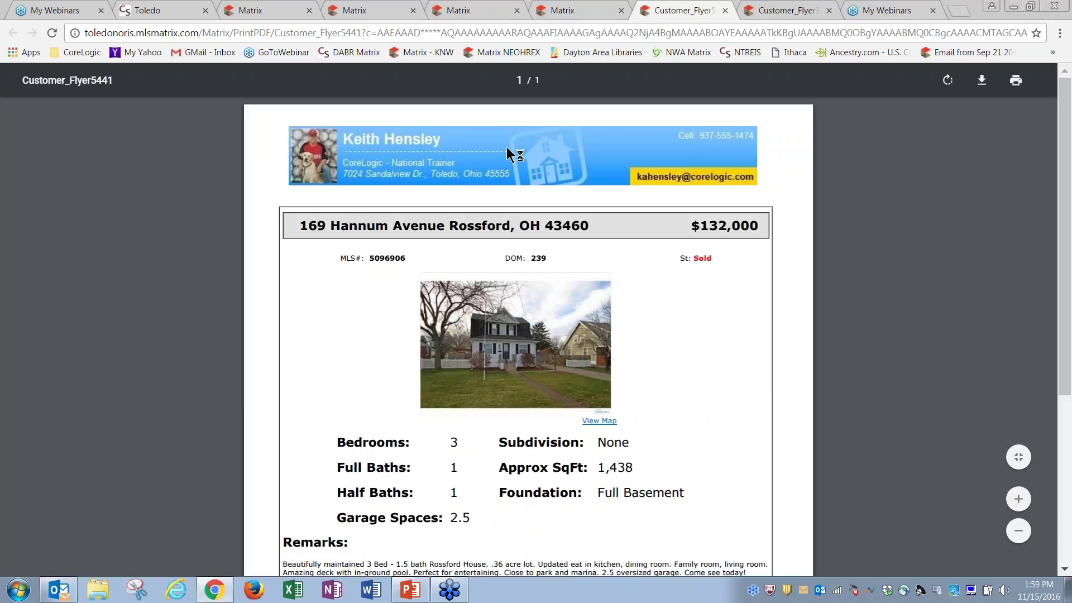
Generate a second Customer Flyer PDF, then return to the home dashboard
click(581, 14)
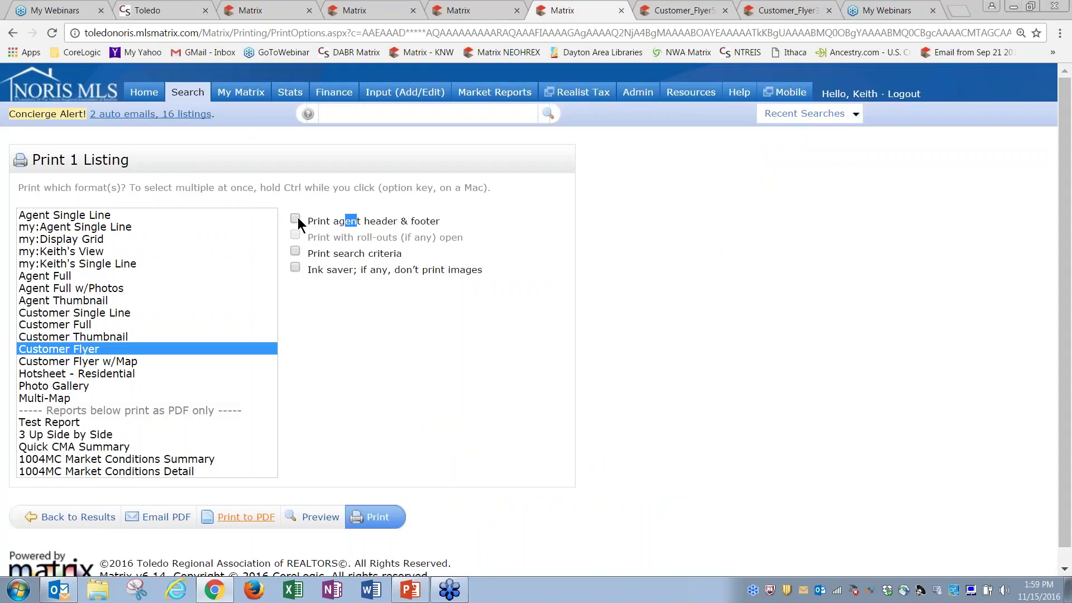
click(246, 517)
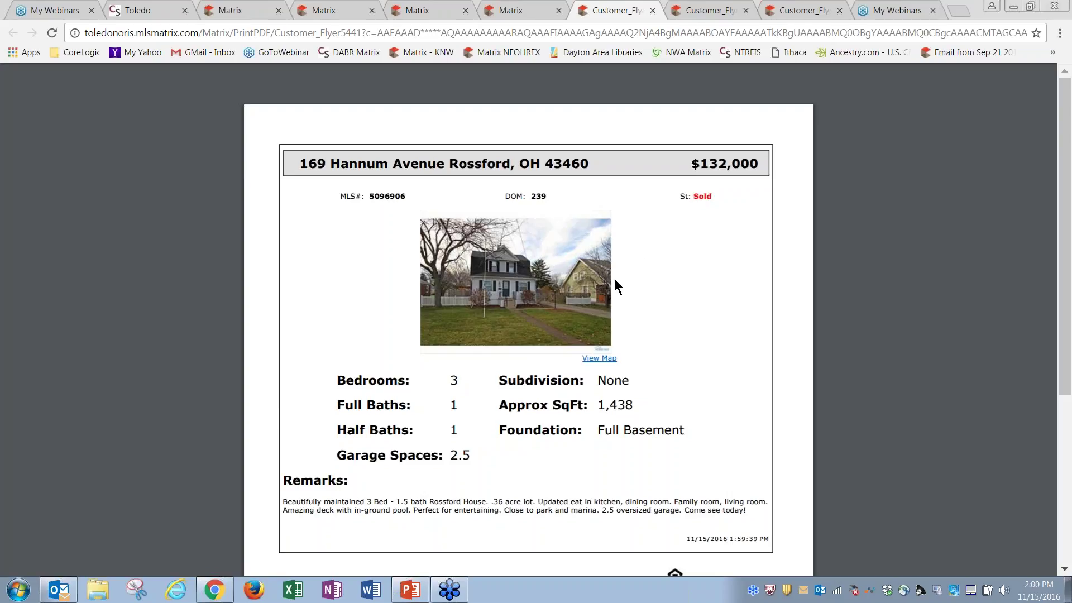
click(519, 10)
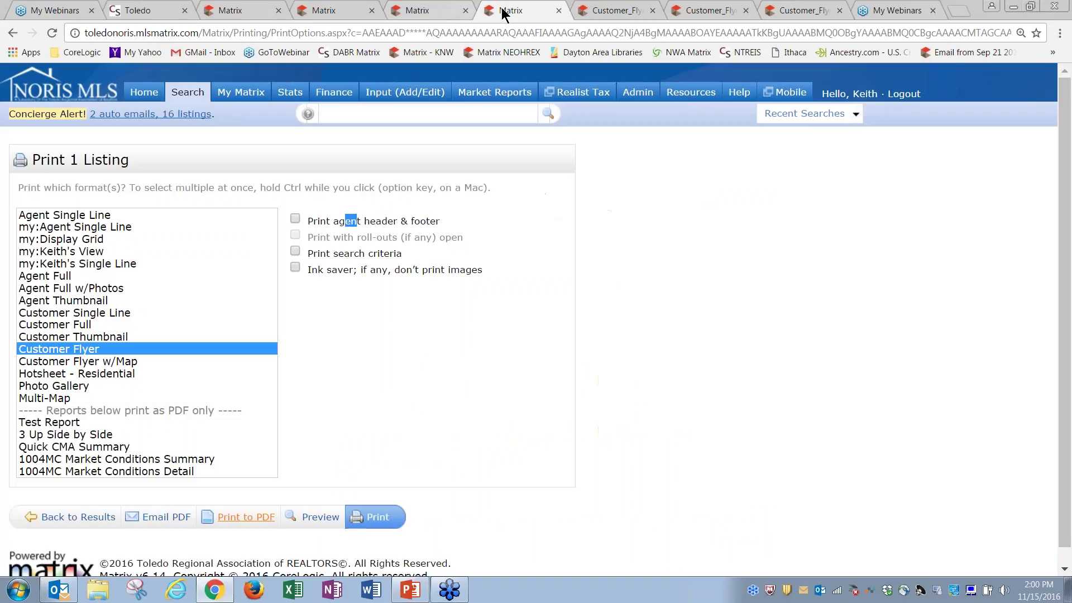
click(144, 92)
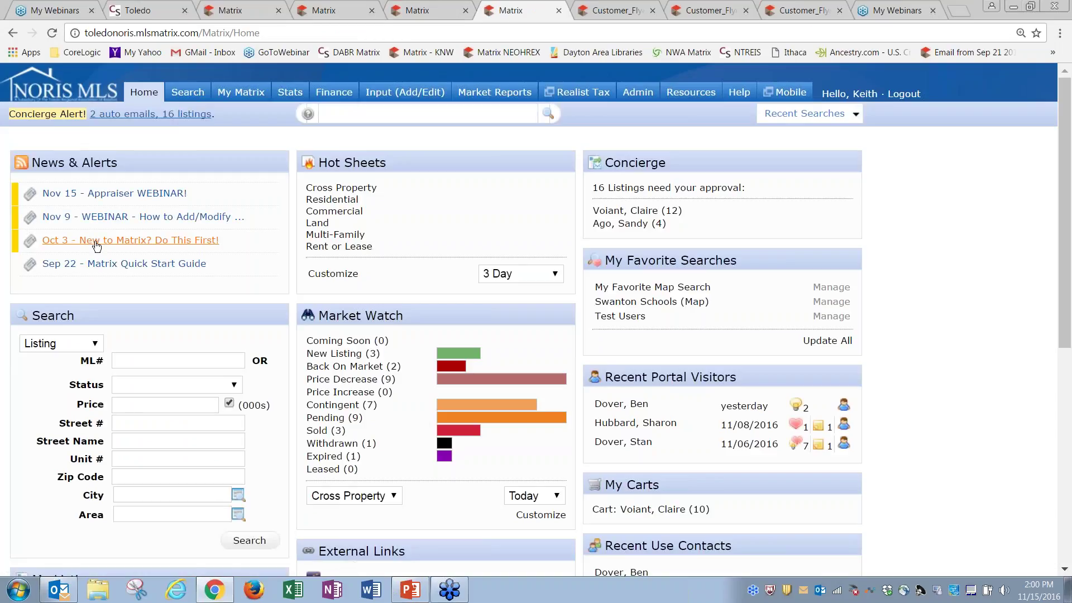
click(116, 242)
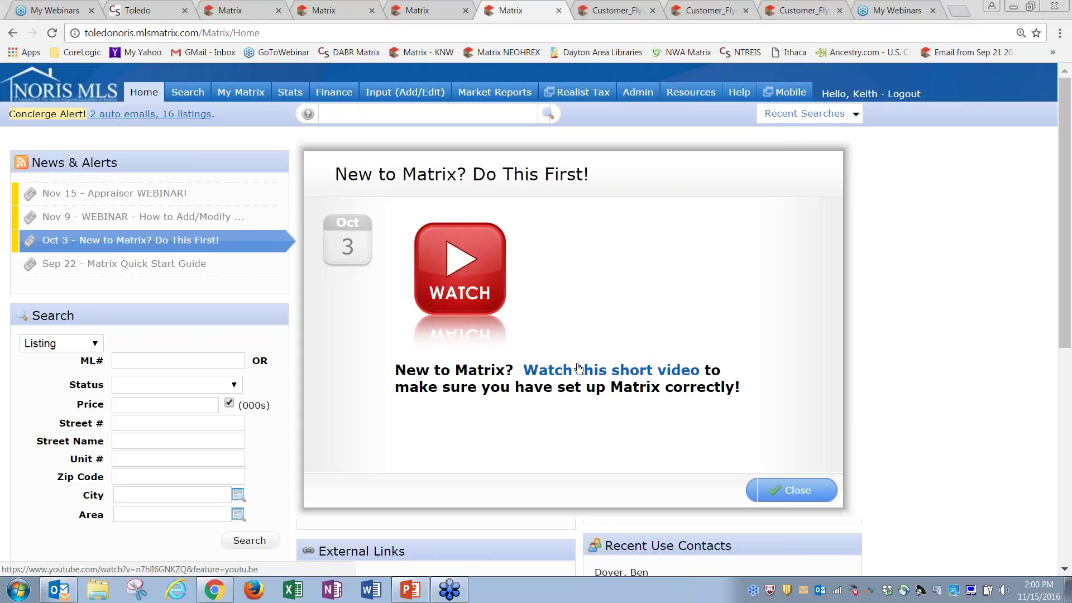
click(786, 491)
mouse_move(247, 99)
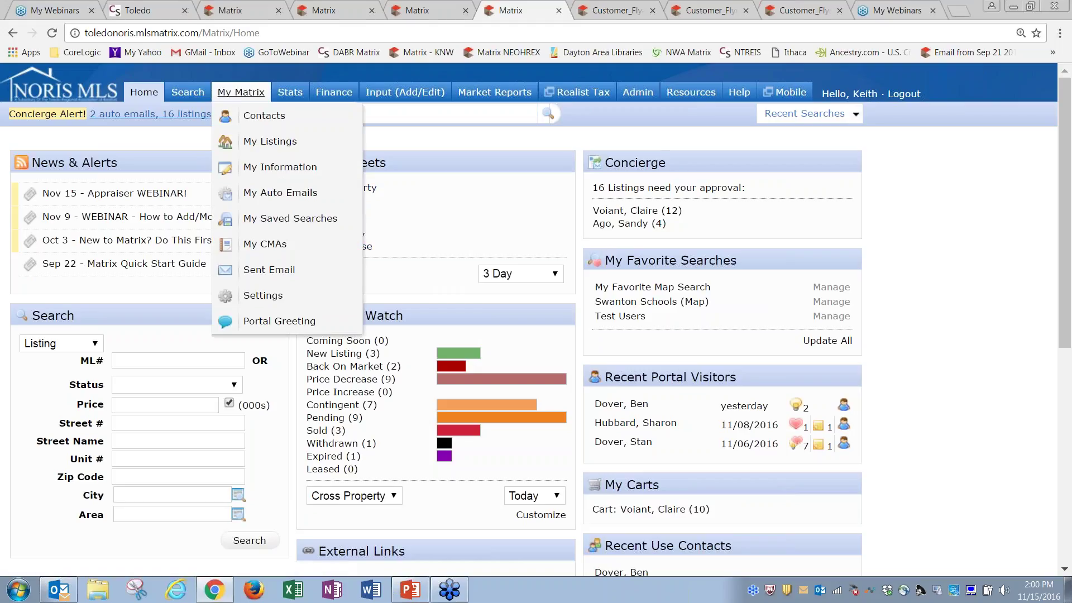
click(275, 168)
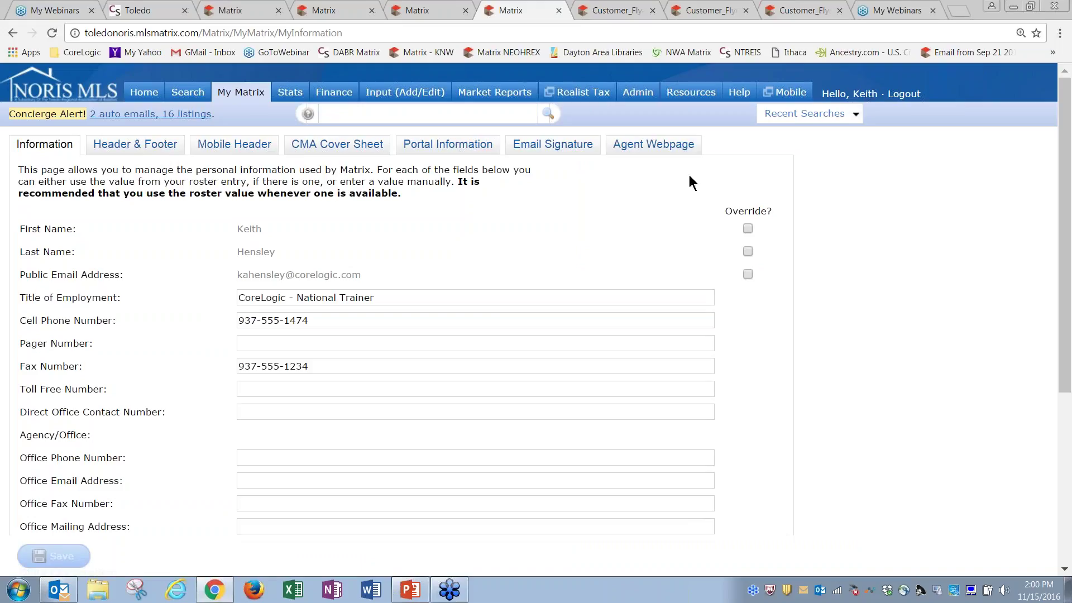
click(139, 147)
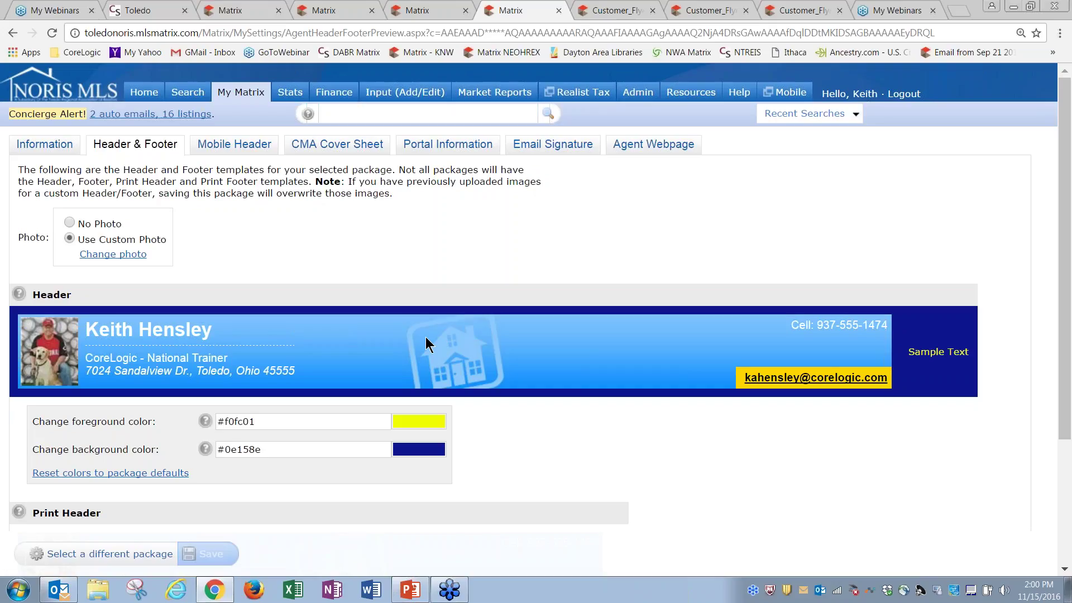
click(145, 92)
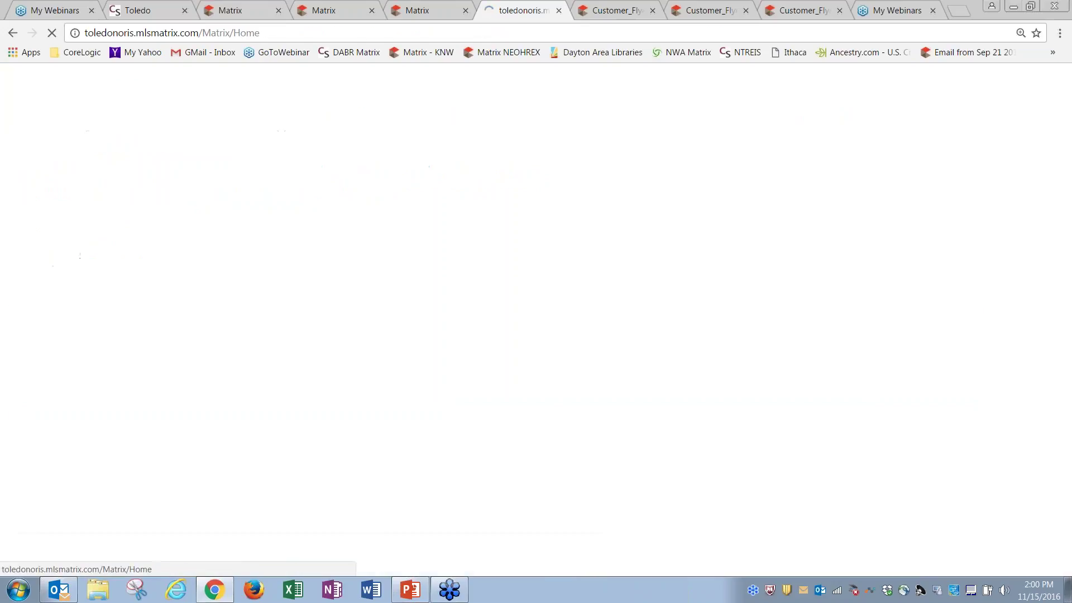
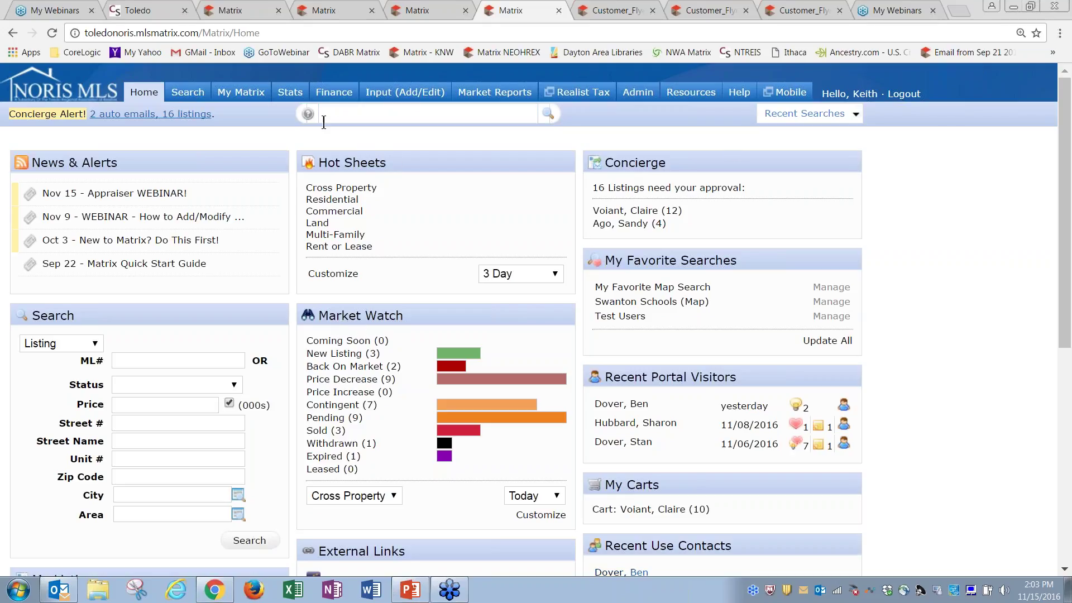
Rerun the recent 'MLS Number is 5096906 Residential' search to show the single Rossford listing
click(787, 116)
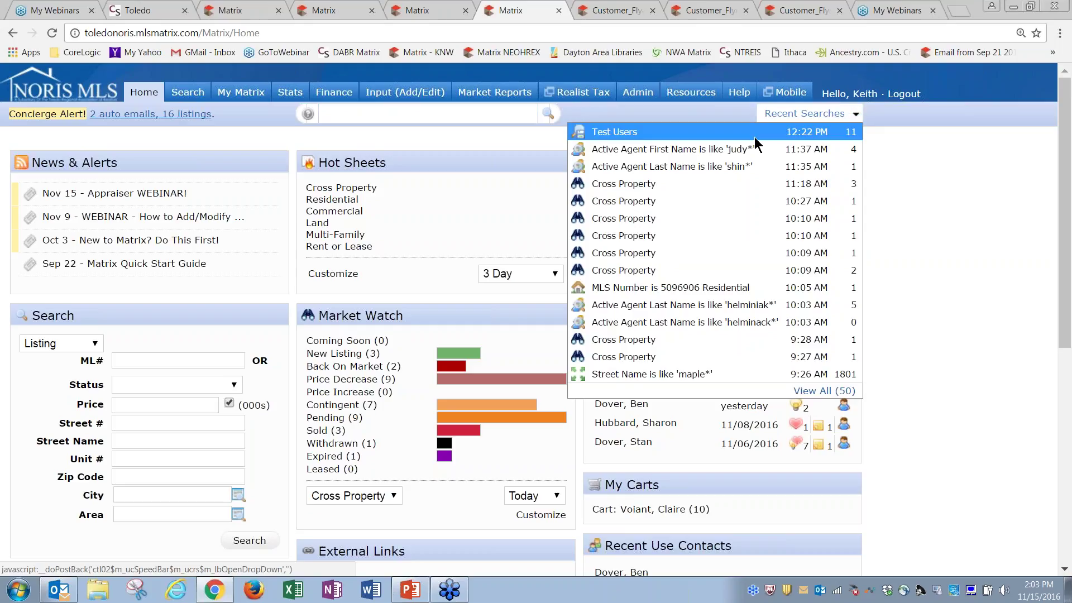
click(781, 285)
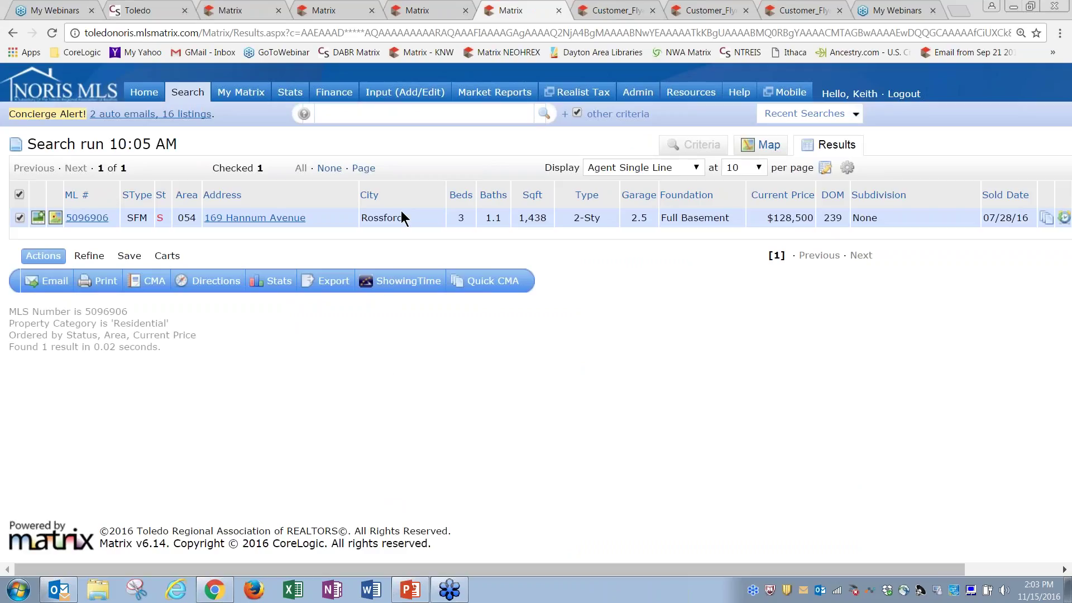
Remove the Address column from the results grid
mouse_move(369, 194)
mouse_down()
mouse_move(323, 191)
mouse_move(531, 201)
mouse_move(366, 195)
mouse_up()
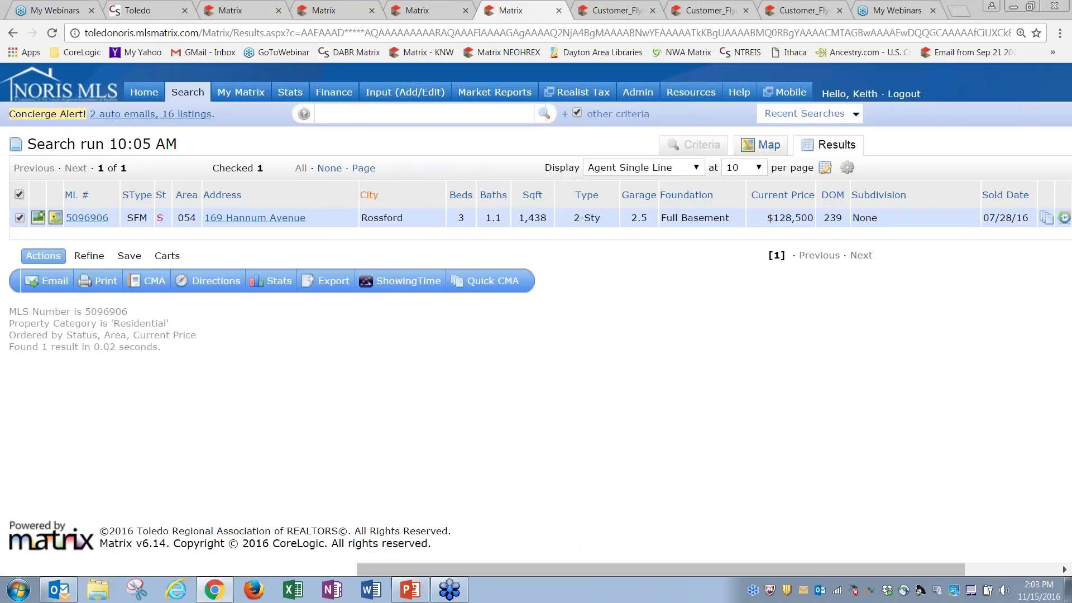
click(282, 195)
click(266, 266)
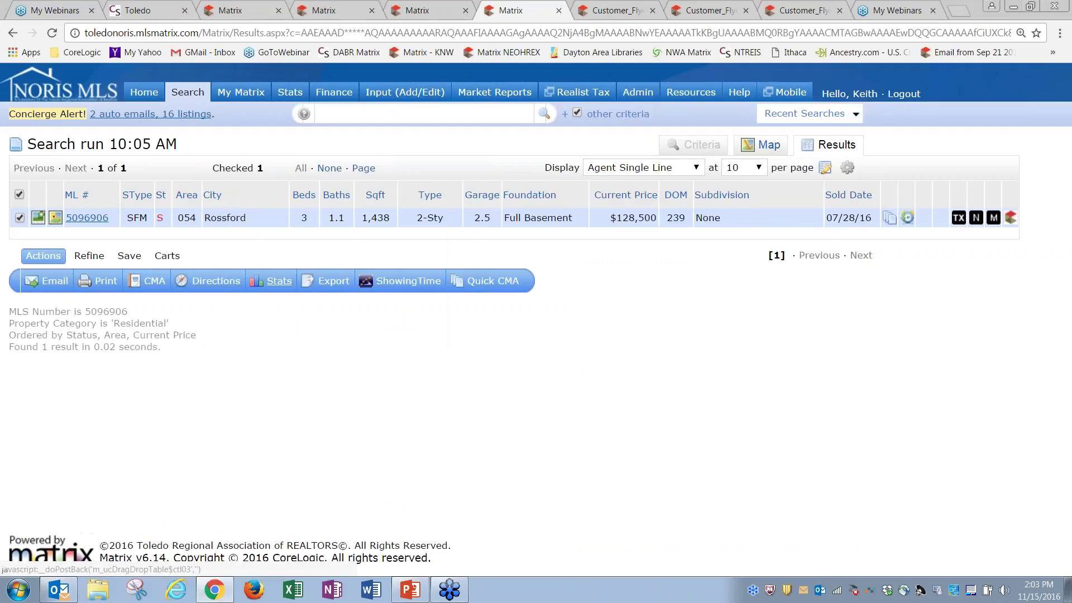
Insert a List Agent Name column beside Type, found by searching 'list'
click(408, 198)
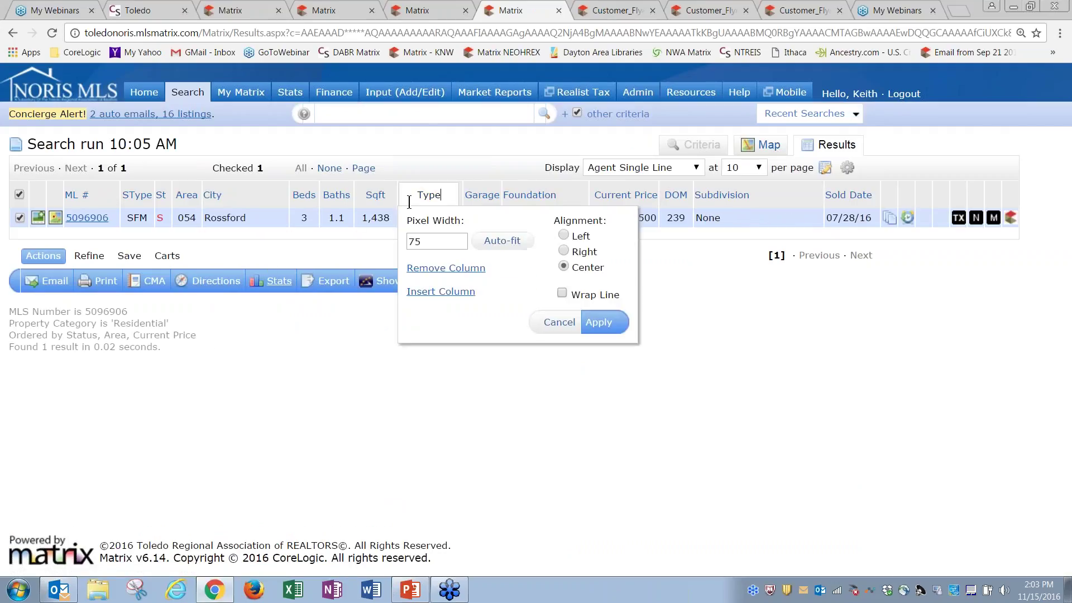
click(425, 292)
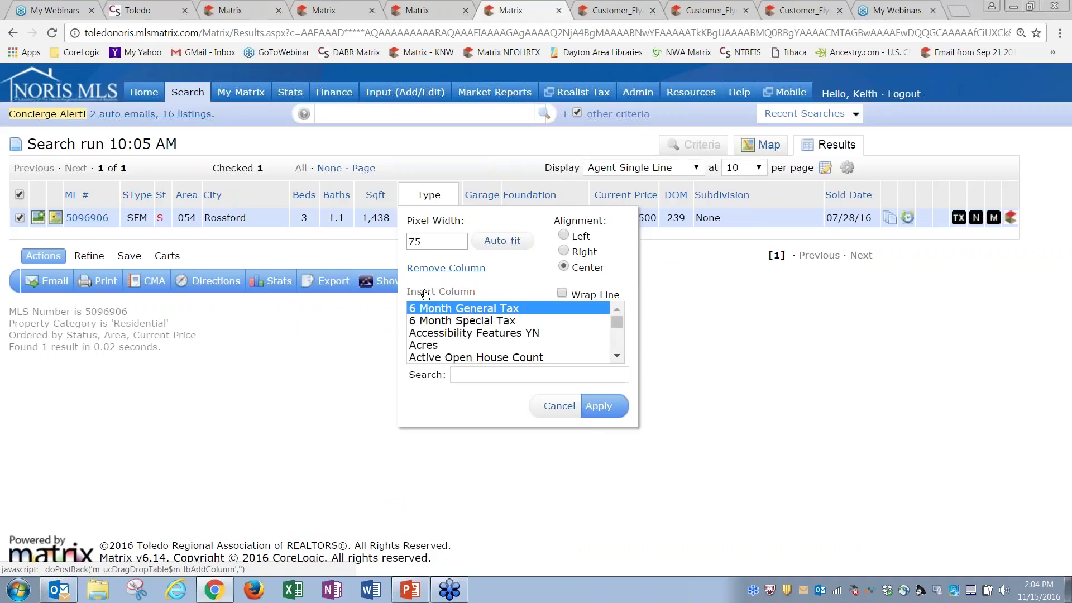
click(483, 373)
text(list)
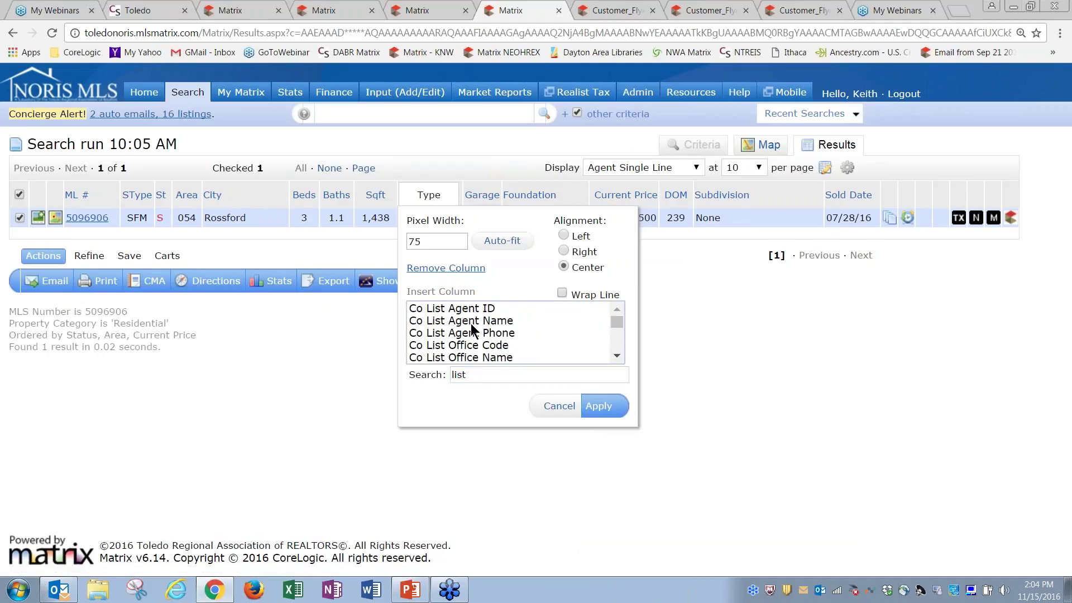
click(473, 323)
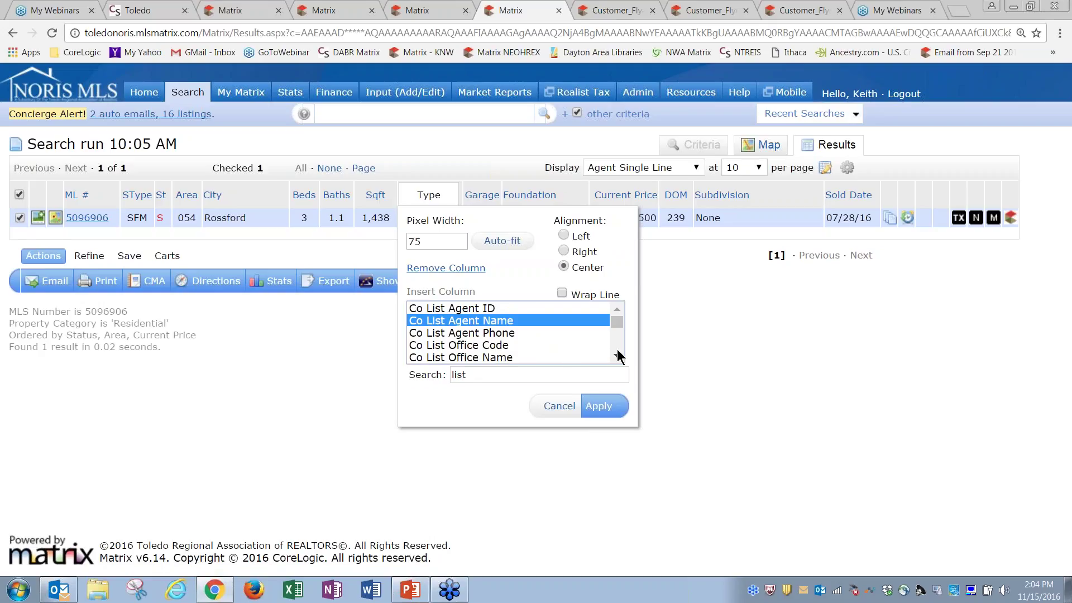
scroll(617, 355, down, 1)
click(494, 339)
click(603, 407)
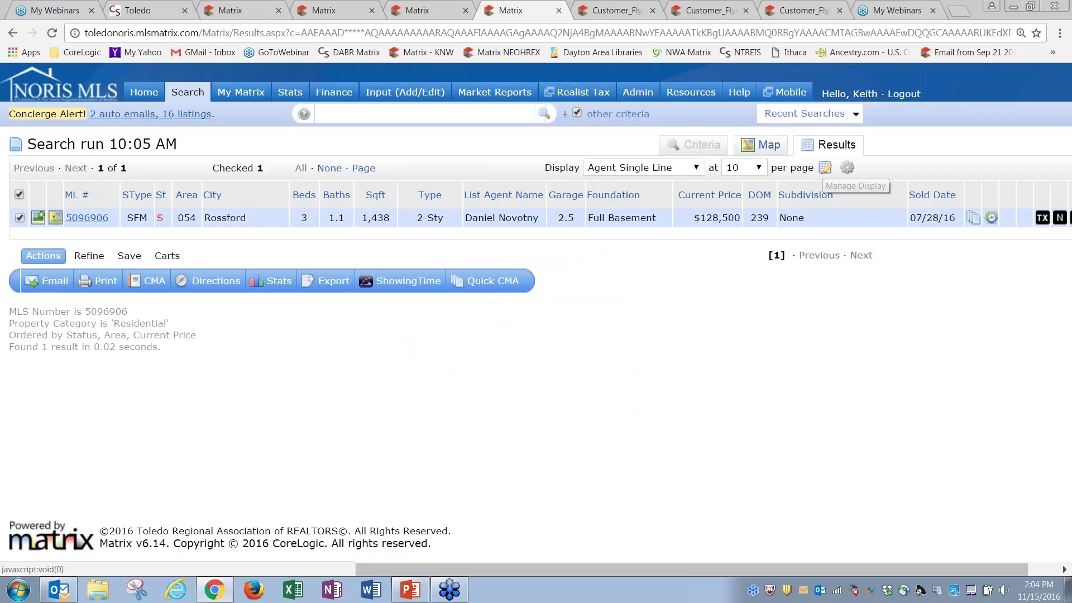
Review the display management settings and keep the Agent Single Line display selected
click(825, 168)
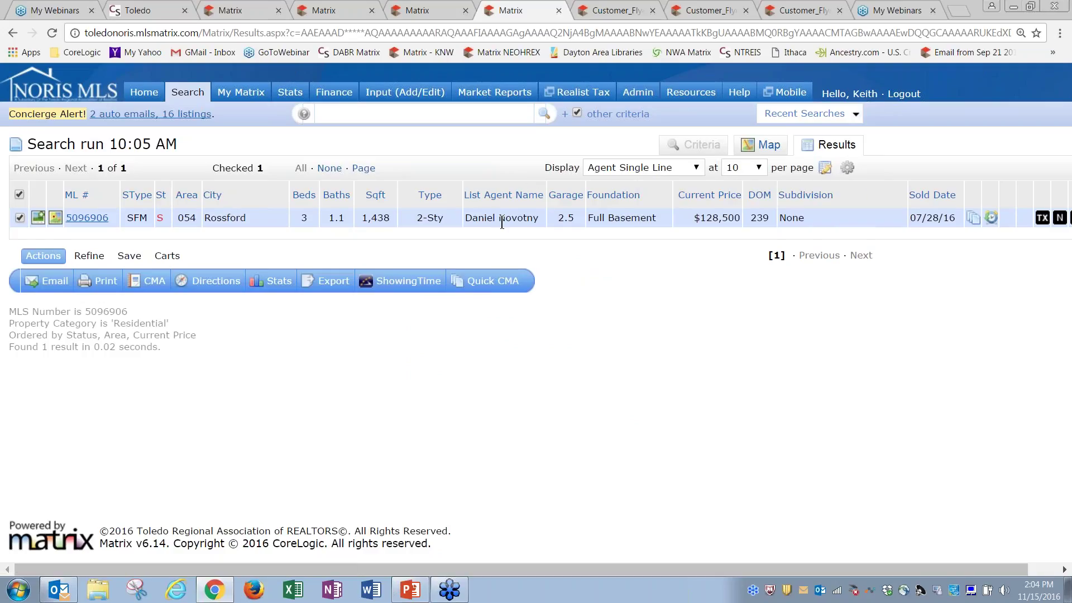
click(606, 170)
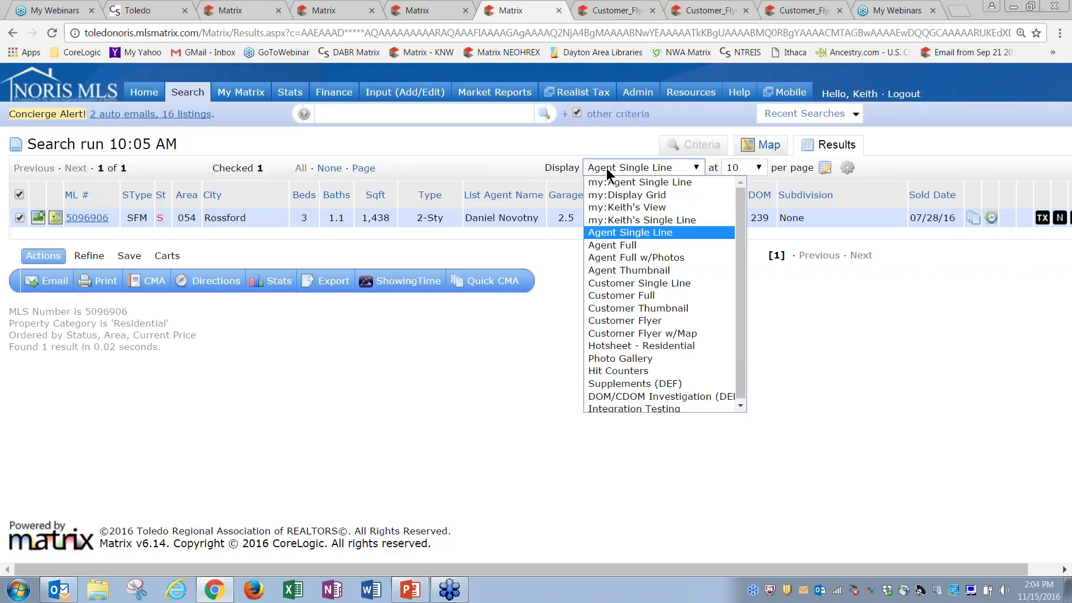
click(619, 169)
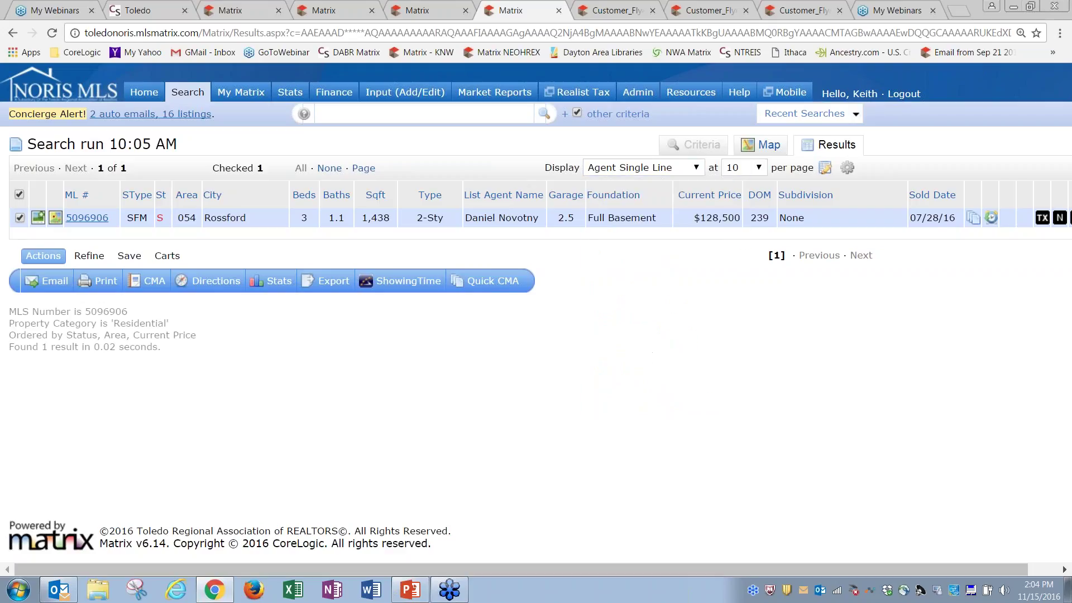